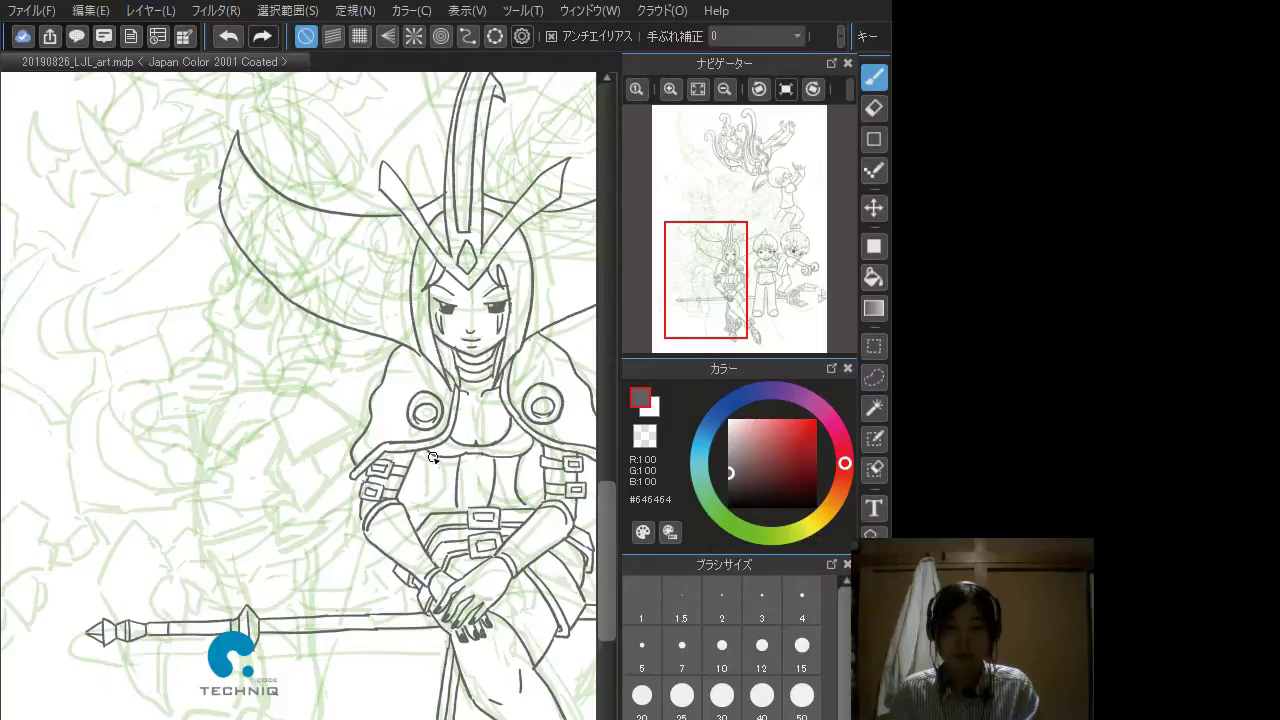
Step: Ink the side contour of the seated woman's torso, running from below the bust down to the belt
left_click_drag(433, 457, 428, 520)
key("ctrl+z")
left_click_drag(433, 457, 425, 509)
key("ctrl+z")
key("ctrl+z")
left_click_drag(433, 457, 412, 524)
key("ctrl+z")
left_click_drag(437, 452, 415, 527)
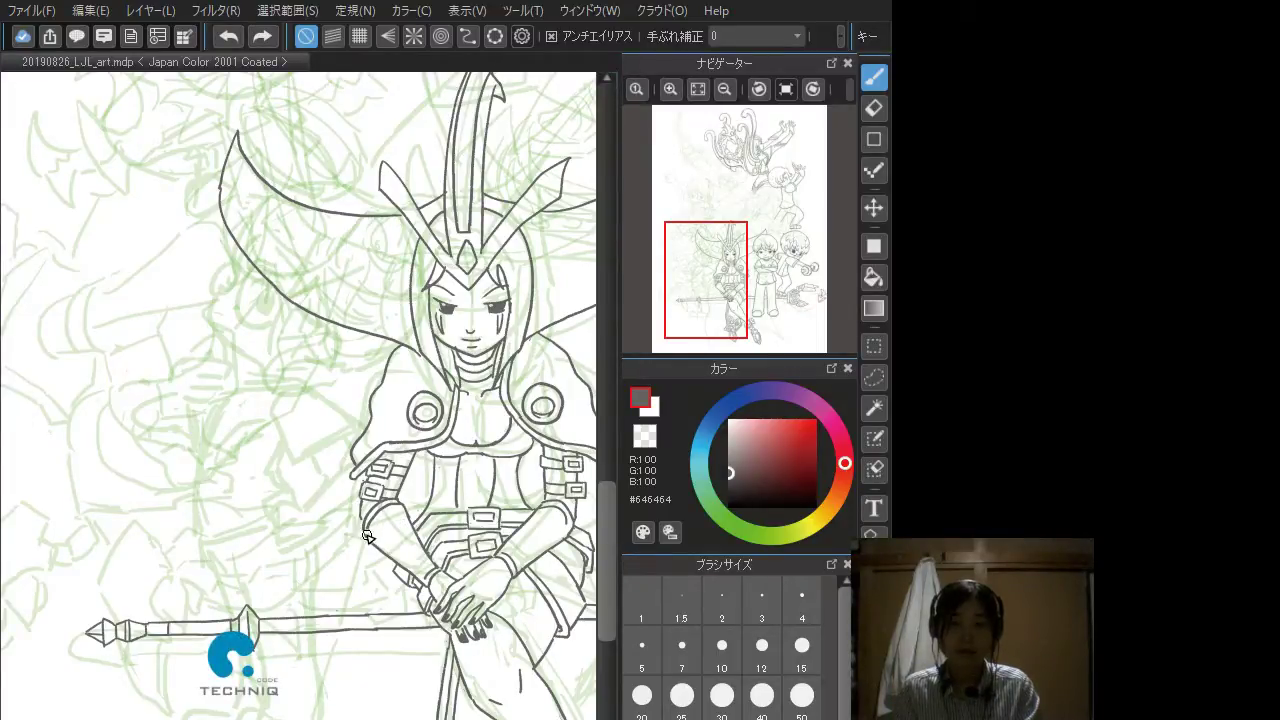
Step: Touch up the outline at the seated woman's bent elbow with a short stroke, undoing the misplaced one
mouse_move(367, 536)
left_mouse_down()
mouse_move(380, 518)
mouse_move(368, 538)
left_mouse_up()
key("ctrl+z")
key("ctrl+z")
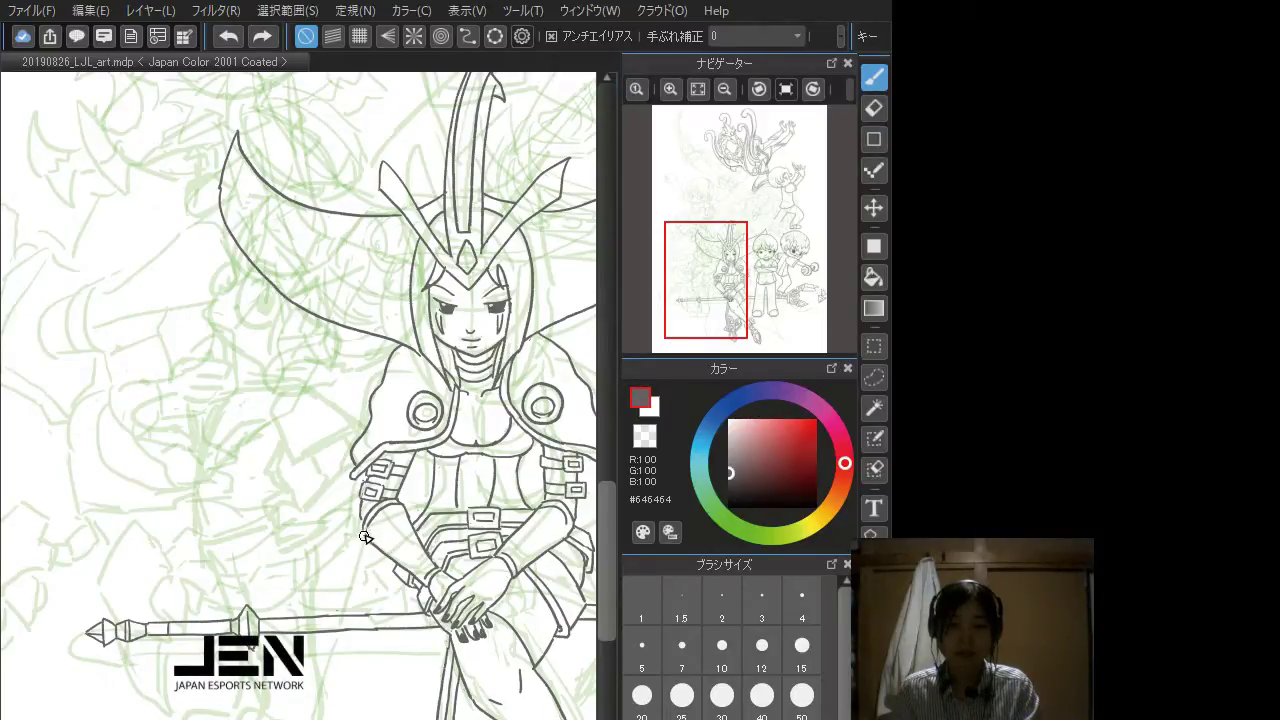
left_click_drag(363, 517, 365, 524)
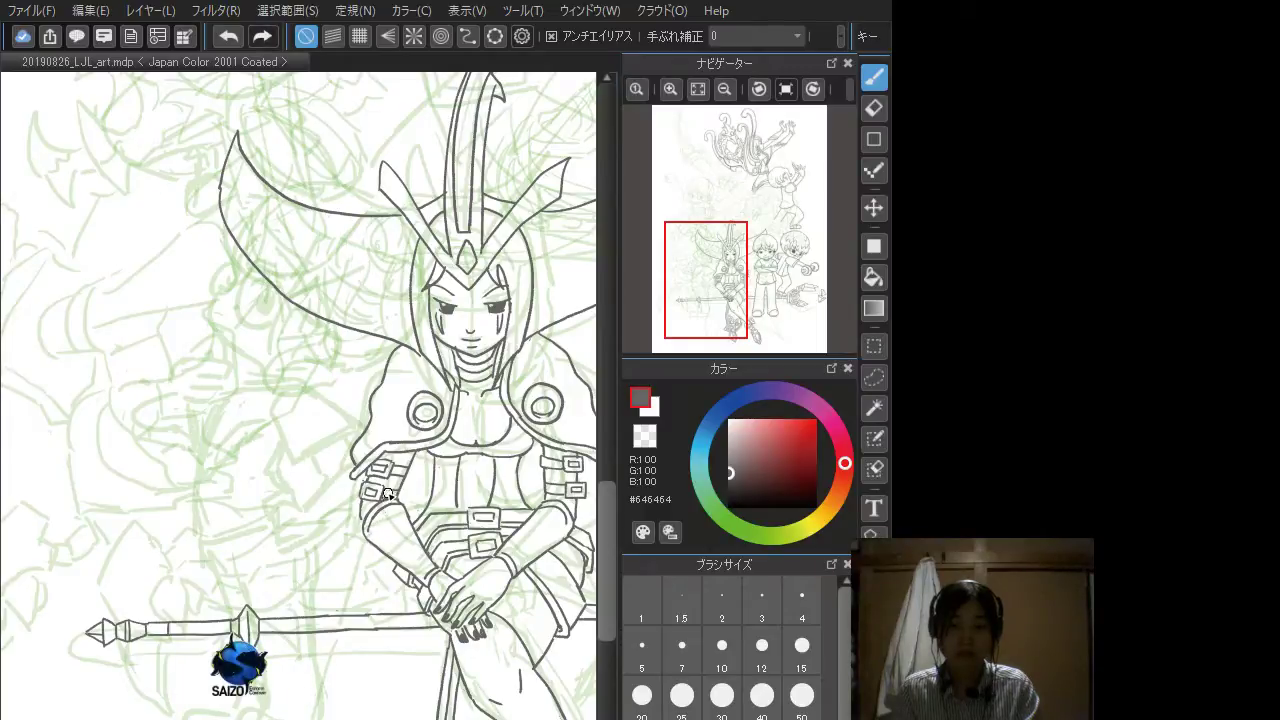
Step: Ink the rib-like markings on both sides of the seated woman's midriff
left_click_drag(567, 526, 380, 532)
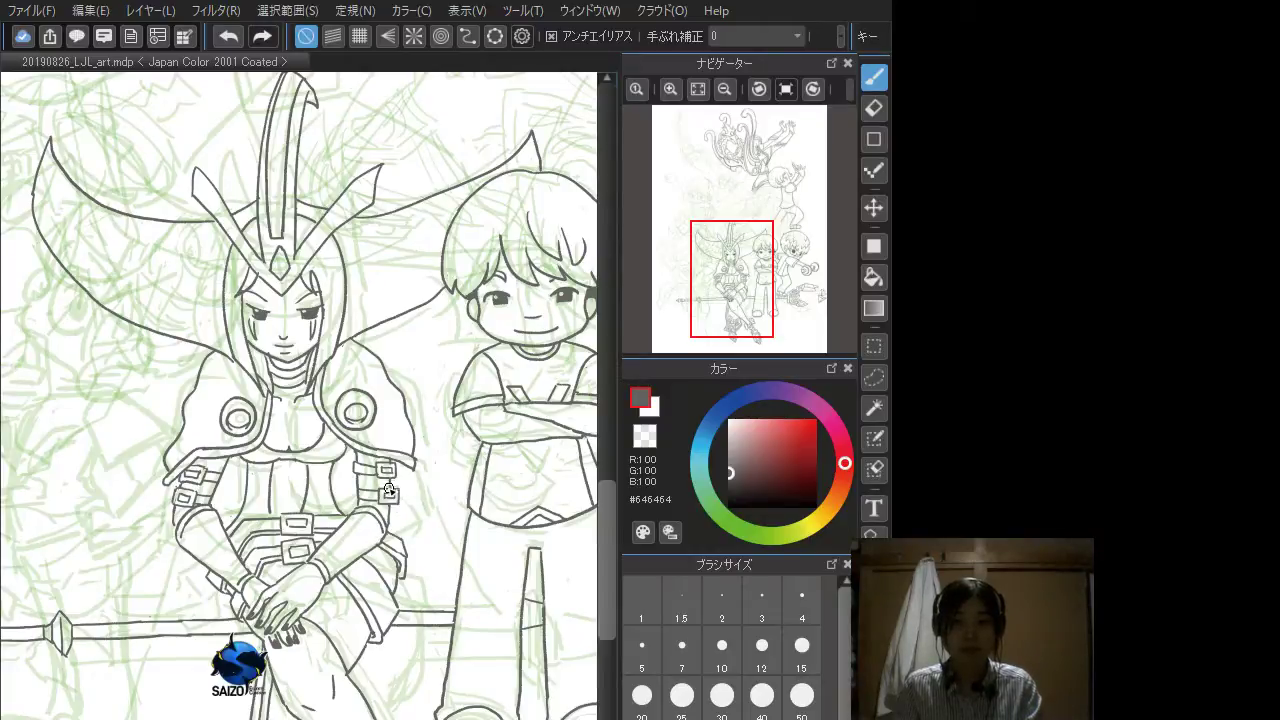
scroll(385, 480, "right", 3)
scroll(385, 480, "up", 4)
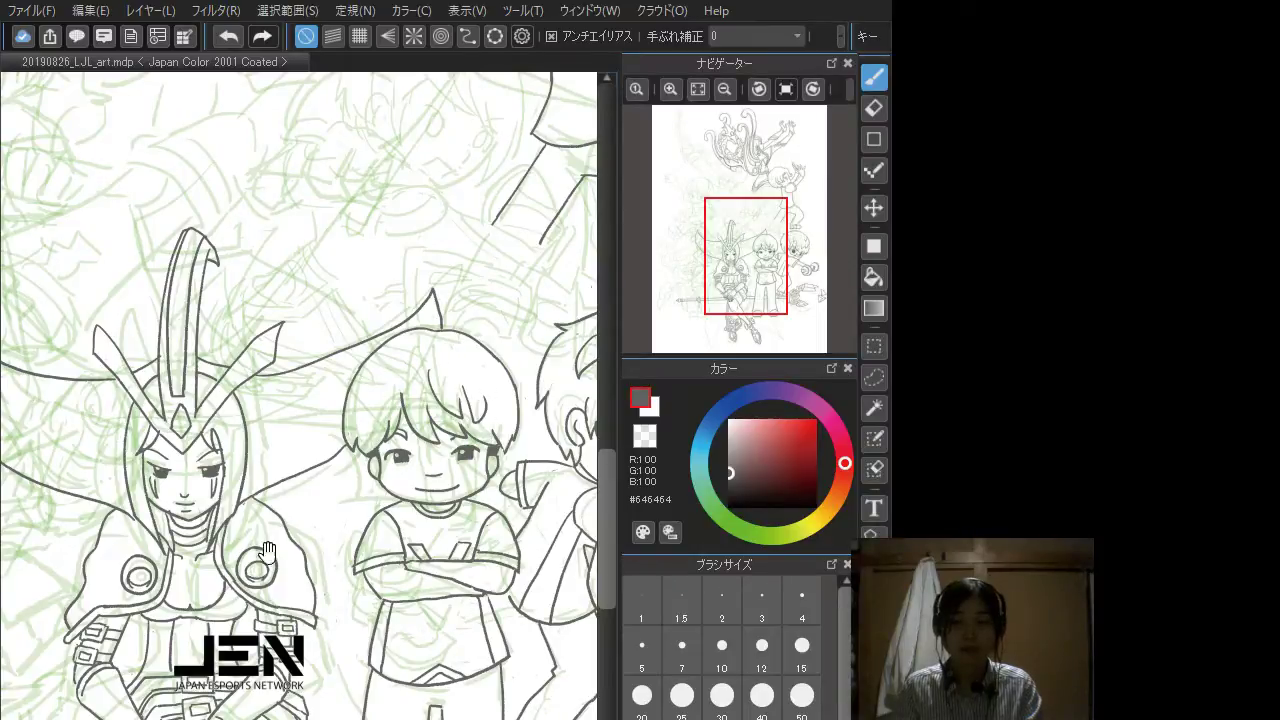
left_click_drag(266, 554, 238, 445)
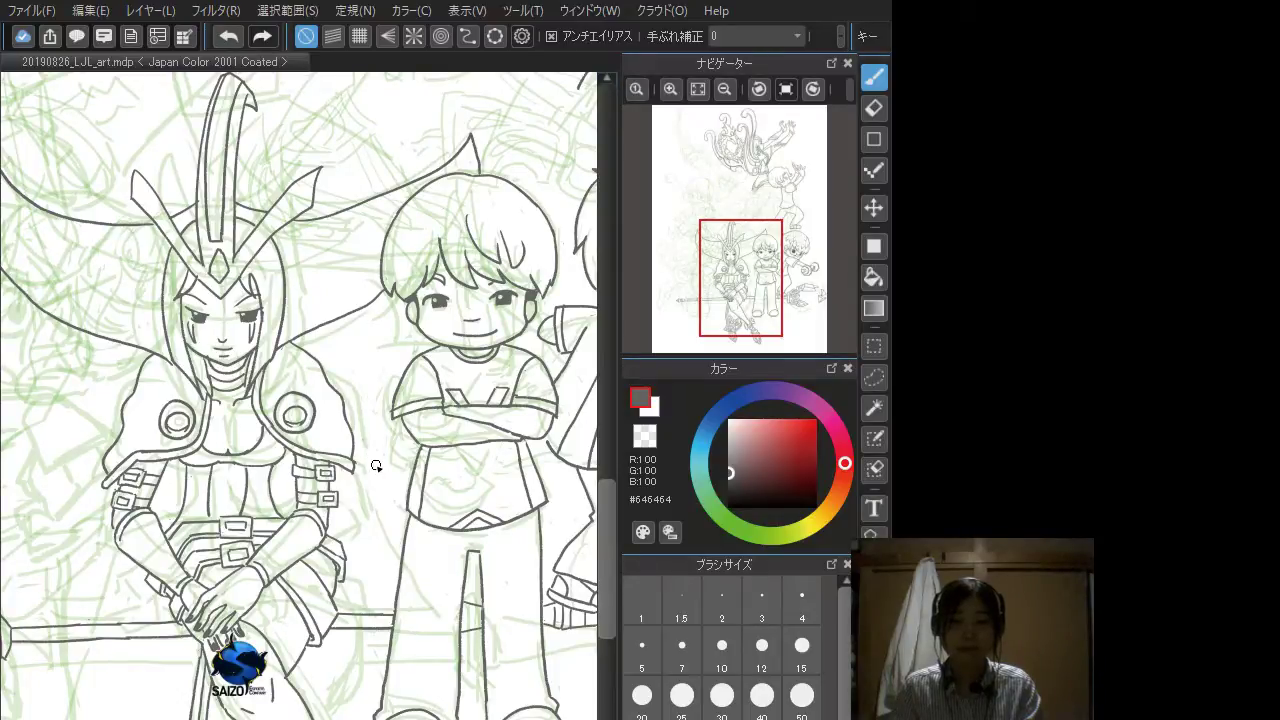
left_click_drag(240, 426, 317, 456)
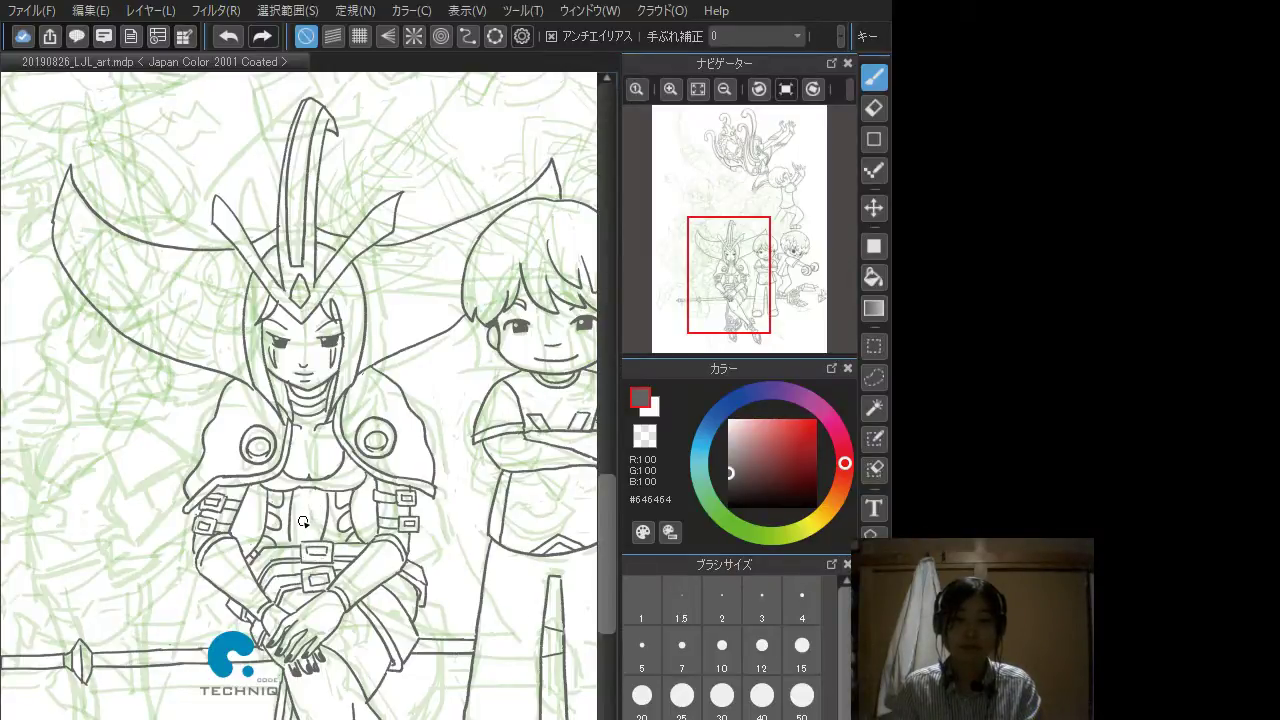
Step: Ink the long cape edge from the shoulder nearest the boy, behind his legs and down to its lower hem
left_click_drag(437, 497, 290, 350)
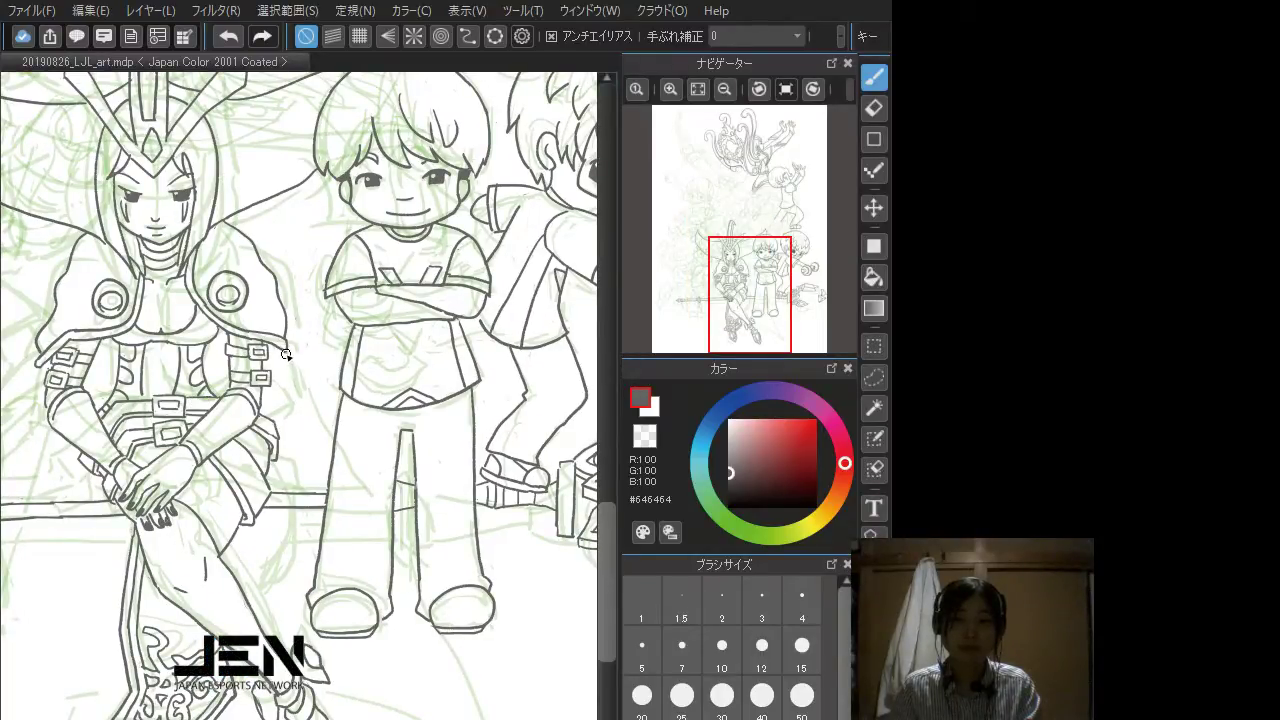
left_click_drag(286, 348, 331, 438)
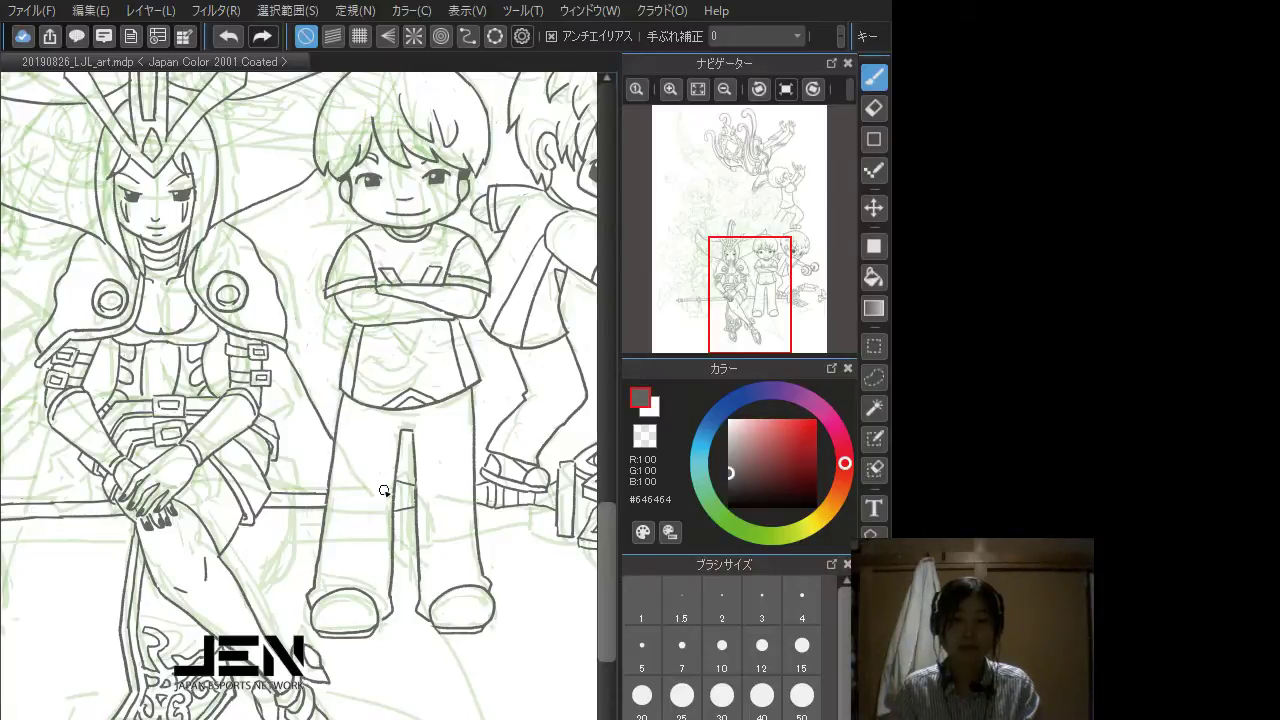
left_click_drag(393, 526, 413, 579)
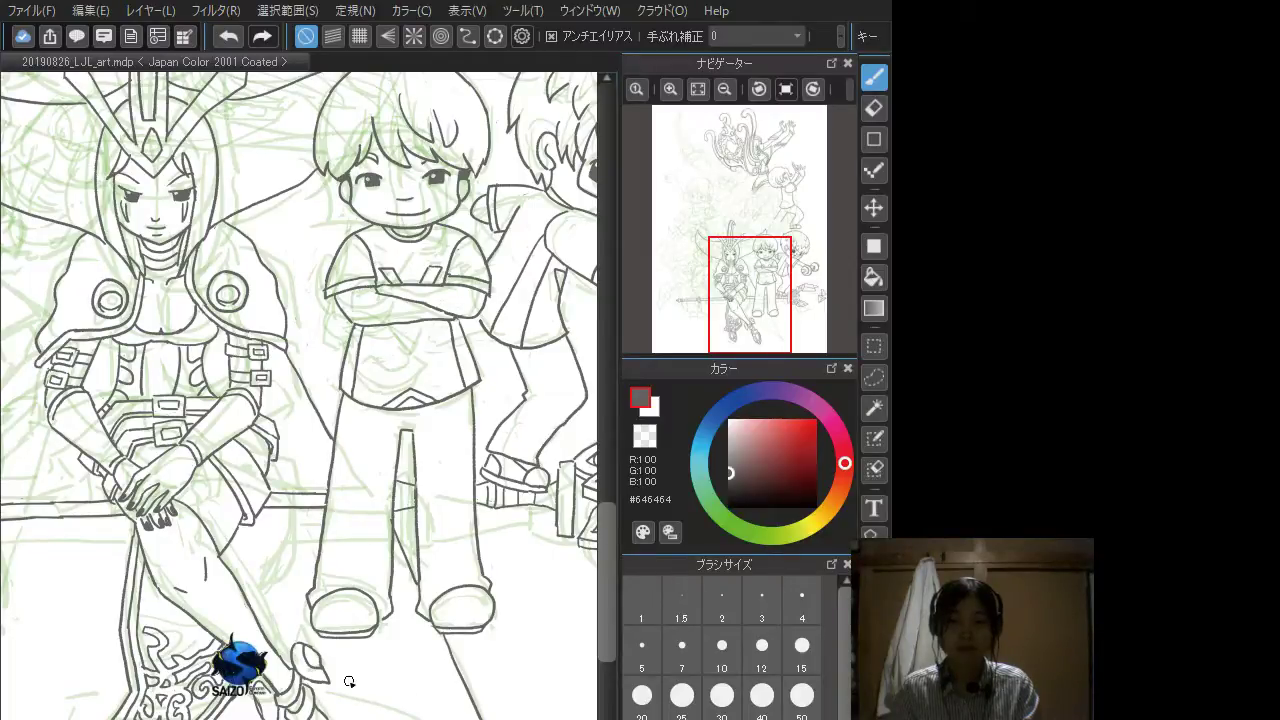
left_click_drag(330, 694, 407, 716)
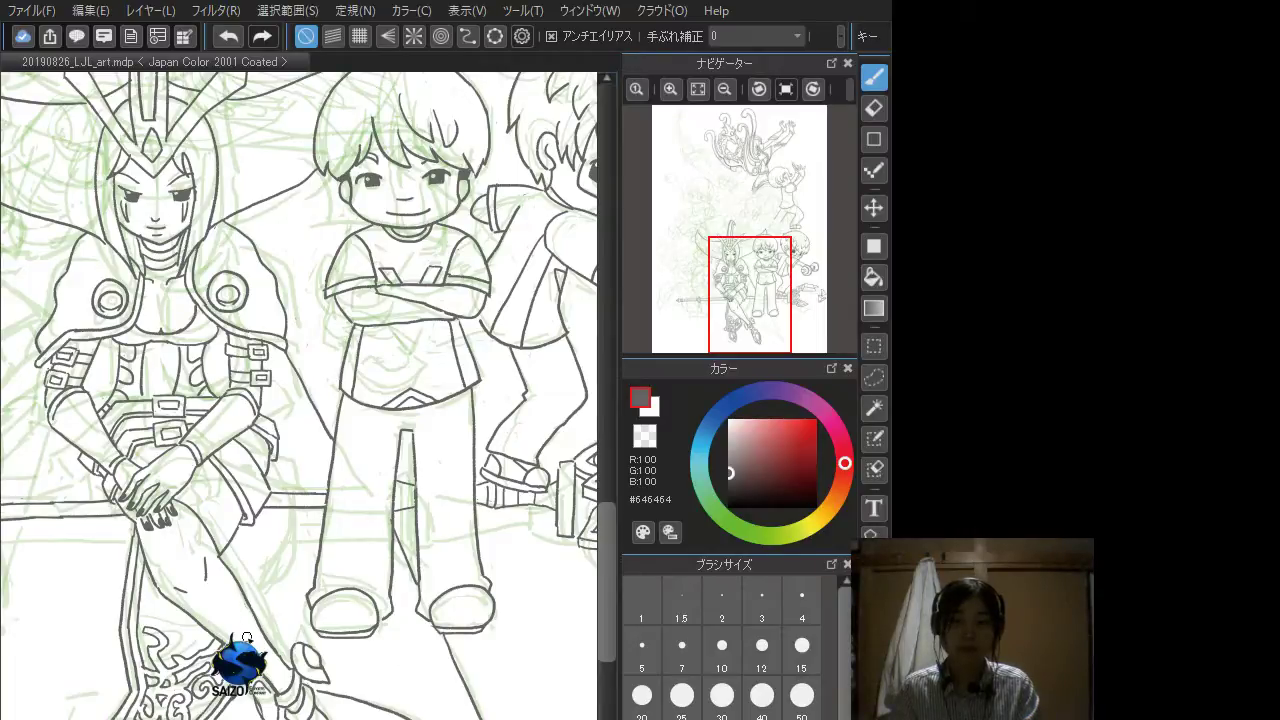
Step: Ink the cape's opposite outer edge from the woman's elbow, past the staff and down toward the ground
left_click_drag(197, 694, 350, 706)
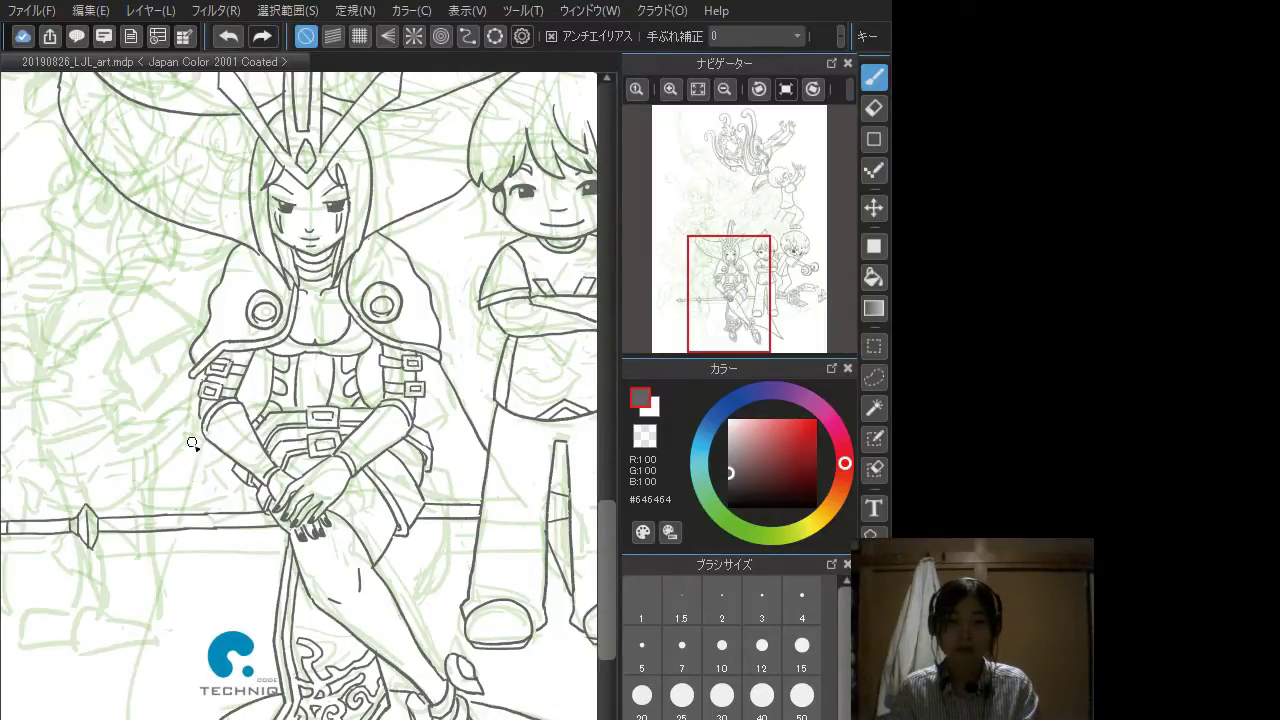
left_click_drag(208, 436, 179, 508)
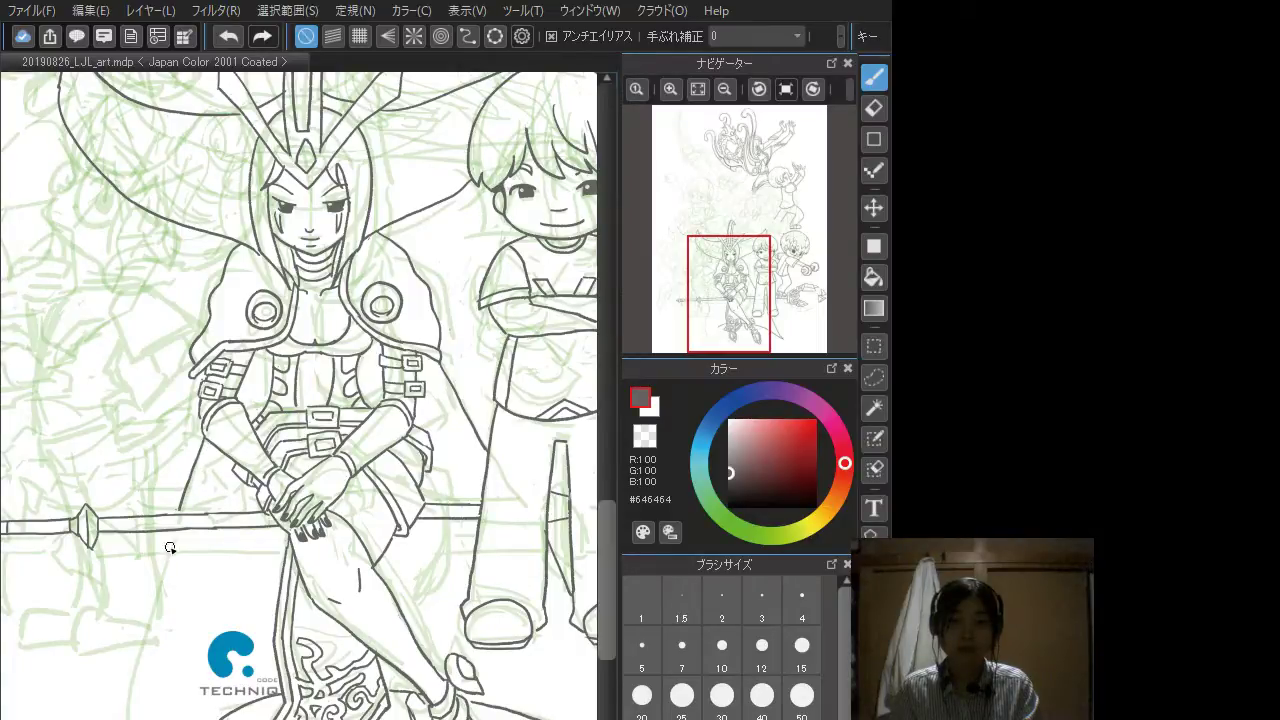
key("ctrl+z")
left_click_drag(203, 436, 180, 508)
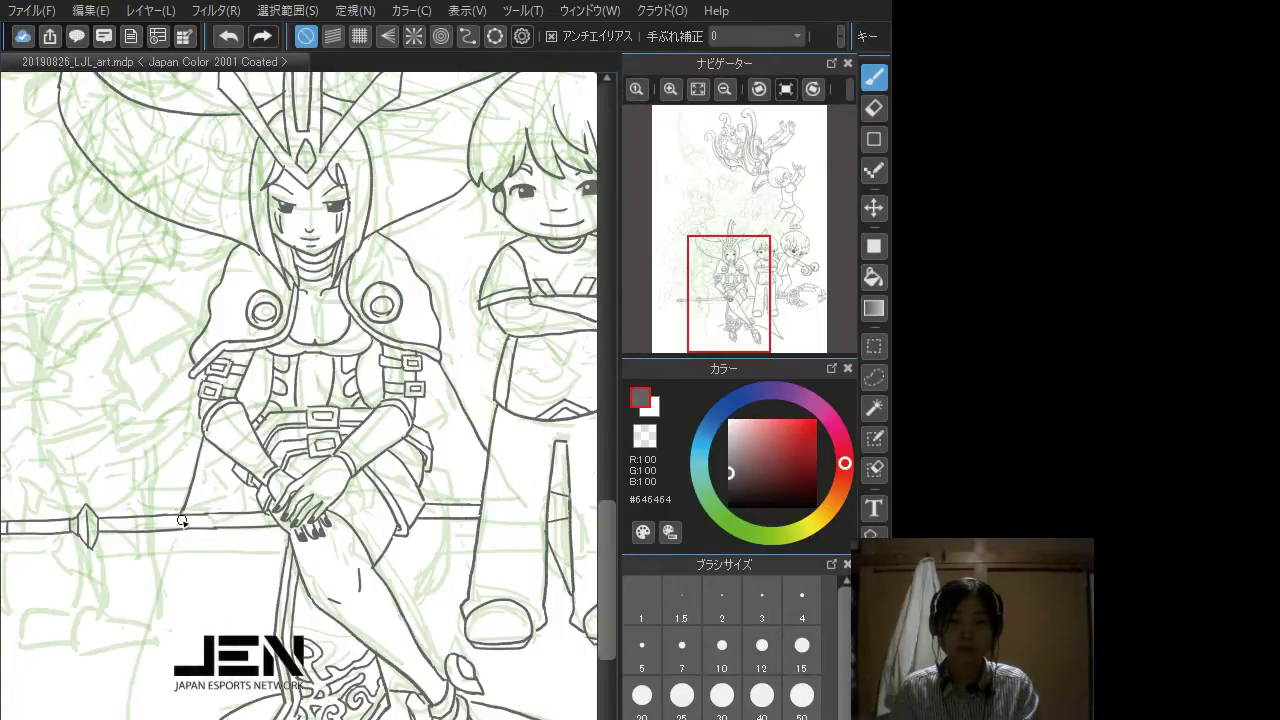
left_click_drag(184, 507, 121, 717)
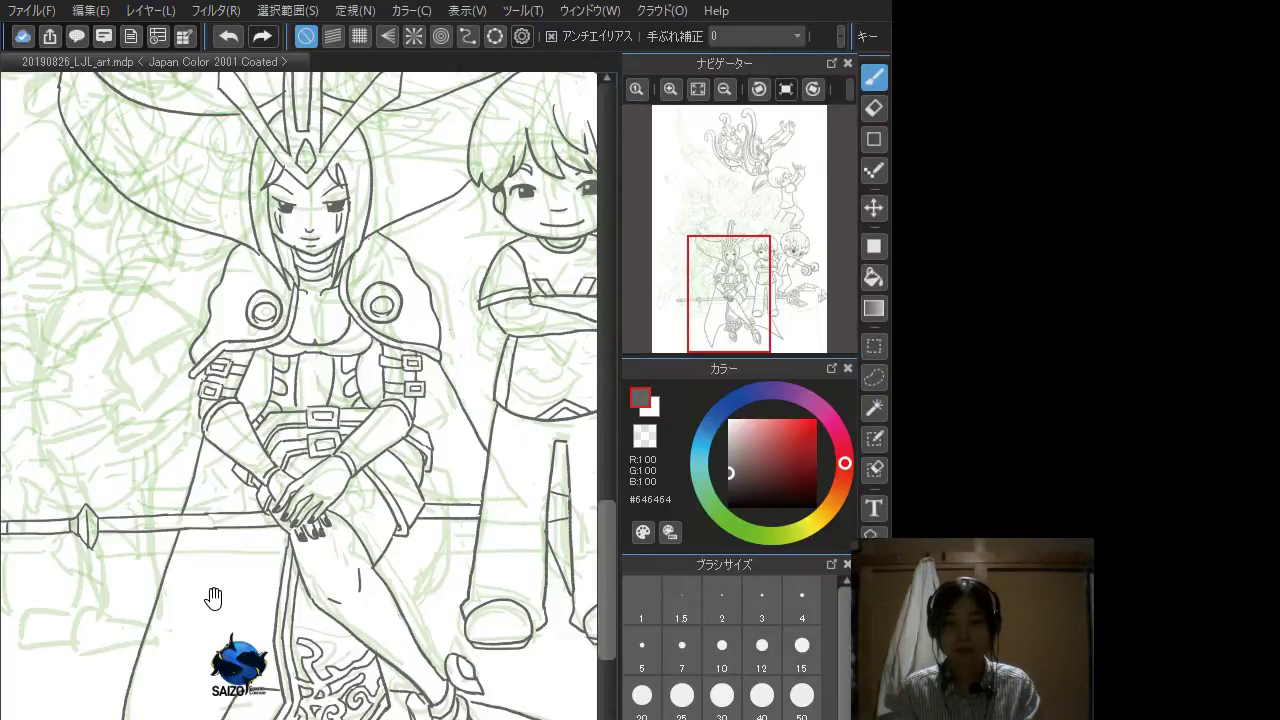
Step: Ink the cape's inner lower contour beside the ornate hanging cloth, undoing and redrawing the curve until it fits
scroll(210, 595, "up", 2)
left_click_drag(222, 607, 229, 478)
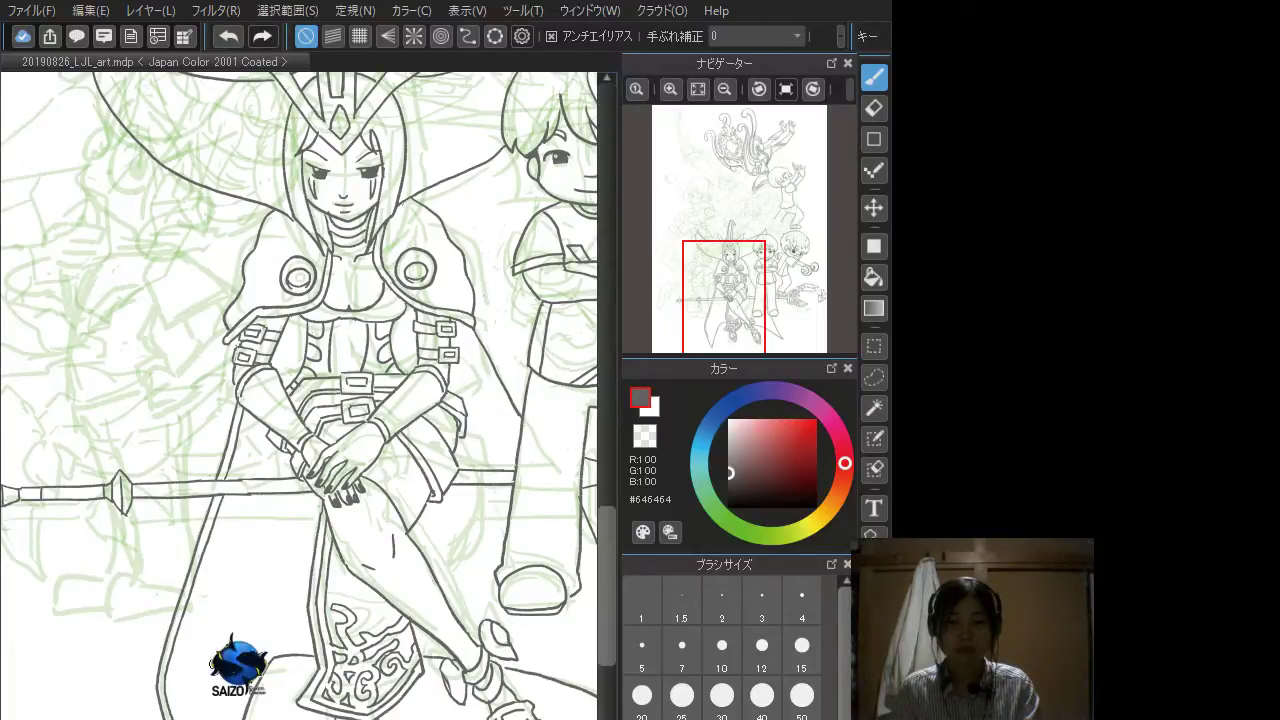
left_click_drag(273, 651, 318, 648)
key("ctrl+z")
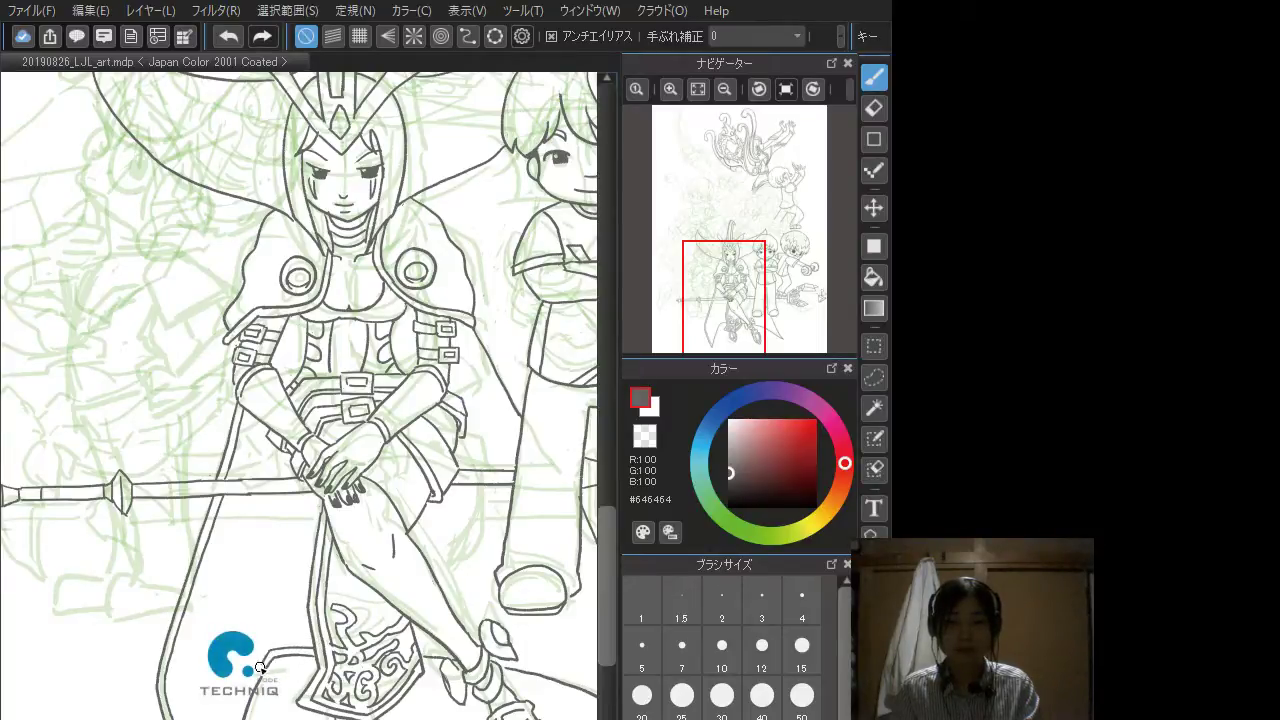
key("ctrl+z")
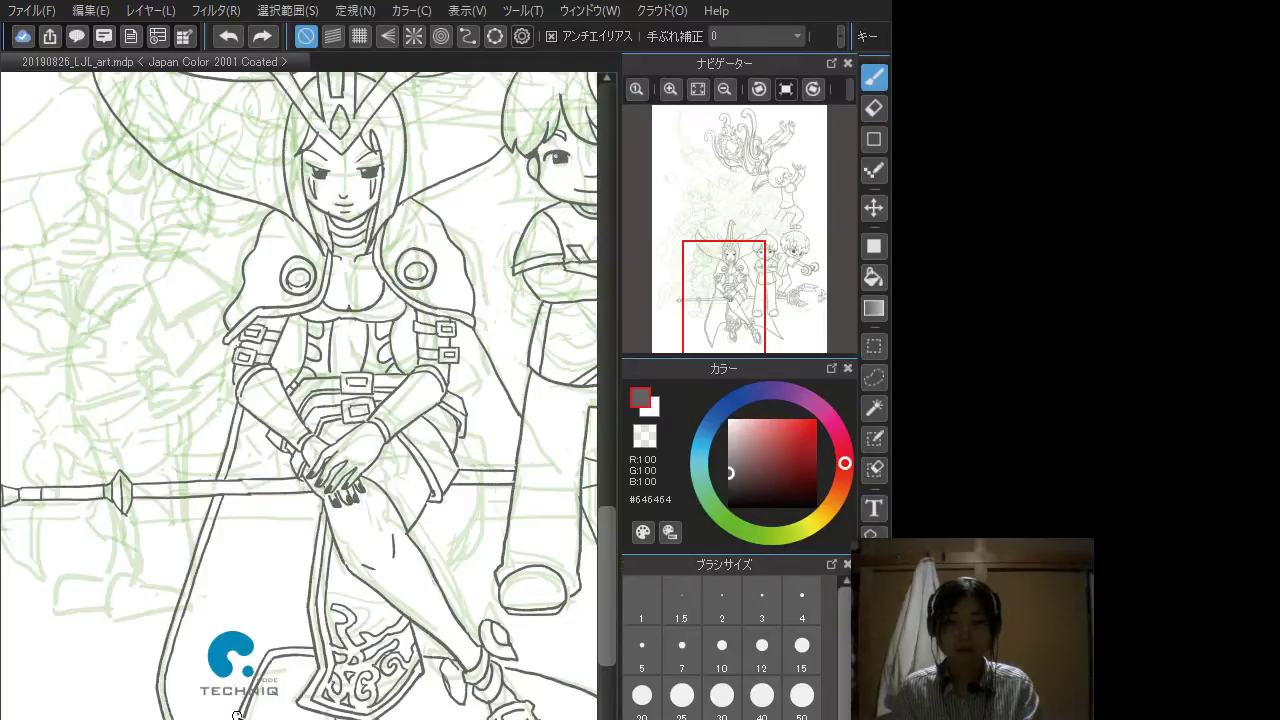
left_click_drag(236, 715, 233, 719)
key("ctrl+z")
left_click_drag(269, 652, 231, 719)
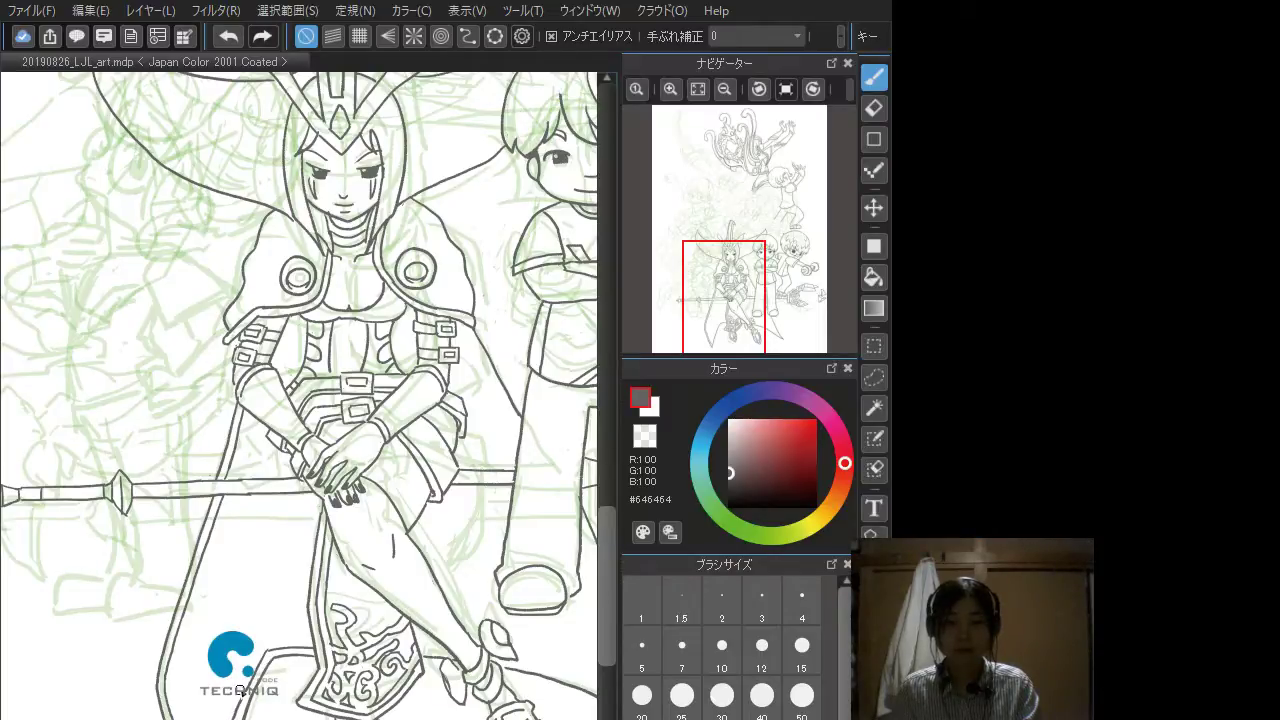
key("ctrl+z")
left_click_drag(268, 653, 233, 715)
key("ctrl+z")
key("ctrl+z")
left_click_drag(266, 656, 234, 716)
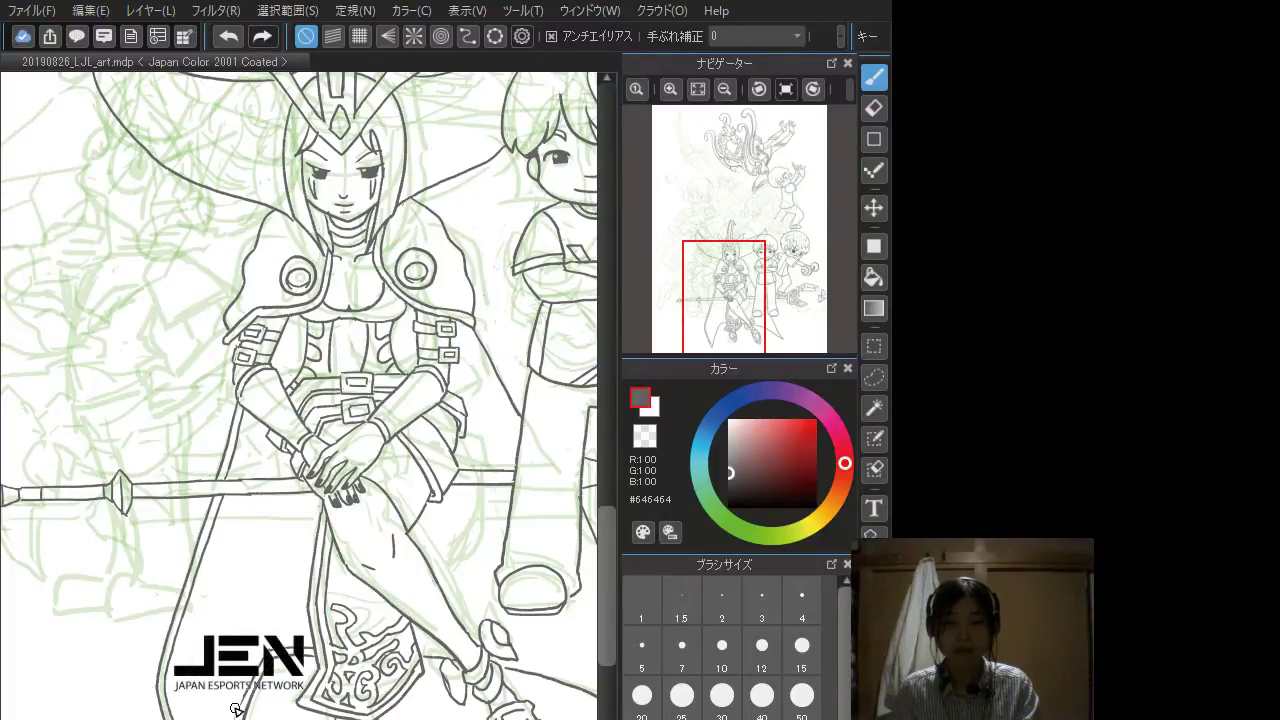
key("ctrl+z")
left_click_drag(255, 690, 236, 717)
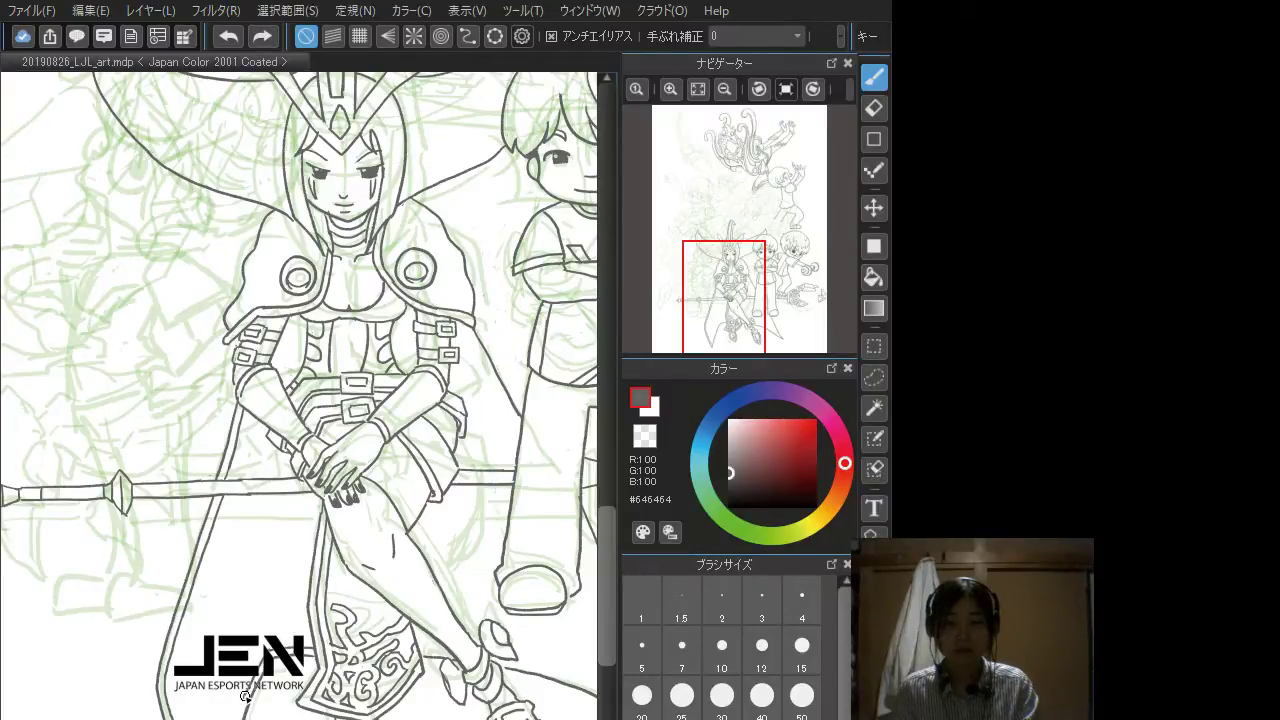
key("ctrl+z")
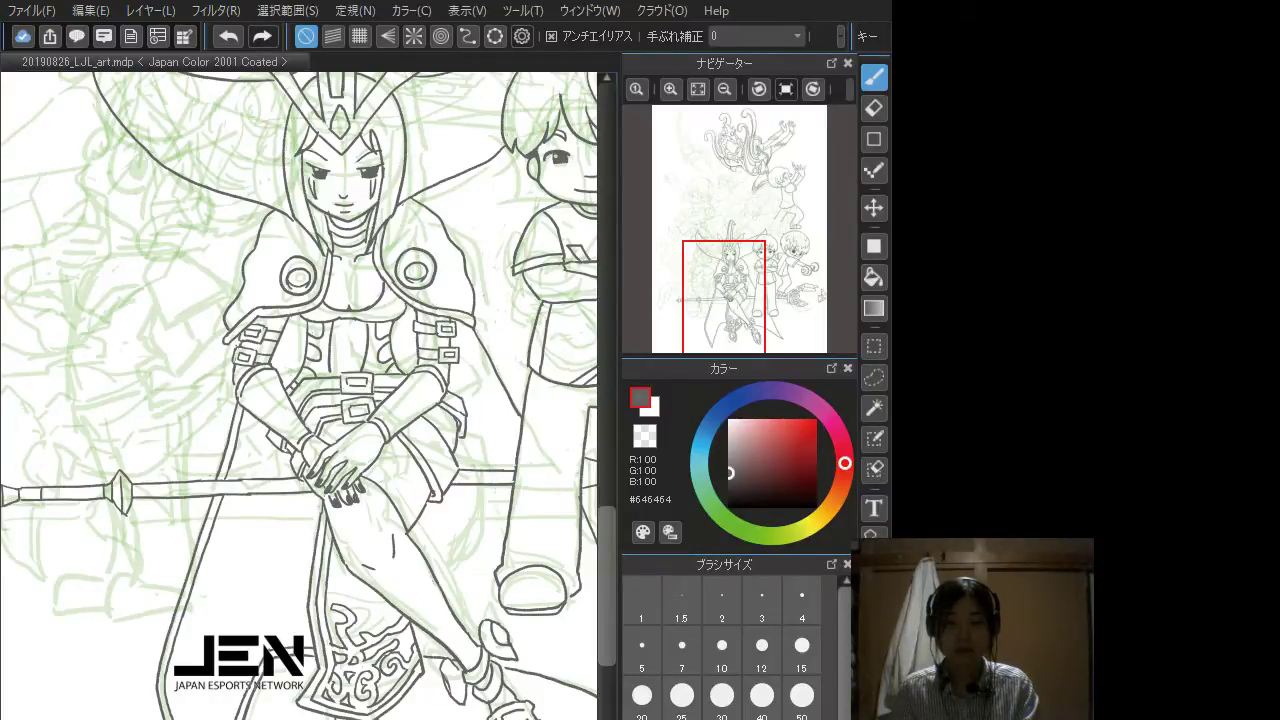
key("ctrl+z")
left_click_drag(293, 654, 226, 648)
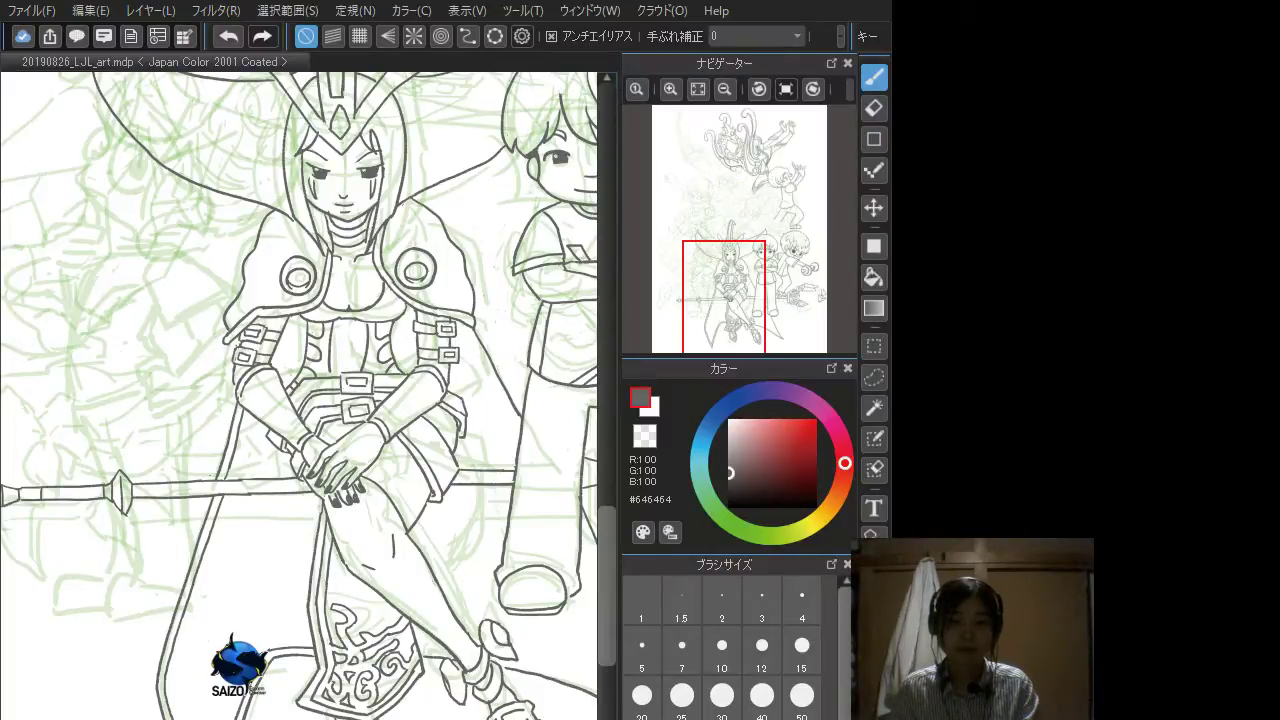
Step: Ink the wavy outline of the neighbouring sketched figure, starting below the helmet's wide outer horn and redrawing misplaced strokes
left_click_drag(166, 462, 274, 597)
left_click_drag(272, 500, 271, 593)
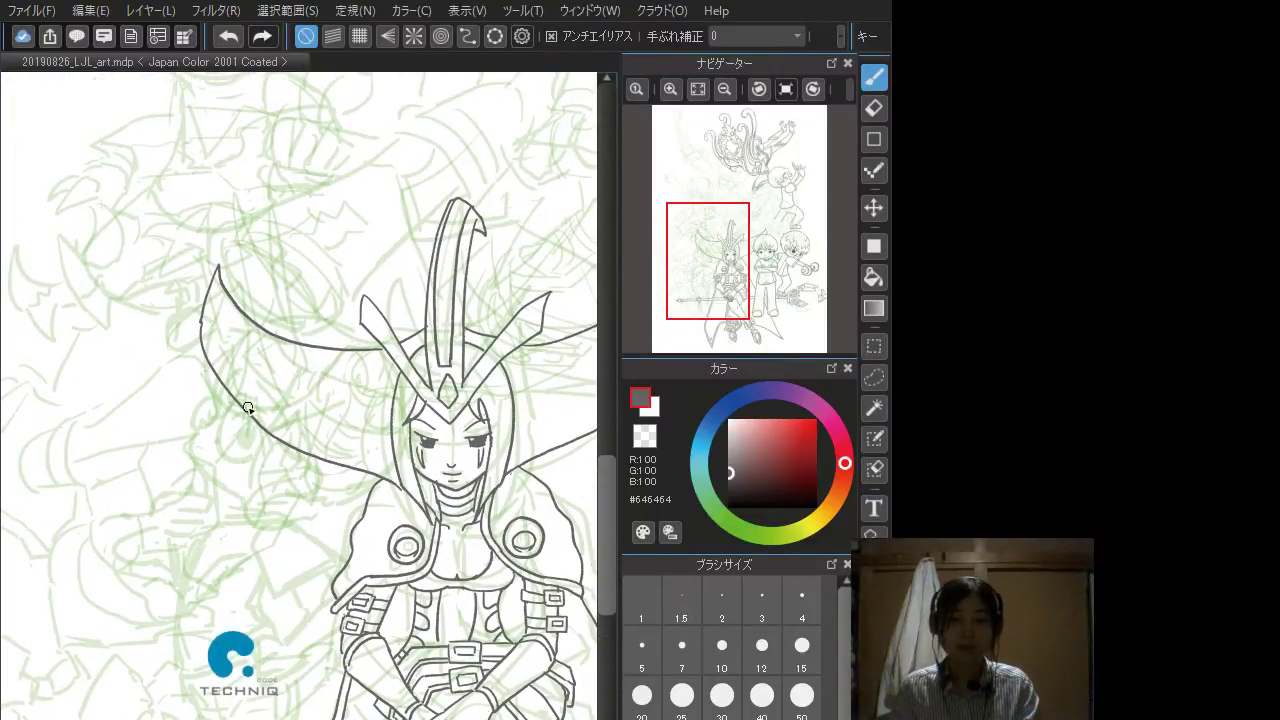
mouse_move(322, 508)
left_mouse_down()
mouse_move(212, 543)
mouse_move(227, 563)
mouse_move(318, 557)
left_mouse_up()
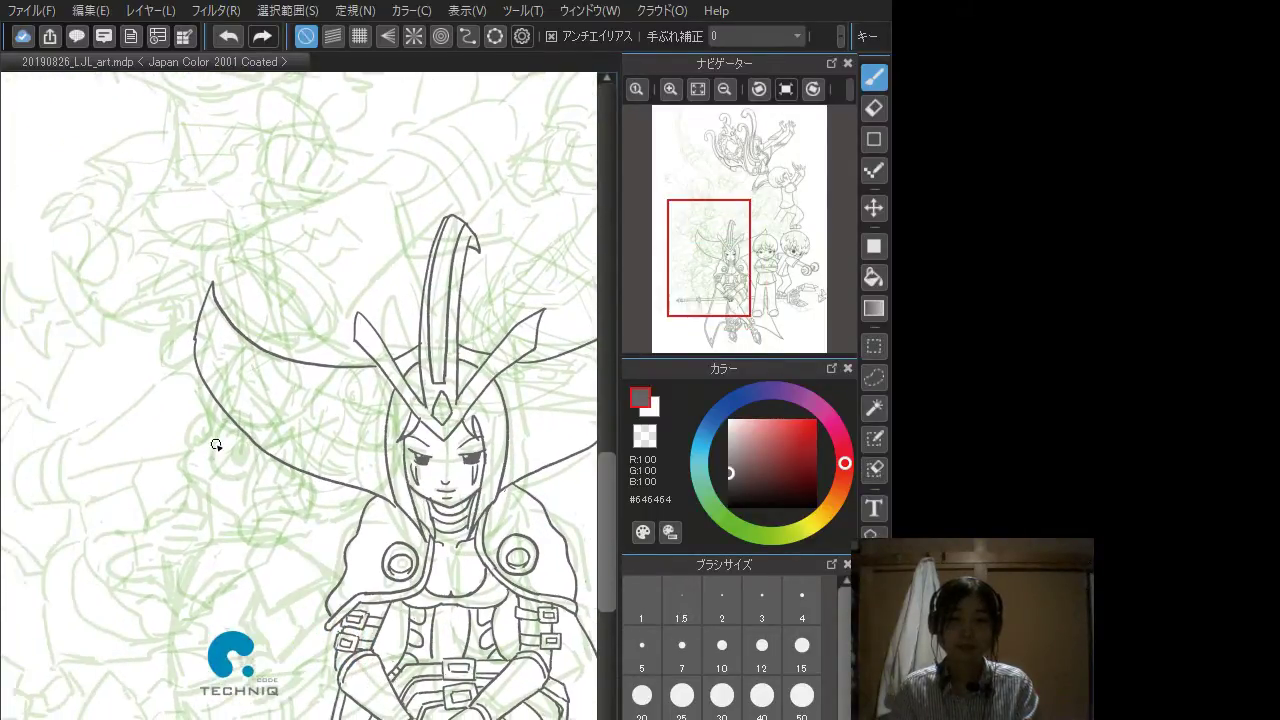
mouse_move(213, 416)
left_mouse_down()
mouse_move(187, 469)
mouse_move(212, 506)
left_mouse_up()
key("ctrl+z")
key("ctrl+z")
mouse_move(191, 449)
left_mouse_down()
mouse_move(190, 486)
mouse_move(215, 510)
left_mouse_up()
key("ctrl+z")
mouse_move(191, 443)
left_mouse_down()
mouse_move(189, 480)
mouse_move(230, 513)
left_mouse_up()
key("ctrl+z")
mouse_move(195, 444)
left_mouse_down()
mouse_move(197, 500)
mouse_move(230, 513)
left_mouse_up()
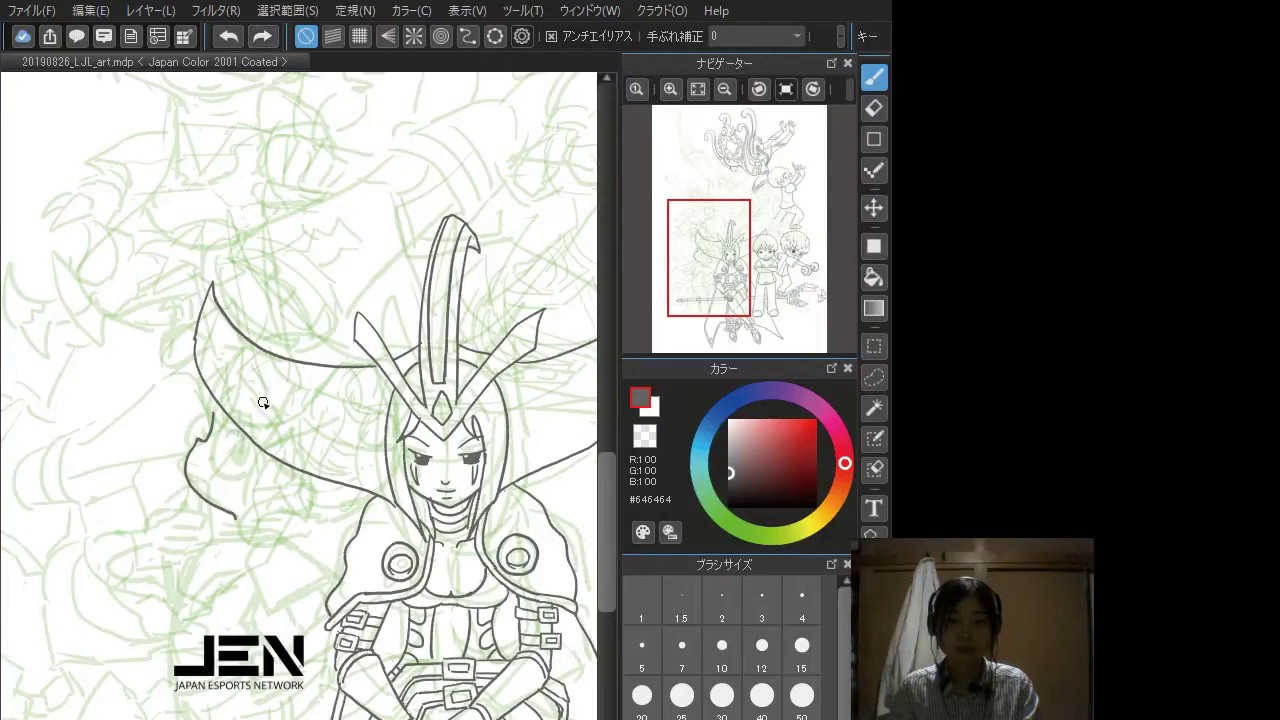
Step: Lasso the new wavy outline below the helmet horn on レイヤー25, cut and paste it onto a new layer, and deselect
left_click_drag(260, 403, 214, 437)
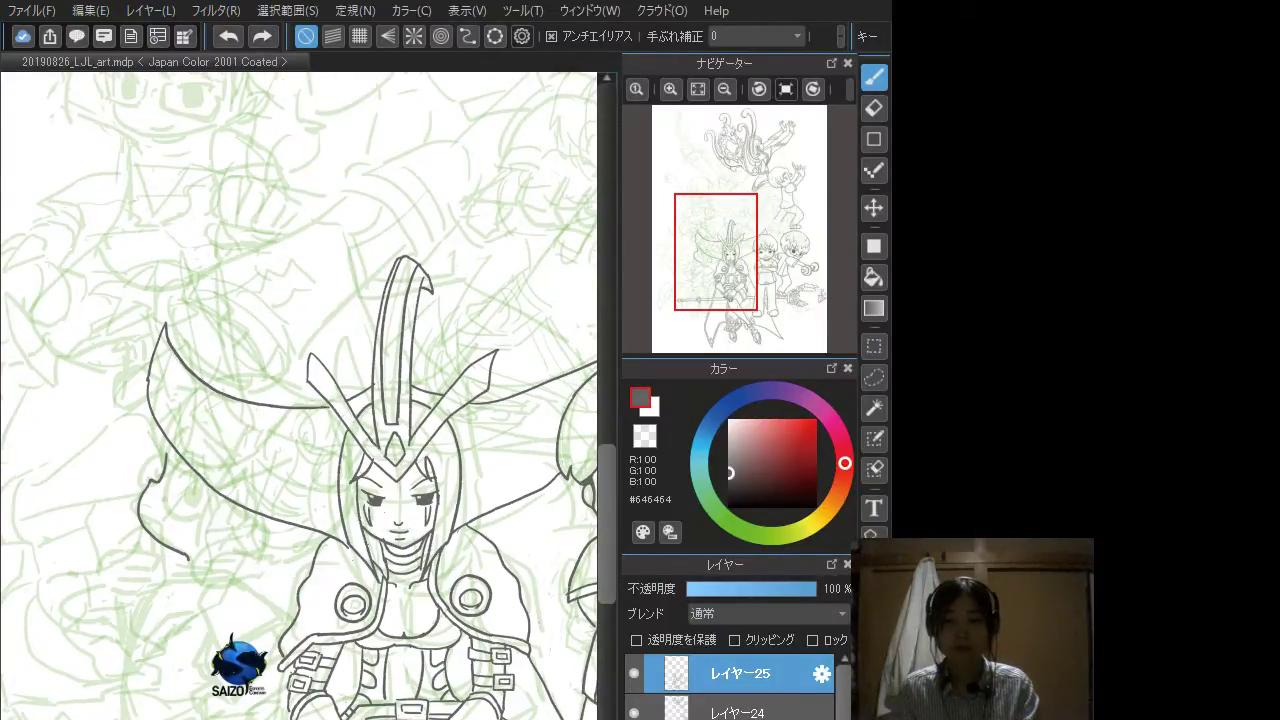
left_click(634, 713)
left_click(633, 713)
left_click(873, 377)
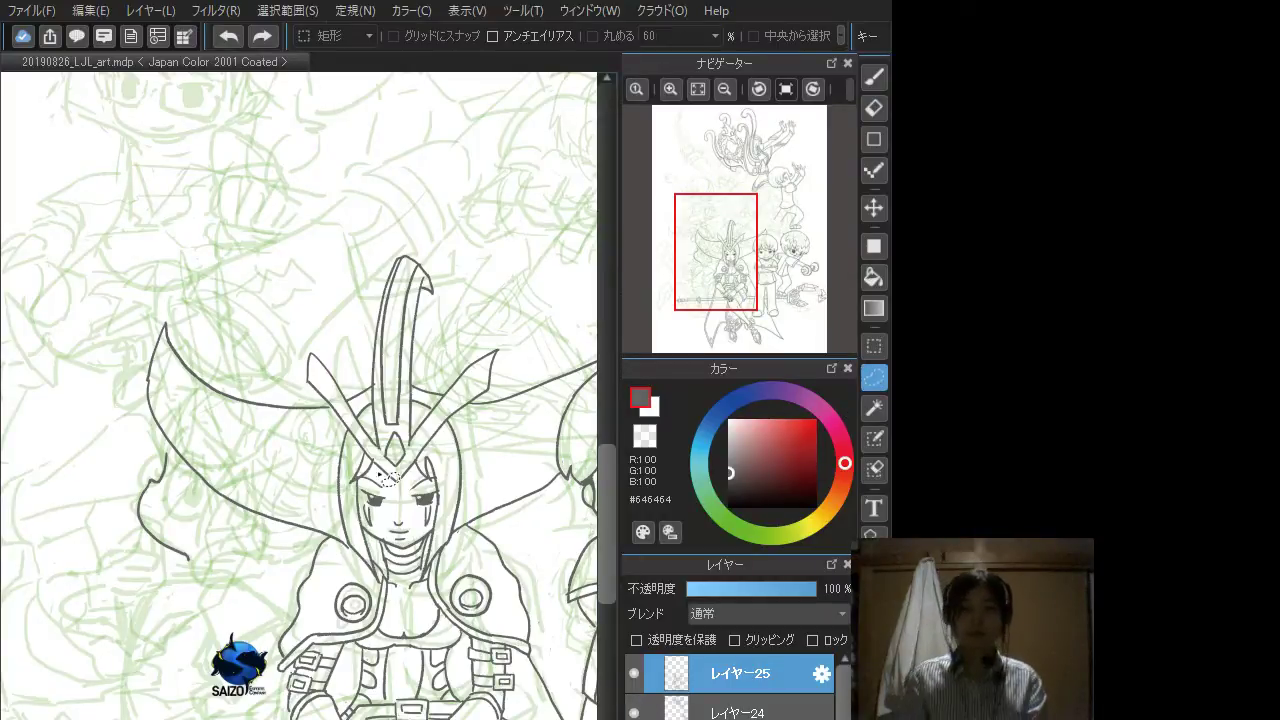
mouse_move(166, 449)
left_mouse_down()
mouse_move(207, 555)
mouse_move(178, 594)
mouse_move(115, 530)
mouse_move(131, 453)
mouse_move(182, 448)
left_mouse_up()
key("ctrl+x")
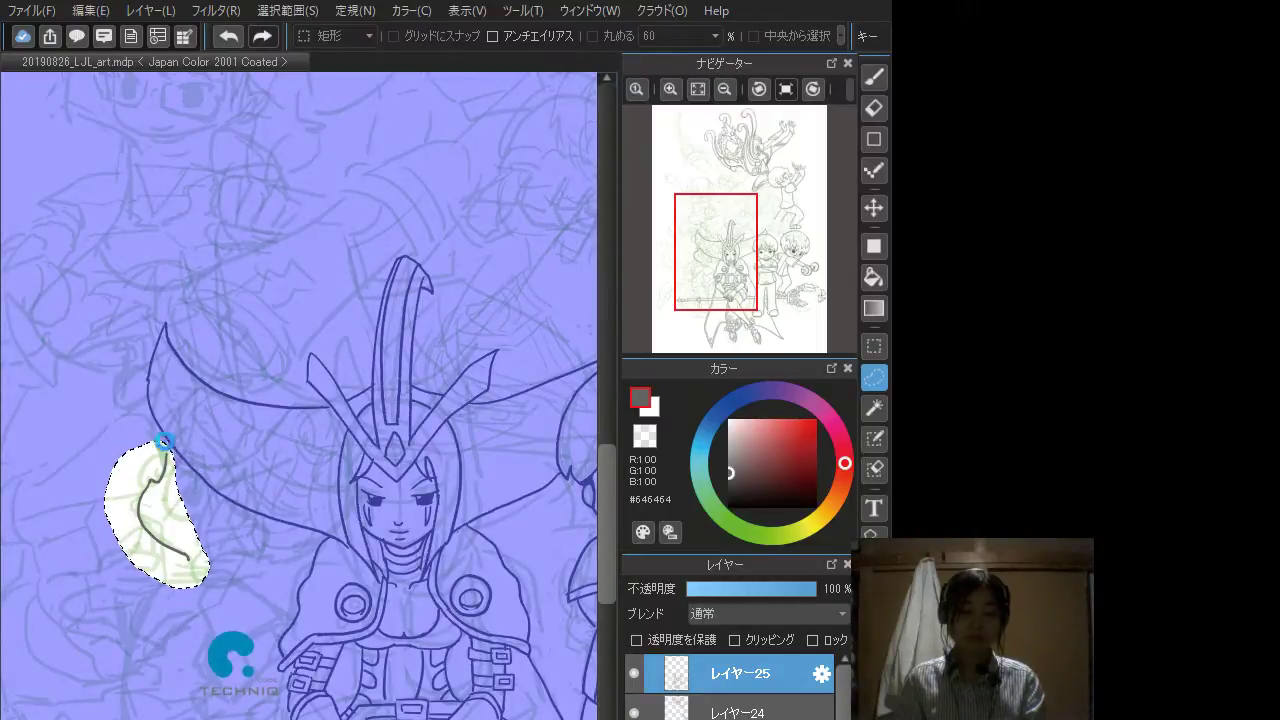
key("ctrl+v")
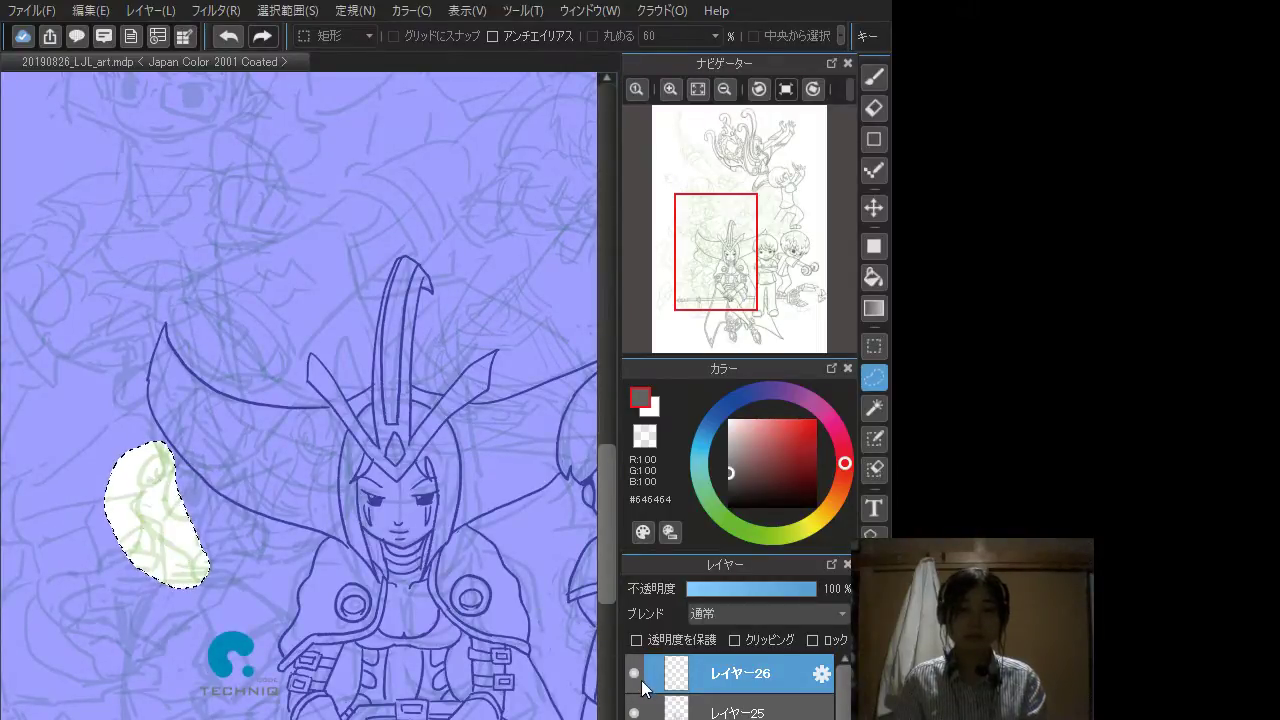
key("ctrl+d")
Step: Rename レイヤー25, the layer holding the caped woman's line art, as ace
left_click(702, 719)
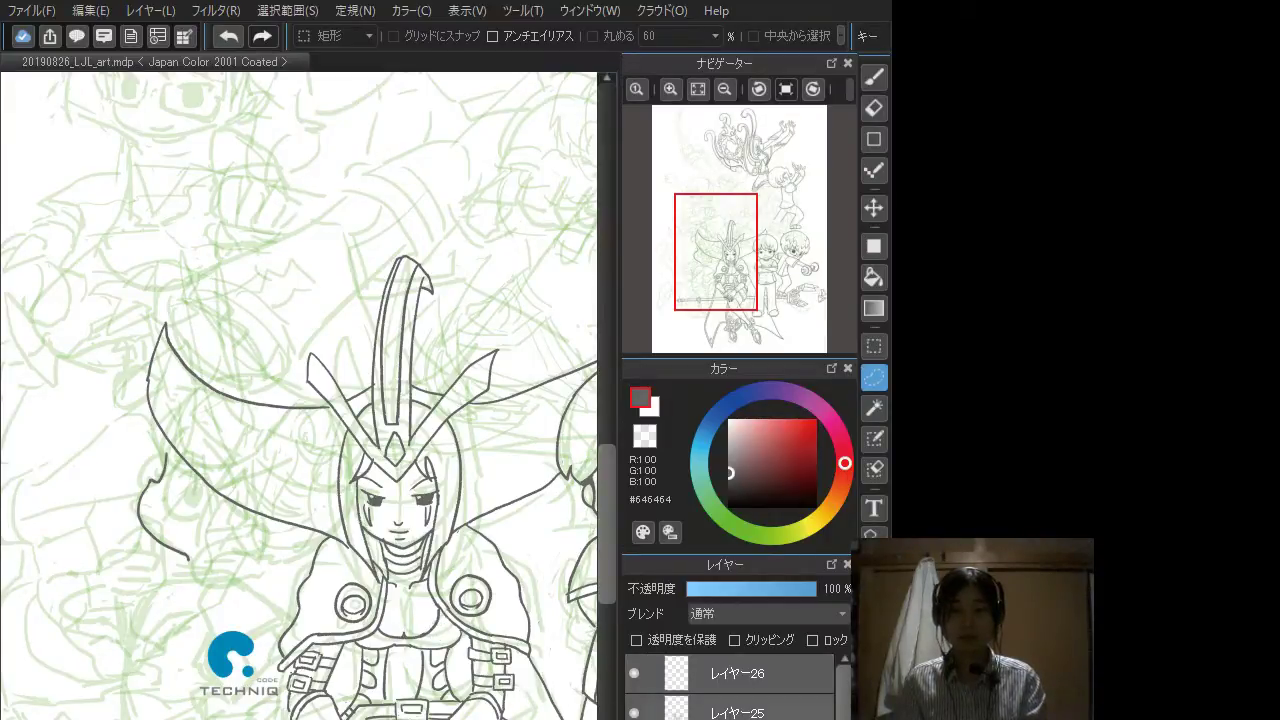
left_click(738, 714)
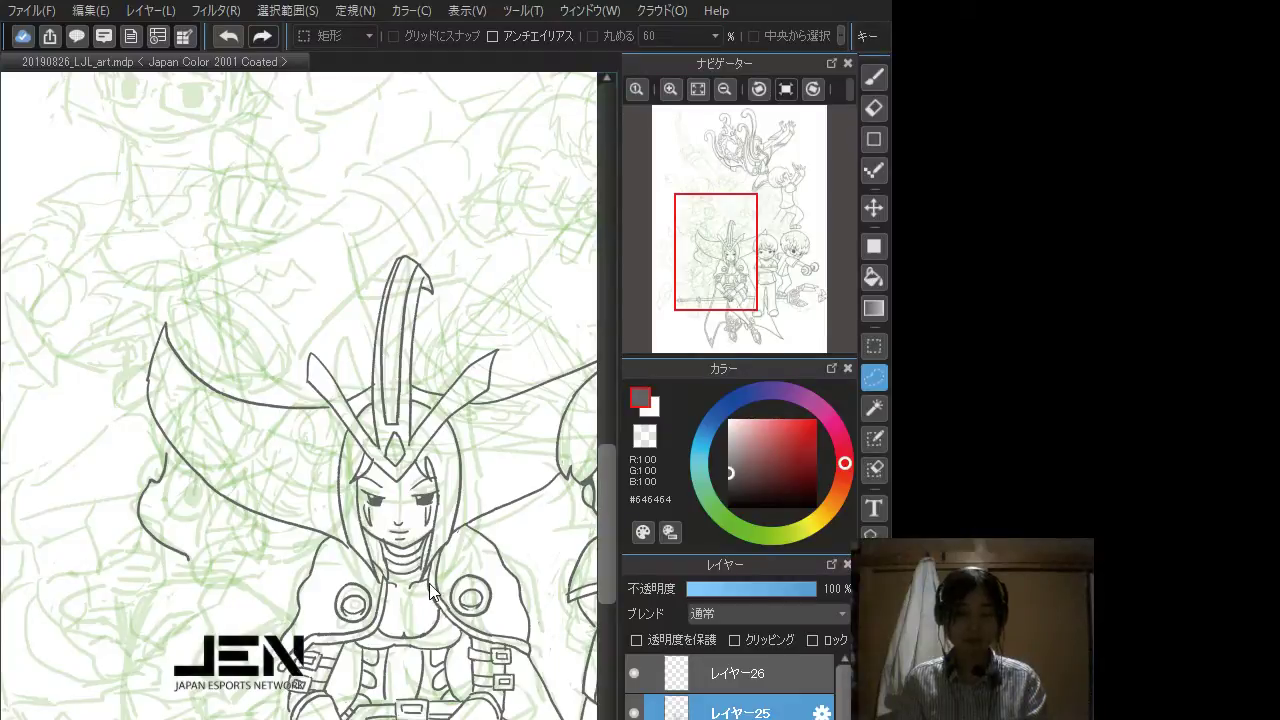
type("ace")
left_click(532, 686)
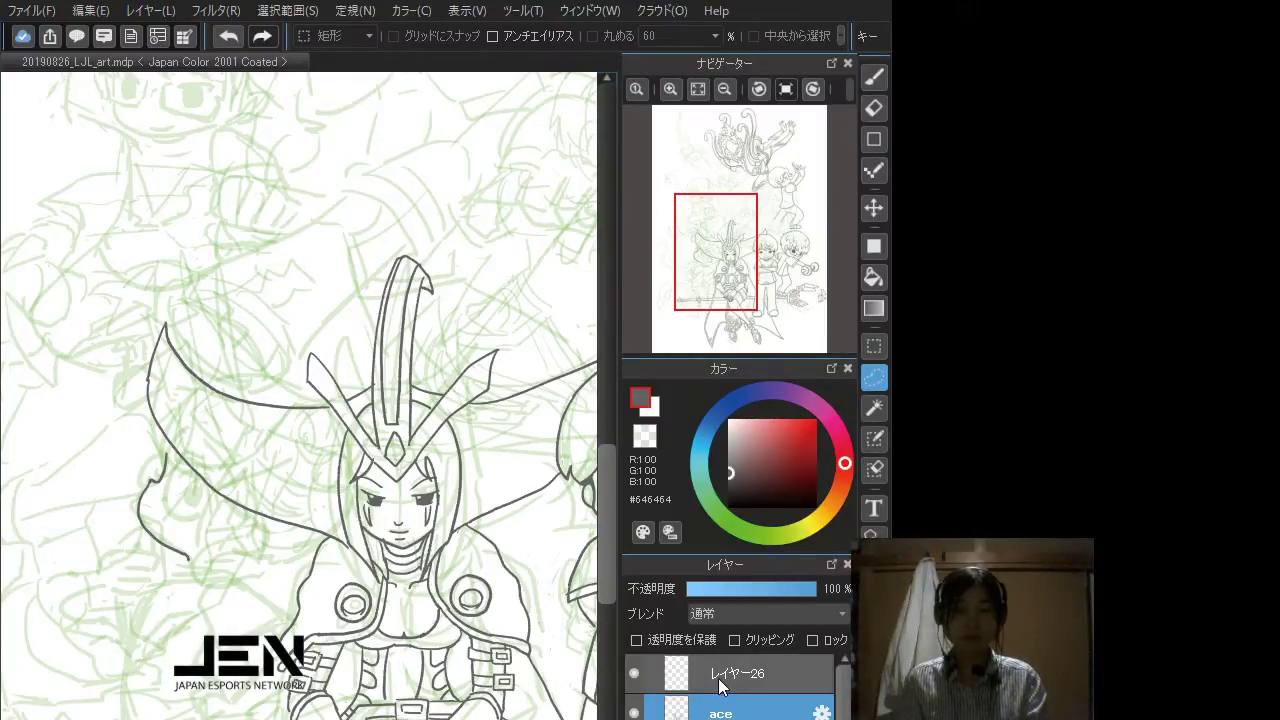
Step: Rename レイヤー26, the layer holding the wavy face outline, as baby and clear any selection
left_click(720, 680)
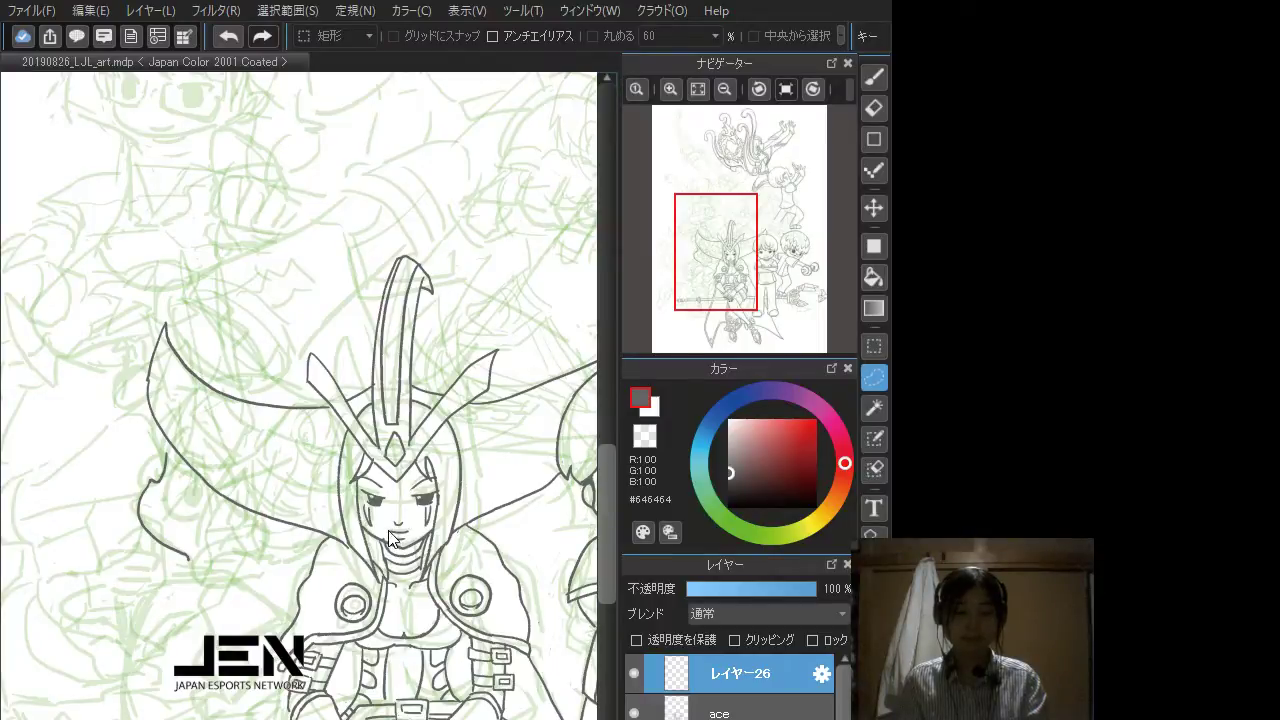
type("baby")
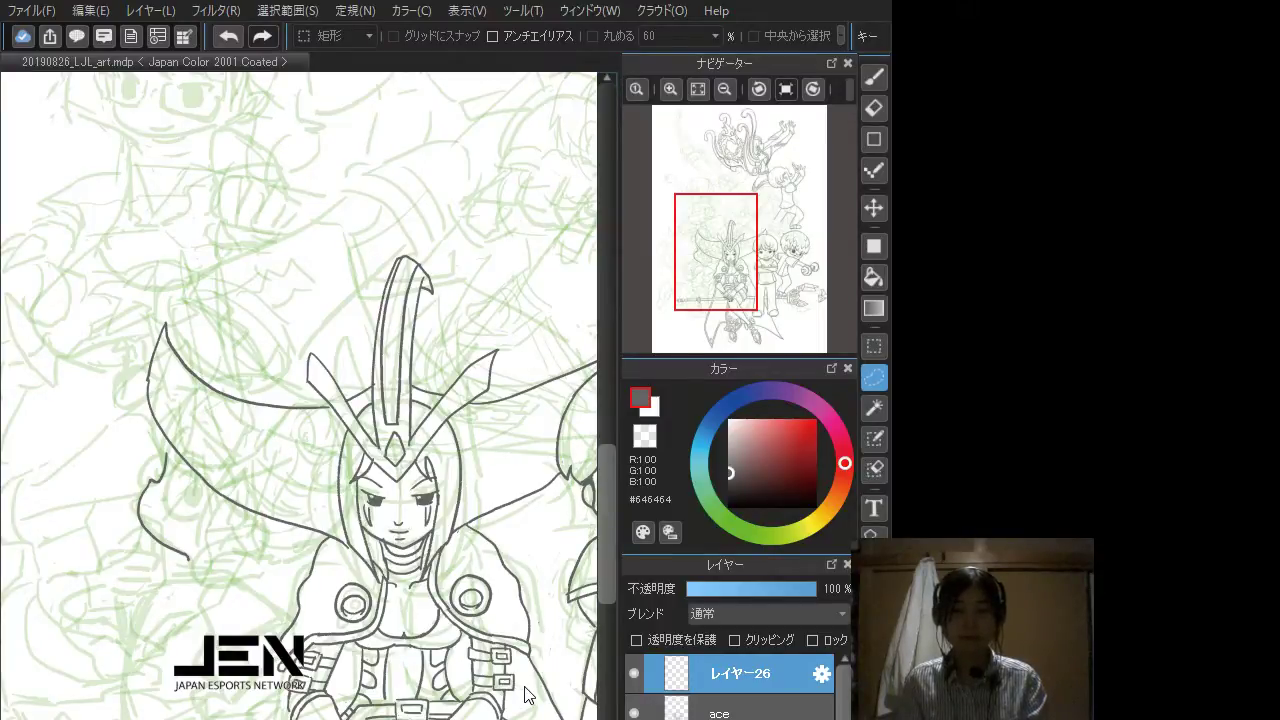
left_click(522, 686)
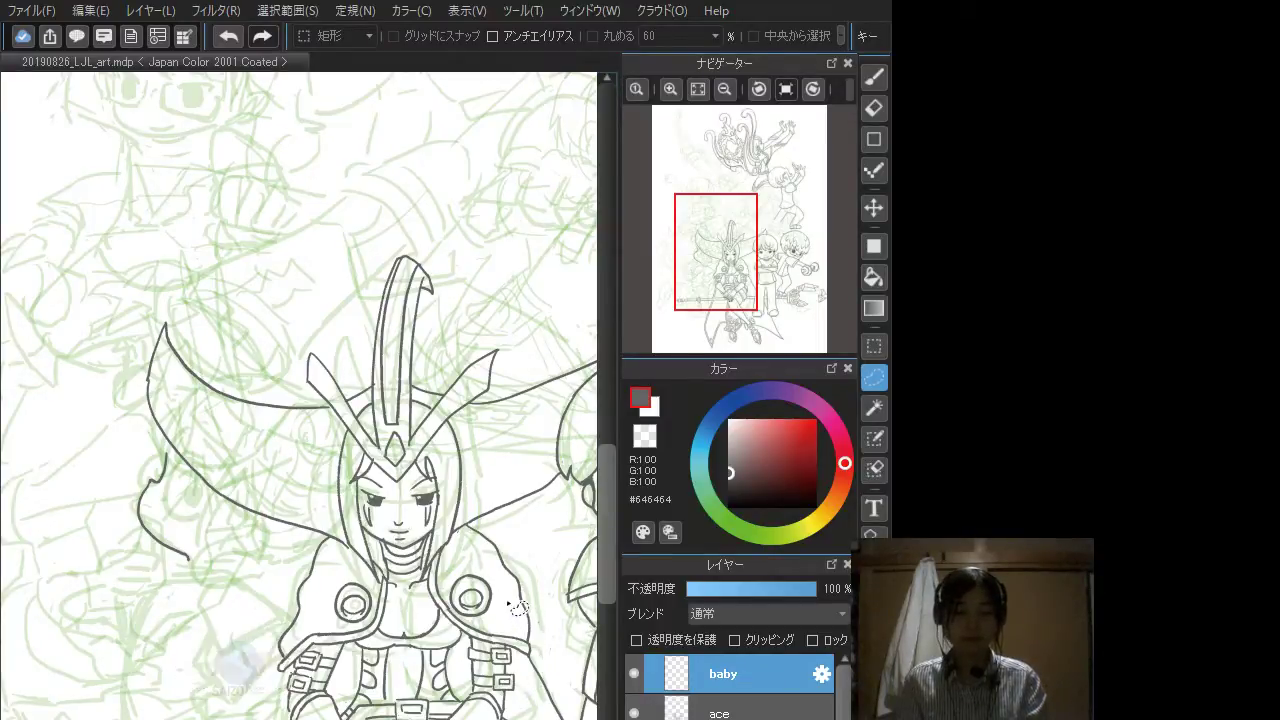
left_click(176, 481)
key("ctrl+d")
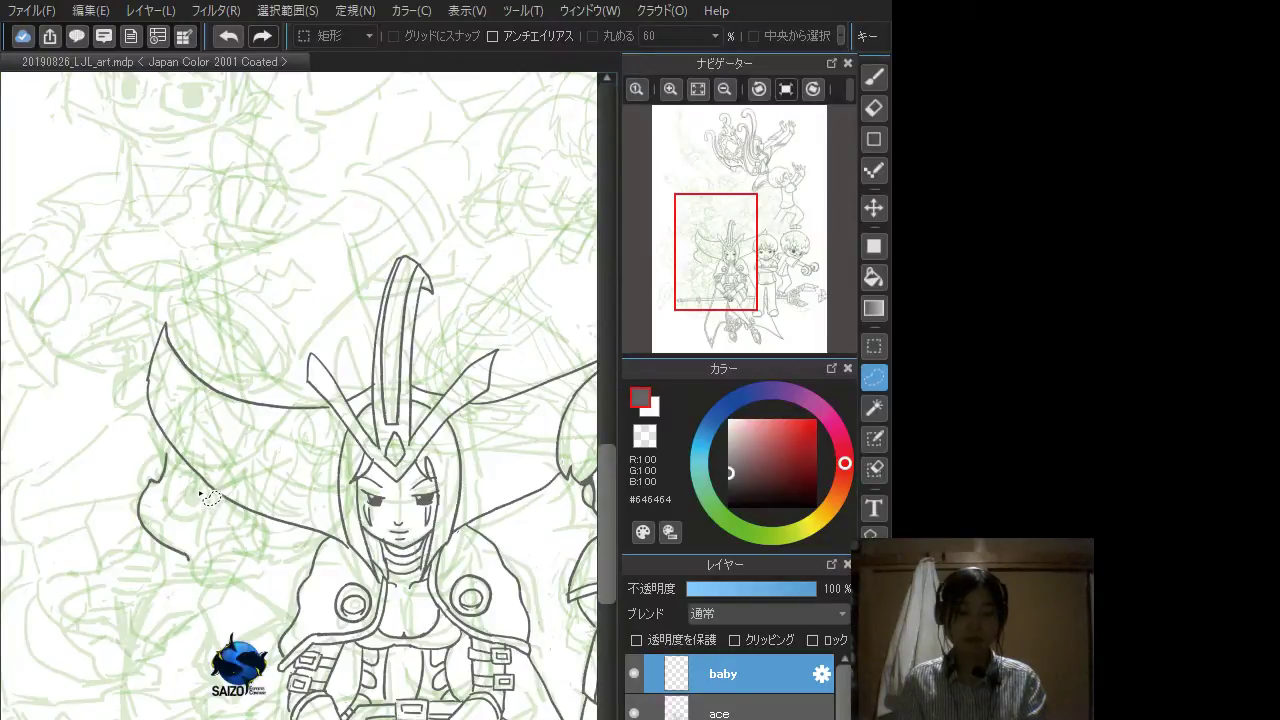
Step: Try a first brush stroke for the eye inside the wavy face outline on the baby layer
key("b")
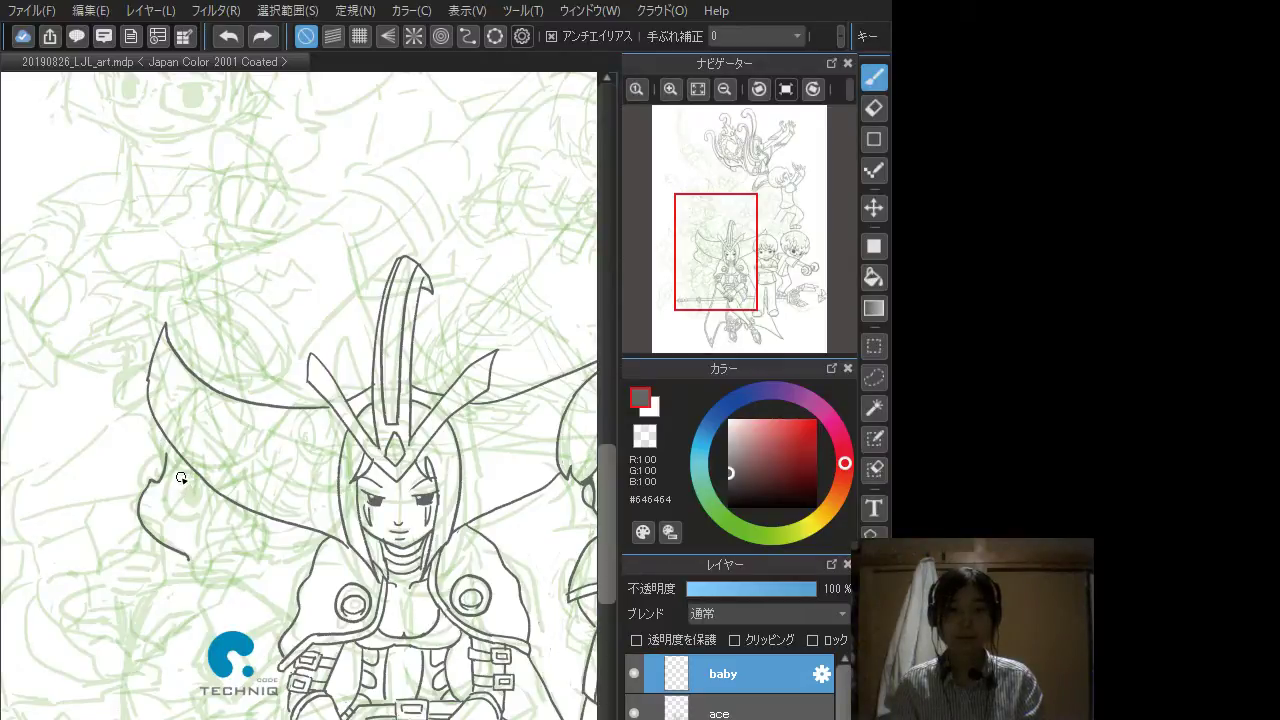
mouse_move(178, 476)
left_mouse_down()
mouse_move(203, 488)
mouse_move(206, 476)
left_mouse_up()
key("ctrl+z")
key("ctrl+z")
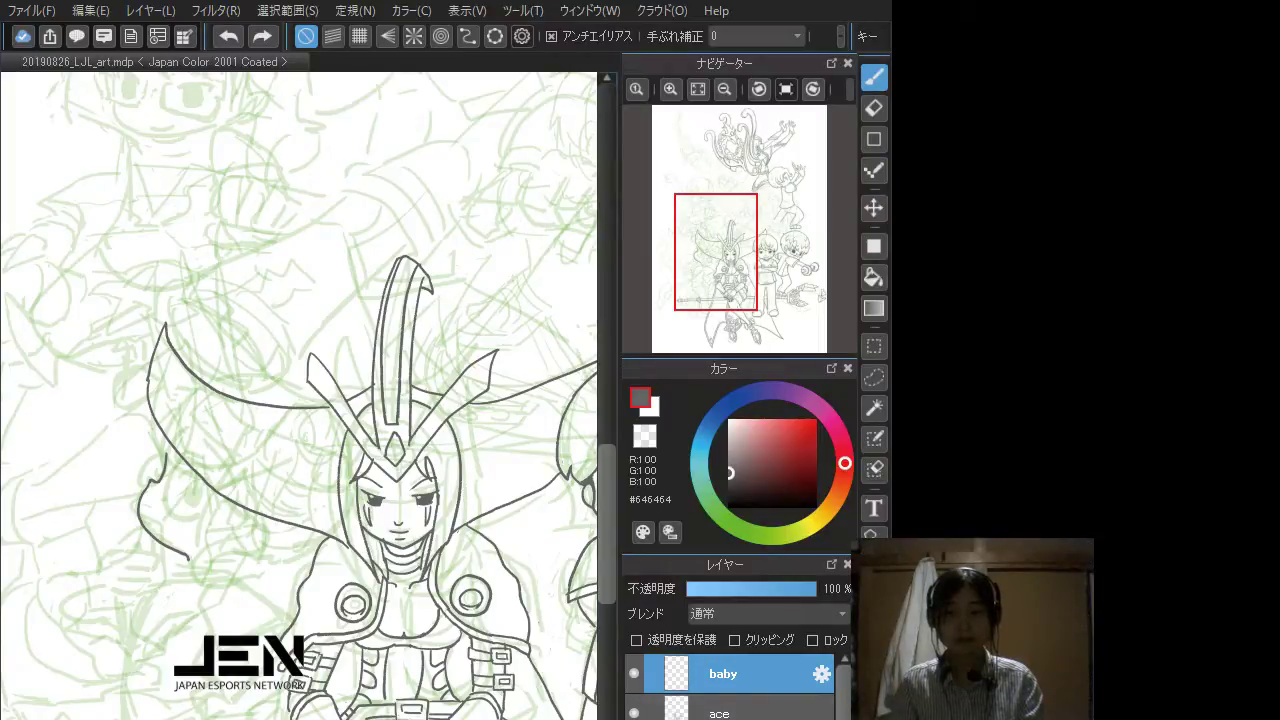
Step: Lower the ace layer's opacity to 47% and make the baby layer active again
left_click(720, 712)
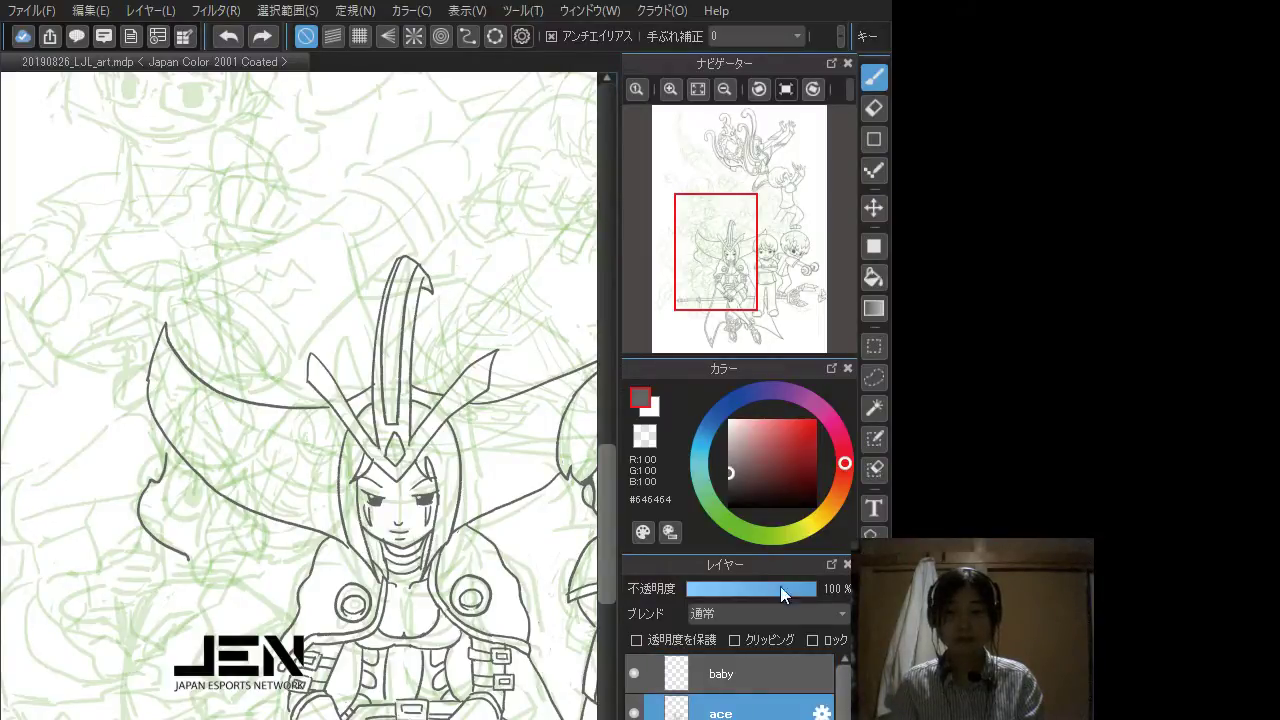
left_click(749, 590)
left_click_drag(749, 589, 774, 589)
left_click(748, 589)
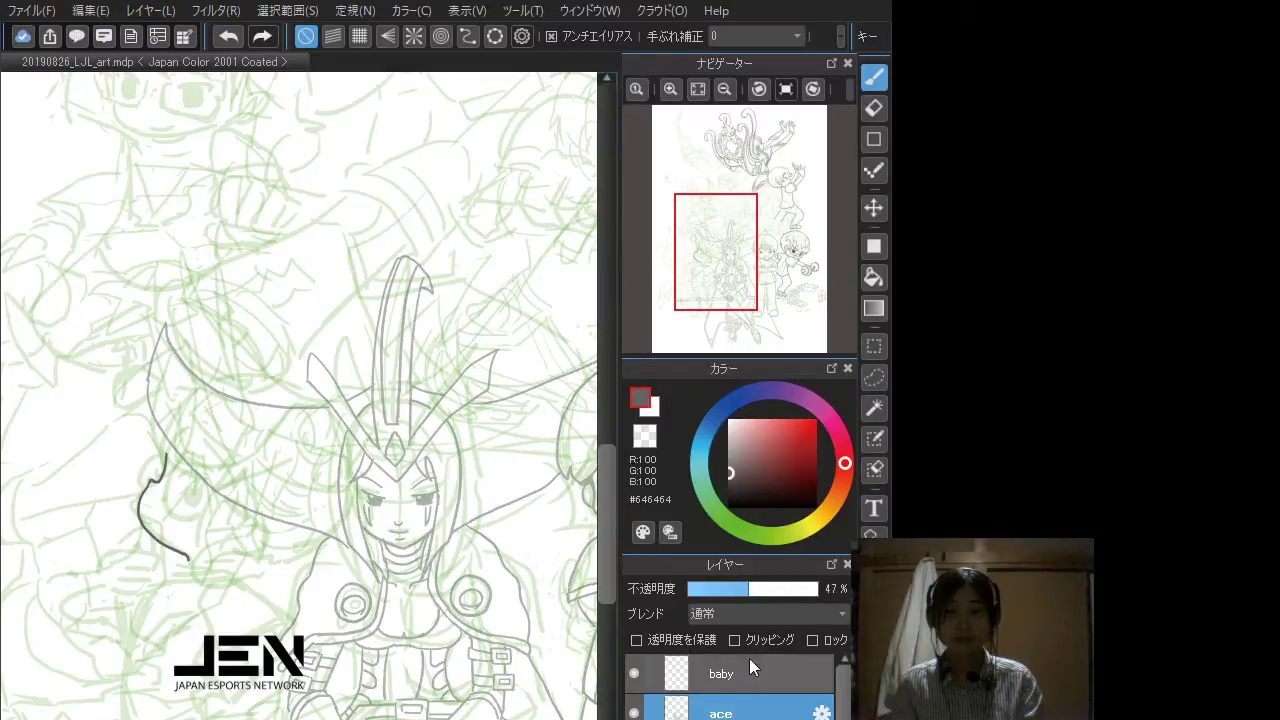
left_click(749, 662)
key("ctrl+z")
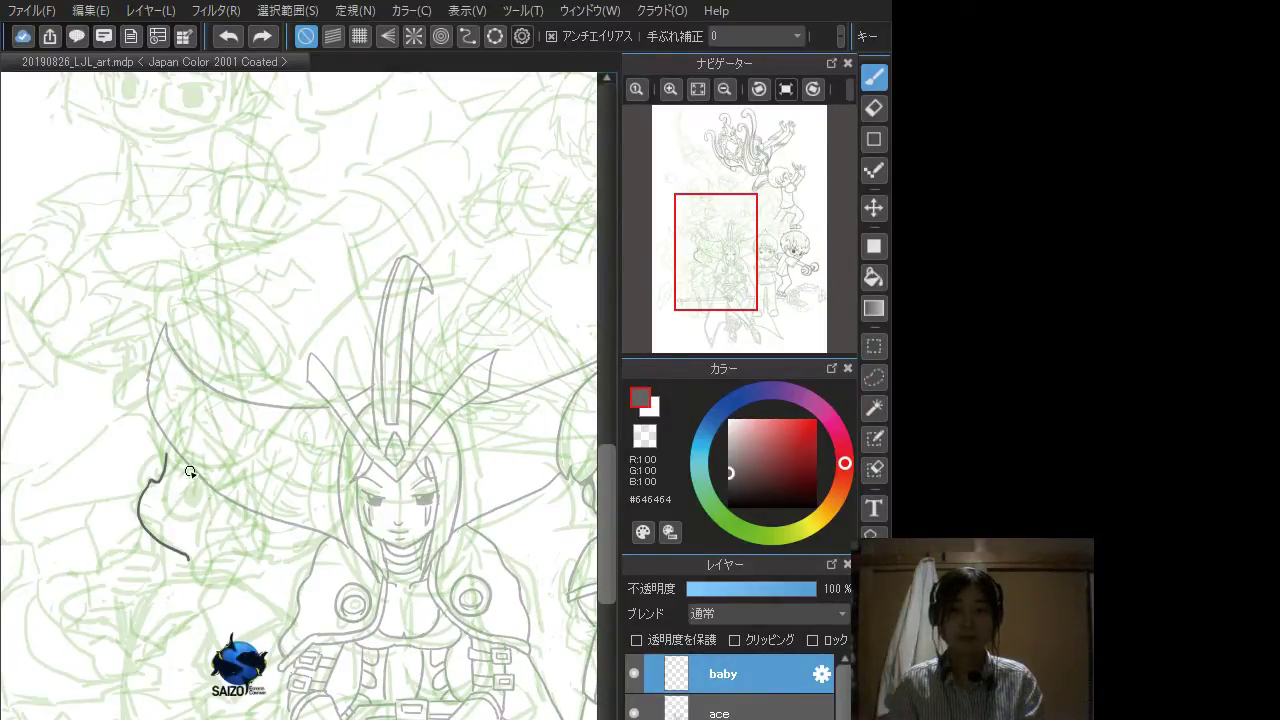
Step: Ink the eye's upper lid line and its filled oval pupil with a small highlight, redrawing strokes that miss the sketch
mouse_move(183, 474)
left_mouse_down()
mouse_move(192, 467)
mouse_move(203, 484)
left_mouse_up()
key("ctrl+z")
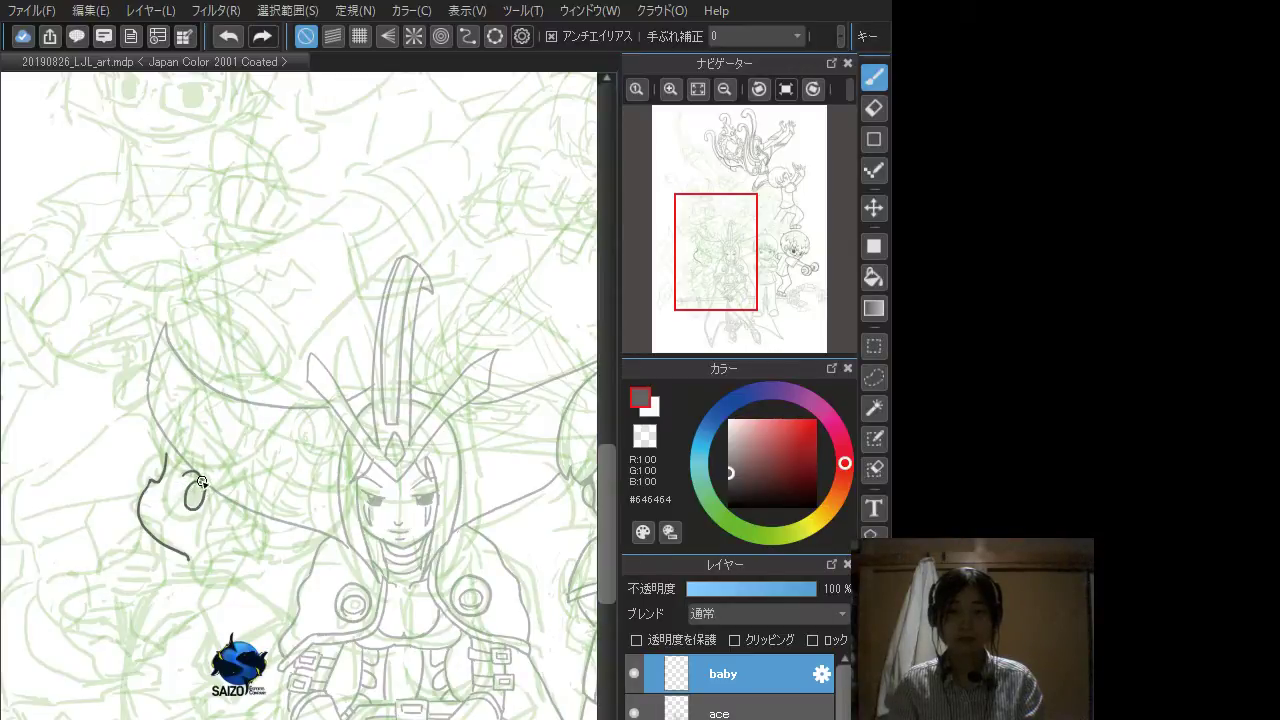
key("ctrl+z")
mouse_move(186, 488)
left_mouse_down()
mouse_move(190, 506)
mouse_move(203, 483)
left_mouse_up()
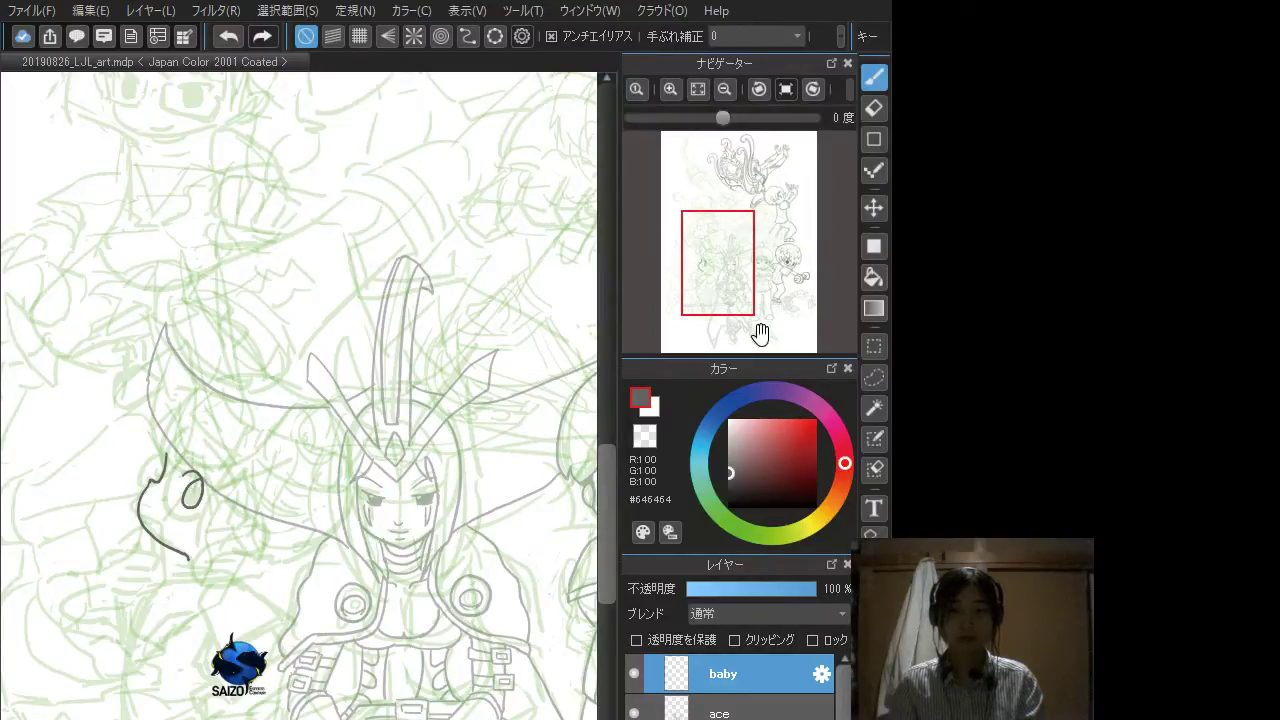
left_click_drag(195, 486, 187, 505)
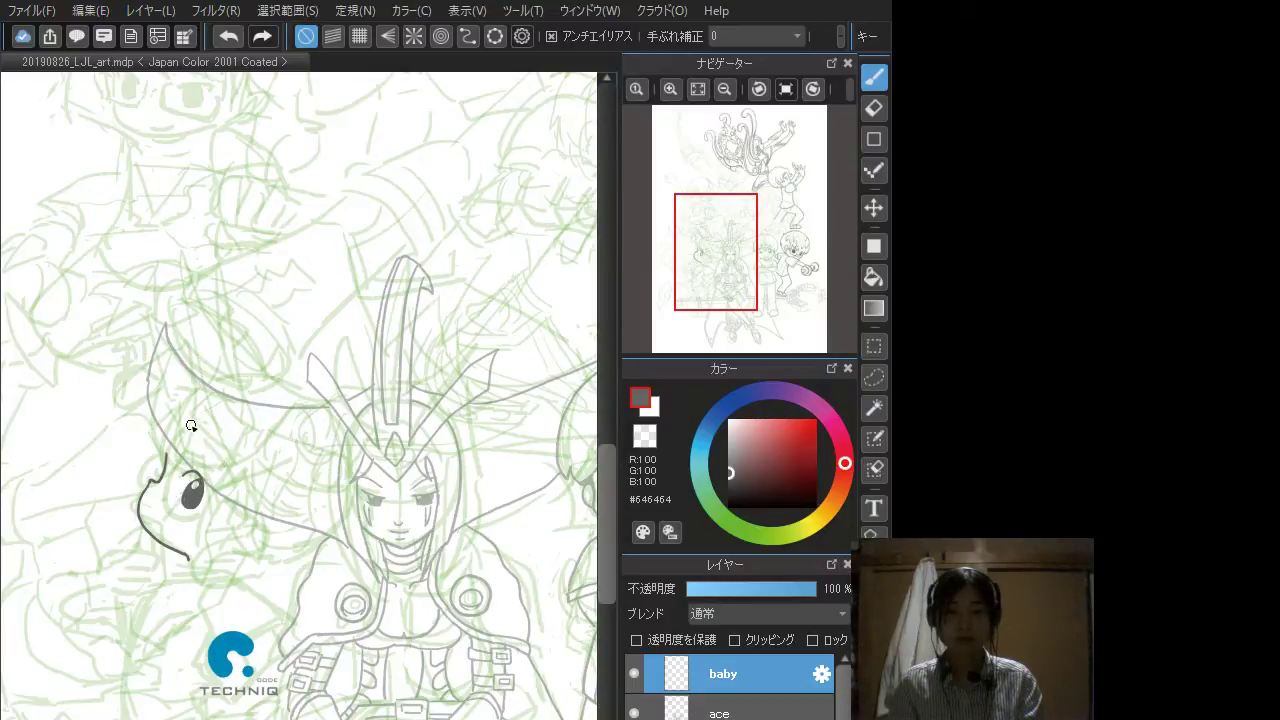
key("ctrl+z")
key("ctrl+y")
key("ctrl+z")
left_click_drag(184, 472, 204, 484)
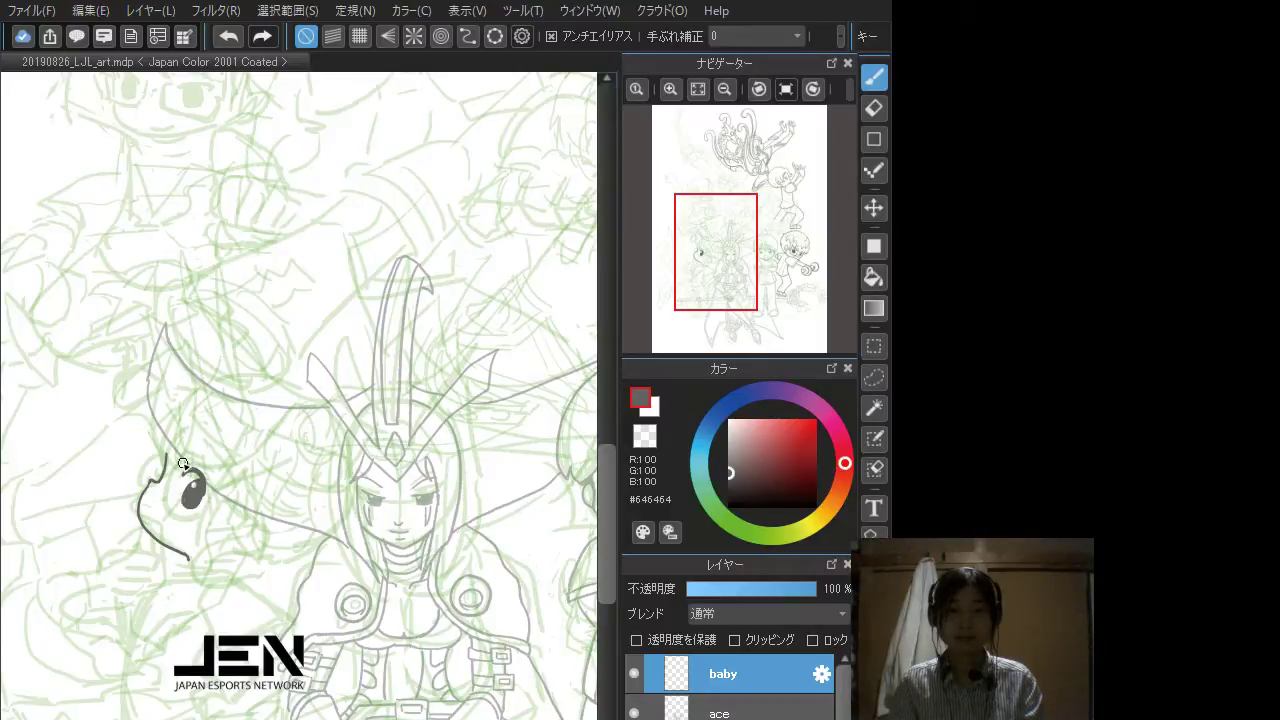
Step: Ink the large rounded eye outline around the pupil, undoing and redrawing the curve until it fits
key("ctrl+z")
key("ctrl+z")
mouse_move(165, 503)
left_mouse_down()
mouse_move(198, 519)
mouse_move(221, 501)
mouse_move(167, 501)
mouse_move(190, 516)
mouse_move(208, 501)
mouse_move(201, 447)
mouse_move(187, 491)
mouse_move(176, 495)
mouse_move(169, 475)
mouse_move(161, 501)
mouse_move(180, 519)
mouse_move(214, 498)
mouse_move(204, 462)
mouse_move(179, 448)
mouse_move(210, 466)
mouse_move(186, 455)
mouse_move(166, 473)
mouse_move(166, 512)
mouse_move(196, 520)
left_mouse_up()
key("ctrl+z")
key("ctrl+z")
key("ctrl+z")
key("ctrl+z")
mouse_move(192, 459)
left_mouse_down()
mouse_move(165, 504)
mouse_move(183, 524)
mouse_move(184, 464)
mouse_move(162, 505)
mouse_move(192, 524)
left_mouse_up()
key("ctrl+z")
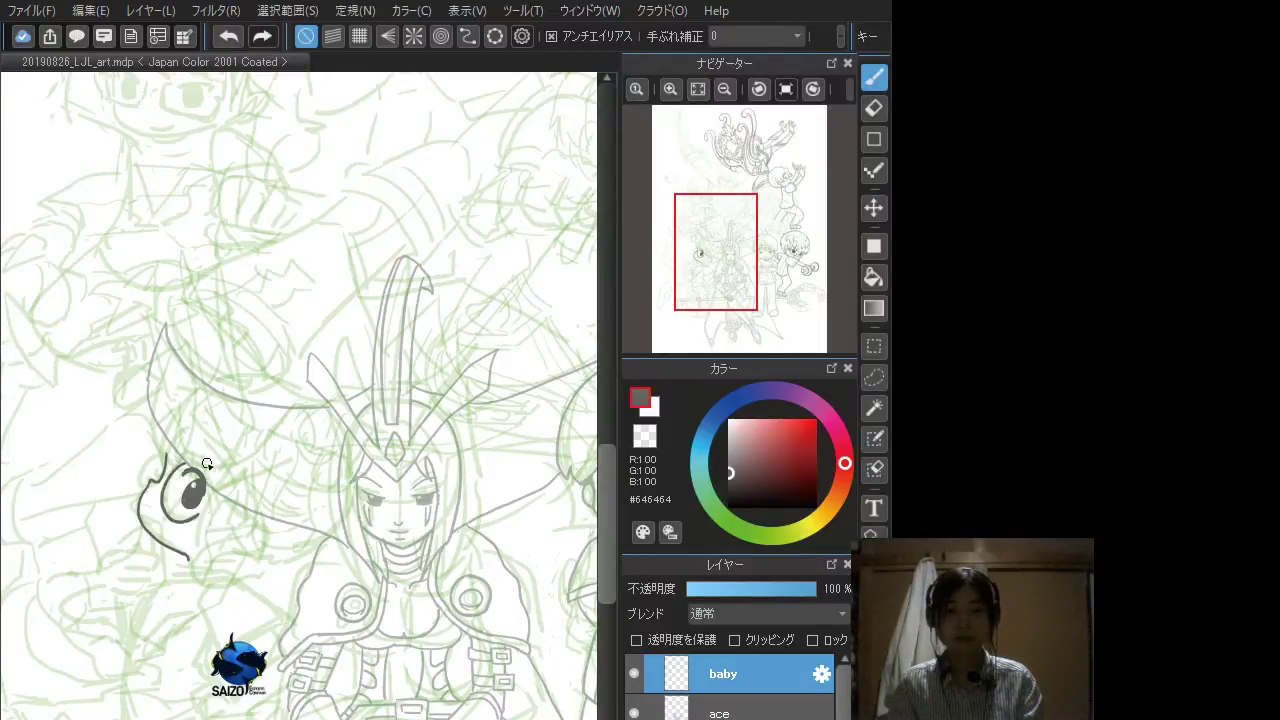
key("ctrl+z")
mouse_move(187, 460)
left_mouse_down()
mouse_move(164, 515)
mouse_move(200, 516)
left_mouse_up()
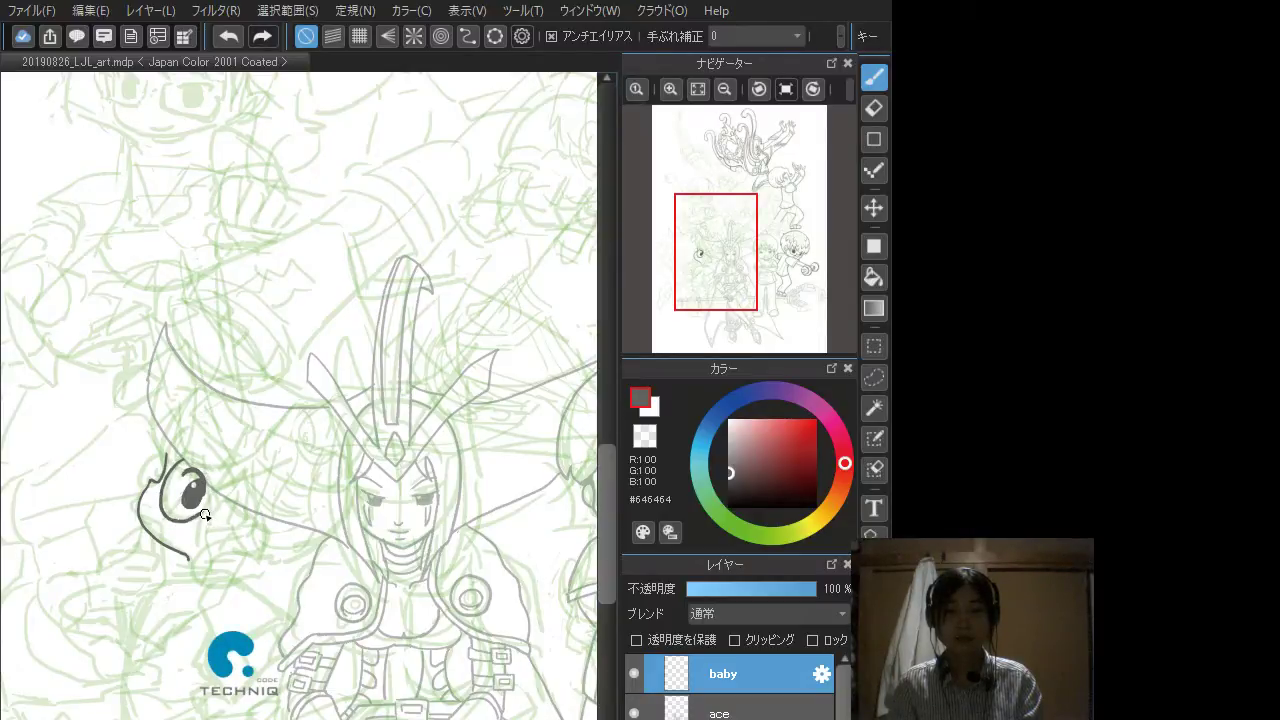
Step: Finish the lower edge of the eye outline and ink the small curled ear behind the cheek
key("ctrl+z")
left_click_drag(197, 517, 205, 512)
key("ctrl+z")
mouse_move(203, 514)
left_mouse_down()
mouse_move(212, 503)
mouse_move(265, 541)
mouse_move(236, 550)
mouse_move(260, 541)
left_mouse_up()
key("ctrl+z")
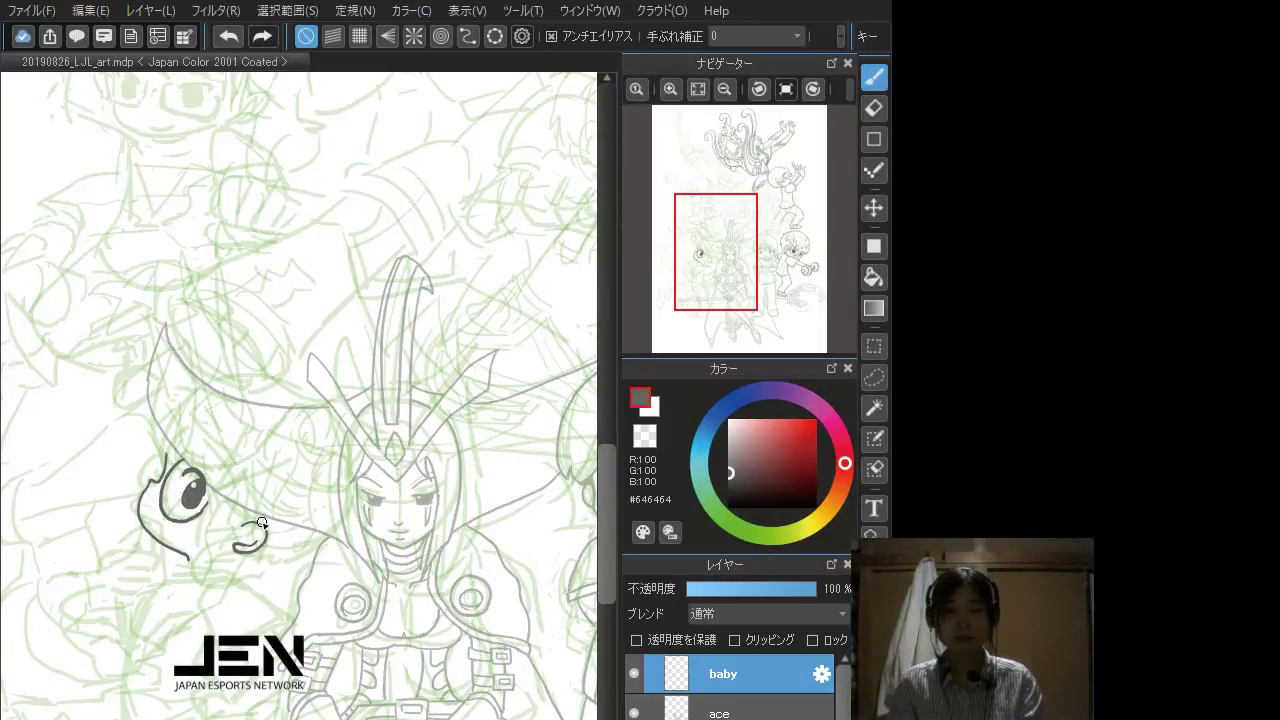
Step: Ink the collar under the chin, the shoulder line and the short sleeve with its hem
mouse_move(187, 566)
left_mouse_down()
mouse_move(221, 570)
mouse_move(171, 575)
mouse_move(238, 569)
mouse_move(227, 571)
mouse_move(284, 619)
left_mouse_up()
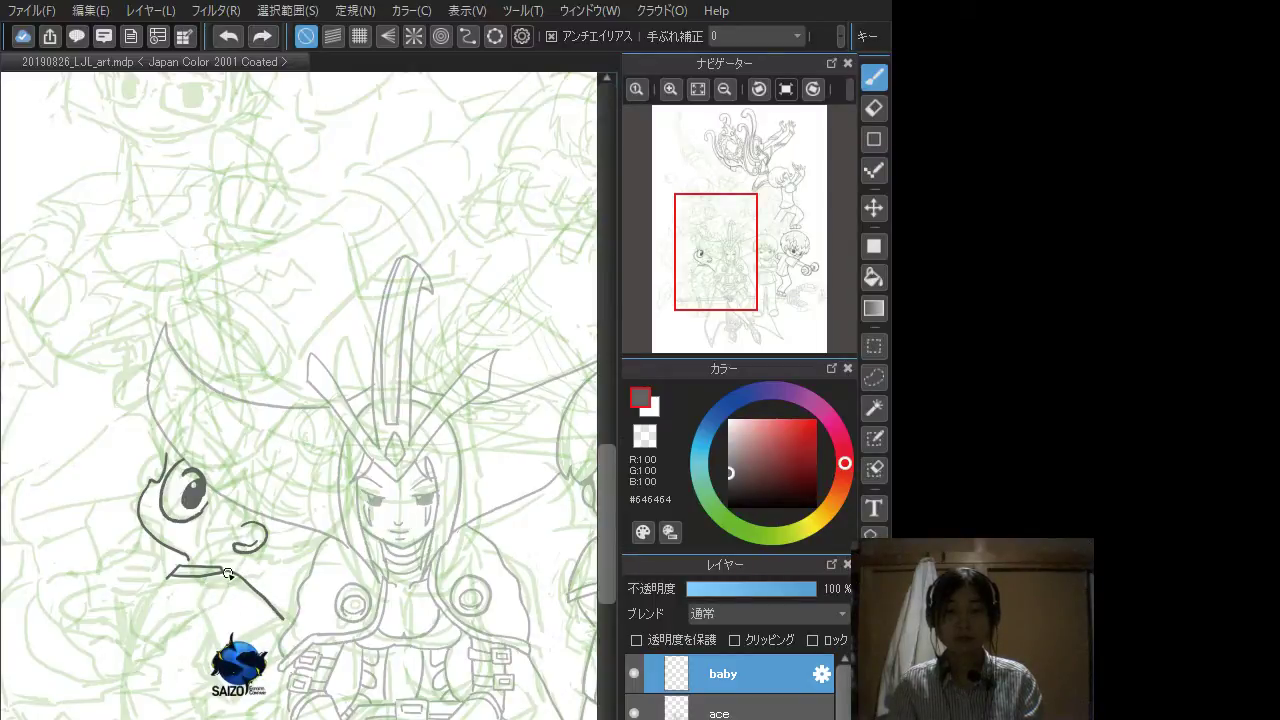
left_click_drag(198, 587, 213, 655)
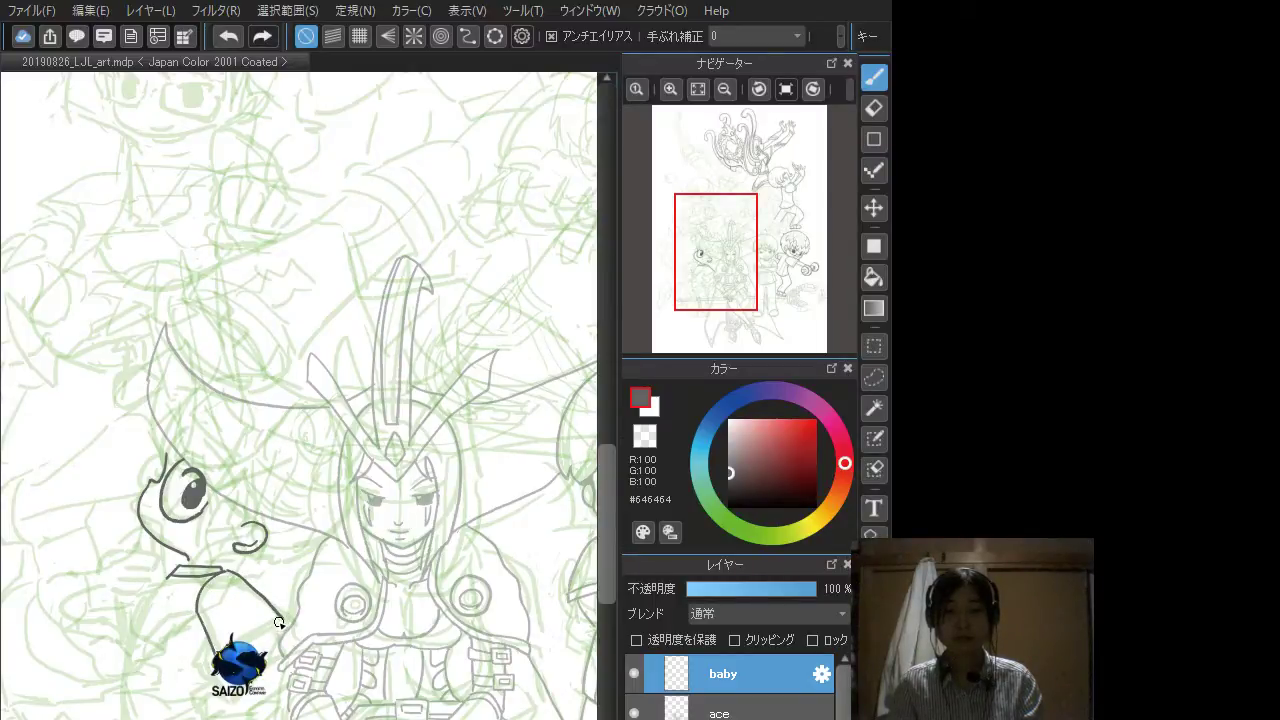
left_click_drag(281, 619, 222, 646)
key("ctrl+z")
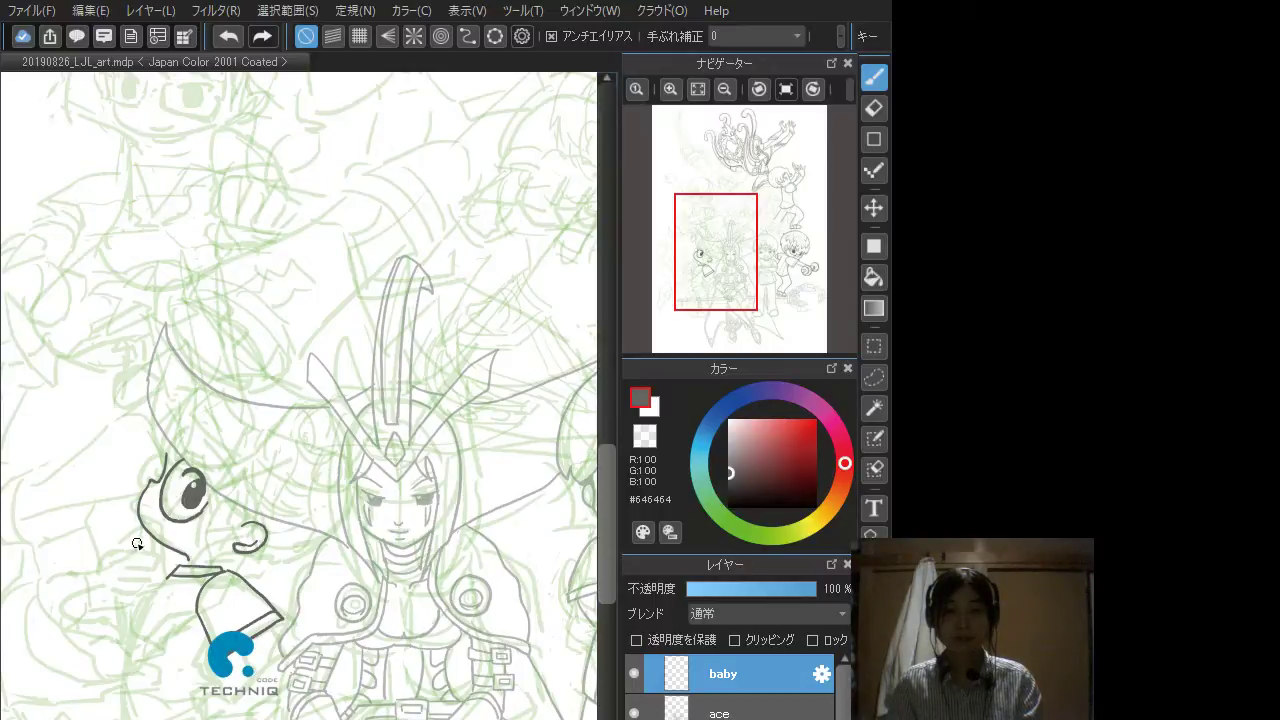
Step: Ink the clenched fist in front of the chin, including the thumb, finger lines and back of the hand
mouse_move(125, 538)
left_mouse_down()
mouse_move(152, 545)
mouse_move(157, 563)
left_mouse_up()
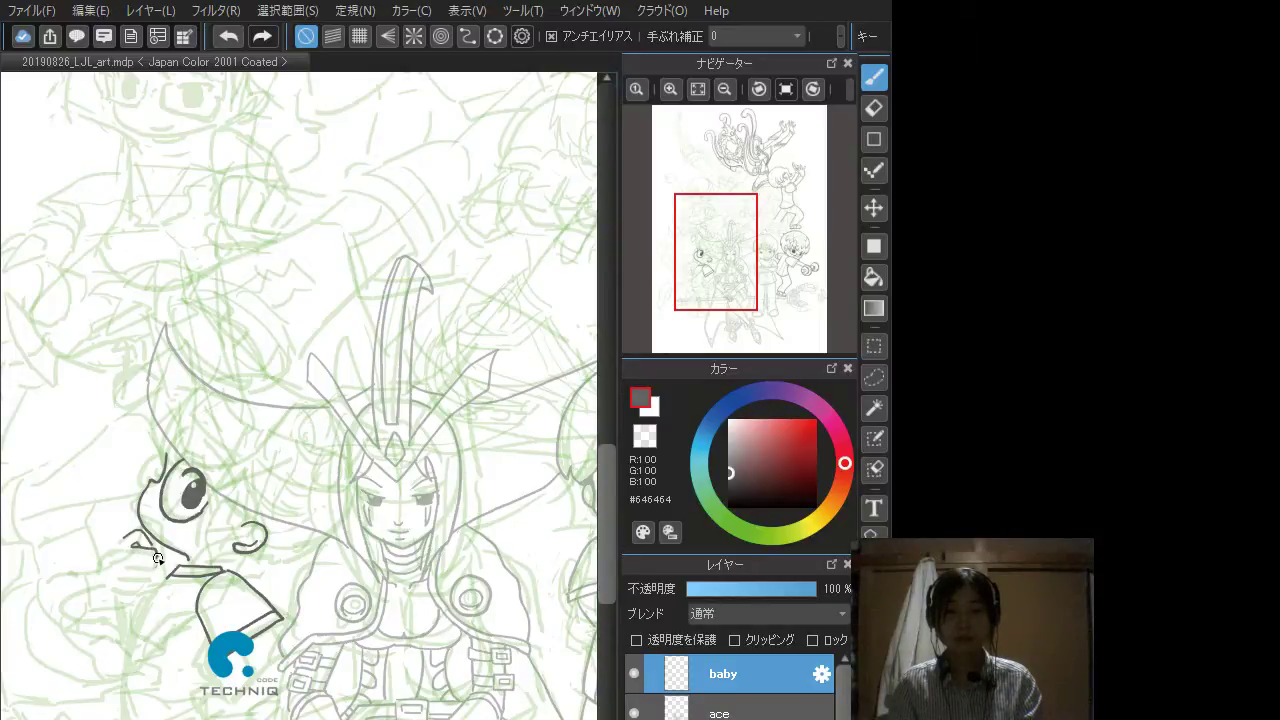
mouse_move(134, 558)
left_mouse_down()
mouse_move(155, 561)
mouse_move(131, 588)
left_mouse_up()
left_click_drag(124, 538, 112, 555)
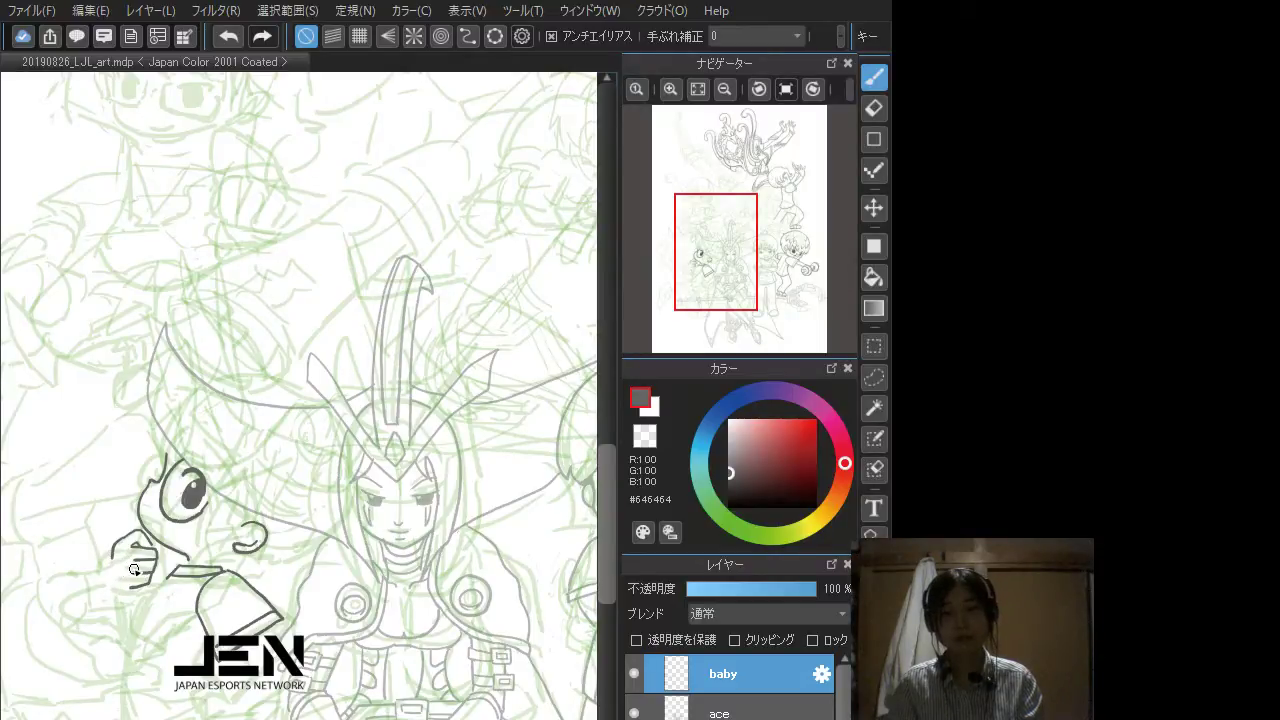
mouse_move(112, 556)
left_mouse_down()
mouse_move(111, 587)
mouse_move(128, 588)
left_mouse_up()
key("ctrl+z")
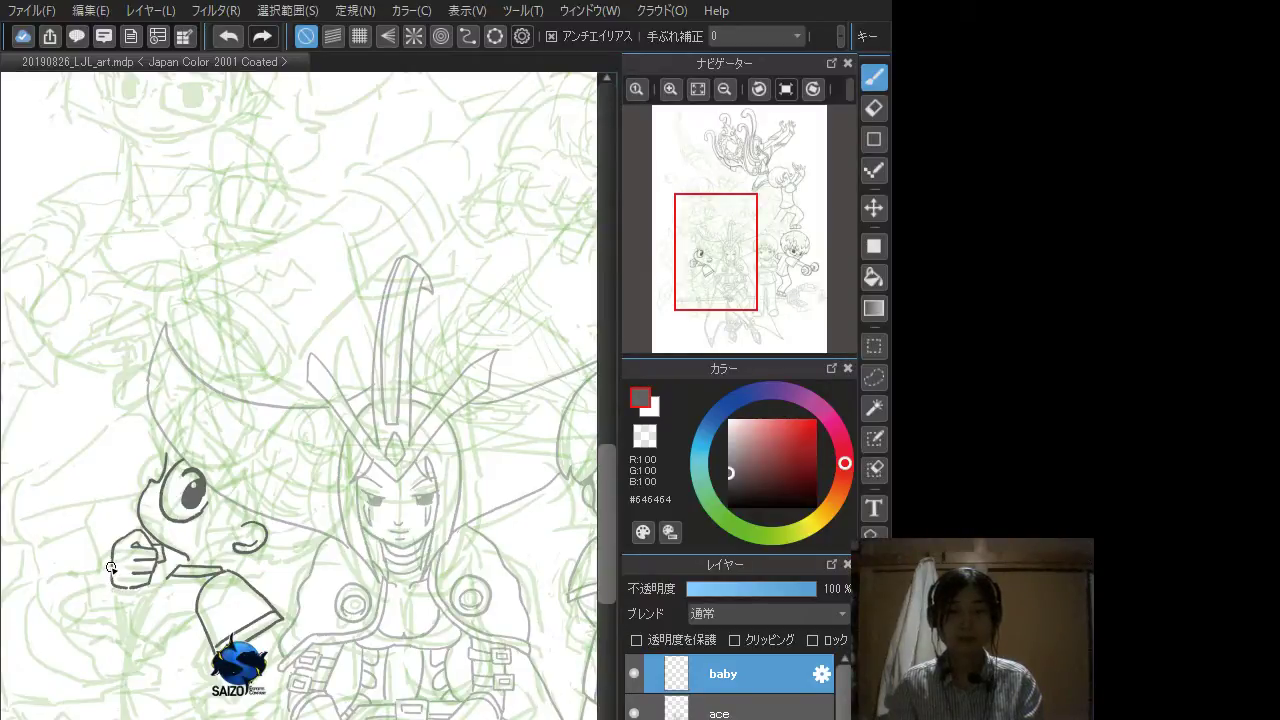
Step: Try several strokes for the bent arm's upper edge, running from the fist out to the elbow
mouse_move(112, 569)
left_mouse_down()
mouse_move(60, 577)
mouse_move(48, 601)
mouse_move(78, 617)
left_mouse_up()
key("ctrl+z")
key("ctrl+z")
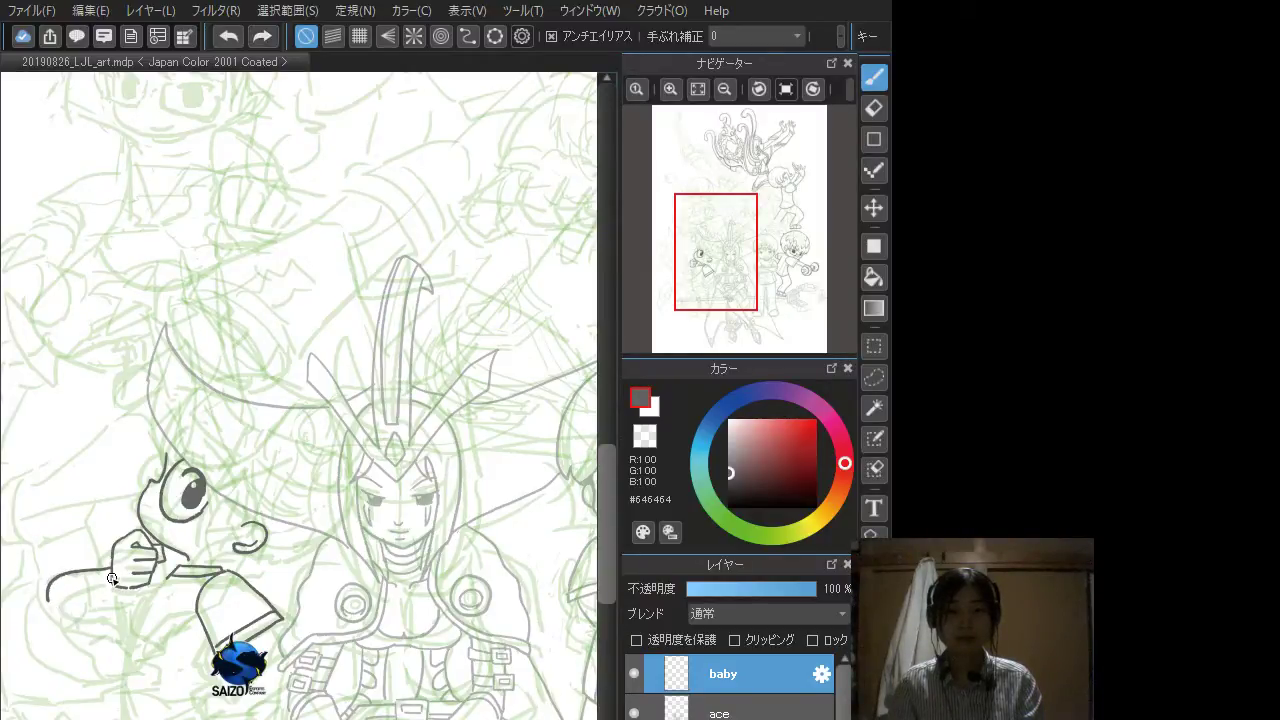
mouse_move(111, 566)
left_mouse_down()
mouse_move(49, 592)
mouse_move(119, 628)
left_mouse_up()
key("ctrl+z")
key("ctrl+z")
mouse_move(113, 563)
left_mouse_down()
mouse_move(62, 573)
mouse_move(56, 604)
mouse_move(68, 612)
left_mouse_up()
key("ctrl+z")
mouse_move(116, 562)
left_mouse_down()
mouse_move(47, 593)
mouse_move(75, 615)
mouse_move(120, 621)
left_mouse_up()
key("ctrl+z")
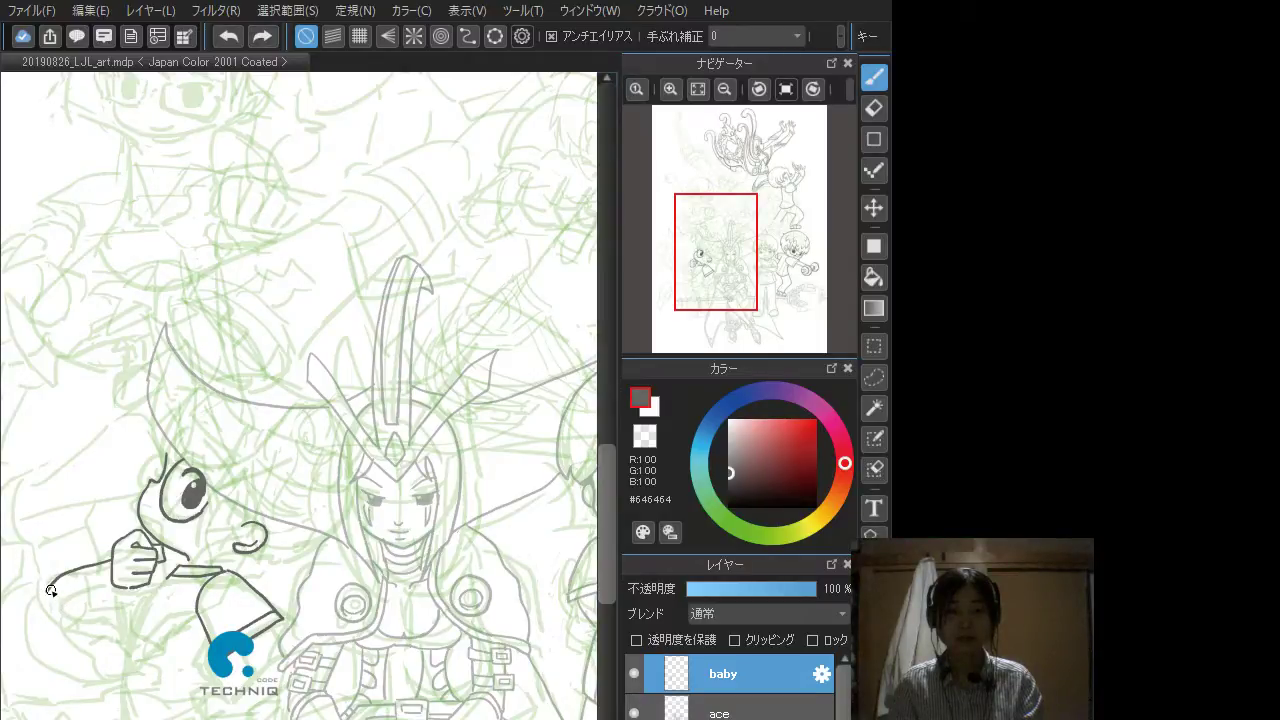
Step: Try carrying the arm contour around the elbow and back along the underside, undoing the rejected versions
left_click_drag(46, 595, 134, 630)
key("ctrl+z")
key("ctrl+z")
mouse_move(50, 603)
left_mouse_down()
mouse_move(110, 624)
mouse_move(121, 615)
mouse_move(112, 592)
mouse_move(110, 636)
mouse_move(115, 590)
mouse_move(76, 600)
left_mouse_up()
key("ctrl+z")
key("ctrl+z")
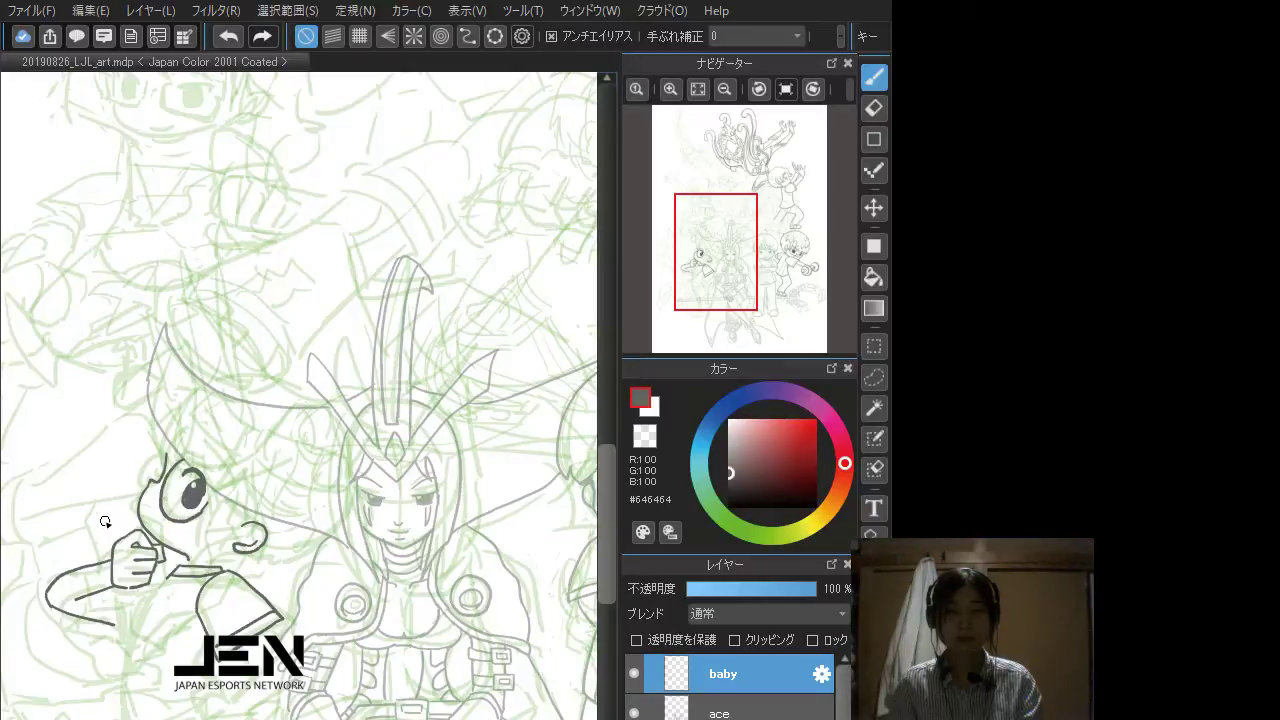
key("ctrl+z")
key("ctrl+z")
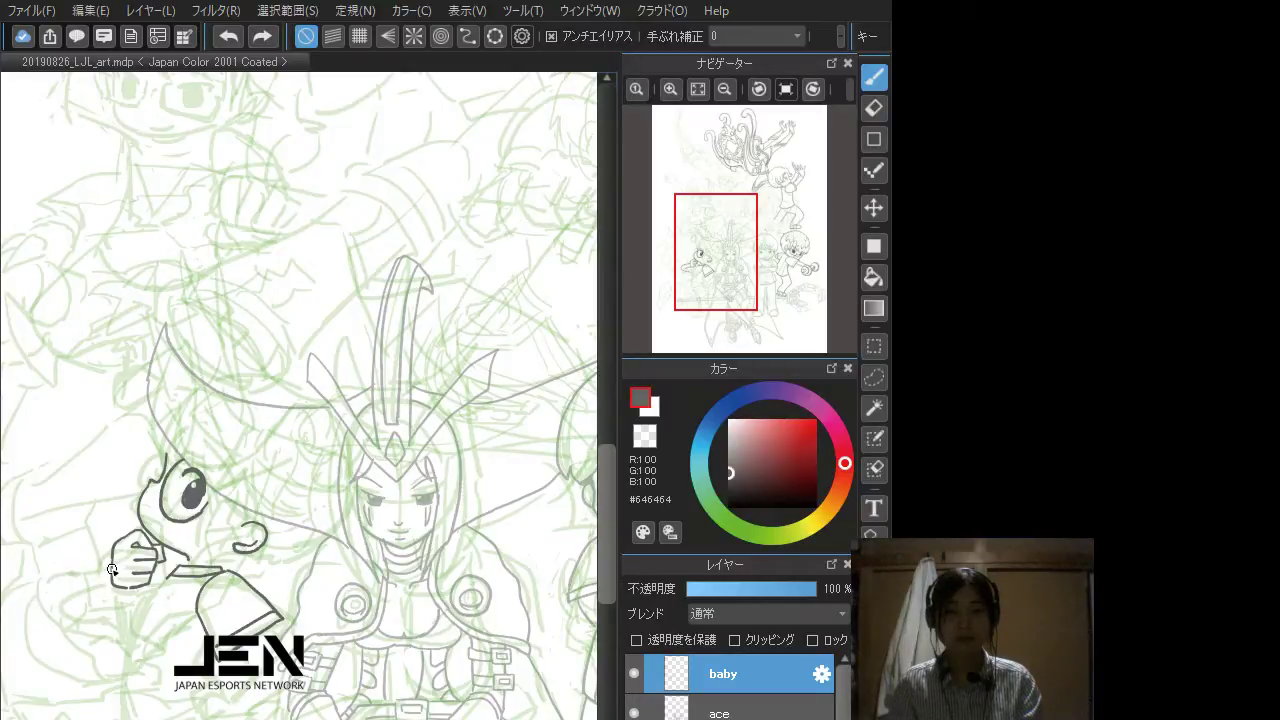
mouse_move(116, 567)
left_mouse_down()
mouse_move(48, 580)
mouse_move(36, 598)
mouse_move(66, 627)
mouse_move(118, 639)
left_mouse_up()
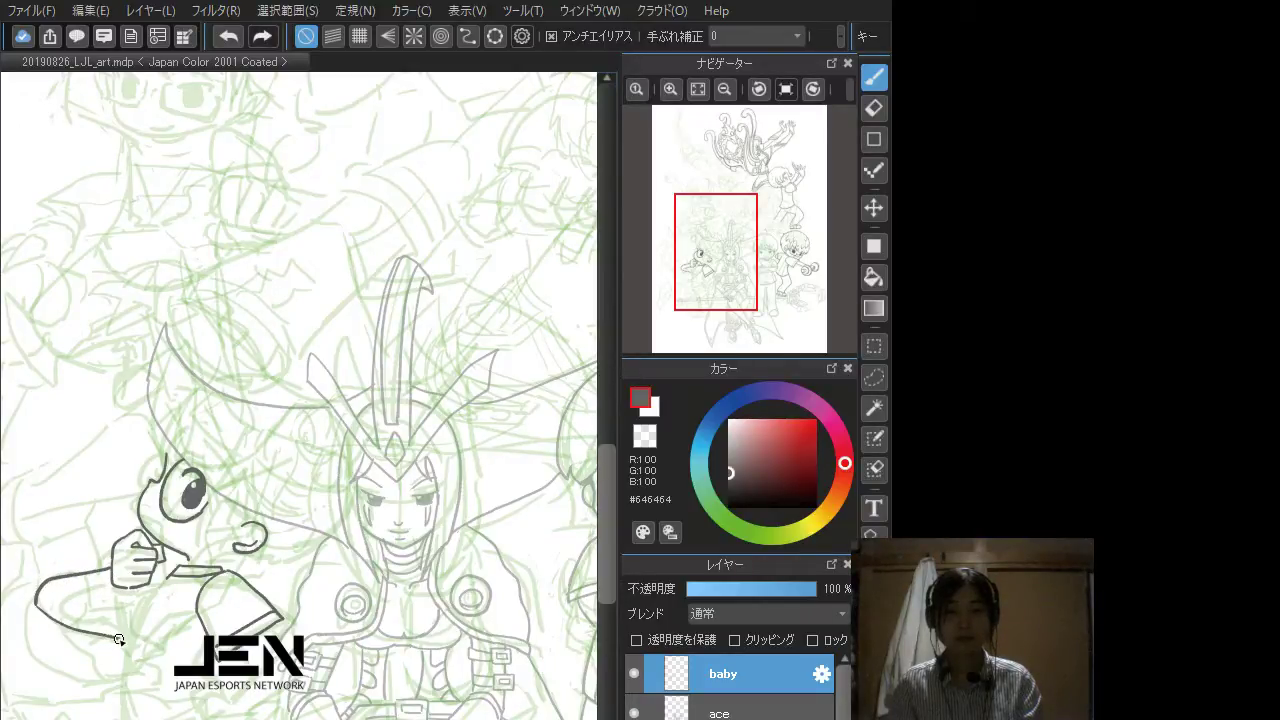
key("ctrl+z")
key("ctrl+z")
Step: Ink the bent arm's contour from the fist around a rounded elbow and back beneath it
mouse_move(112, 567)
left_mouse_down()
mouse_move(64, 573)
mouse_move(36, 597)
mouse_move(94, 630)
left_mouse_up()
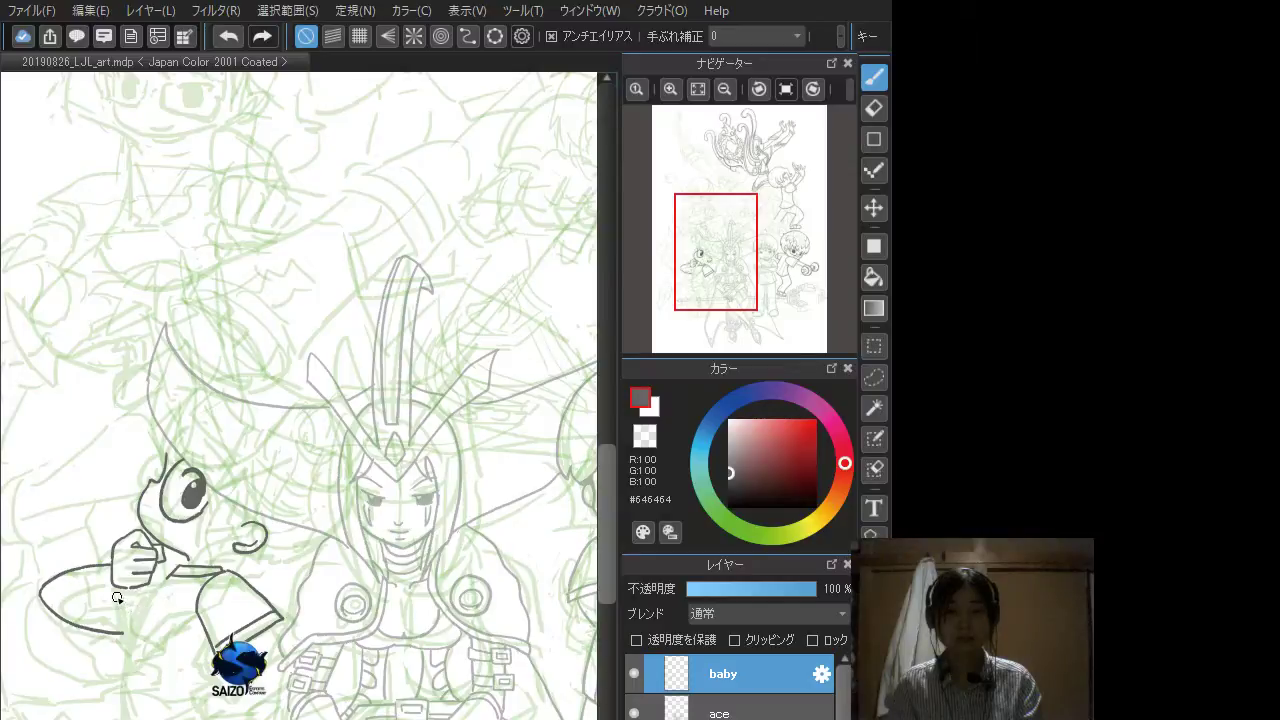
key("ctrl+z")
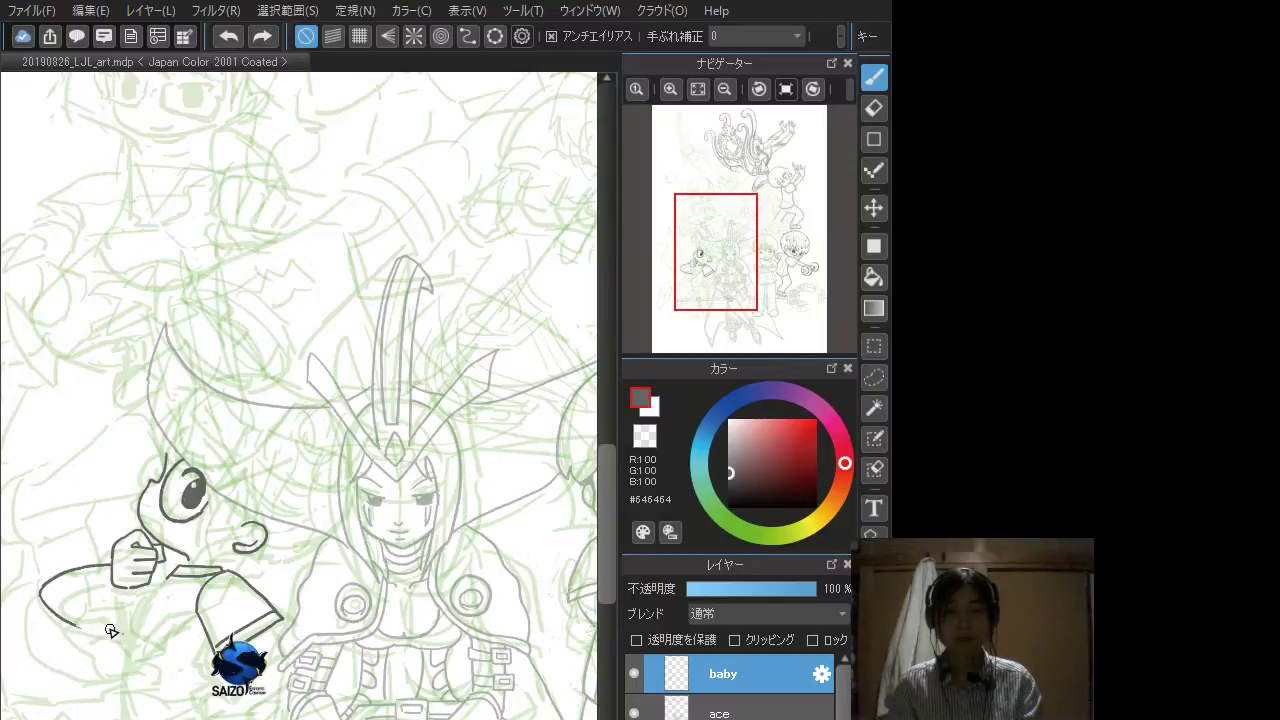
mouse_move(50, 610)
left_mouse_down()
mouse_move(115, 621)
mouse_move(118, 594)
mouse_move(118, 632)
mouse_move(112, 591)
mouse_move(112, 640)
left_mouse_up()
key("ctrl+z")
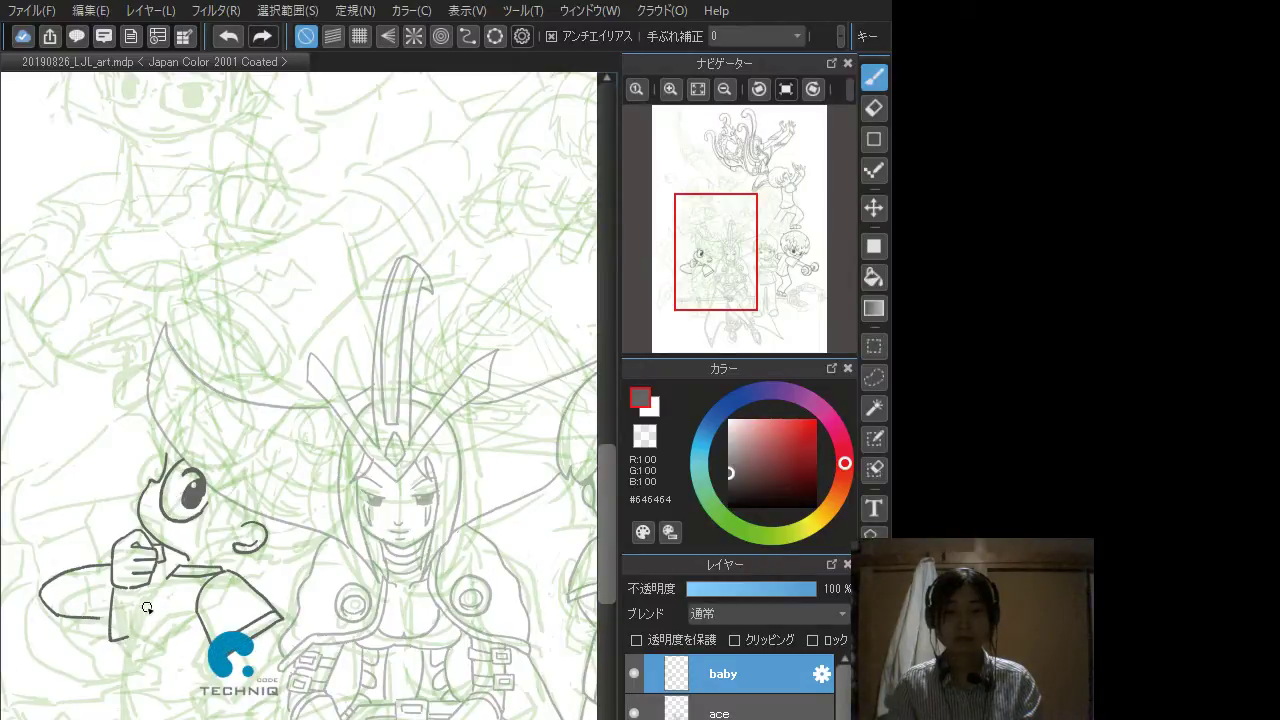
Step: Ink the sleeve opening below the fist and the inner fold line of the bent arm
key("ctrl+z")
mouse_move(112, 591)
left_mouse_down()
mouse_move(110, 630)
mouse_move(138, 628)
left_mouse_up()
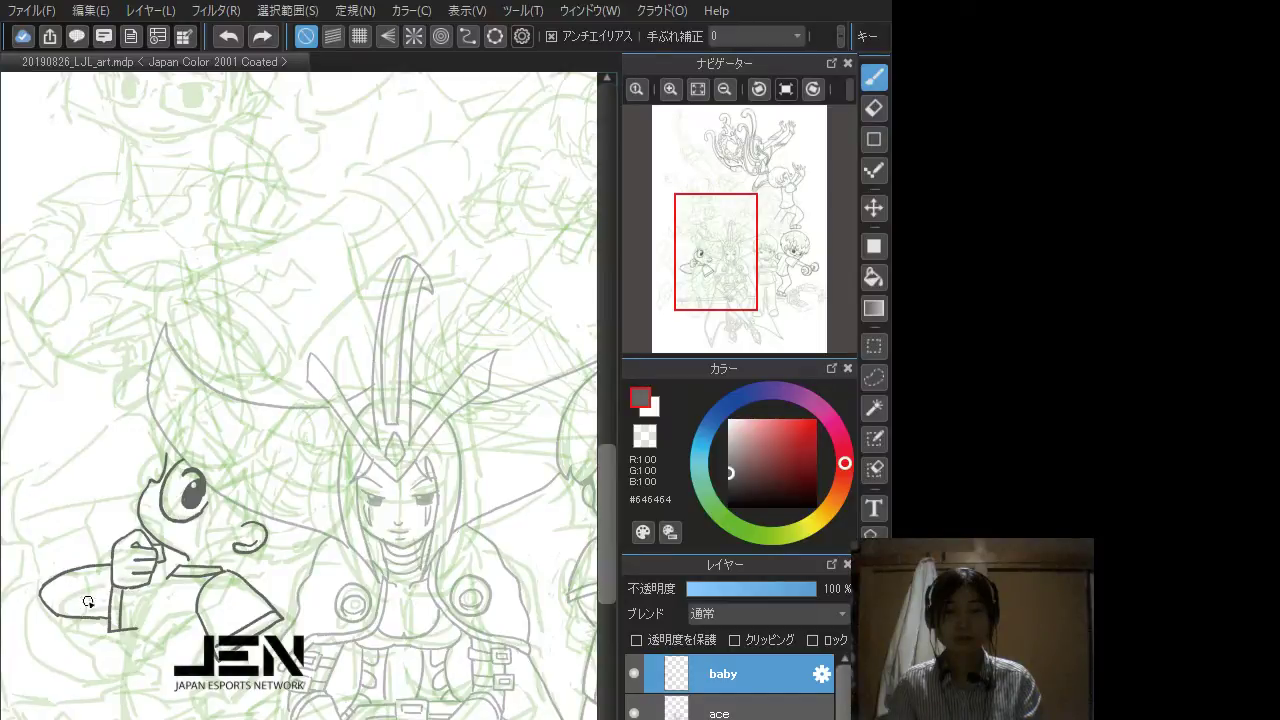
left_click_drag(70, 606, 112, 595)
key("ctrl+z")
Step: Ink the front contour of the torso, curving from the collar down past the sleeve to the waist
mouse_move(119, 588)
left_mouse_down()
mouse_move(168, 540)
mouse_move(159, 558)
mouse_move(173, 586)
mouse_move(131, 638)
mouse_move(122, 716)
left_mouse_up()
key("ctrl+z")
mouse_move(167, 576)
left_mouse_down()
mouse_move(131, 652)
mouse_move(124, 718)
left_mouse_up()
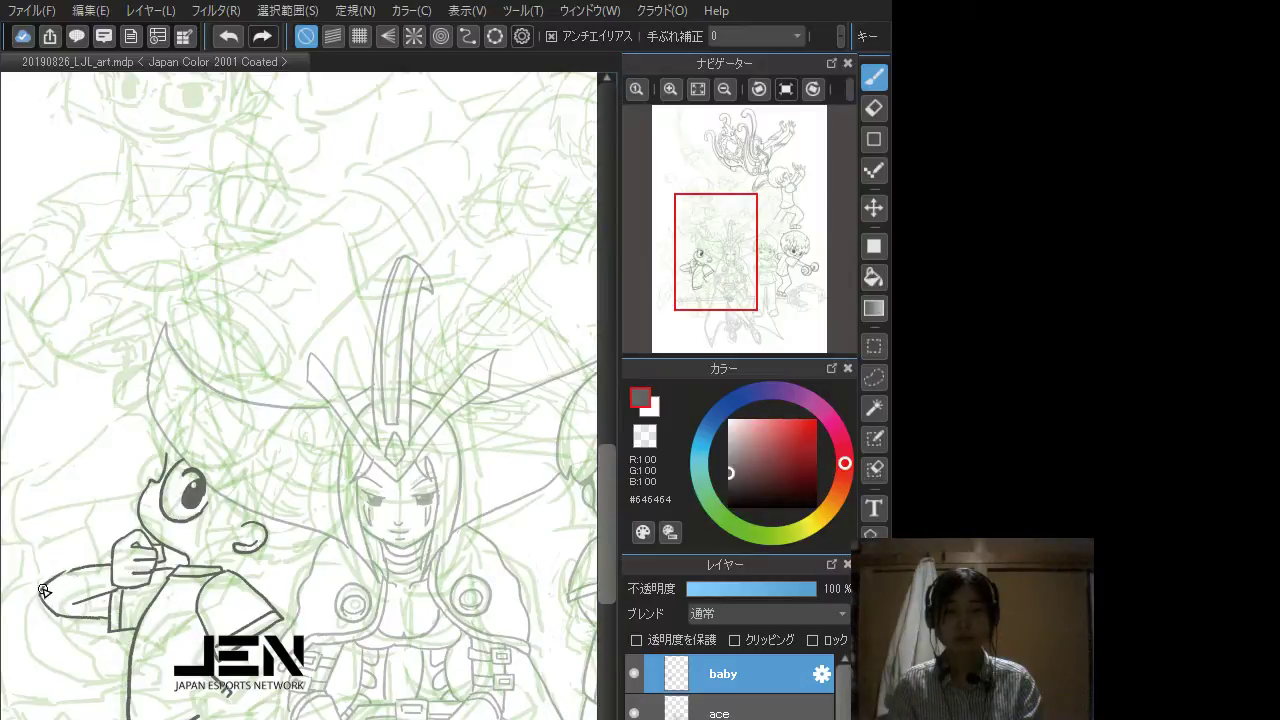
Step: Rework the bent arm's contour beneath the fist into a shorter arm with a rounded elbow
mouse_move(44, 591)
left_mouse_down()
mouse_move(104, 562)
mouse_move(85, 566)
mouse_move(104, 563)
mouse_move(111, 595)
mouse_move(42, 587)
mouse_move(50, 610)
mouse_move(80, 613)
mouse_move(51, 602)
mouse_move(60, 627)
mouse_move(93, 623)
mouse_move(122, 600)
mouse_move(116, 590)
mouse_move(82, 616)
mouse_move(112, 577)
mouse_move(66, 593)
mouse_move(111, 561)
mouse_move(54, 600)
left_mouse_up()
key("ctrl+z")
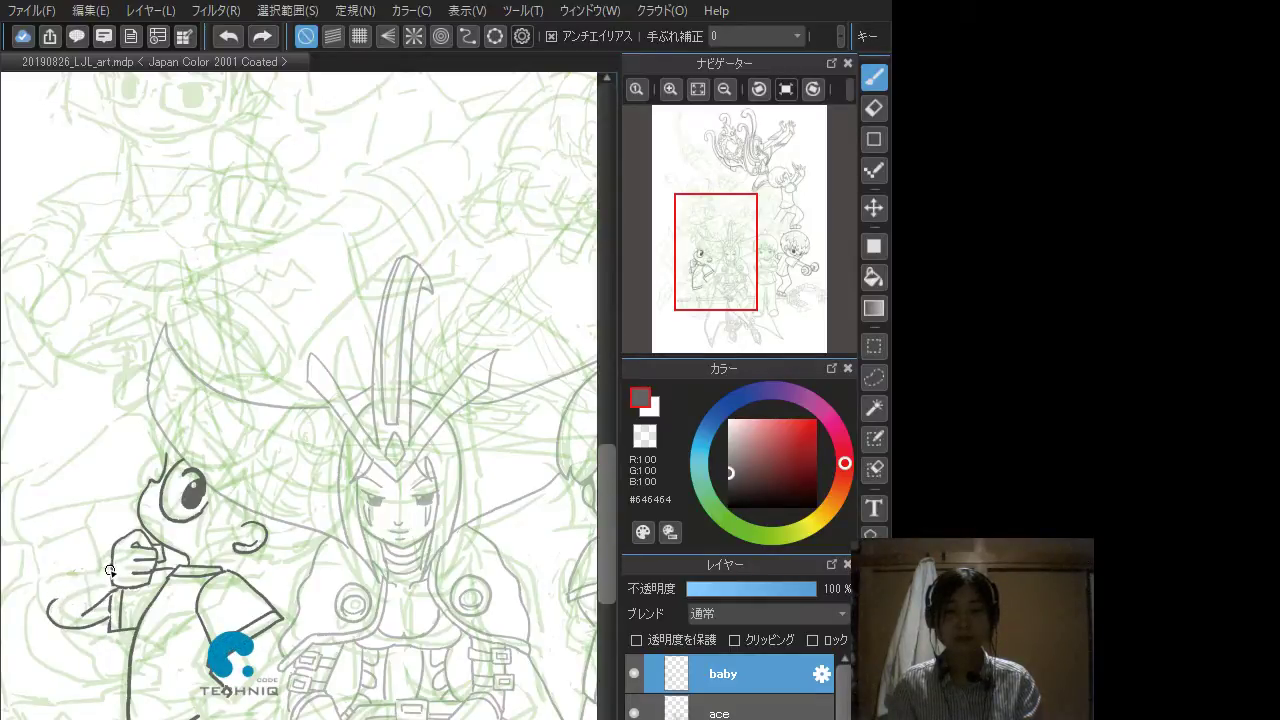
mouse_move(113, 566)
left_mouse_down()
mouse_move(54, 597)
mouse_move(113, 568)
mouse_move(114, 540)
mouse_move(115, 567)
mouse_move(55, 592)
mouse_move(72, 624)
mouse_move(60, 629)
mouse_move(56, 619)
mouse_move(84, 627)
mouse_move(109, 606)
mouse_move(107, 621)
mouse_move(115, 604)
mouse_move(57, 592)
mouse_move(102, 620)
left_mouse_up()
key("ctrl+z")
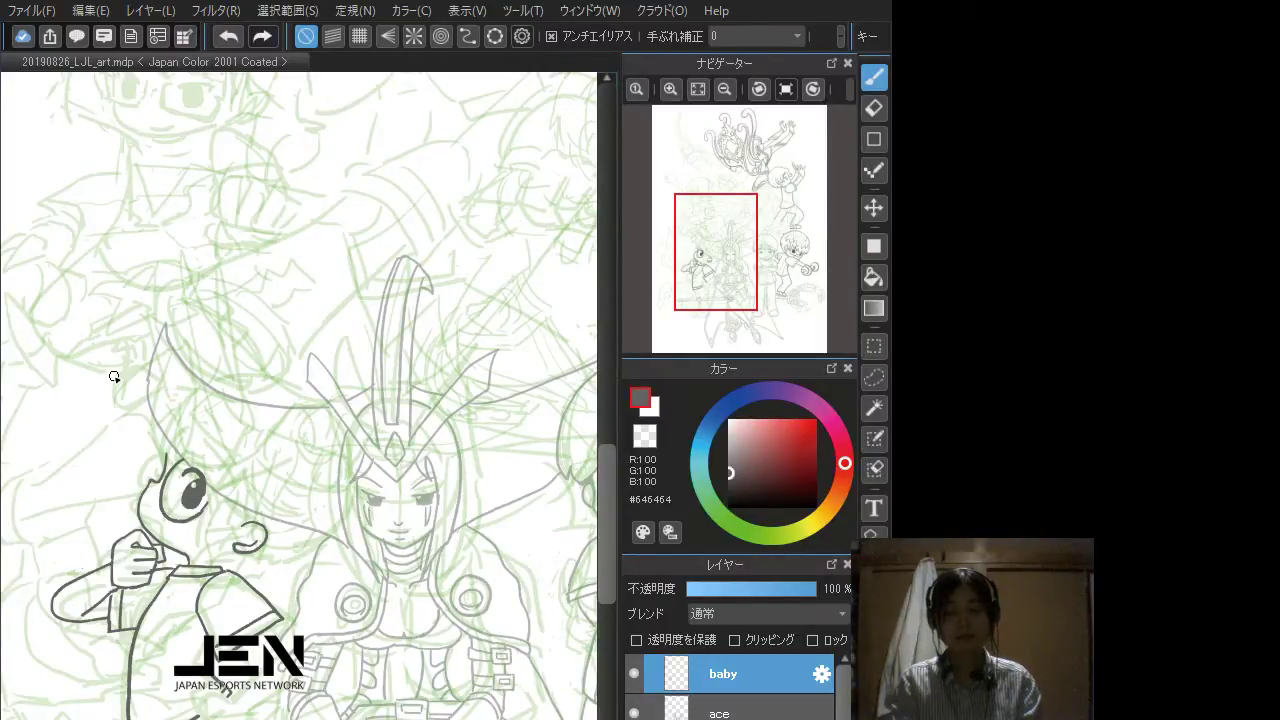
key("ctrl+minus")
key("ctrl+plus")
key("ctrl+plus")
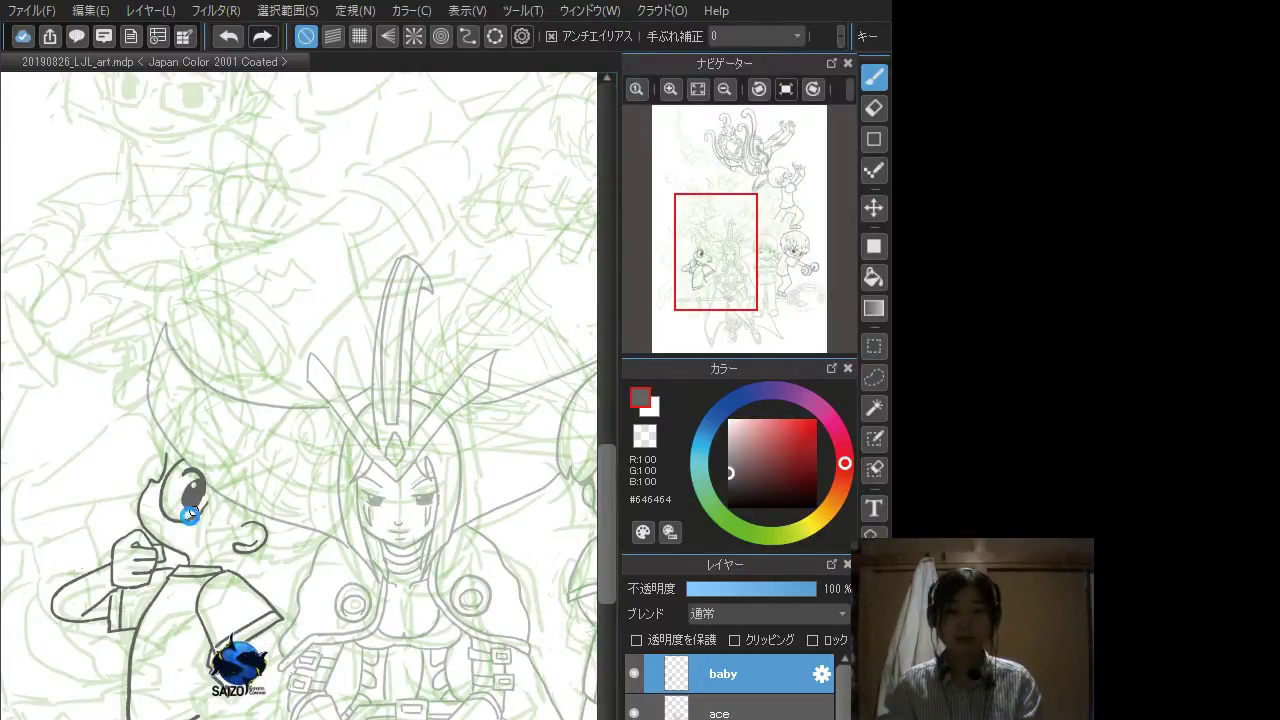
left_click_drag(186, 539, 218, 520)
left_click_drag(190, 471, 201, 463)
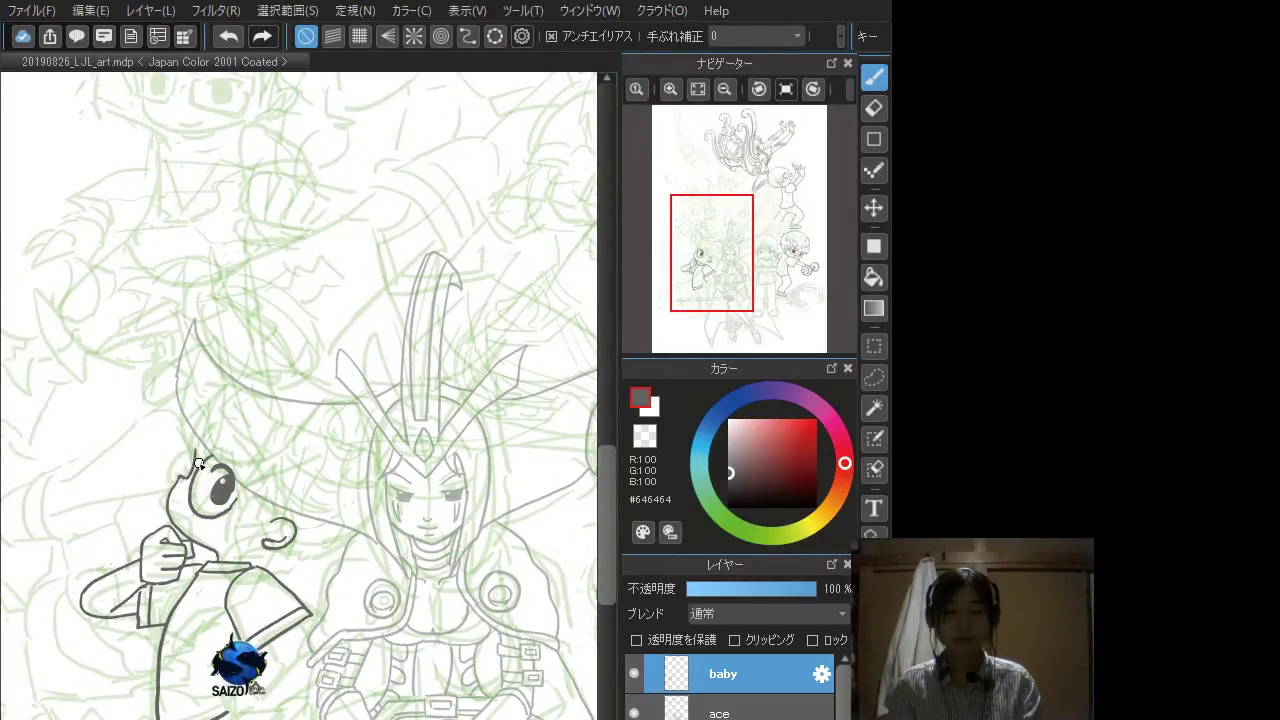
mouse_move(140, 561)
left_mouse_down()
mouse_move(111, 592)
mouse_move(136, 611)
mouse_move(154, 578)
mouse_move(139, 525)
mouse_move(86, 592)
left_mouse_up()
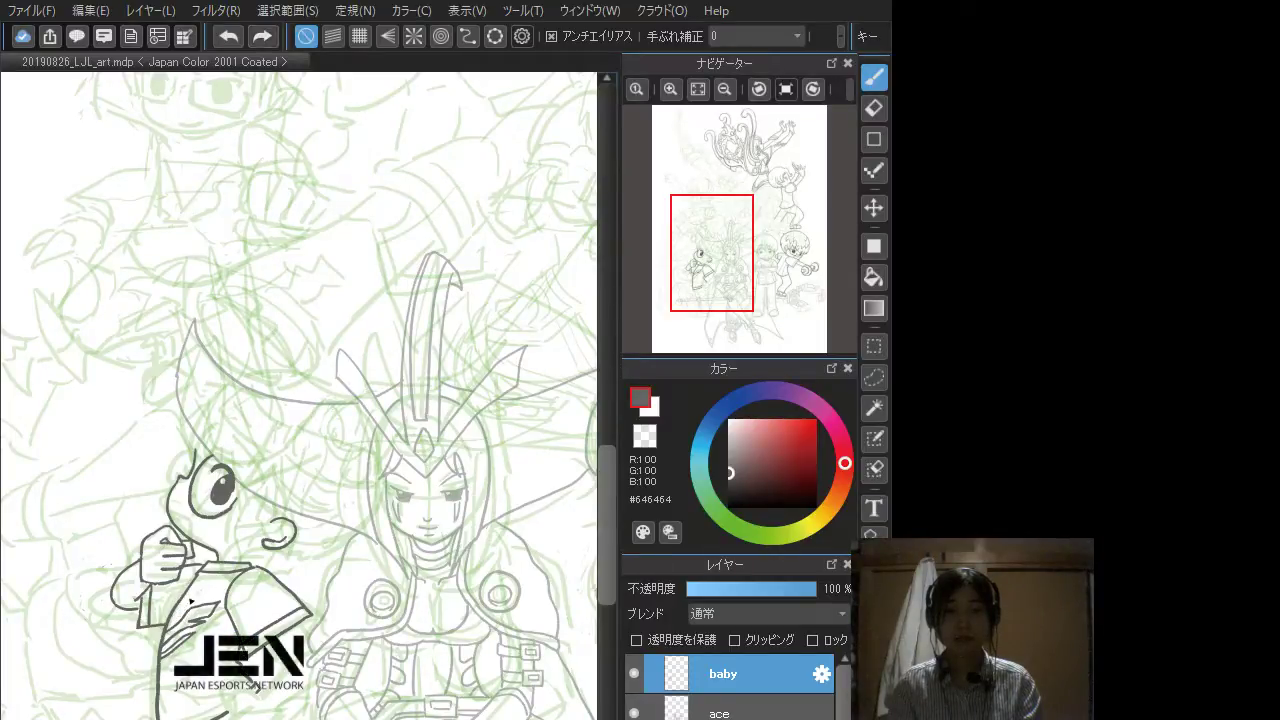
Step: Ink the shirt's fold lines beside the bent arm and the inner arm line below the other sleeve
left_click_drag(169, 622, 187, 600)
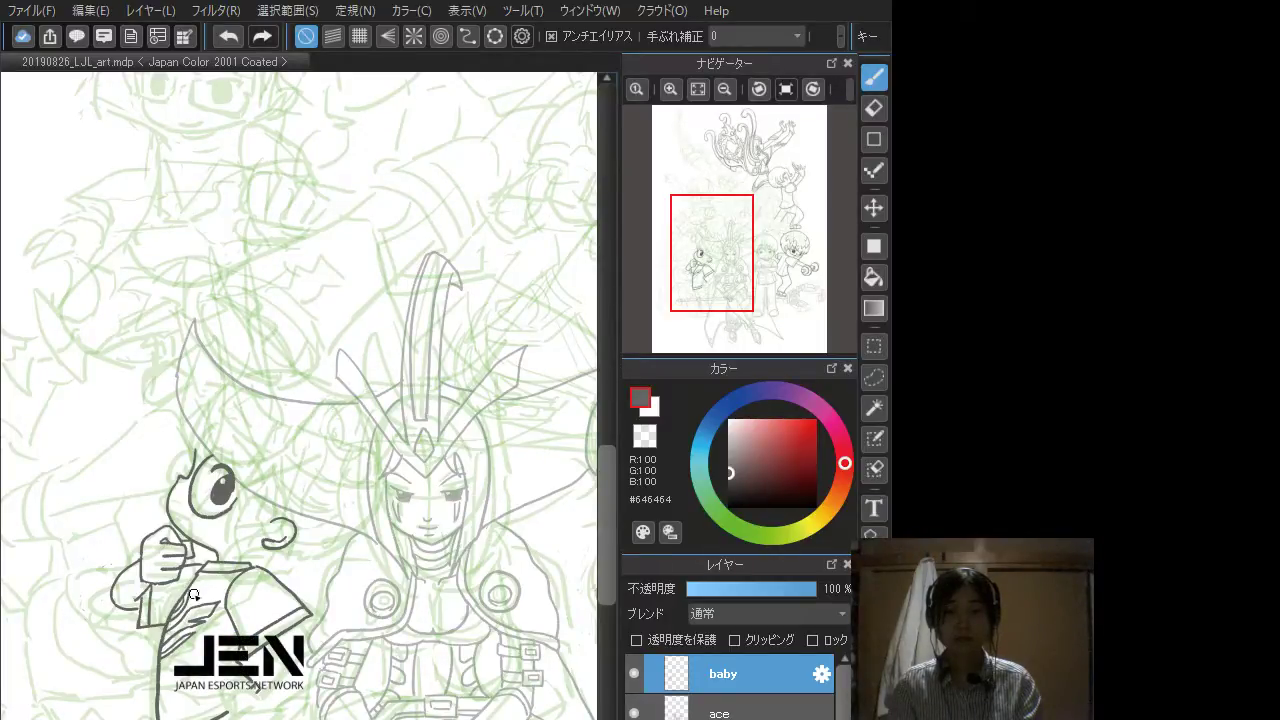
left_click_drag(353, 589, 345, 543)
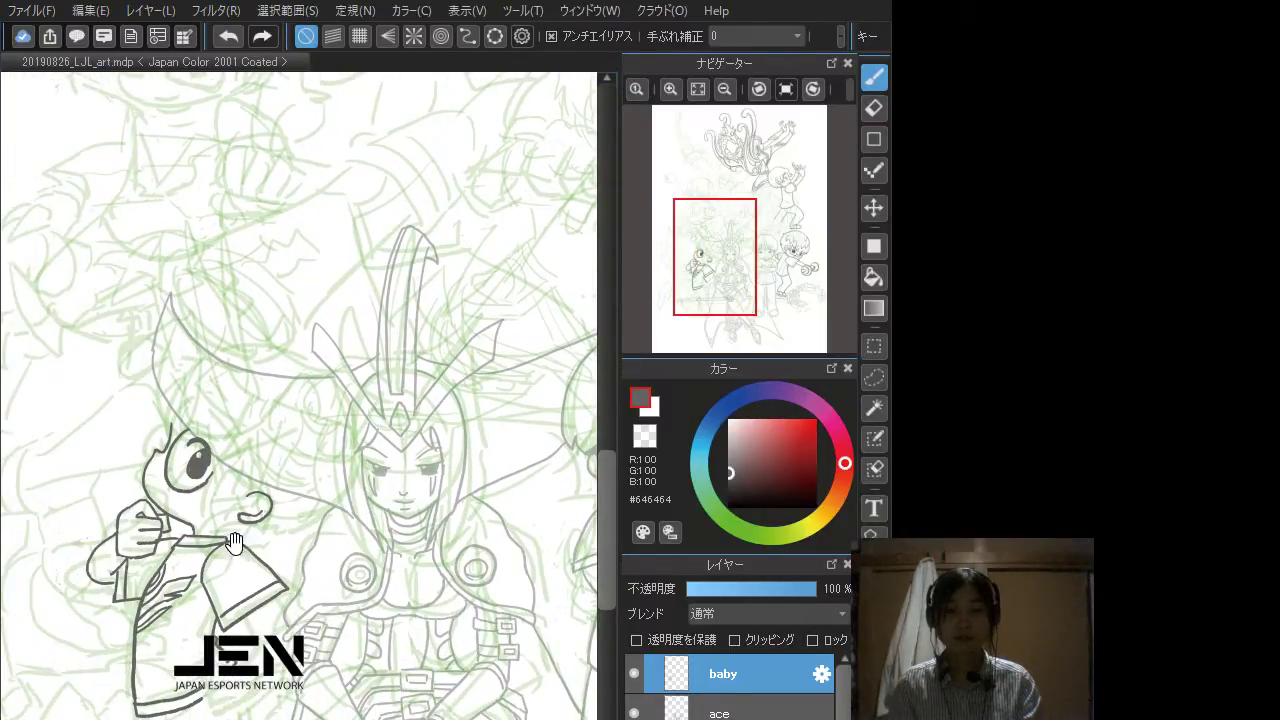
left_click_drag(206, 568, 253, 550)
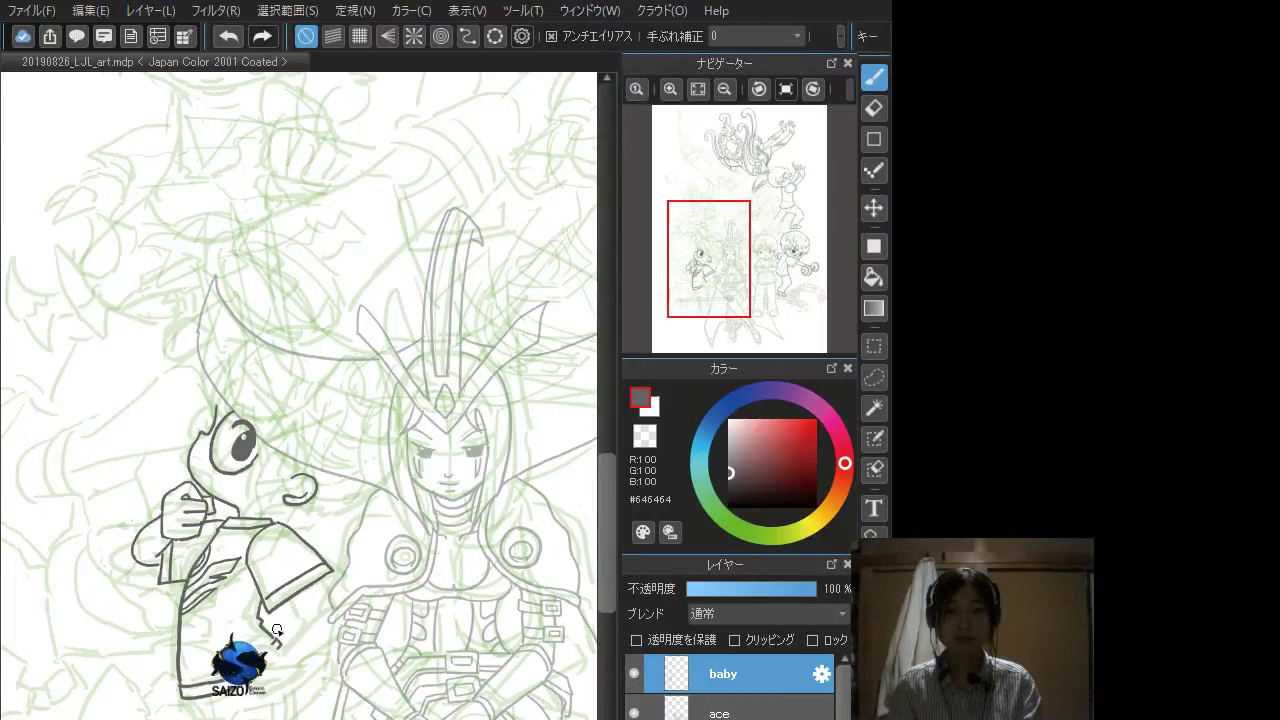
mouse_move(279, 604)
left_mouse_down()
mouse_move(273, 549)
mouse_move(249, 609)
left_mouse_up()
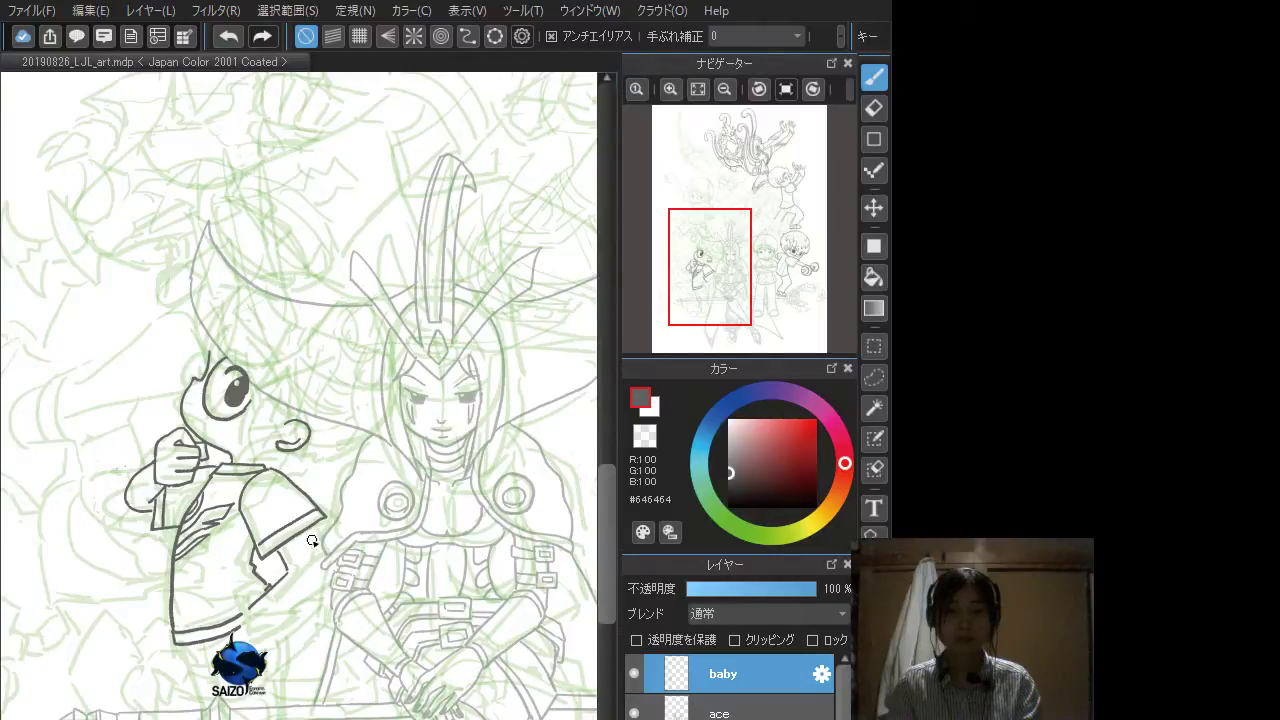
Step: Redraw the short sleeve's shoulder edge narrower and ink the outer line of the arm below it
left_click_drag(303, 533, 314, 556)
left_click_drag(281, 470, 325, 521)
left_click_drag(283, 477, 305, 522)
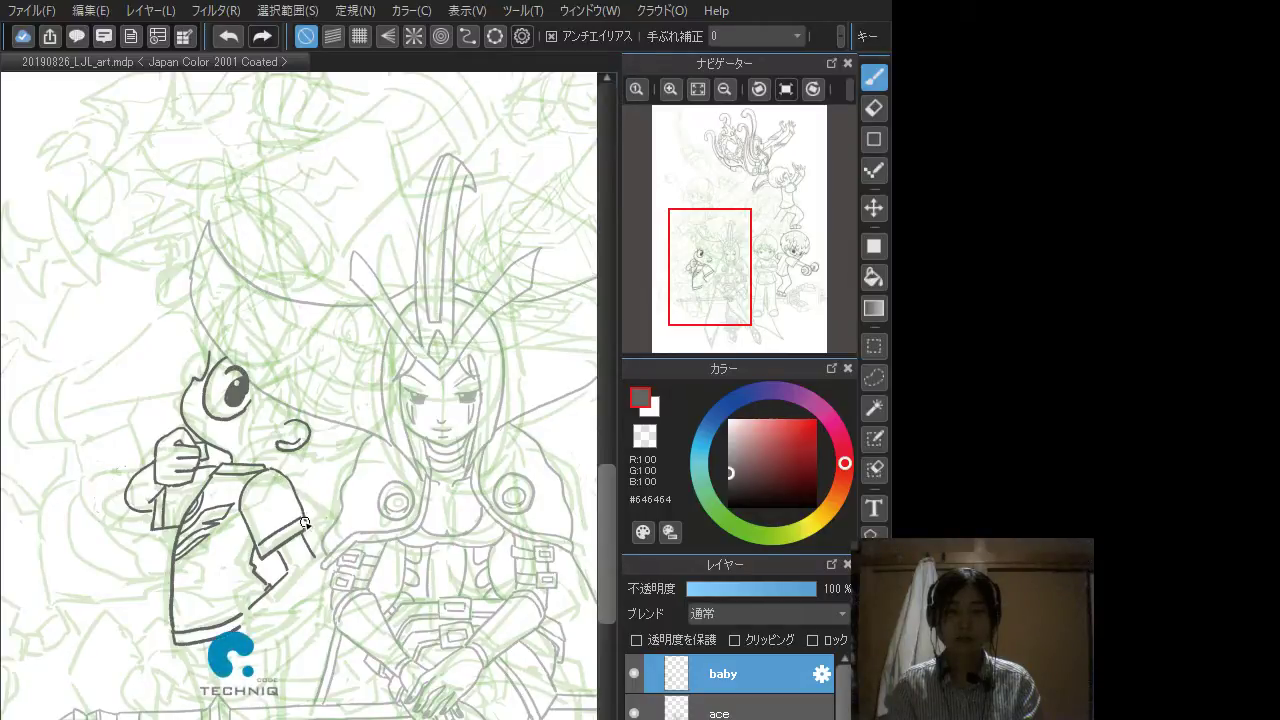
key("ctrl+z")
left_click_drag(266, 466, 306, 521)
key("ctrl+z")
left_click_drag(264, 468, 286, 476)
key("ctrl+z")
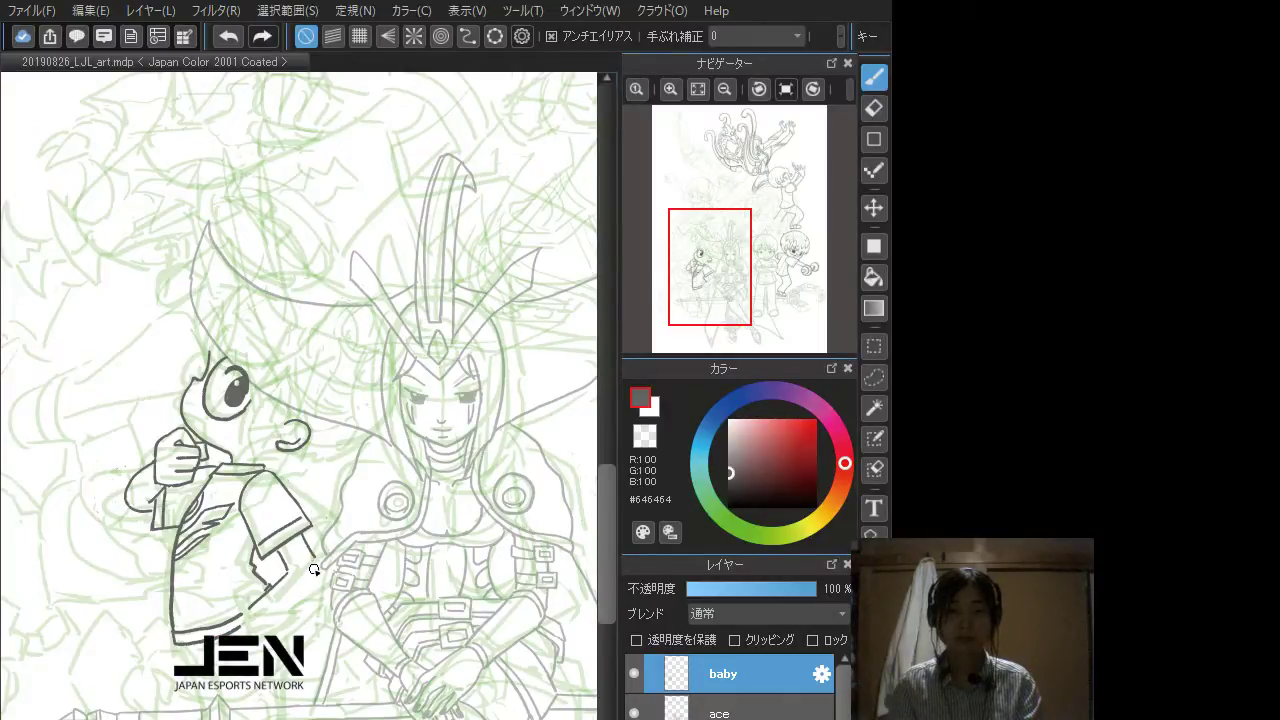
key("ctrl+z")
Step: Ink the forearm from the elbow to the hand resting on the hip, plus the trouser contour below it
left_click_drag(286, 570, 258, 592)
left_click_drag(315, 560, 272, 600)
left_click_drag(259, 592, 238, 624)
left_click_drag(241, 622, 272, 615)
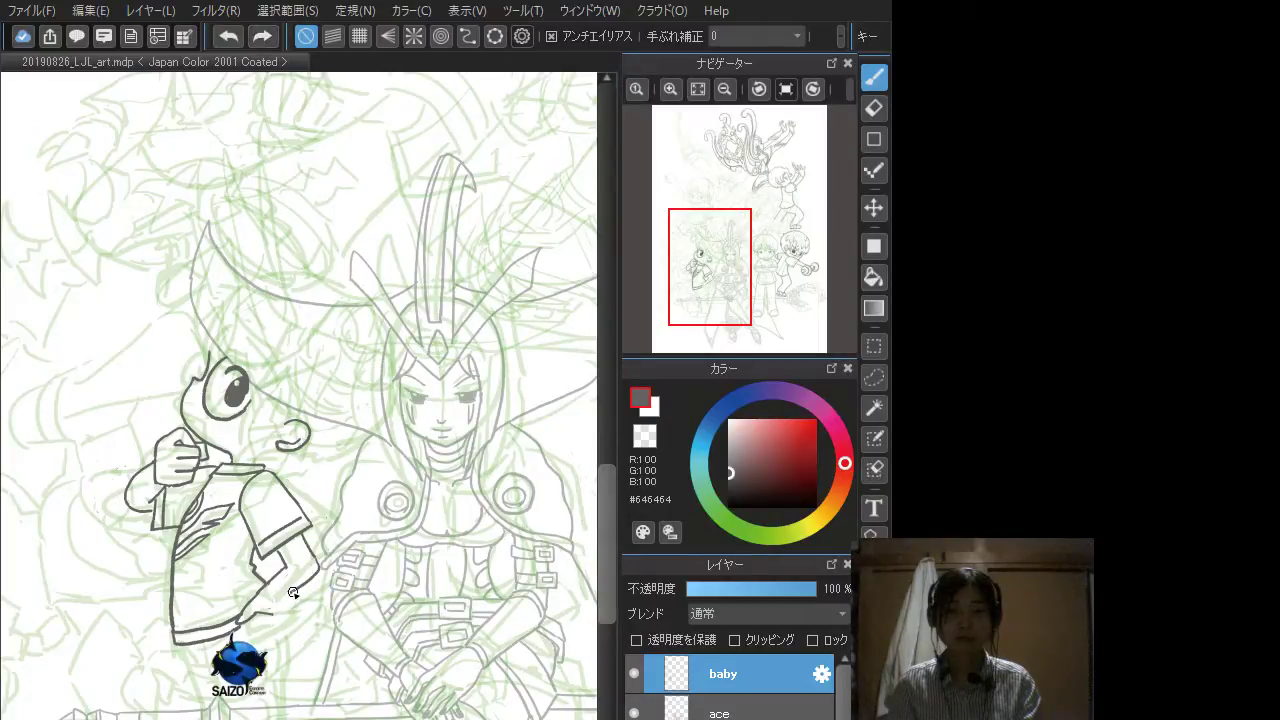
left_click_drag(275, 603, 273, 613)
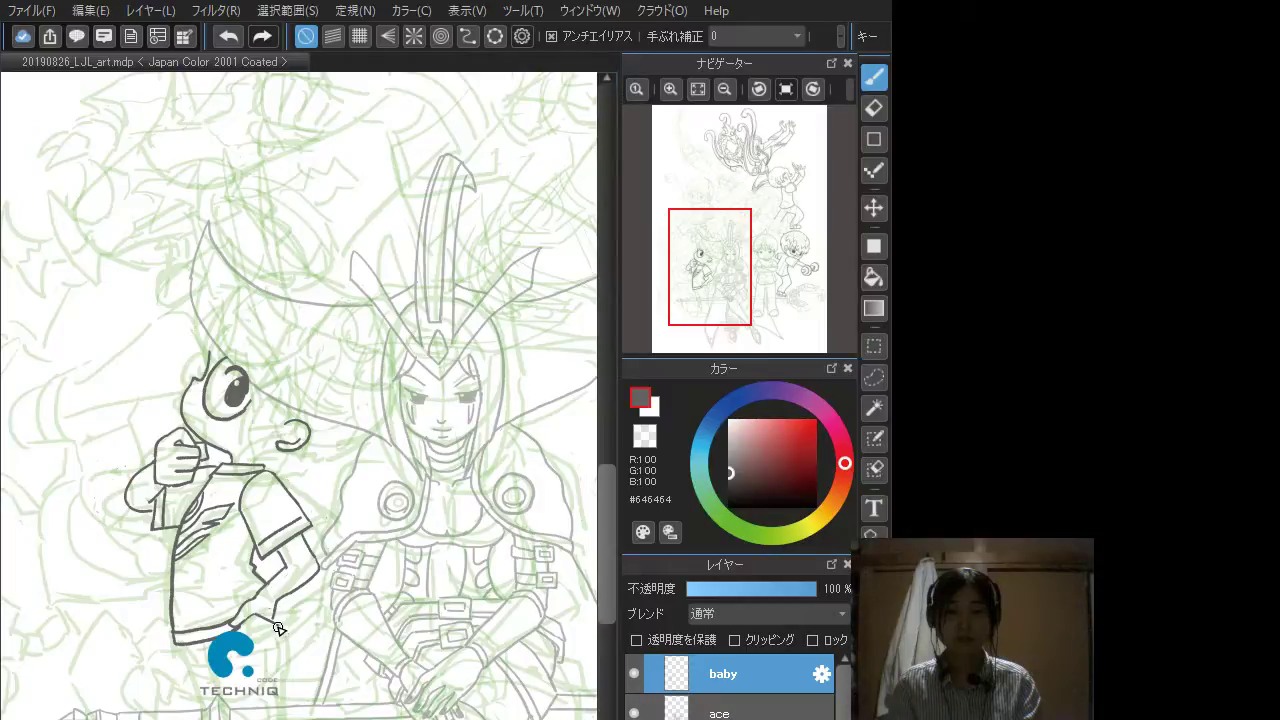
left_click_drag(278, 621, 285, 713)
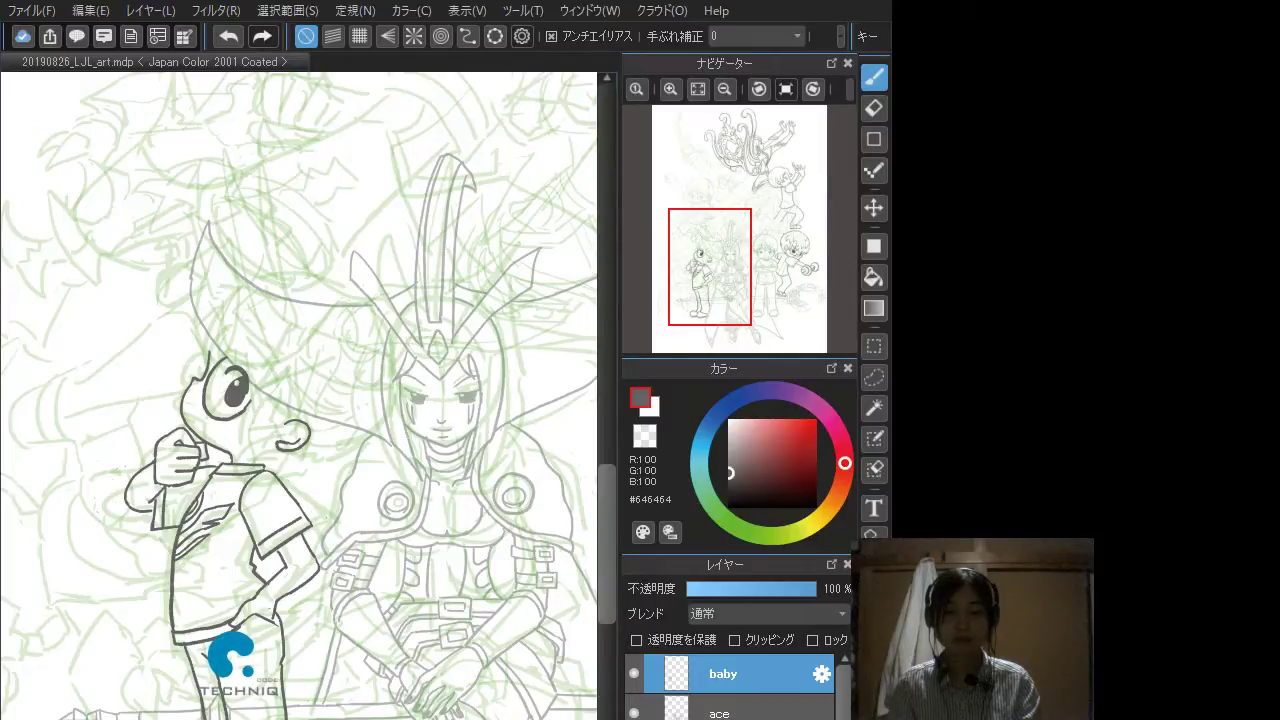
Step: Ink the baby figure's rounded head outline from the forehead over the crown toward the back
scroll(198, 524, "up", 3)
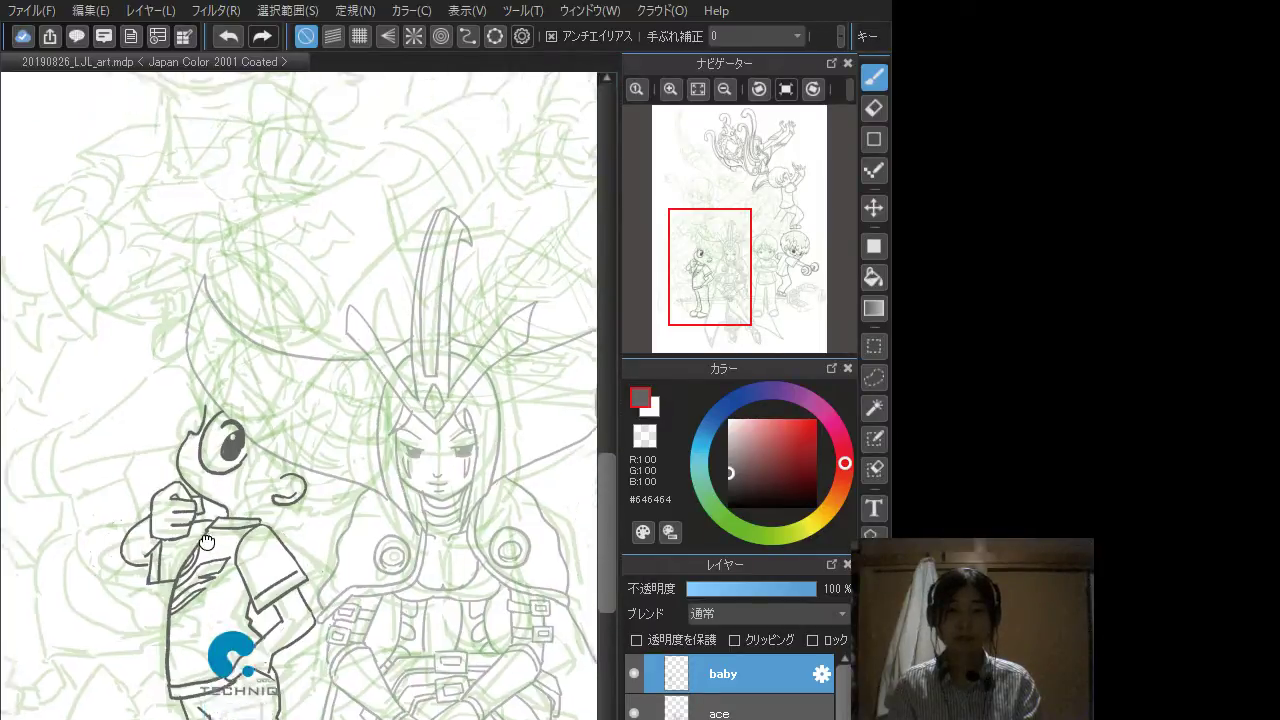
mouse_move(274, 424)
left_mouse_down()
mouse_move(228, 466)
mouse_move(229, 428)
mouse_move(306, 456)
mouse_move(327, 486)
left_mouse_up()
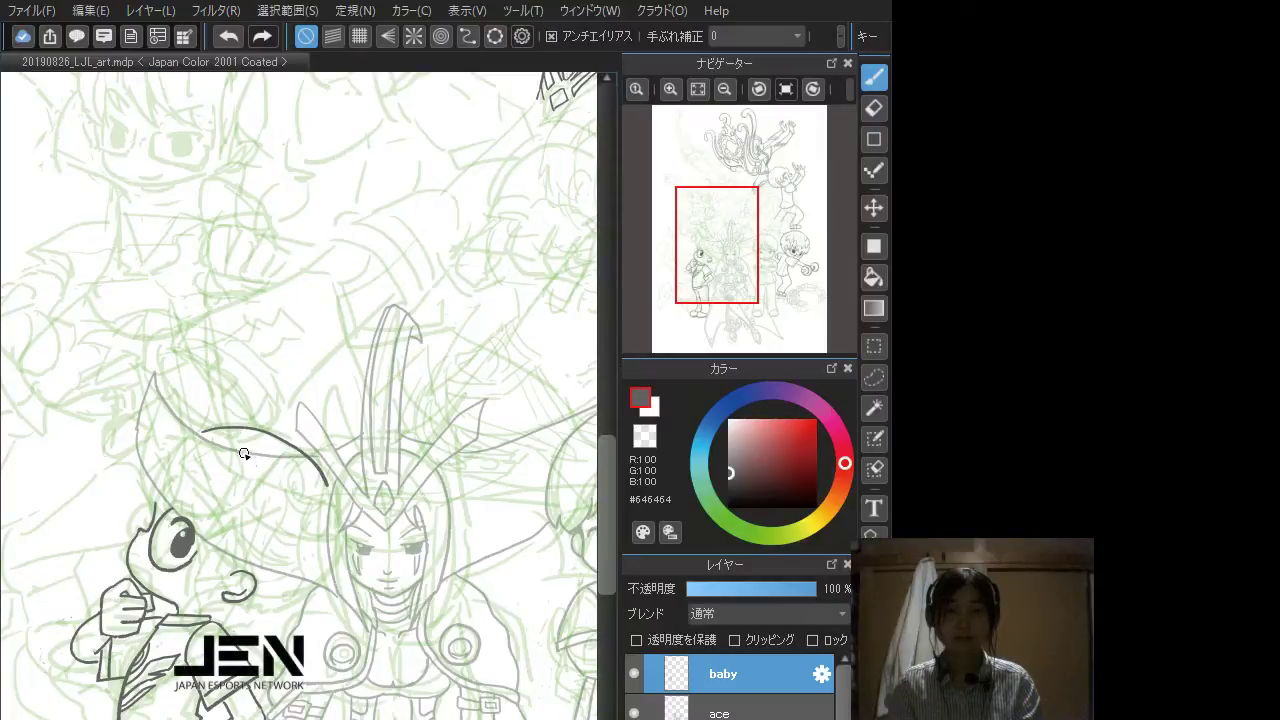
mouse_move(204, 431)
left_mouse_down()
mouse_move(149, 479)
mouse_move(142, 512)
left_mouse_up()
key("ctrl+z")
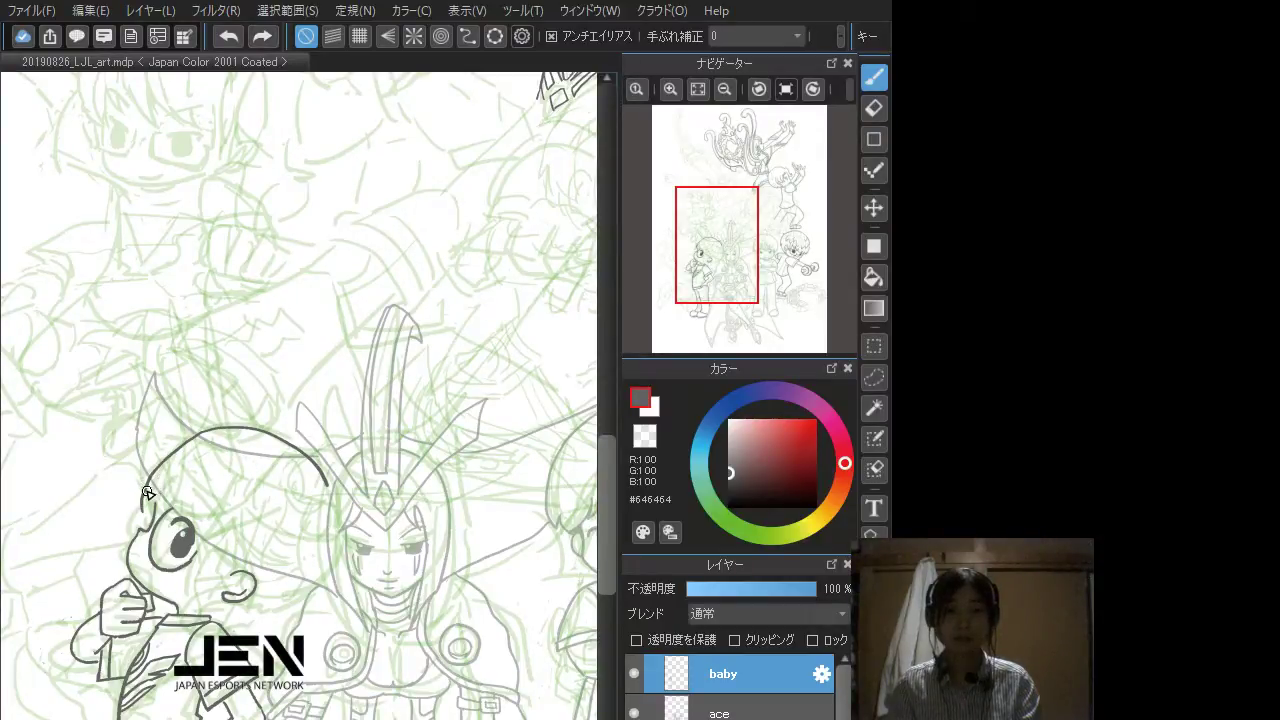
mouse_move(152, 475)
left_mouse_down()
mouse_move(147, 498)
mouse_move(168, 504)
left_mouse_up()
key("ctrl+z")
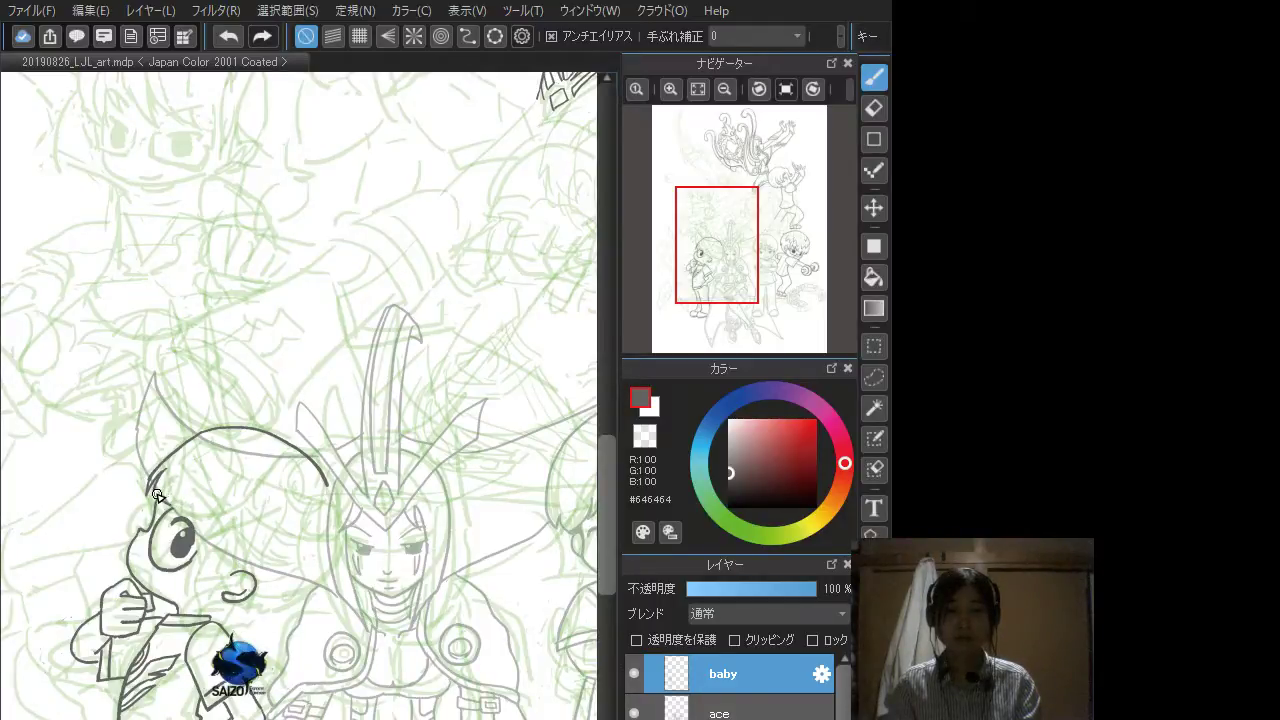
Step: Ink the pointed fringe locks above the eye and the side hair in front of the ear, undoing rejected strokes
mouse_move(154, 494)
left_mouse_down()
mouse_move(189, 479)
mouse_move(181, 510)
mouse_move(203, 488)
mouse_move(173, 504)
mouse_move(185, 483)
mouse_move(184, 510)
mouse_move(214, 494)
left_mouse_up()
key("ctrl+z")
key("ctrl+z")
key("ctrl+z")
mouse_move(182, 507)
left_mouse_down()
mouse_move(219, 497)
mouse_move(208, 531)
mouse_move(232, 500)
mouse_move(212, 524)
mouse_move(182, 506)
mouse_move(202, 526)
mouse_move(228, 492)
mouse_move(209, 534)
mouse_move(232, 504)
mouse_move(212, 541)
mouse_move(232, 554)
mouse_move(234, 505)
mouse_move(239, 571)
left_mouse_up()
key("ctrl+z")
key("ctrl+z")
key("ctrl+z")
key("ctrl+z")
key("ctrl+z")
key("ctrl+z")
key("ctrl+z")
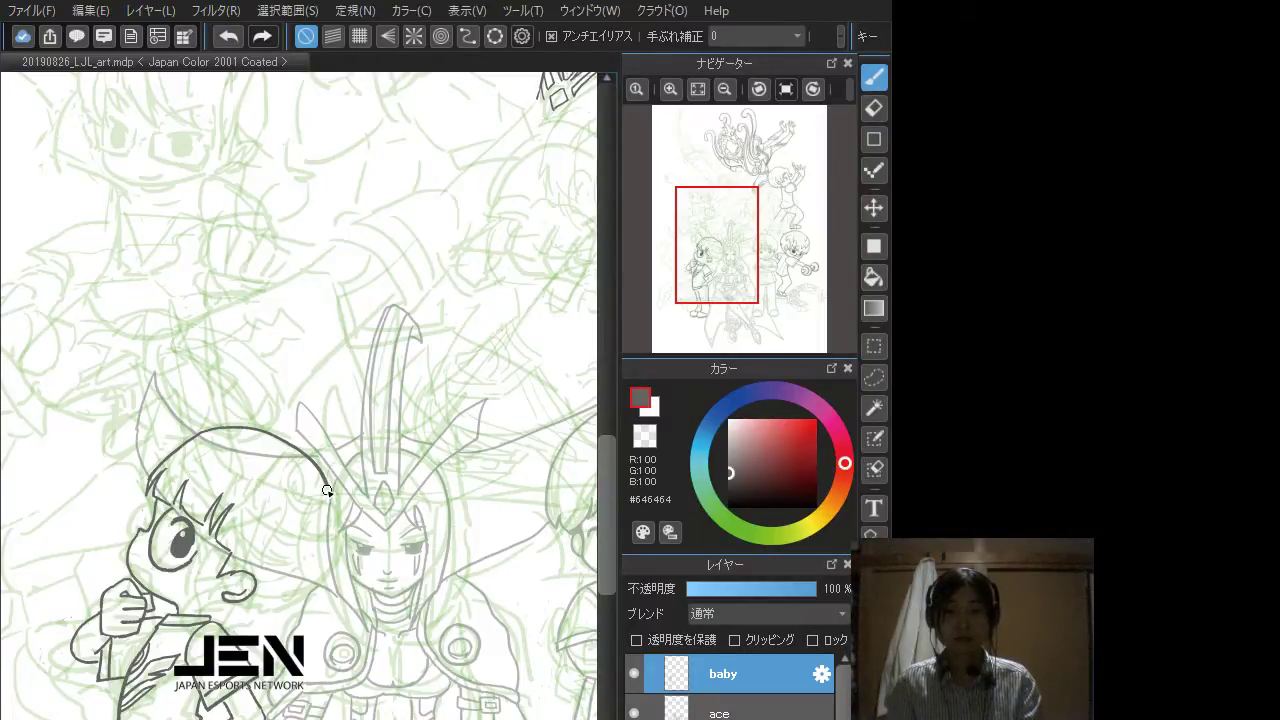
Step: Try curving the back of the head from the crown down to the nape, undoing the rejected versions
left_click_drag(328, 486, 316, 573)
key("ctrl+z")
mouse_move(328, 486)
left_mouse_down()
mouse_move(333, 546)
mouse_move(274, 604)
left_mouse_up()
key("ctrl+z")
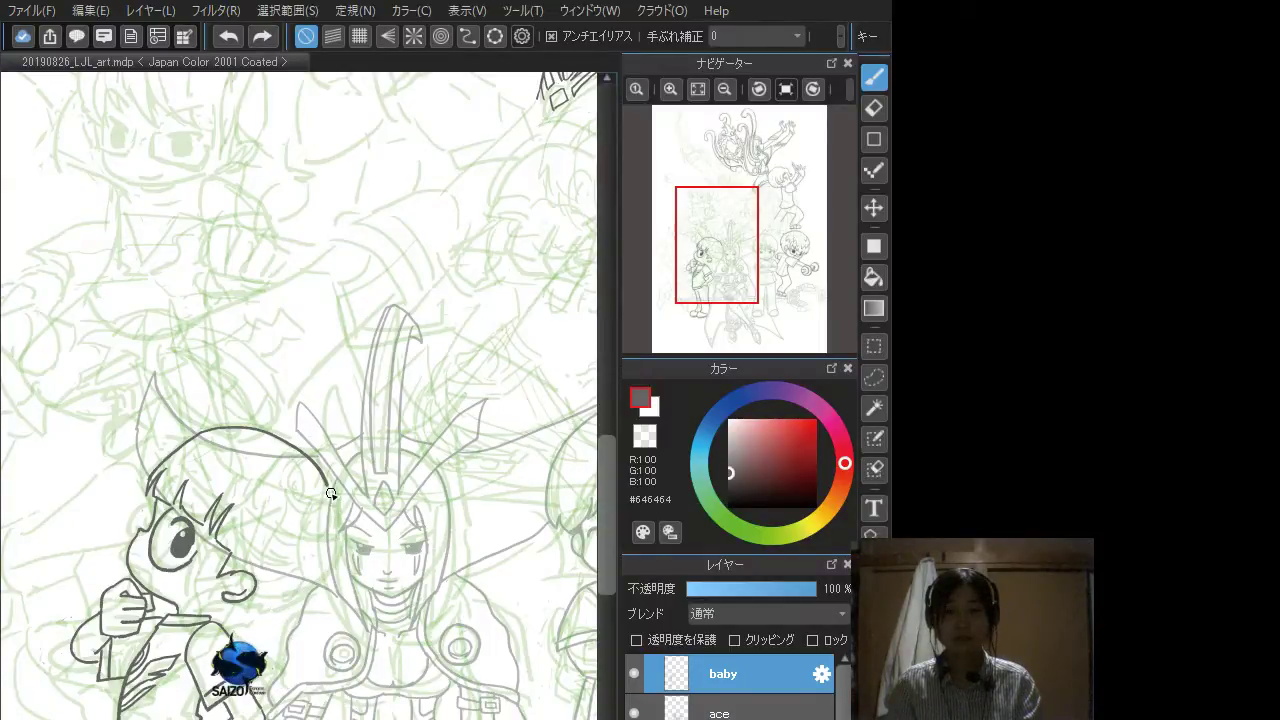
mouse_move(328, 486)
left_mouse_down()
mouse_move(333, 549)
mouse_move(266, 609)
left_mouse_up()
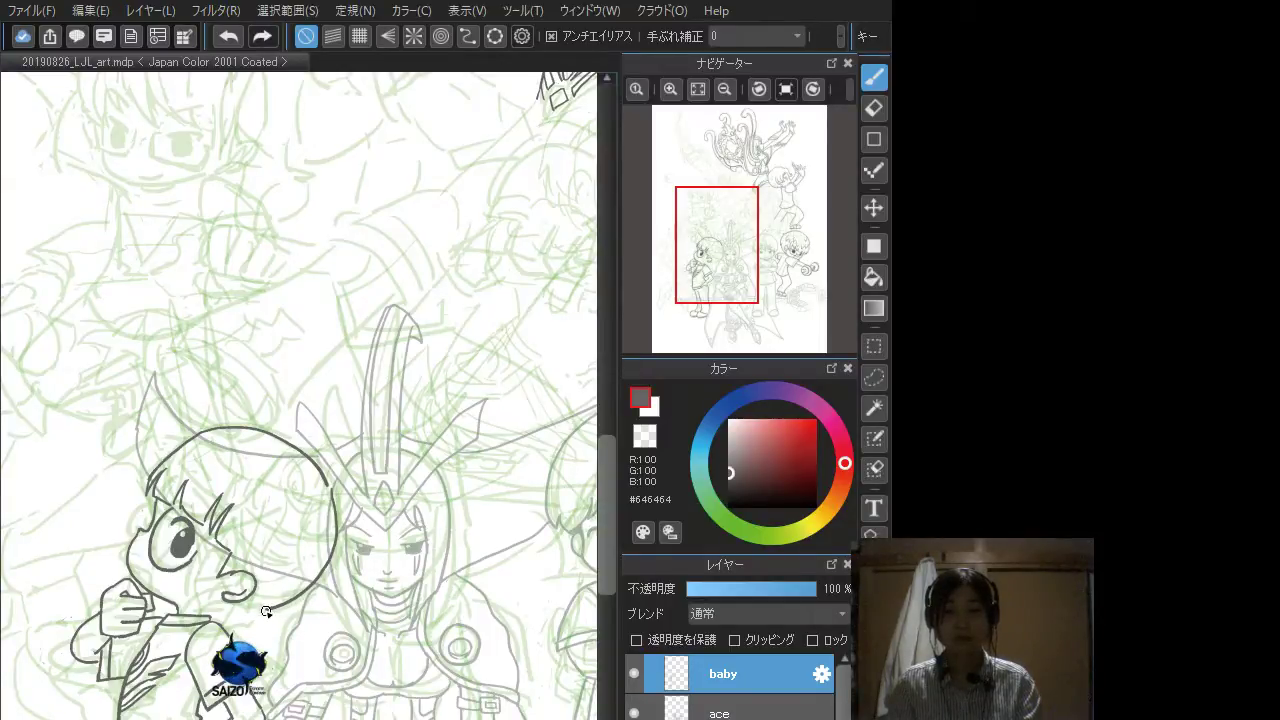
key("ctrl+z")
key("ctrl+z")
Step: Ink the back of the head and the short, jagged hairline strokes running from the nape to the ear
mouse_move(332, 492)
left_mouse_down()
mouse_move(327, 563)
mouse_move(250, 608)
mouse_move(279, 602)
mouse_move(252, 609)
mouse_move(259, 585)
mouse_move(278, 601)
mouse_move(246, 602)
mouse_move(288, 603)
mouse_move(305, 586)
mouse_move(230, 602)
left_mouse_up()
key("ctrl+z")
key("ctrl+z")
key("ctrl+z")
key("ctrl+z")
key("ctrl+z")
key("ctrl+z")
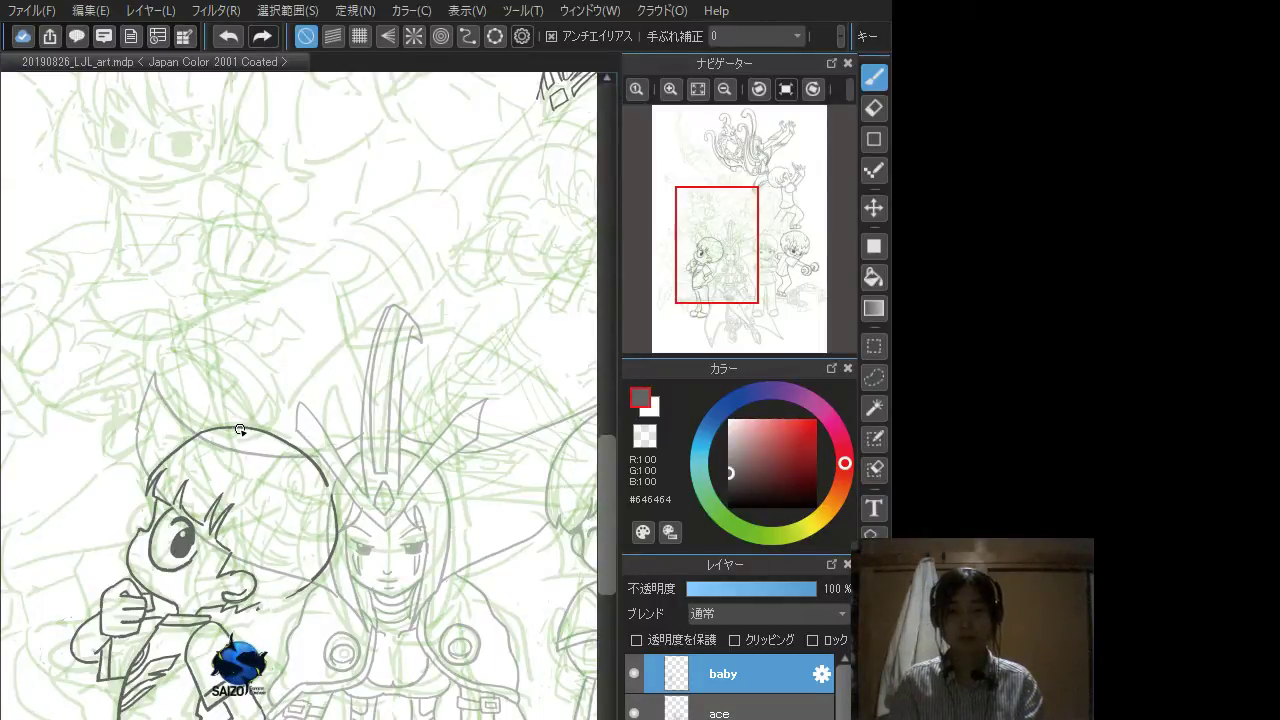
Step: Raise the ace layer's opacity to 100% to compare its figures with the new line art
scroll(220, 291, "down", 3)
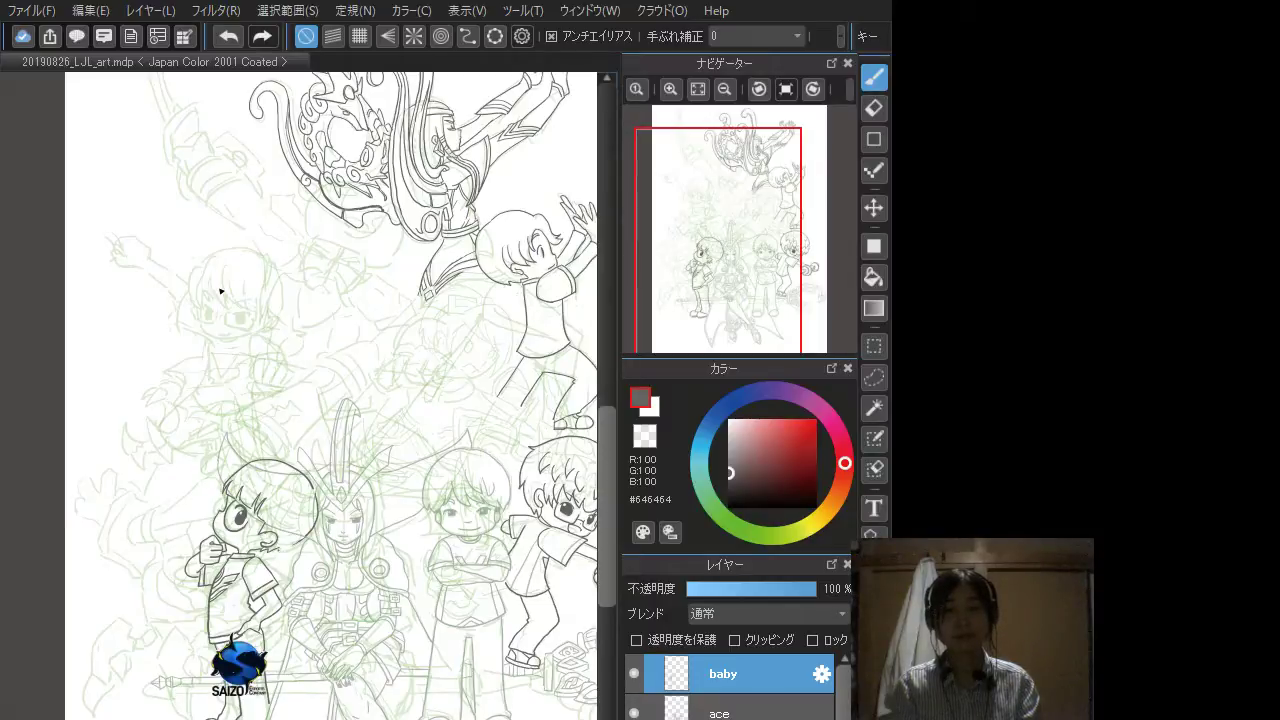
left_click(760, 711)
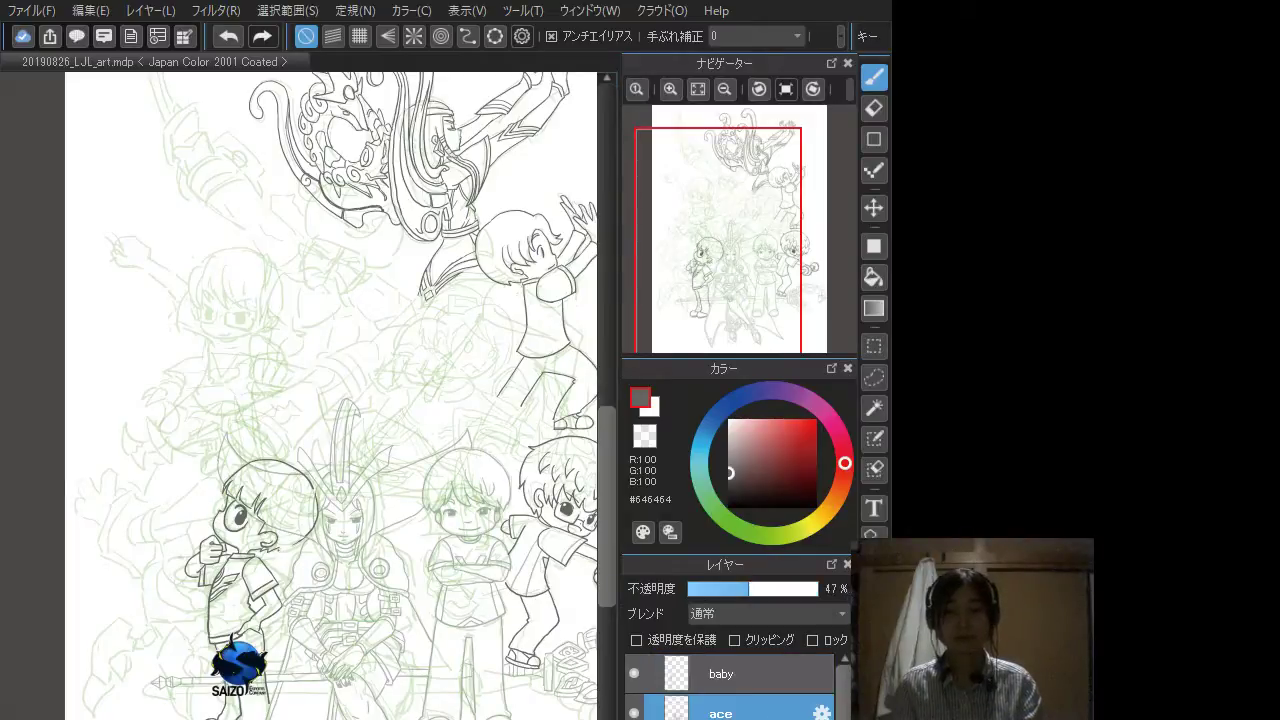
left_click_drag(761, 592, 821, 594)
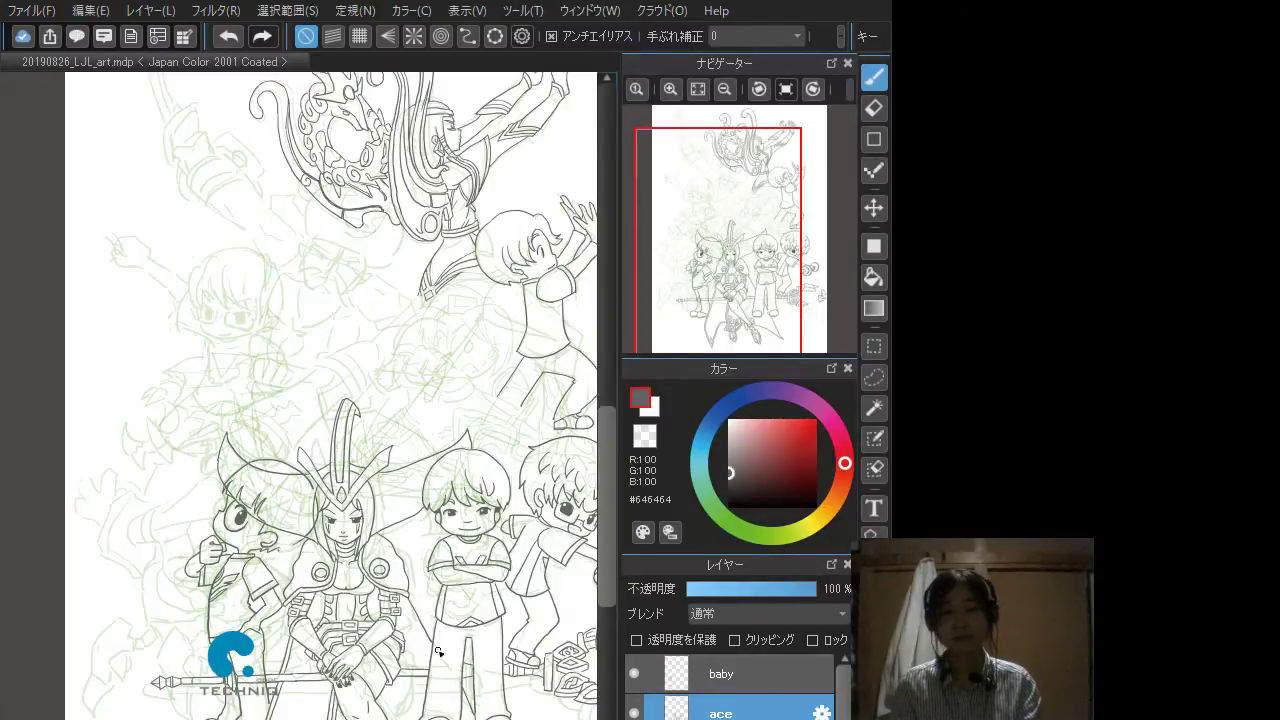
Step: Move the baby layer's figure outward, away from the armored character beside it
left_click(688, 688)
key("v")
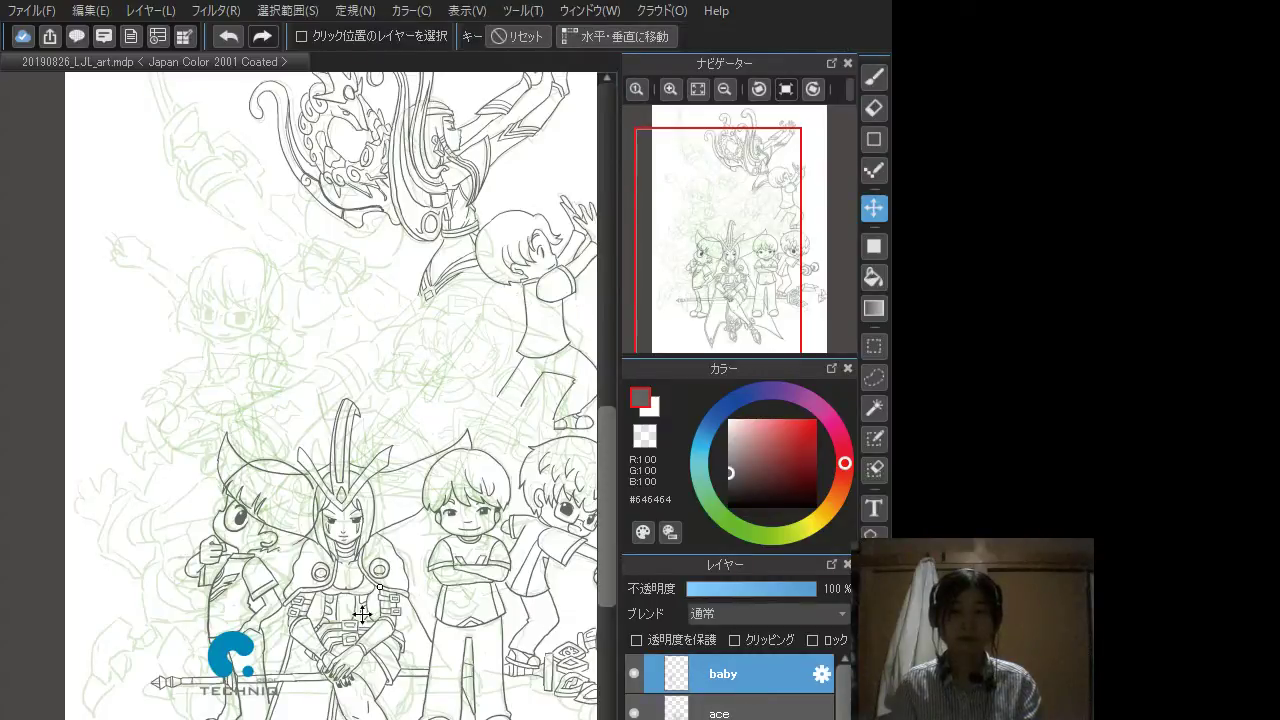
left_click_drag(347, 620, 327, 615)
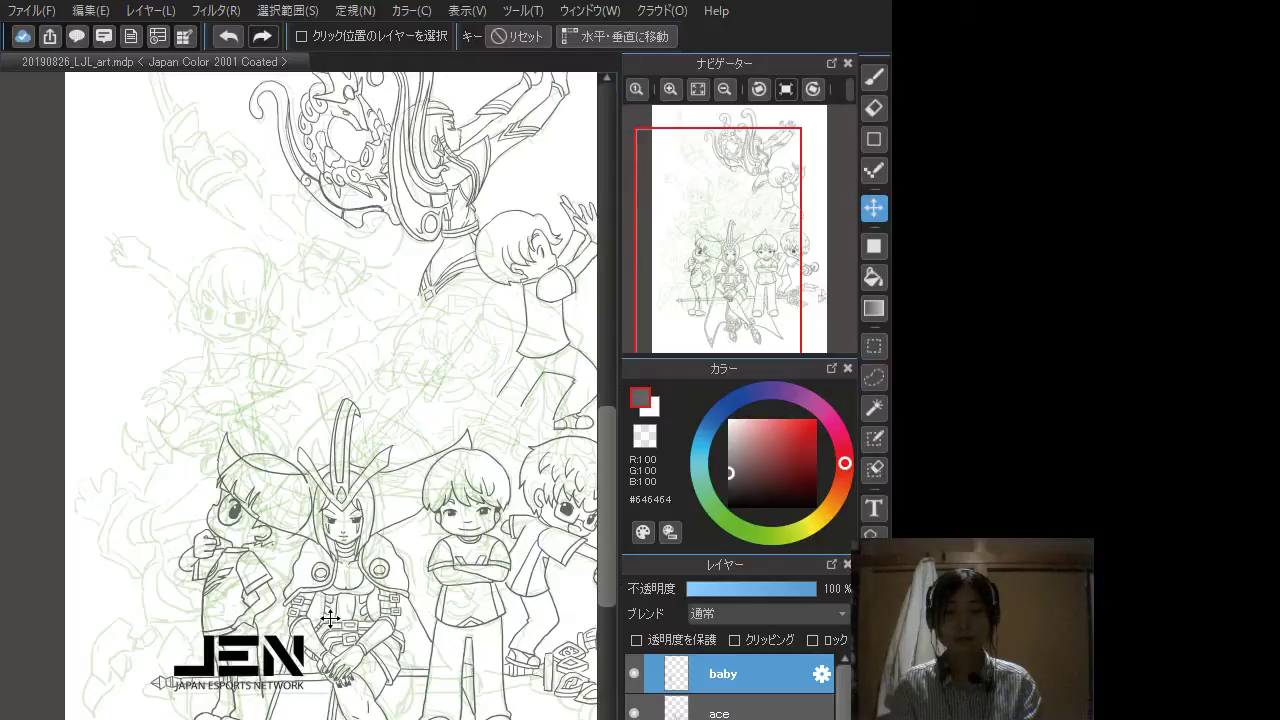
left_click_drag(302, 624, 304, 617)
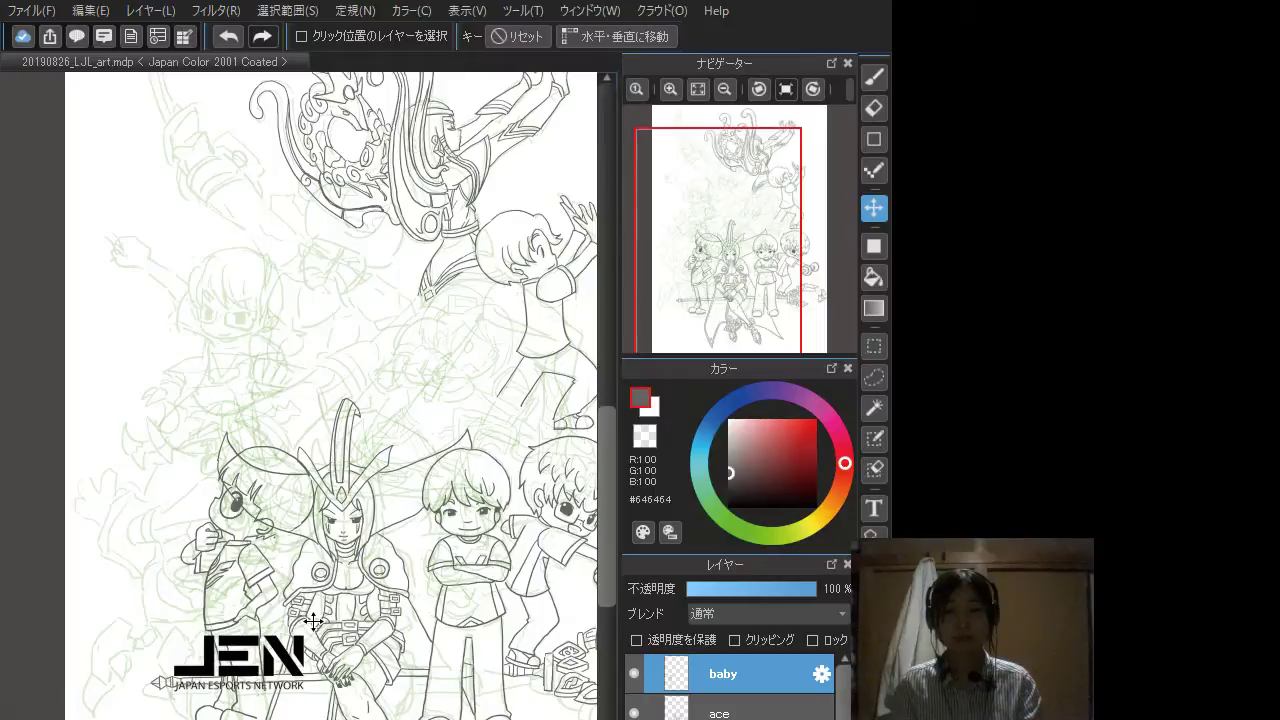
mouse_move(313, 621)
left_mouse_down()
mouse_move(284, 625)
mouse_move(309, 644)
left_mouse_up()
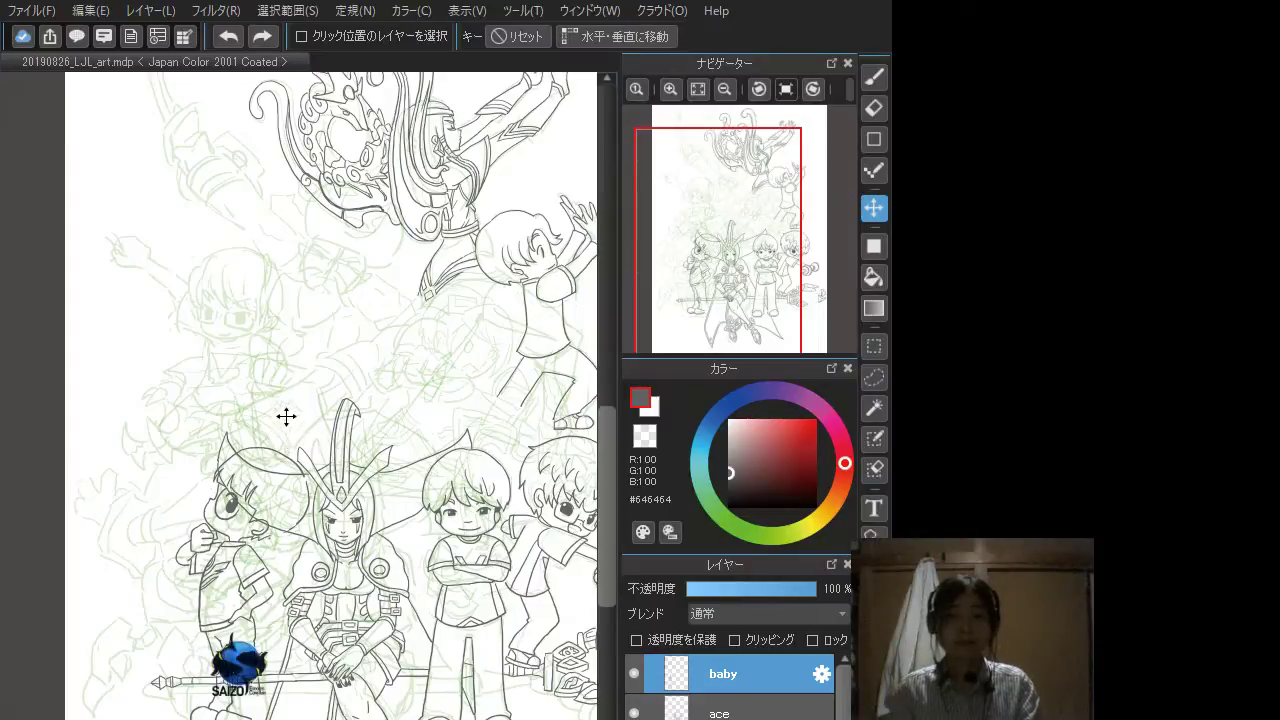
left_click_drag(236, 558, 216, 566)
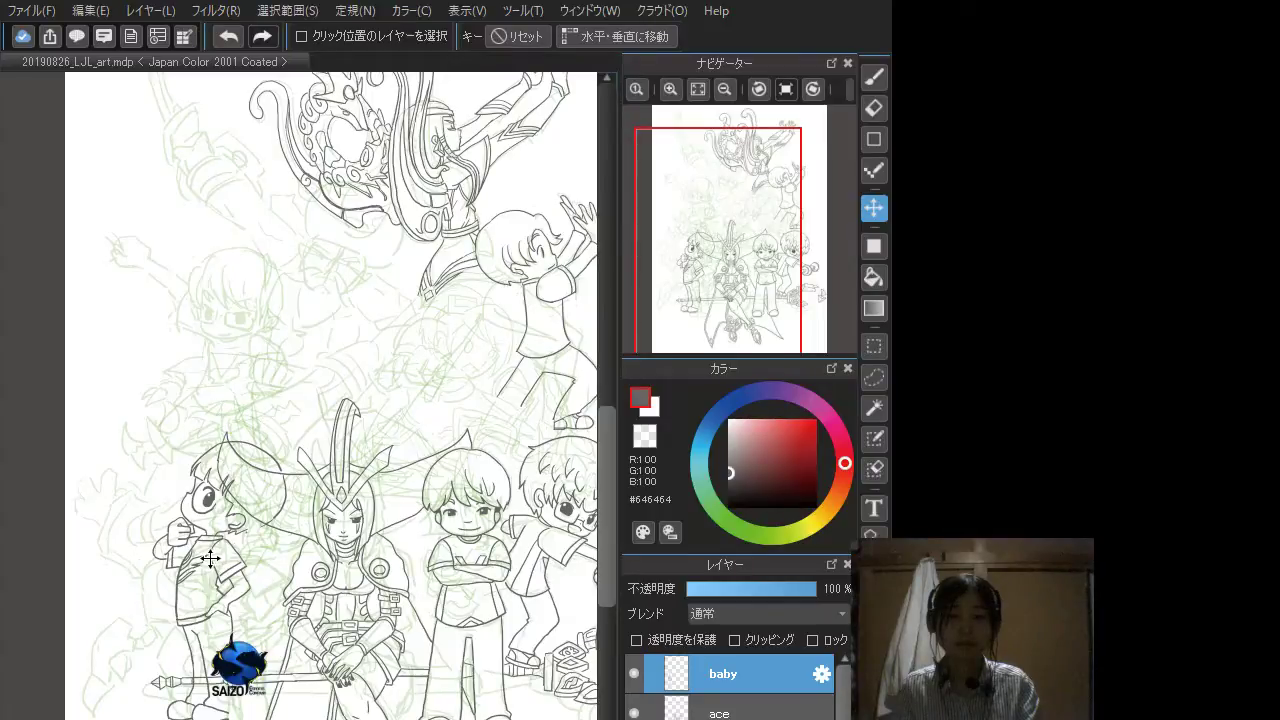
Step: Lower the ace layer's opacity to 51% and switch back to the brush
left_click_drag(246, 594, 177, 590)
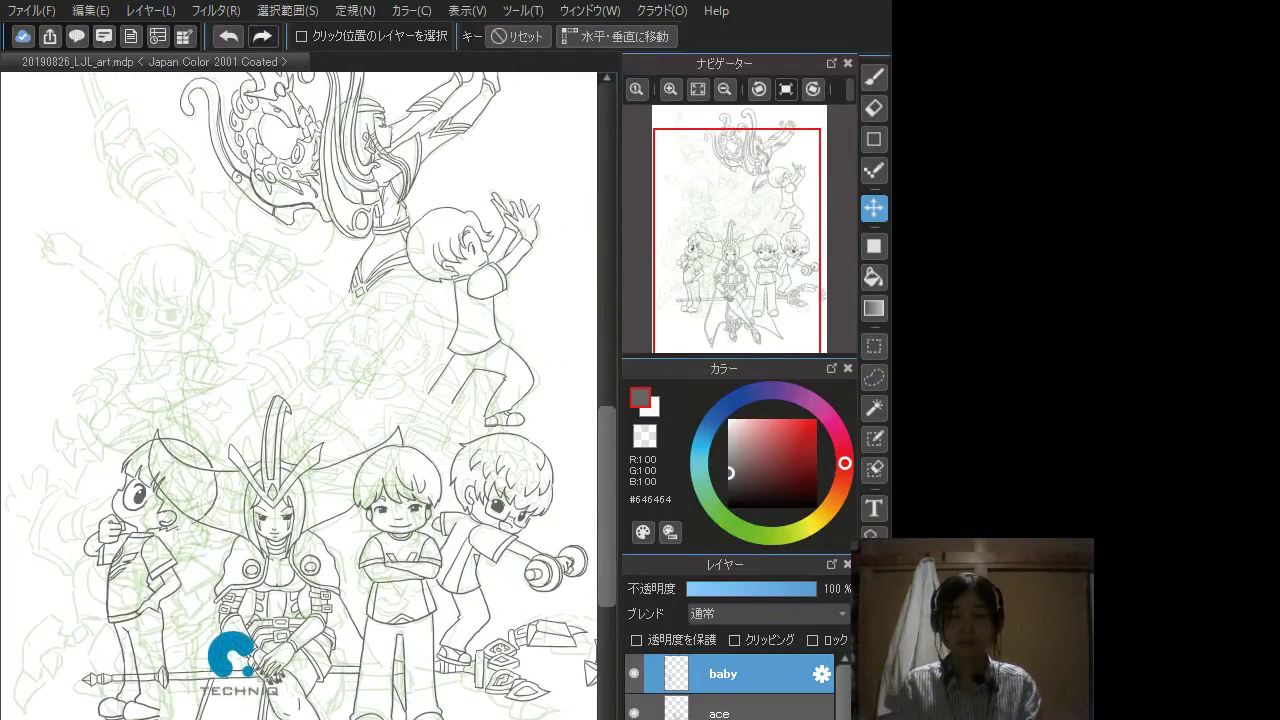
key("ctrl+plus")
key("ctrl+plus")
scroll(149, 573, "left", 6)
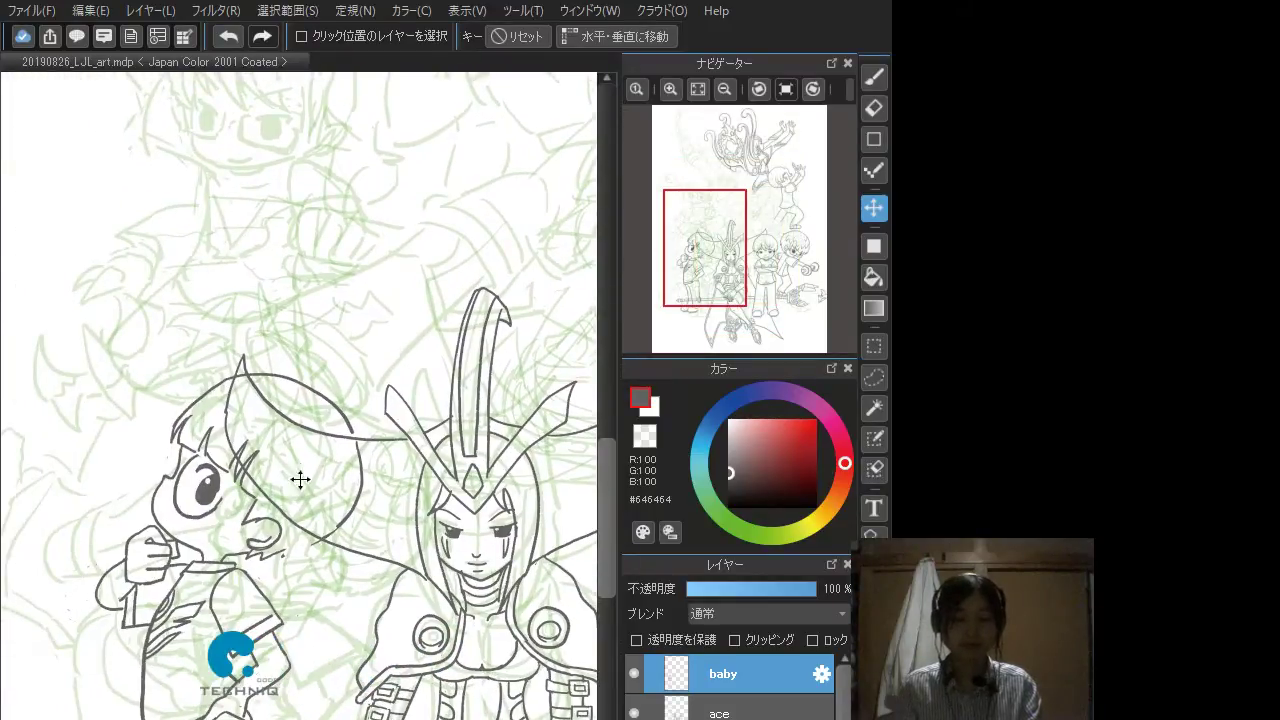
key("b")
left_click(732, 709)
left_click_drag(792, 589, 752, 590)
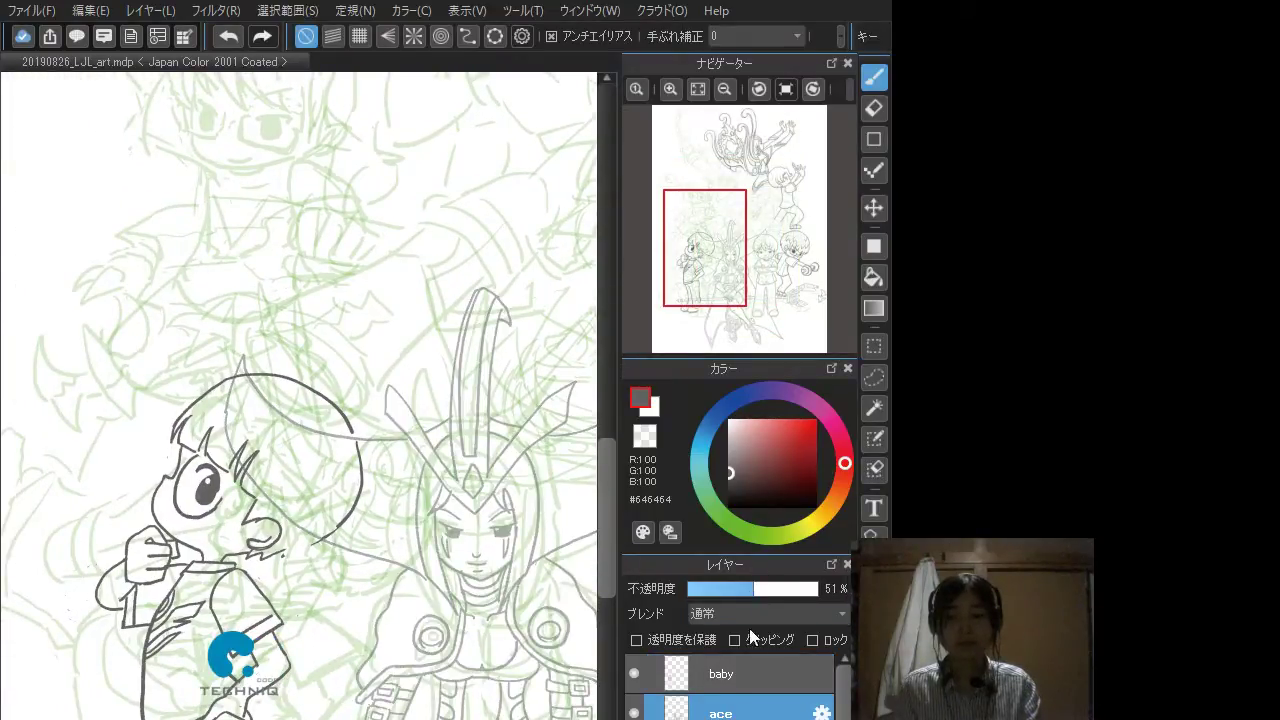
Step: On the baby layer, ink a smooth curve for the back of the head down to the nape
left_click(727, 673)
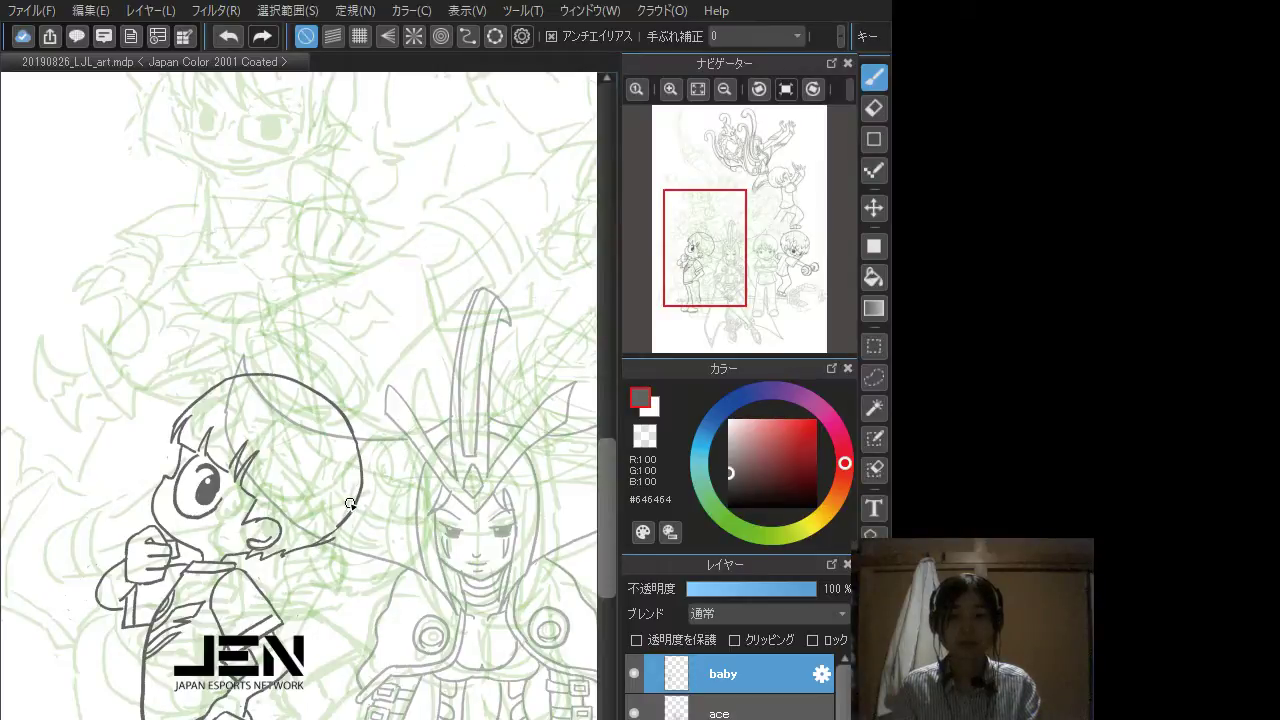
mouse_move(357, 444)
left_mouse_down()
mouse_move(347, 523)
mouse_move(362, 478)
mouse_move(358, 503)
mouse_move(310, 551)
left_mouse_up()
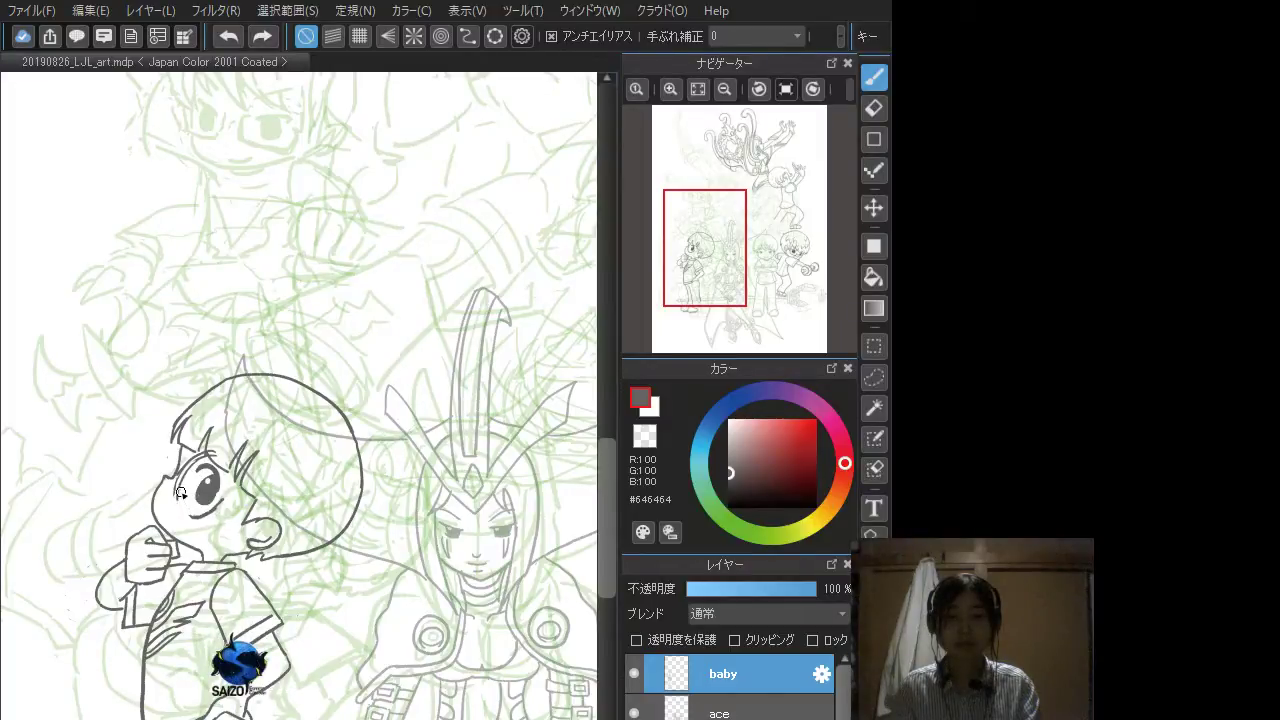
Step: On the baby layer, ink the round glasses lens around the eye and the temple arm reaching to the ear
mouse_move(177, 490)
left_mouse_down()
mouse_move(185, 514)
mouse_move(198, 510)
left_mouse_up()
key("ctrl+z")
key("ctrl+z")
left_click_drag(177, 482, 173, 516)
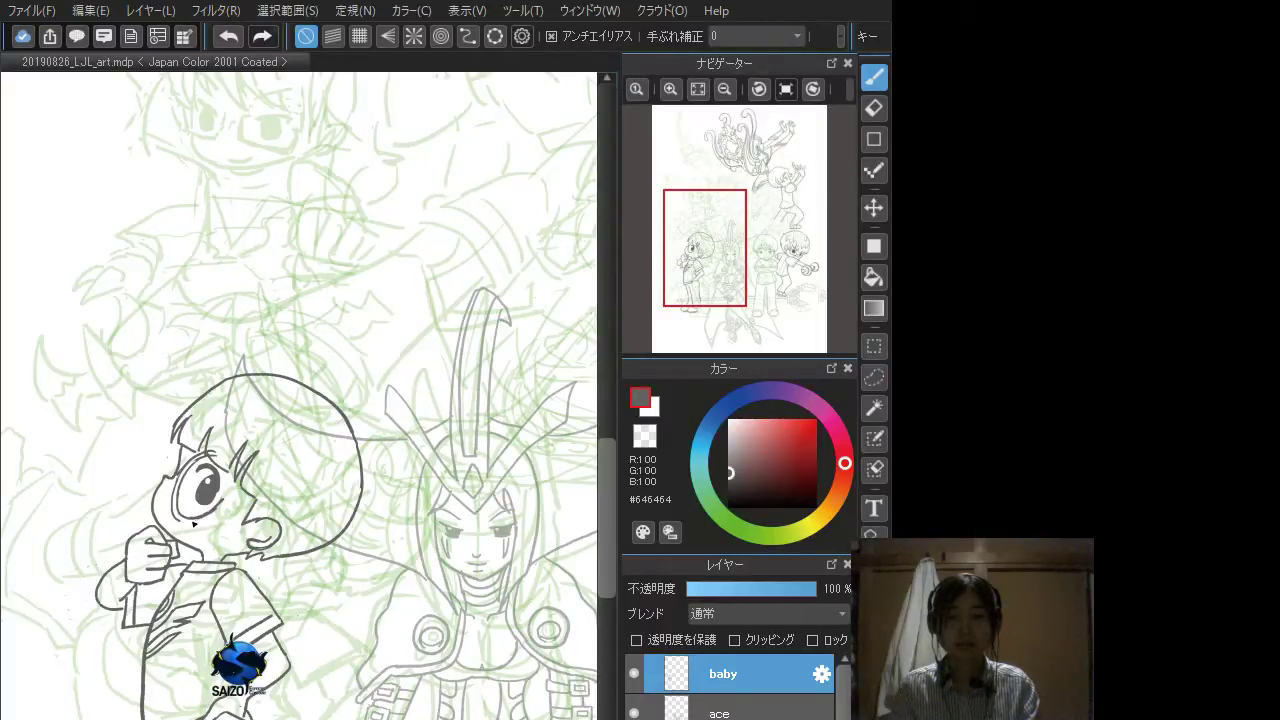
key("ctrl+z")
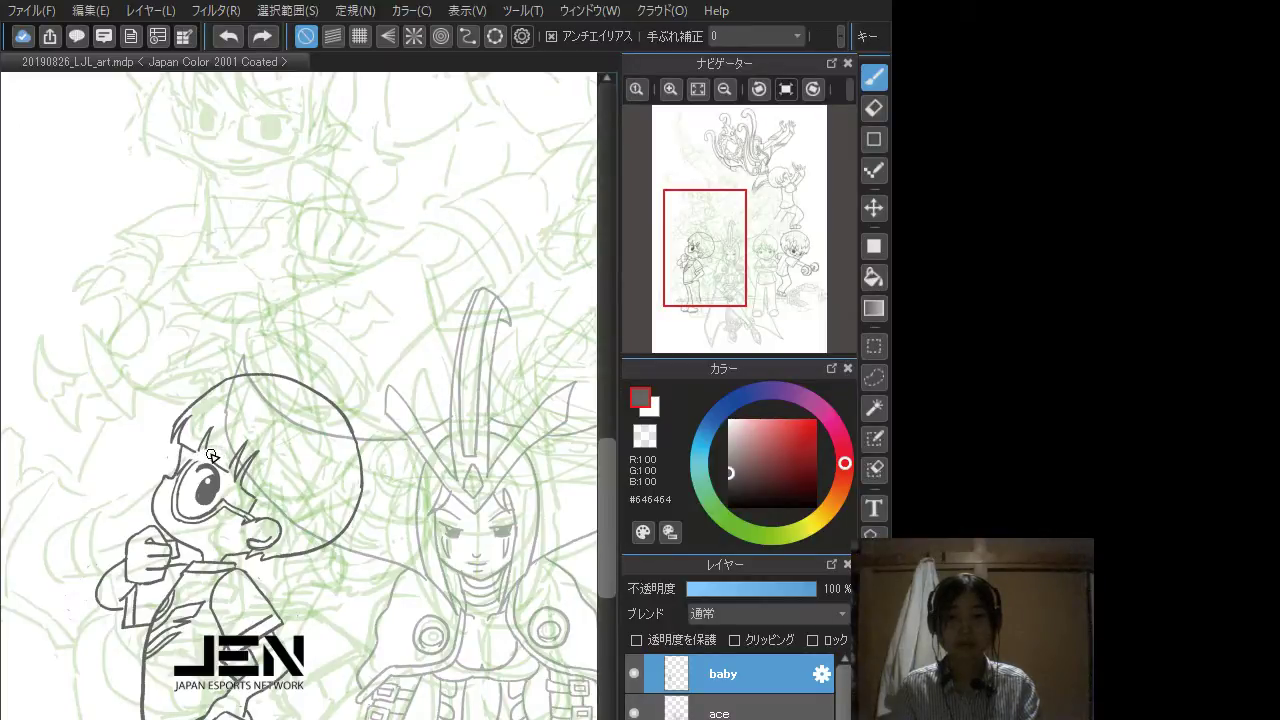
Step: Ink the far lens of the glasses and its bridge at the edge of the boy's face, redoing strokes until clean
left_click_drag(214, 459, 207, 446)
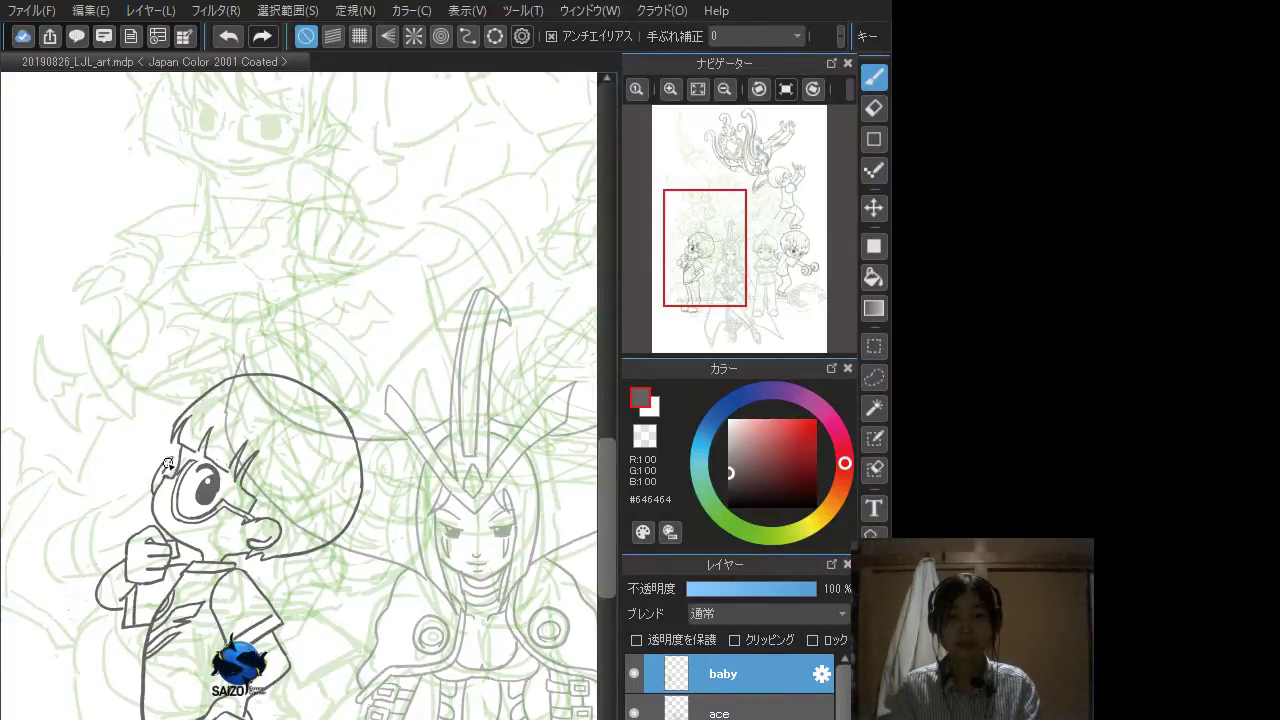
key("ctrl+z")
left_click_drag(158, 483, 173, 463)
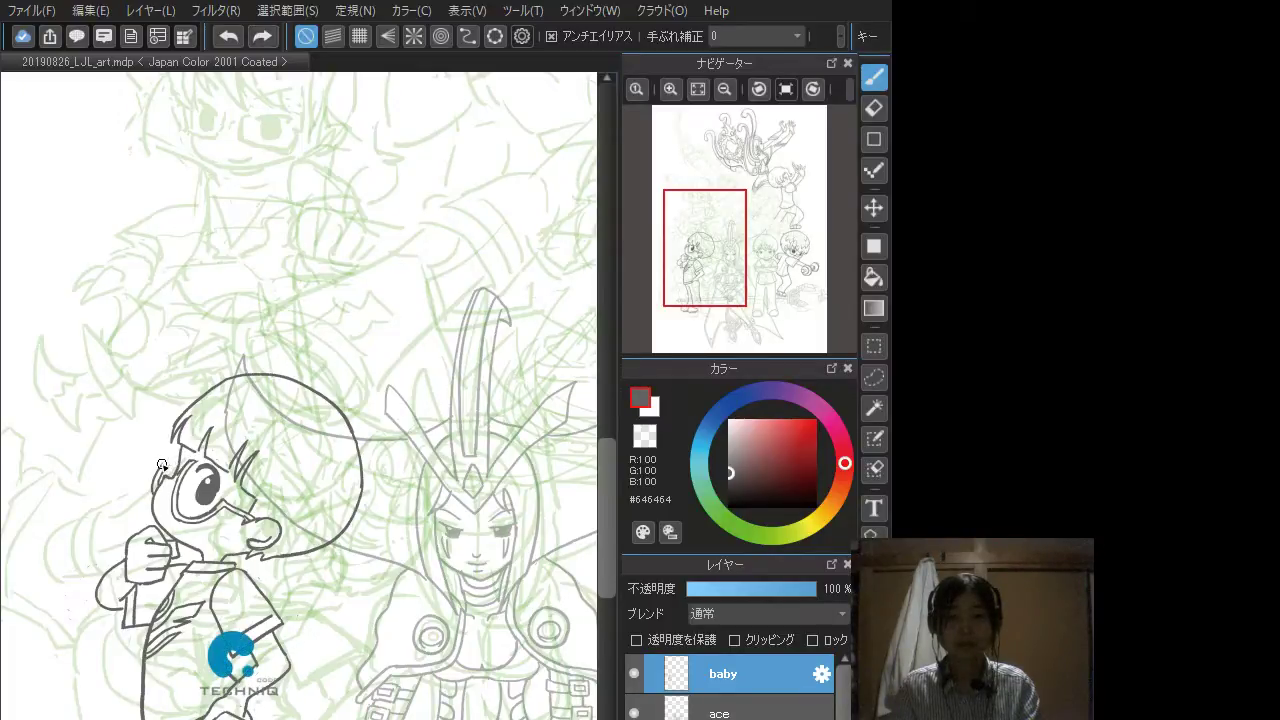
left_click_drag(175, 456, 179, 460)
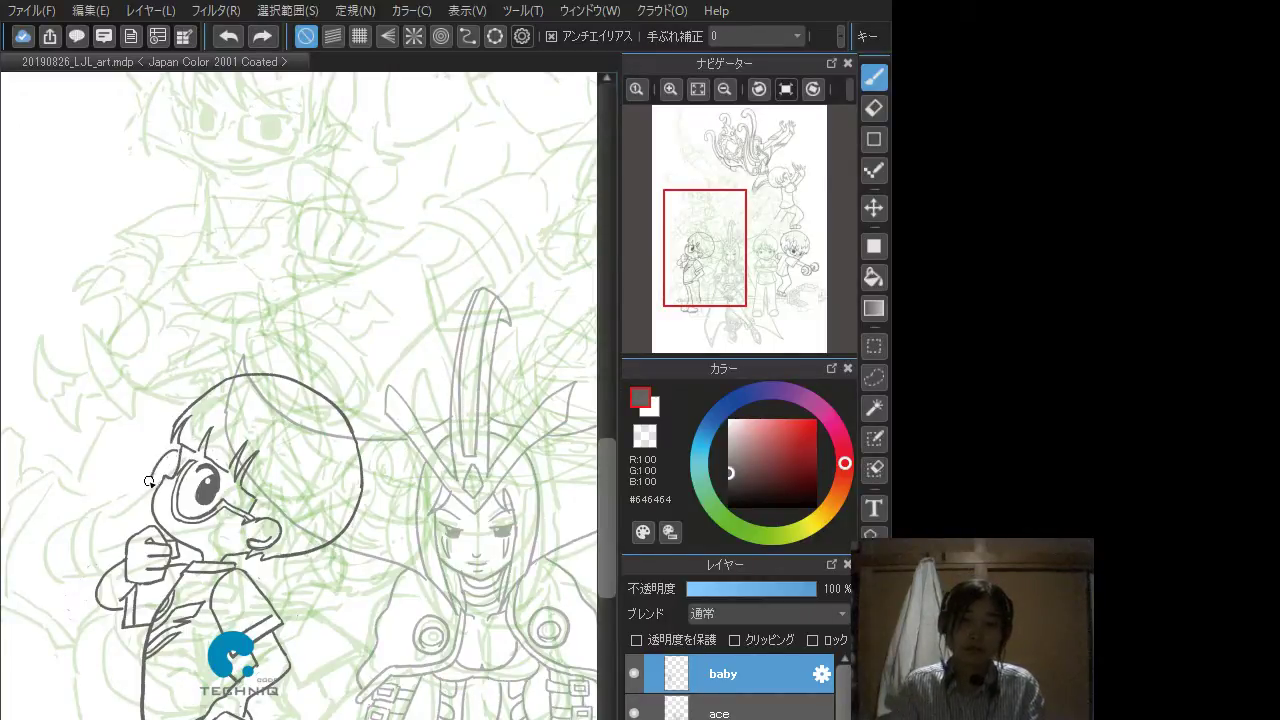
left_click_drag(149, 481, 156, 493)
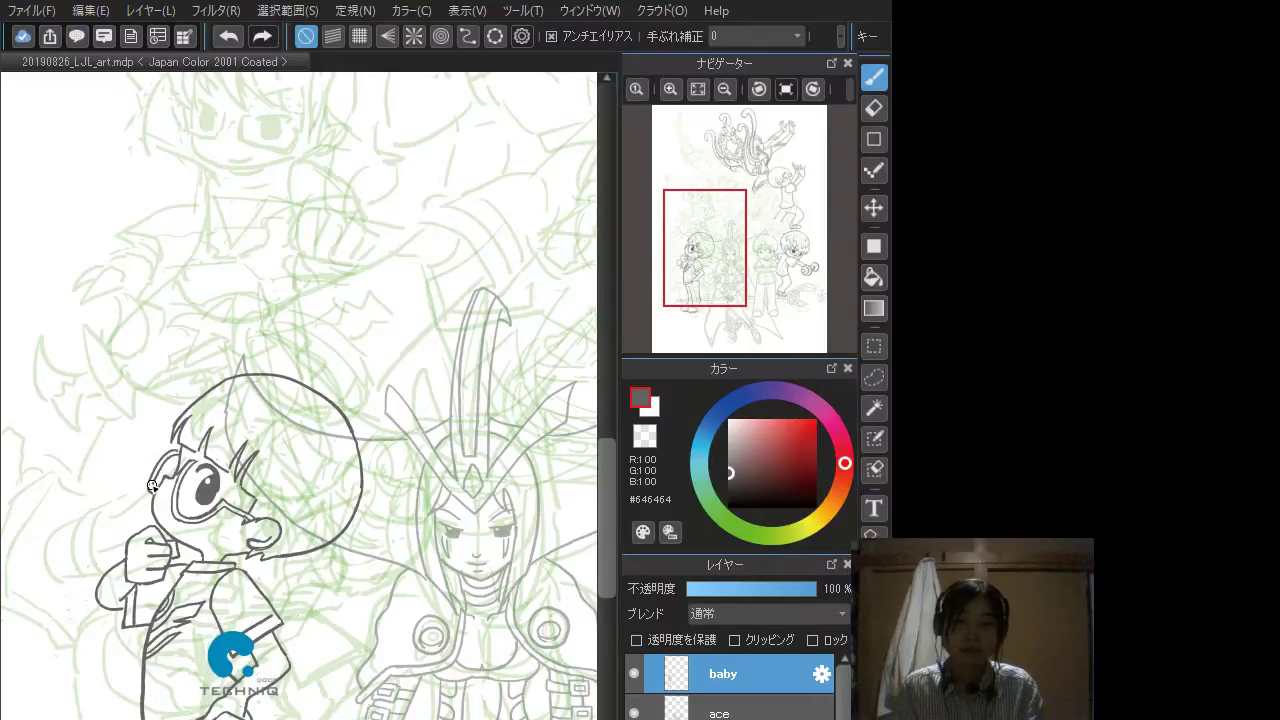
key("ctrl+z")
left_click_drag(162, 467, 181, 450)
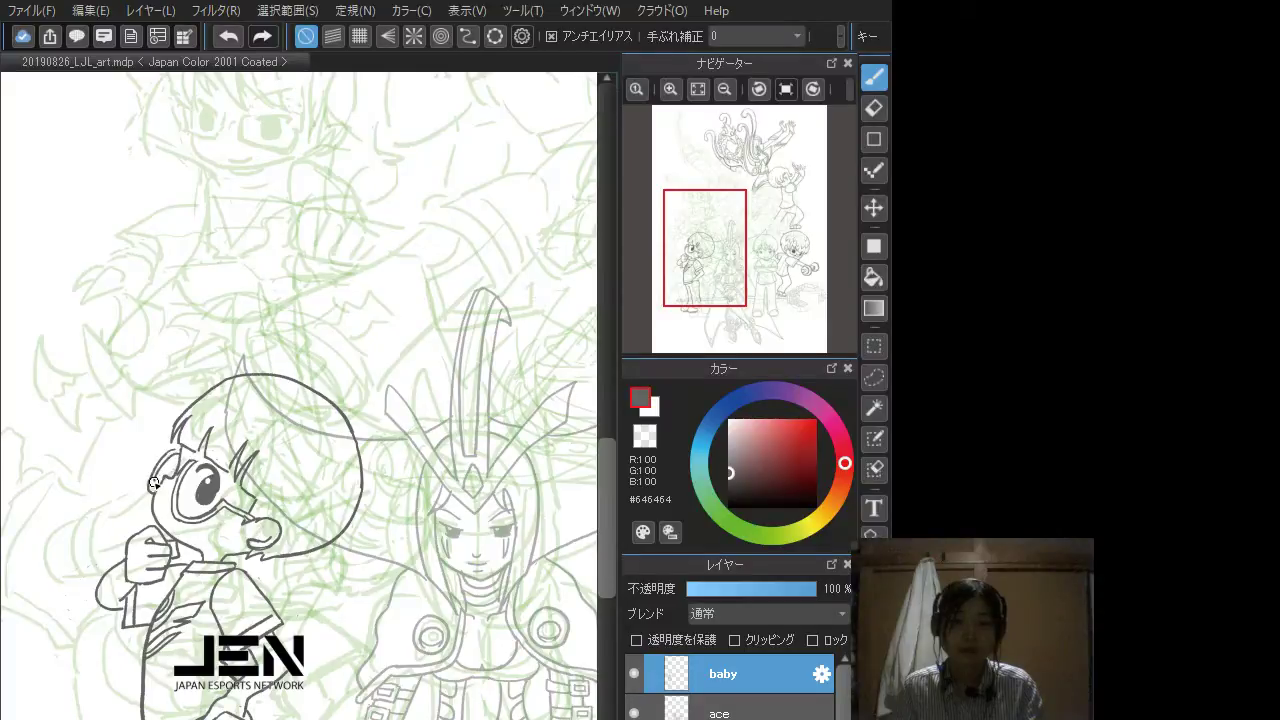
key("ctrl+z")
left_click_drag(154, 482, 157, 488)
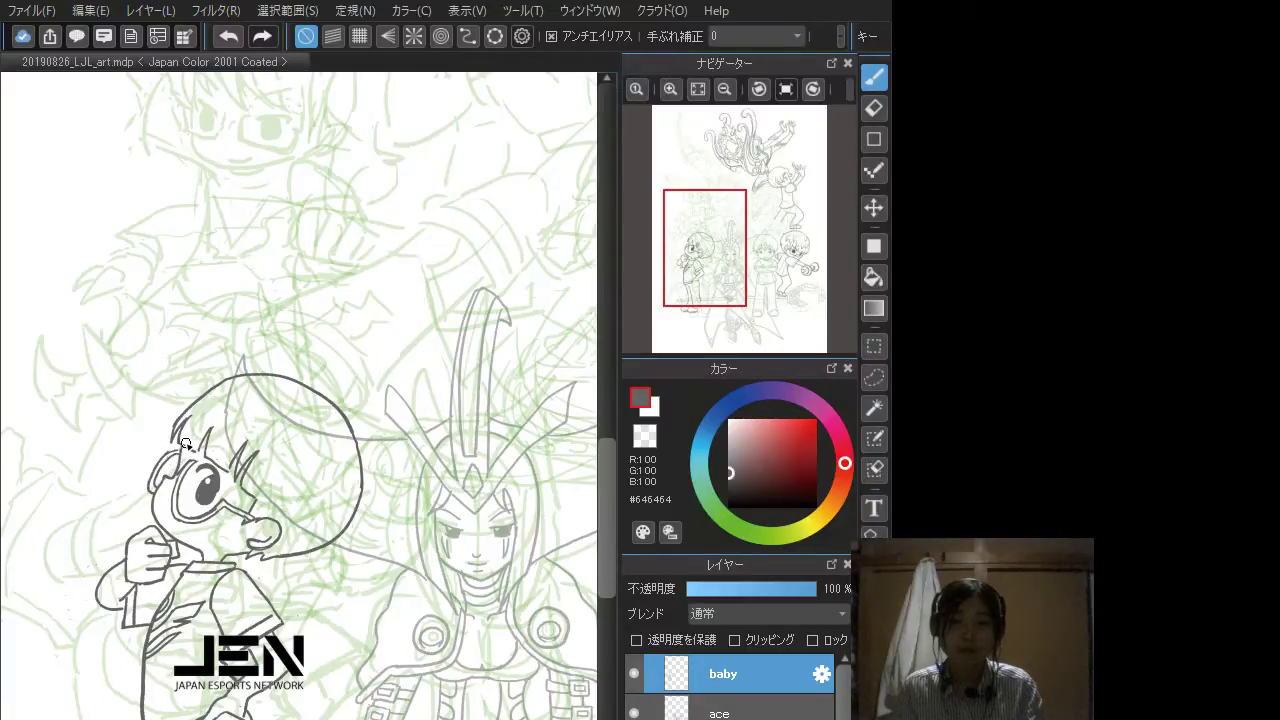
key("ctrl+z")
left_click_drag(163, 467, 184, 449)
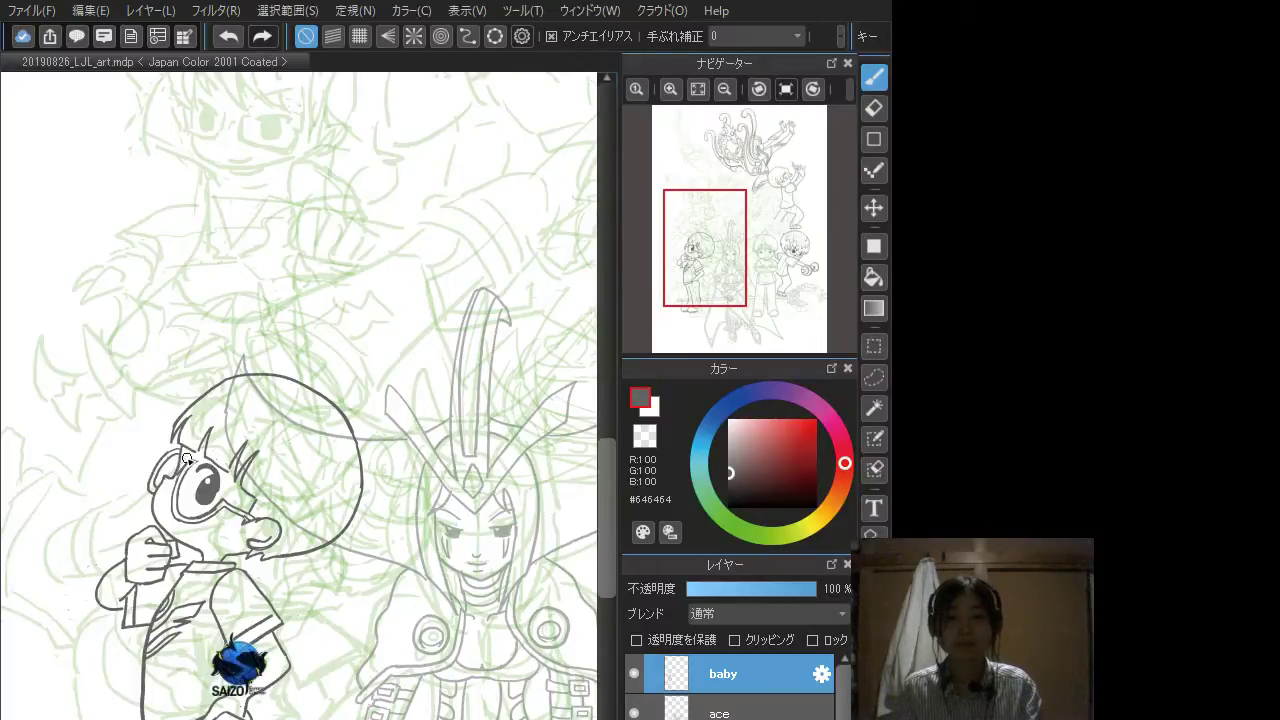
Step: Try new outline strokes on the boy's shoes and undo the unsatisfactory ones
scroll(197, 452, "down", 4)
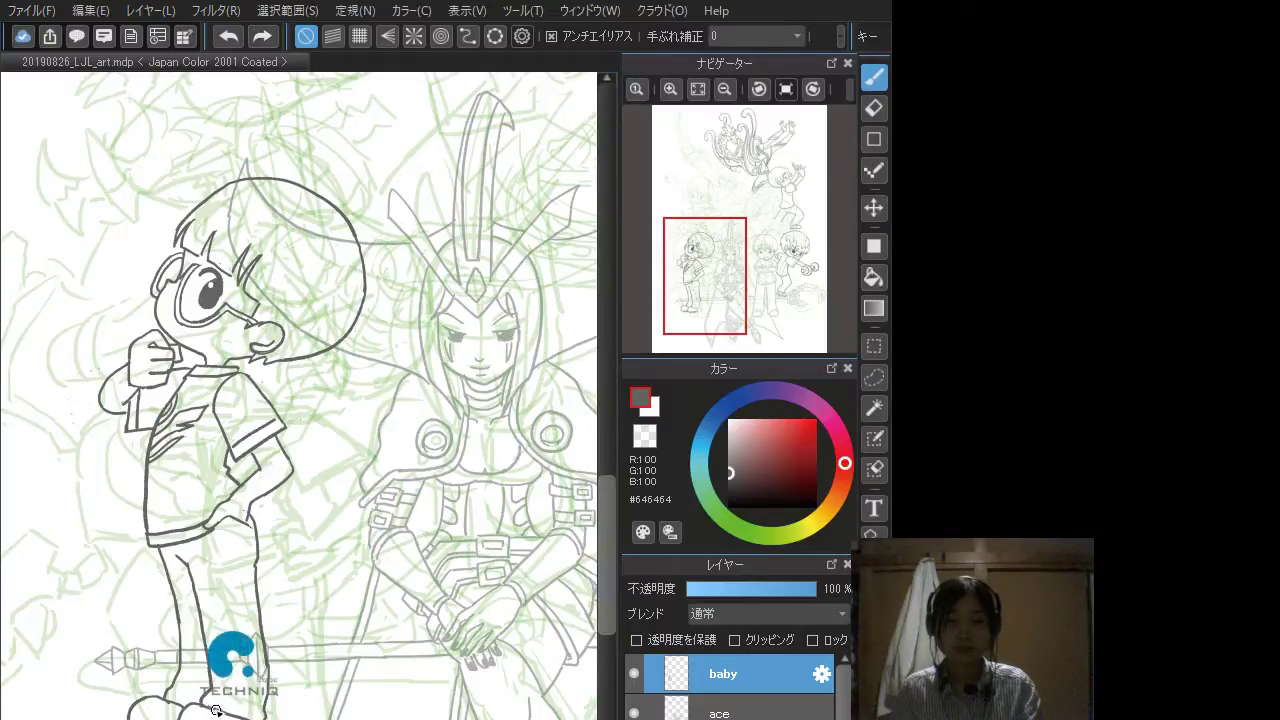
left_click_drag(163, 697, 184, 715)
key("ctrl+z")
key("ctrl+z")
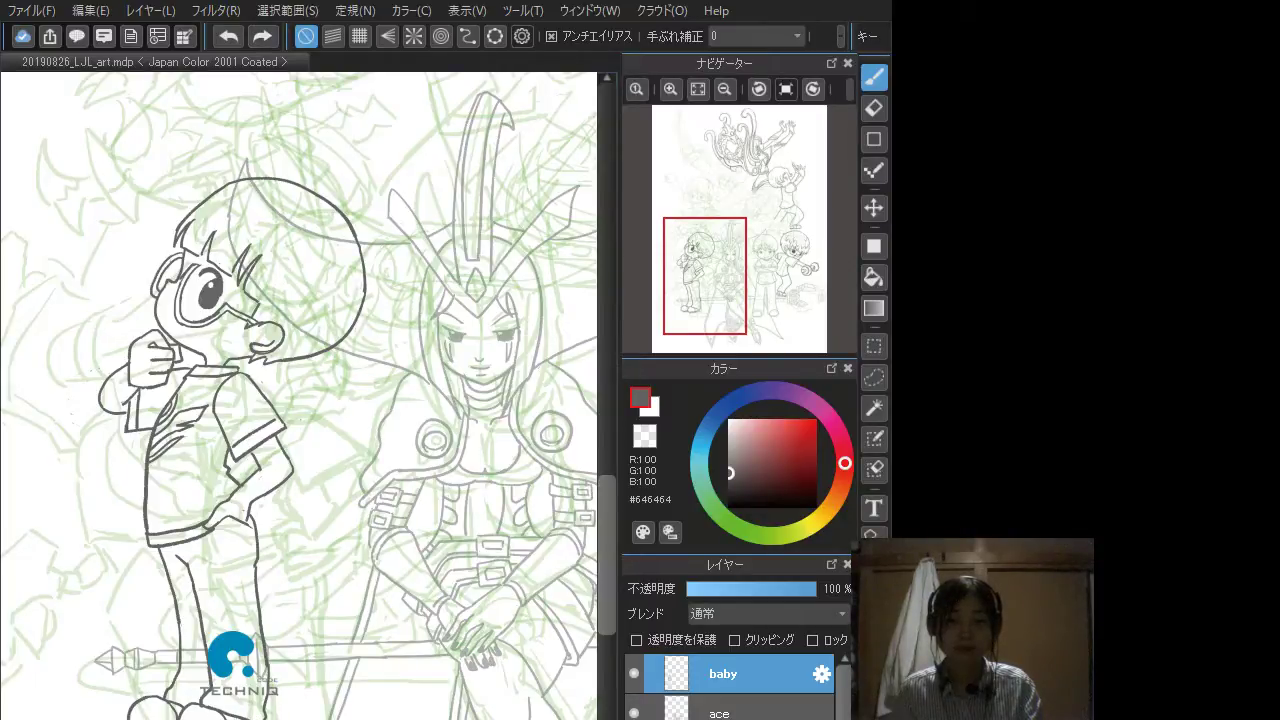
mouse_move(205, 707)
left_mouse_down()
mouse_move(252, 717)
mouse_move(266, 704)
left_mouse_up()
key("ctrl+z")
key("ctrl+z")
key("ctrl+z")
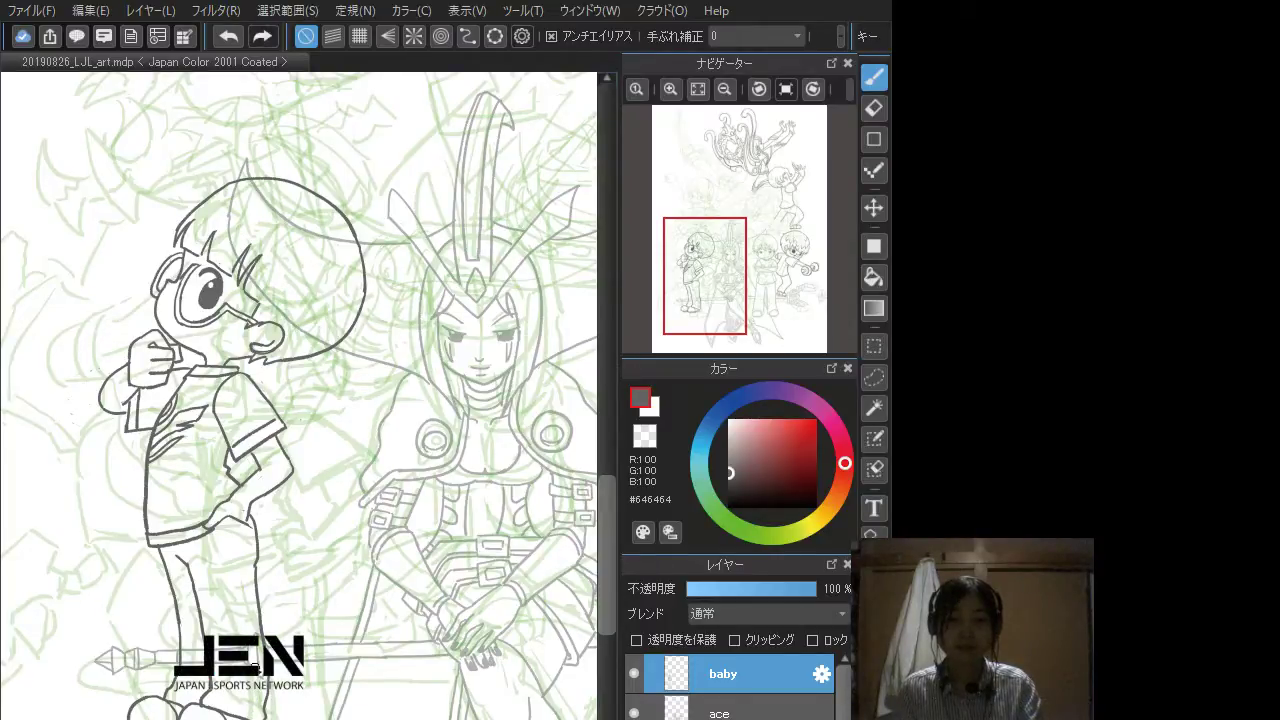
Step: Ink the first two claw tips of the sketched creature's raised hand, above the boy's head
left_click_drag(177, 368, 263, 575)
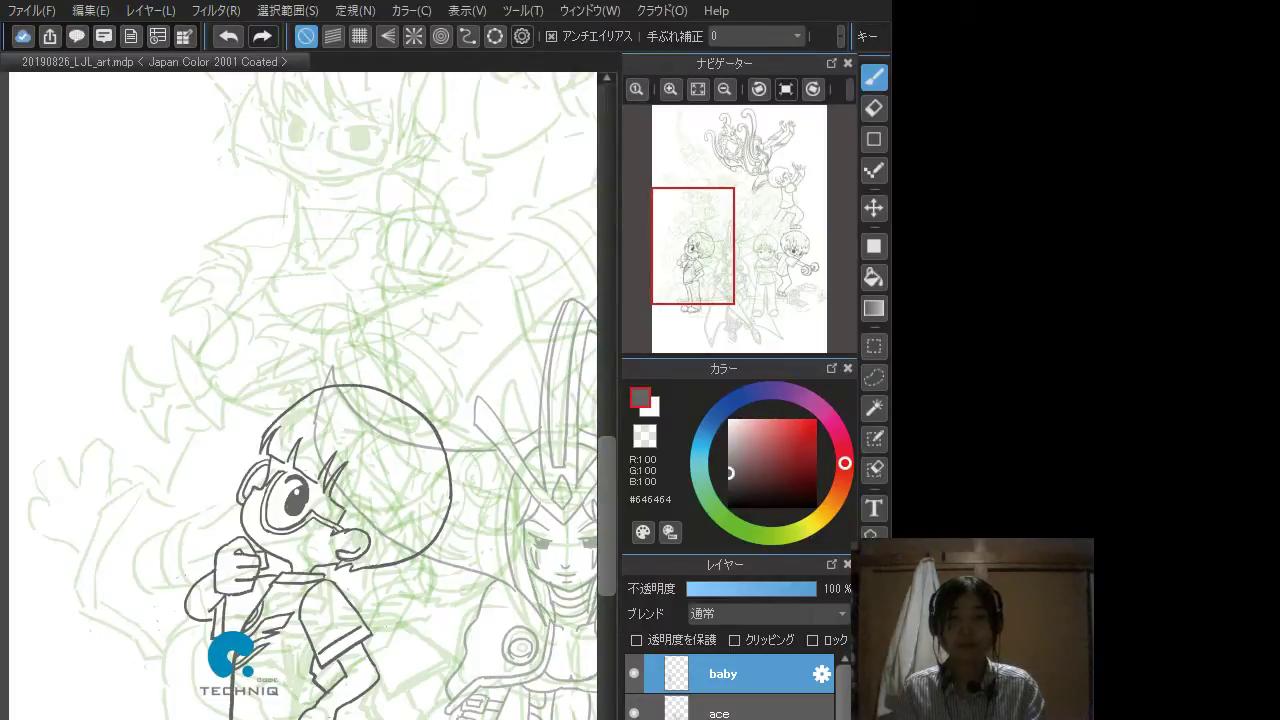
mouse_move(160, 628)
left_mouse_down()
mouse_move(155, 658)
mouse_move(183, 692)
left_mouse_up()
key("ctrl+z")
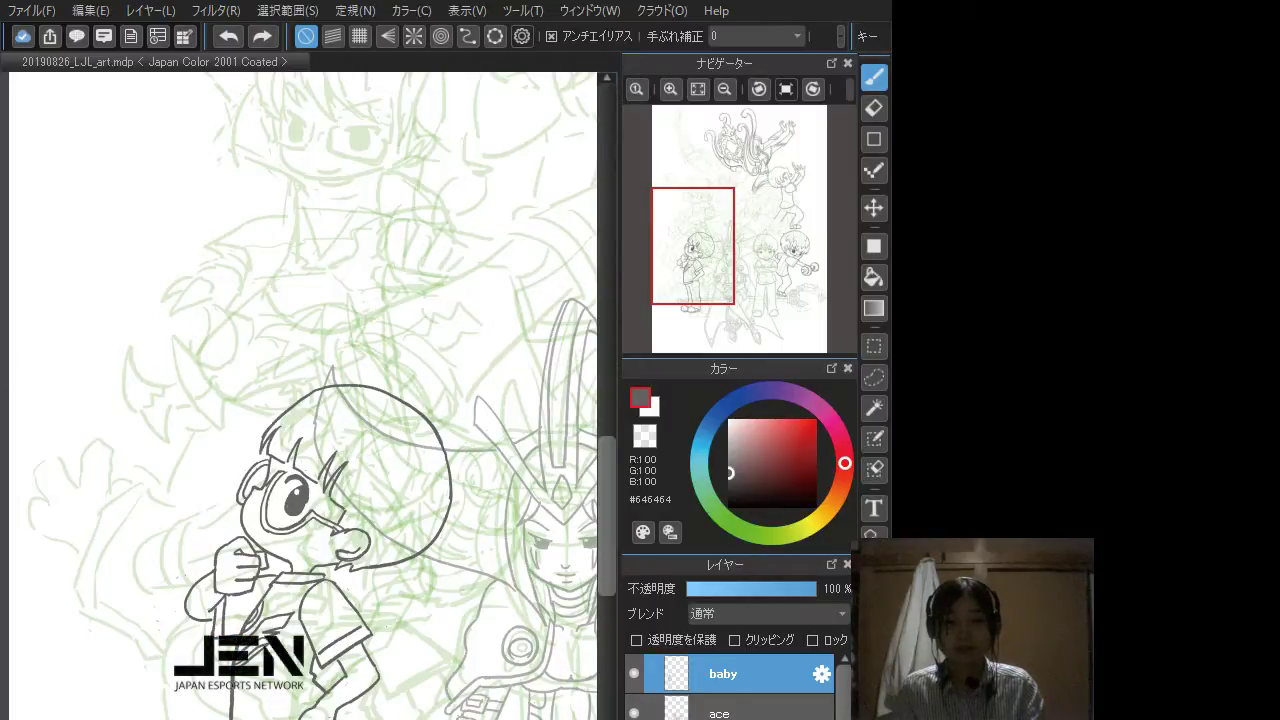
left_click_drag(200, 413, 248, 447)
key("ctrl+z")
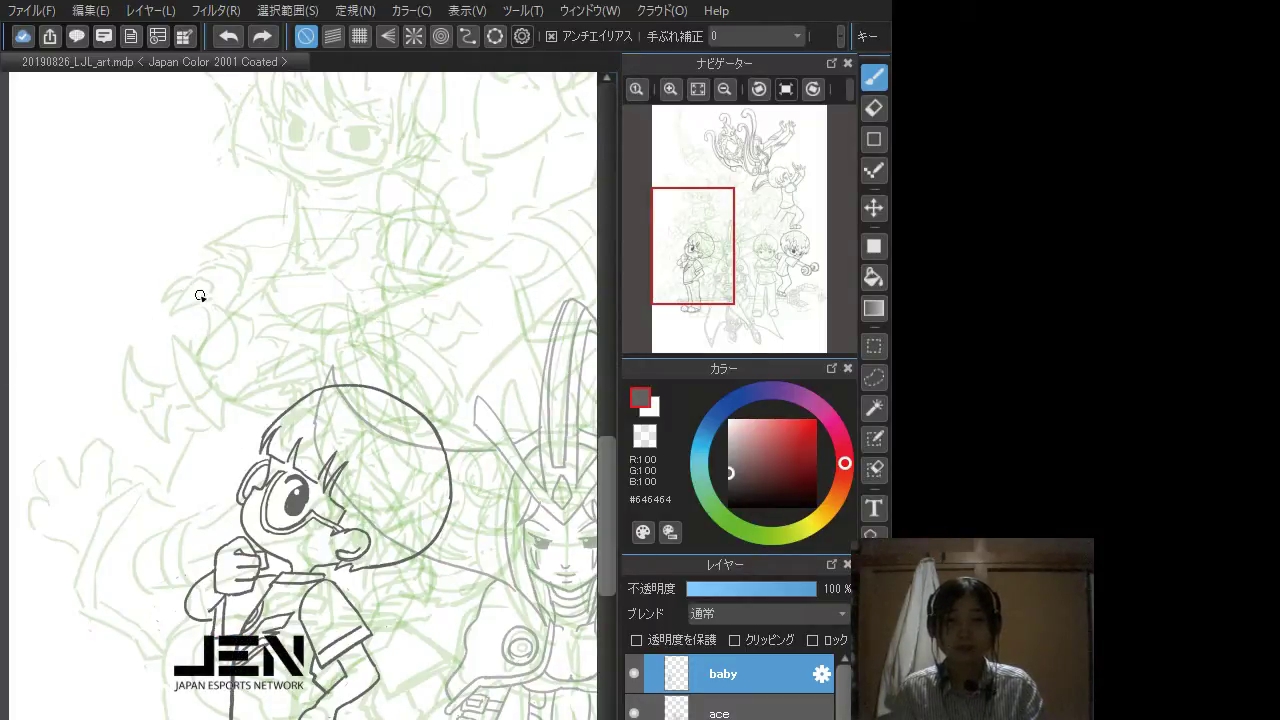
mouse_move(194, 280)
left_mouse_down()
mouse_move(171, 304)
mouse_move(211, 300)
mouse_move(215, 287)
mouse_move(207, 300)
left_mouse_up()
key("ctrl+z")
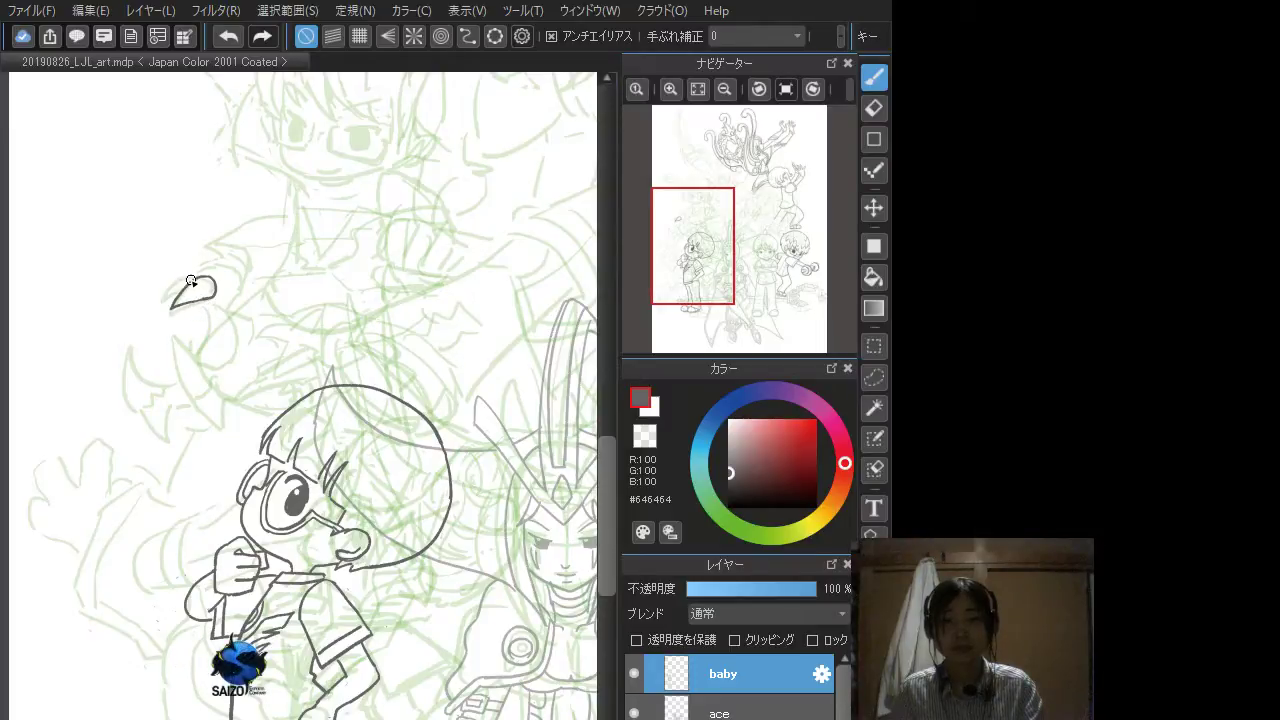
mouse_move(189, 279)
left_mouse_down()
mouse_move(162, 302)
mouse_move(178, 297)
left_mouse_up()
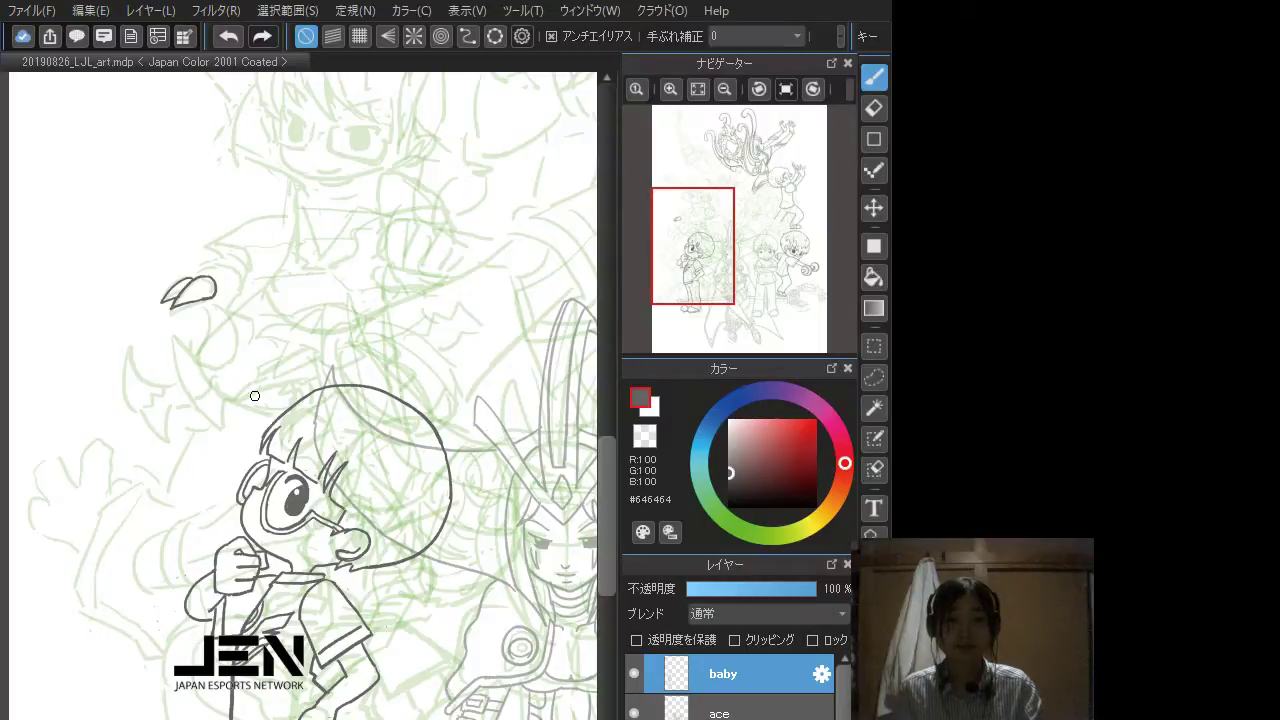
left_click_drag(242, 351, 266, 398)
key("ctrl+z")
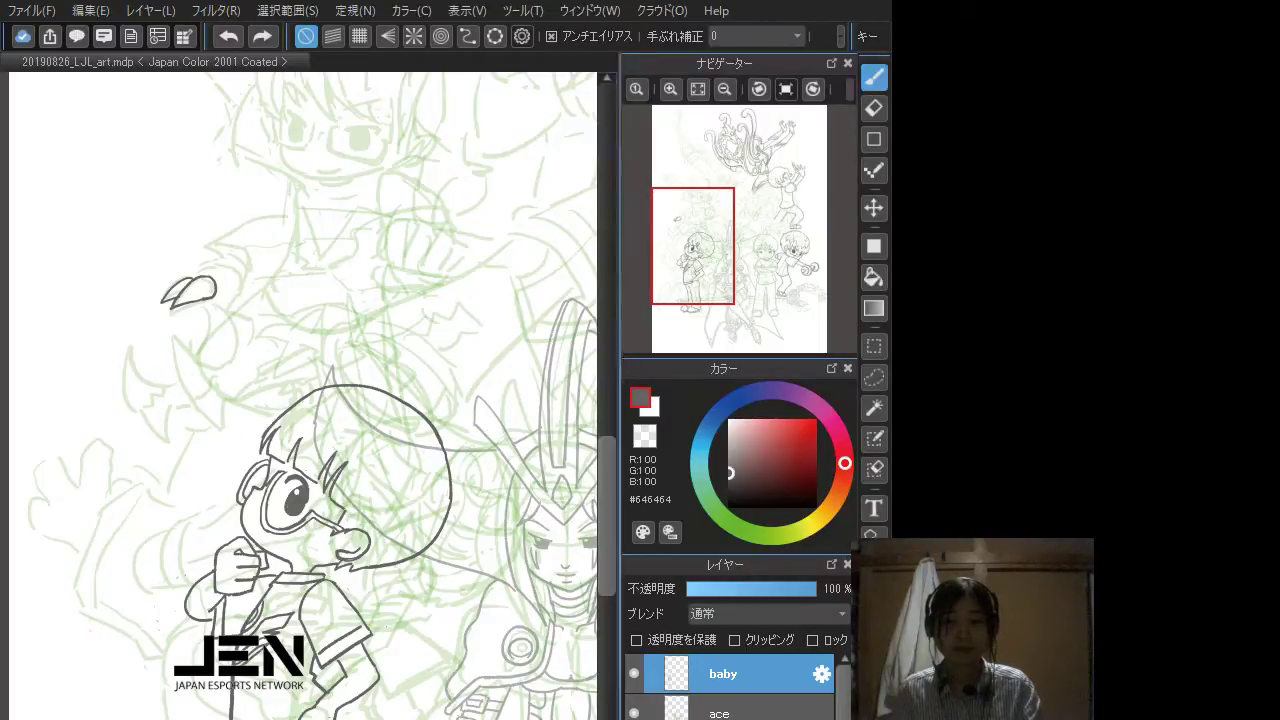
Step: Add a layer, lasso around the claws, copy and paste the selection to another new layer, and delete レイヤー27
left_click(636, 718)
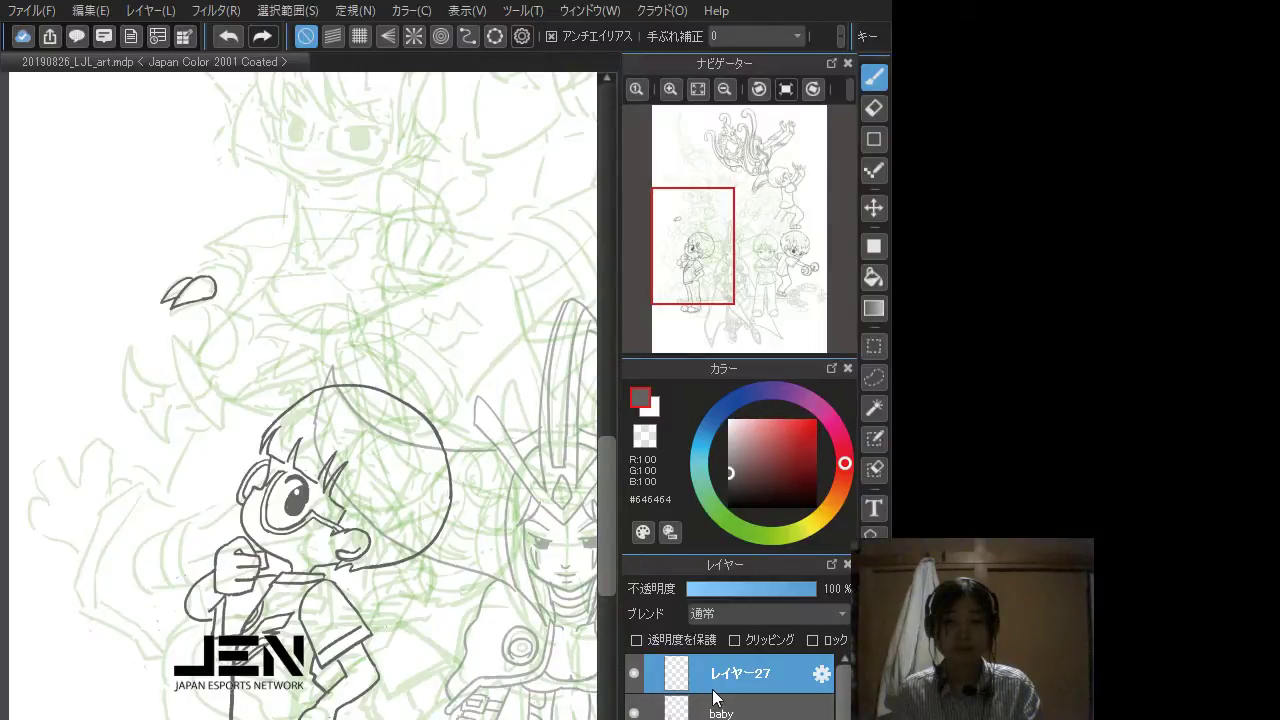
left_click(873, 377)
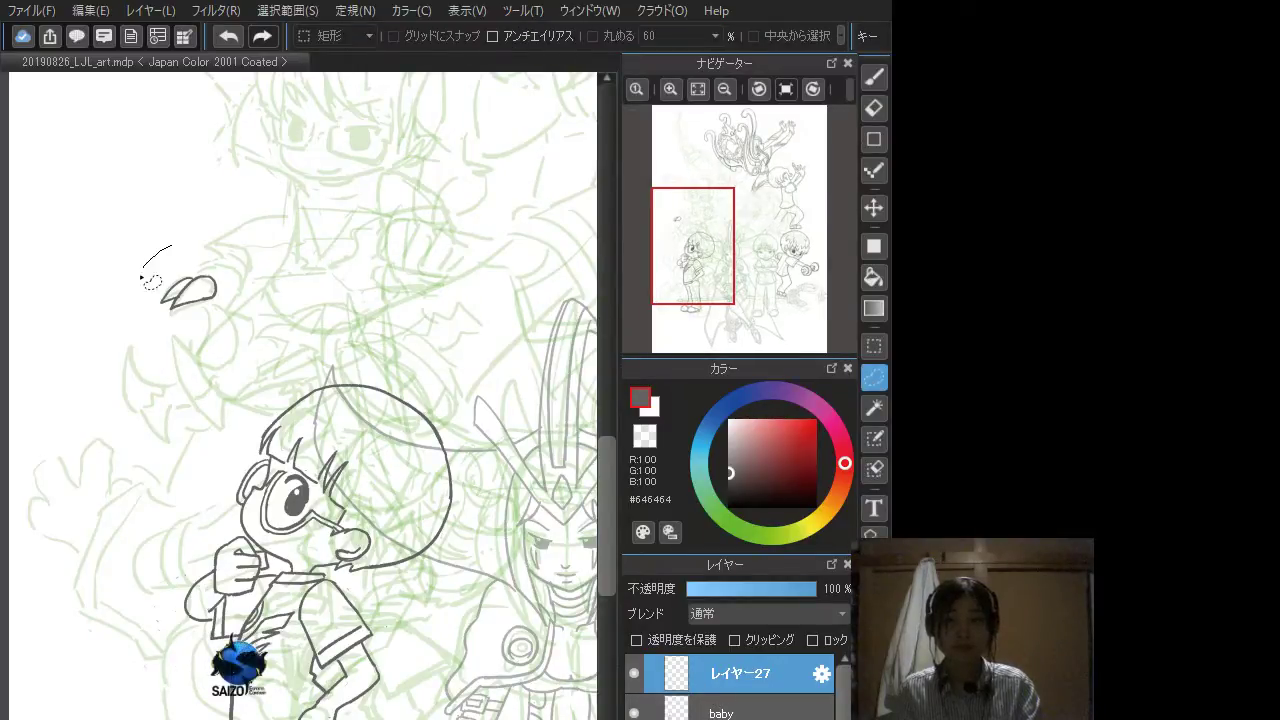
left_click_drag(143, 263, 209, 229)
key("ctrl+c")
key("ctrl+v")
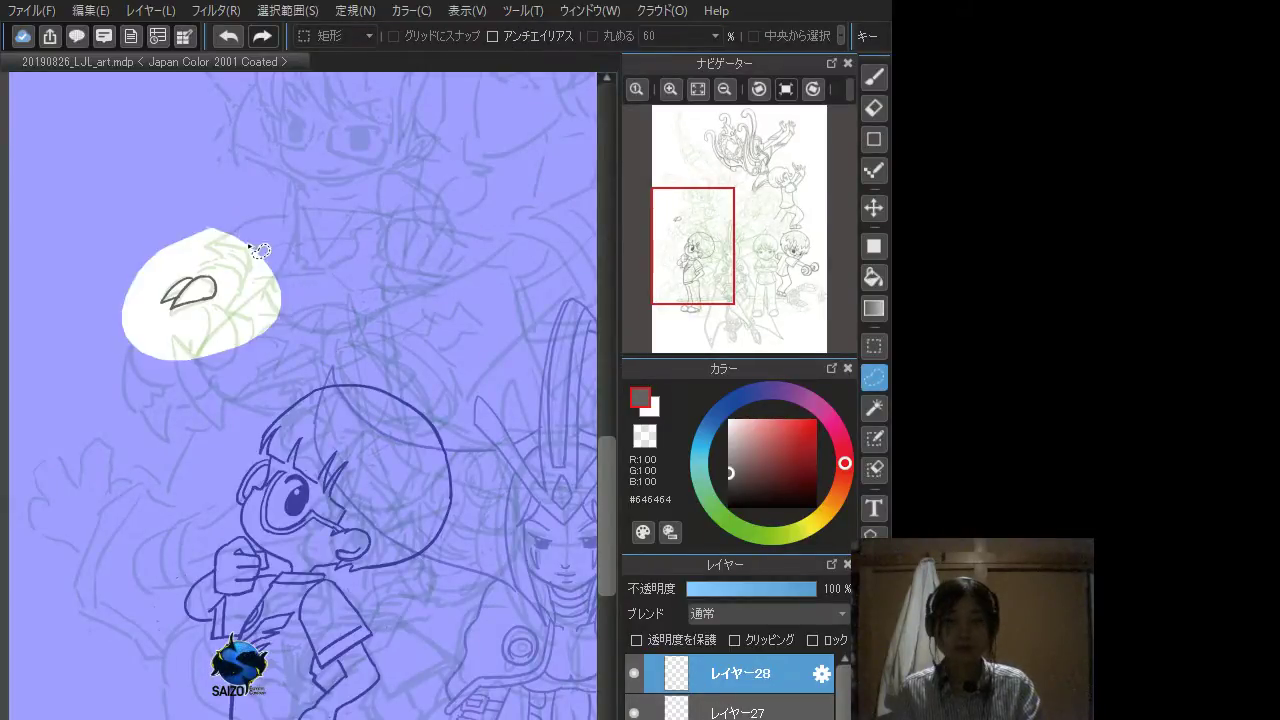
left_click(740, 714)
left_click(800, 719)
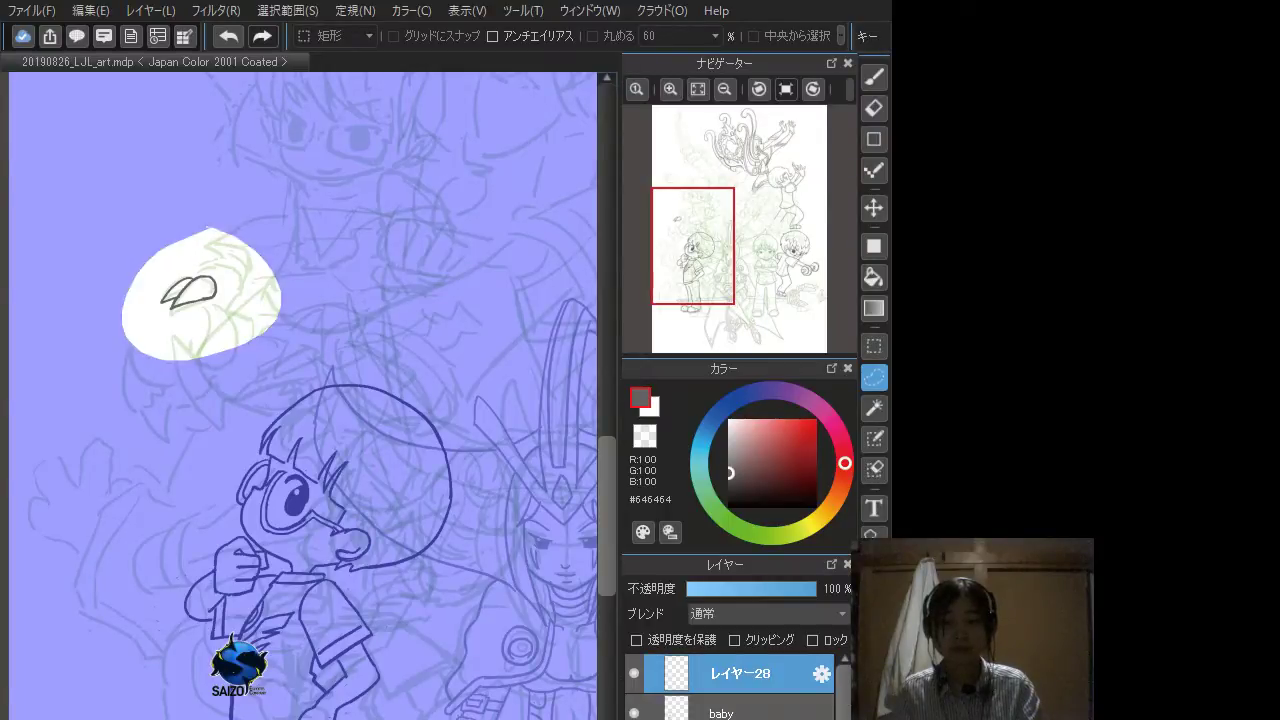
Step: Name the pasted layer rek, clear the selection, and toggle layer visibility to check where the claws lie
type("rek")
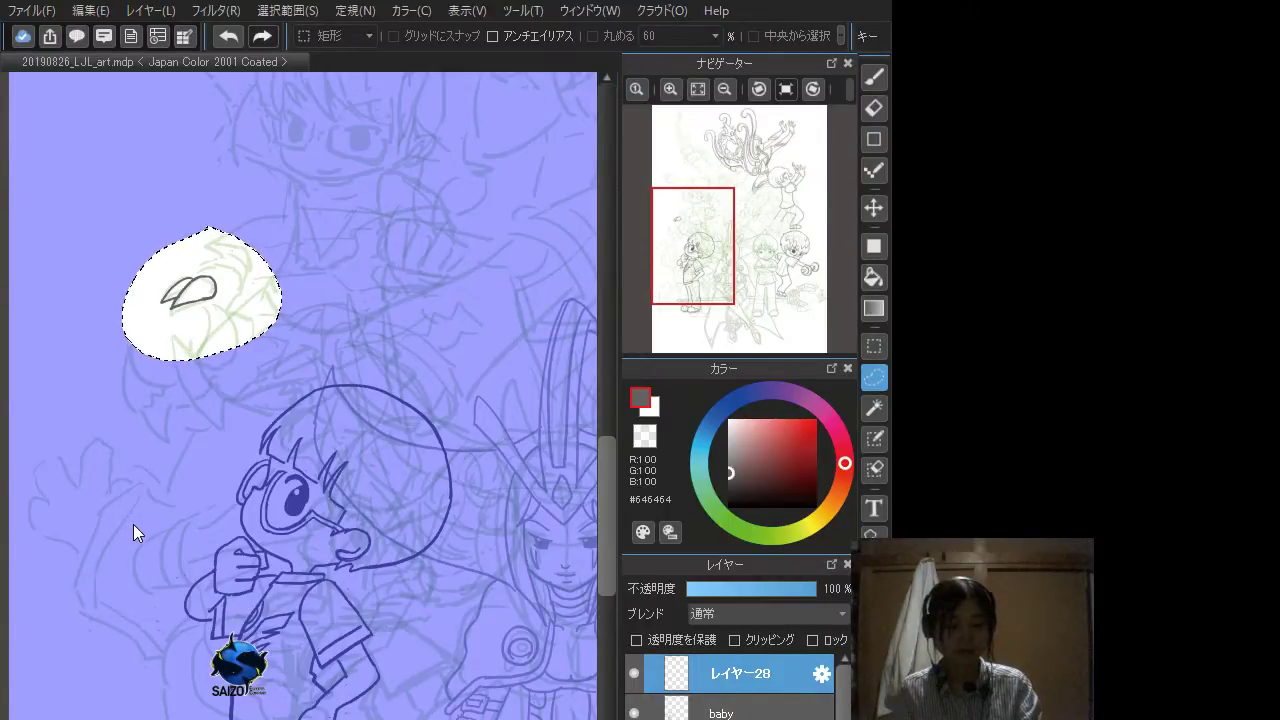
left_click(522, 694)
key("ctrl+d")
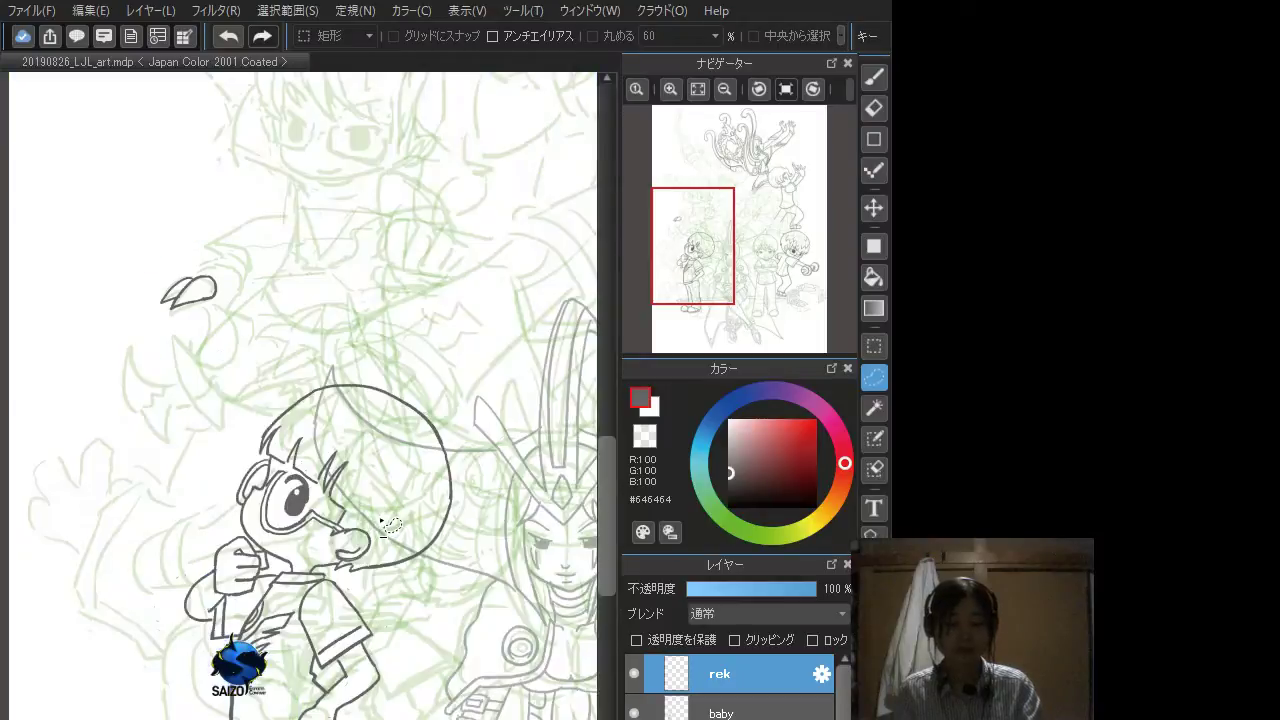
key("b")
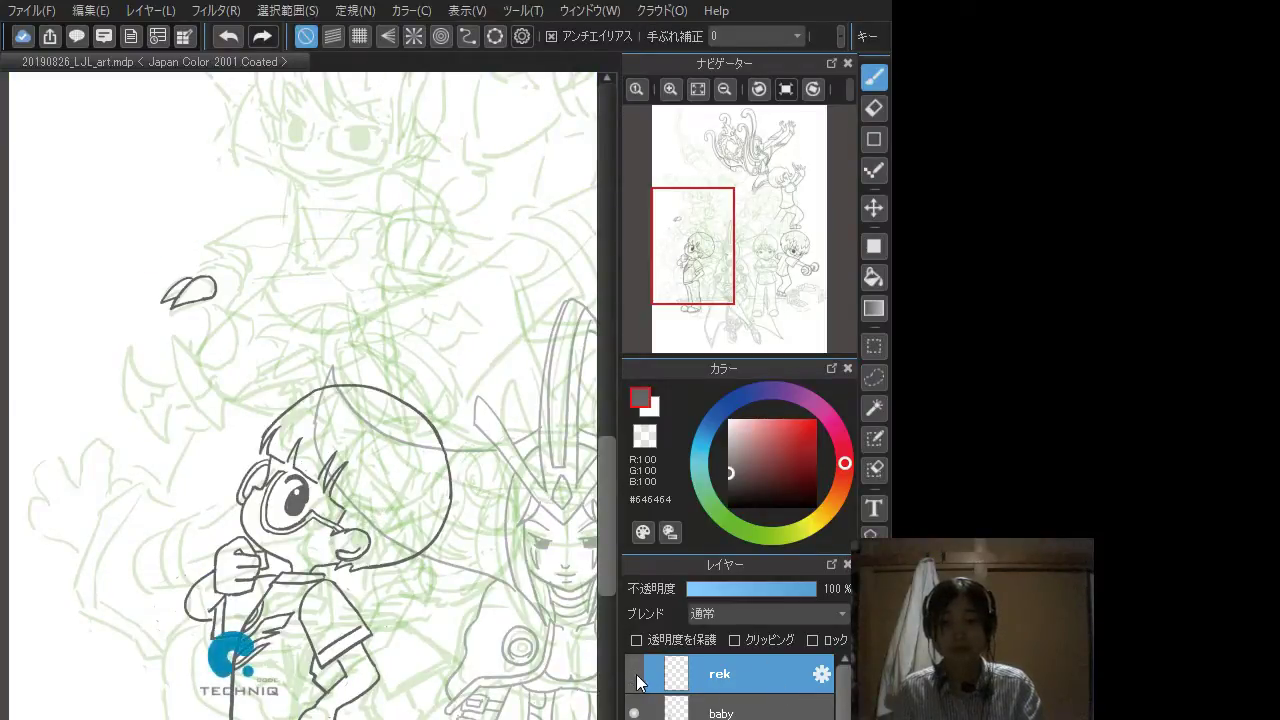
left_click(634, 713)
left_click(635, 713)
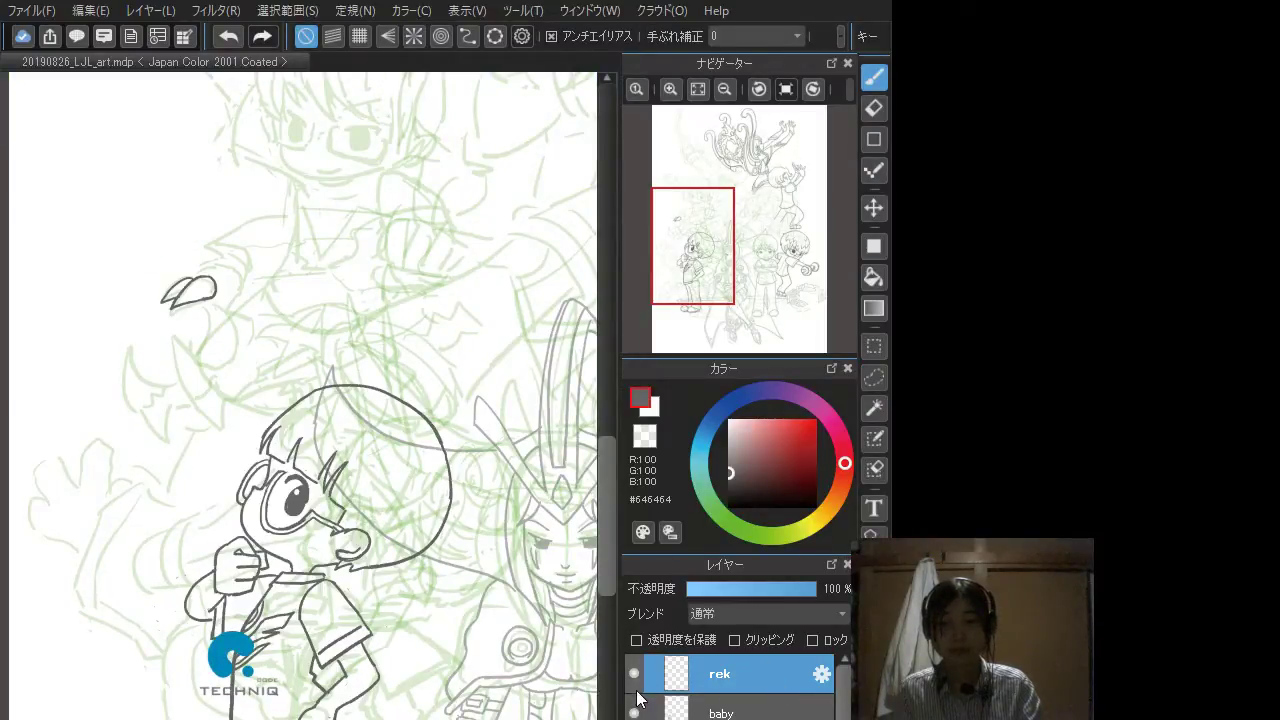
Step: Cut the claws from the baby layer with a rectangular selection and paste them onto a new layer
left_click(745, 705)
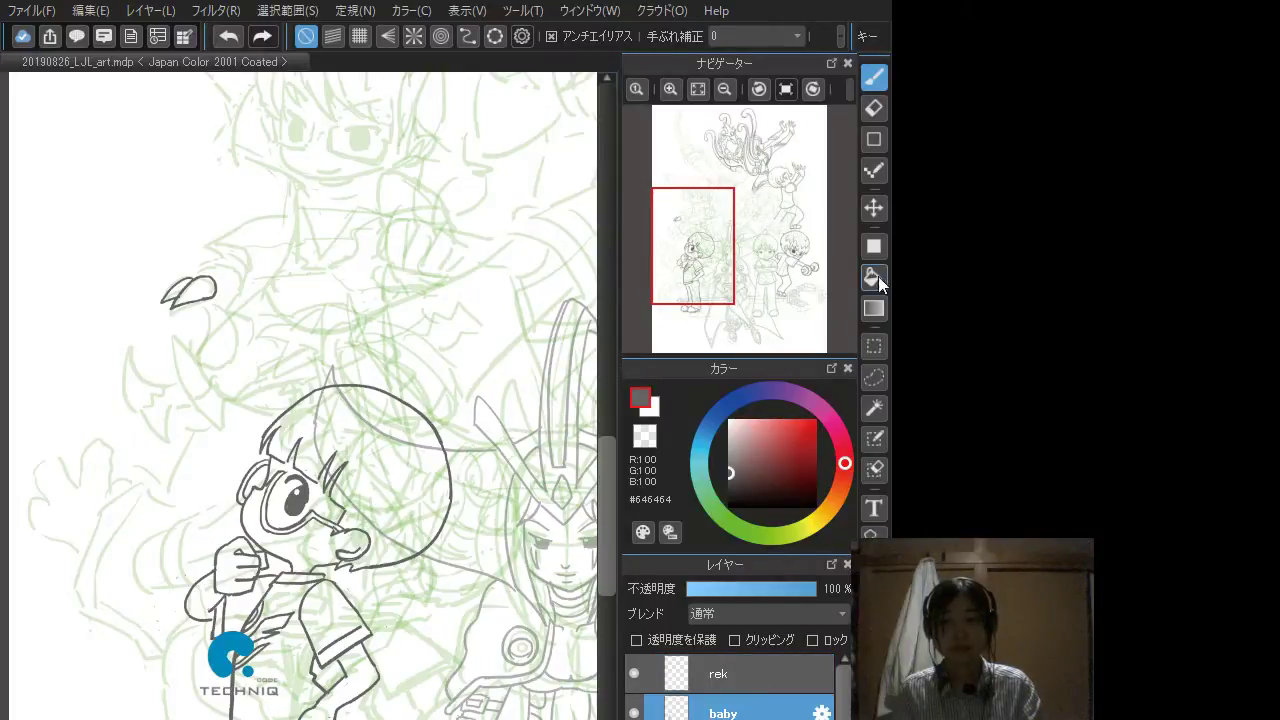
left_click(873, 345)
left_click_drag(201, 294, 246, 337)
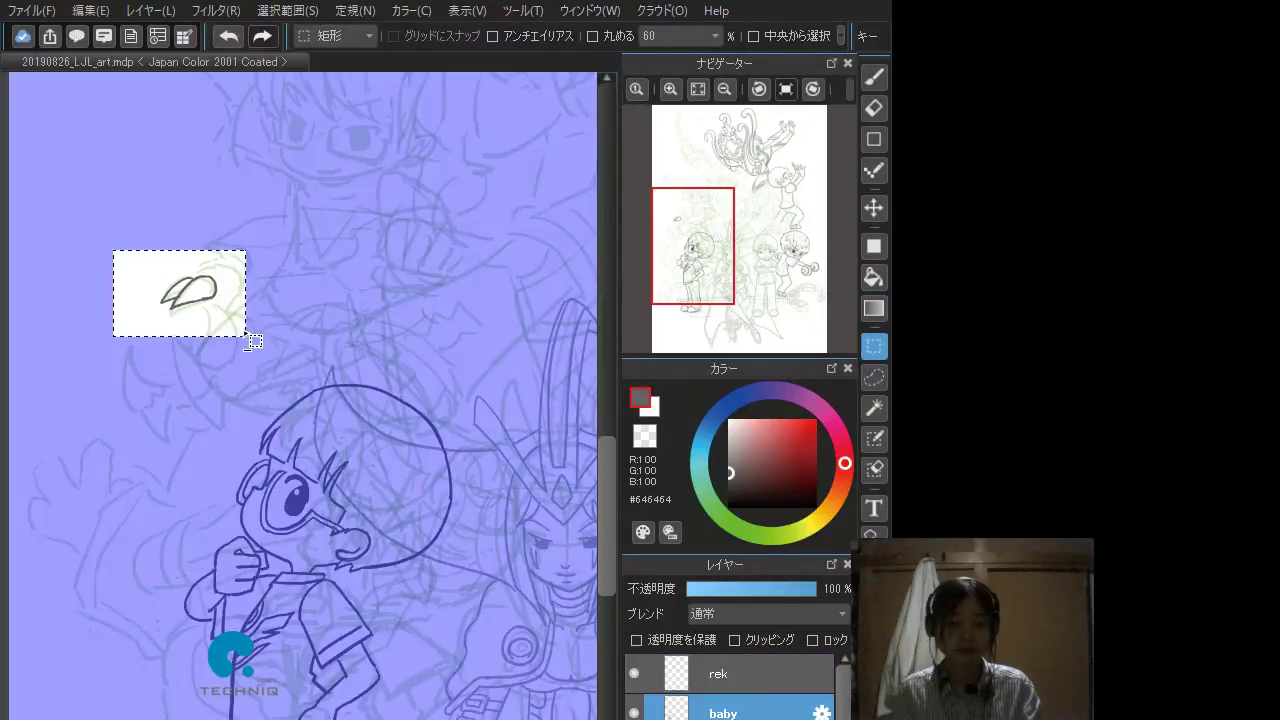
key("ctrl+x")
key("ctrl+v")
key("ctrl+d")
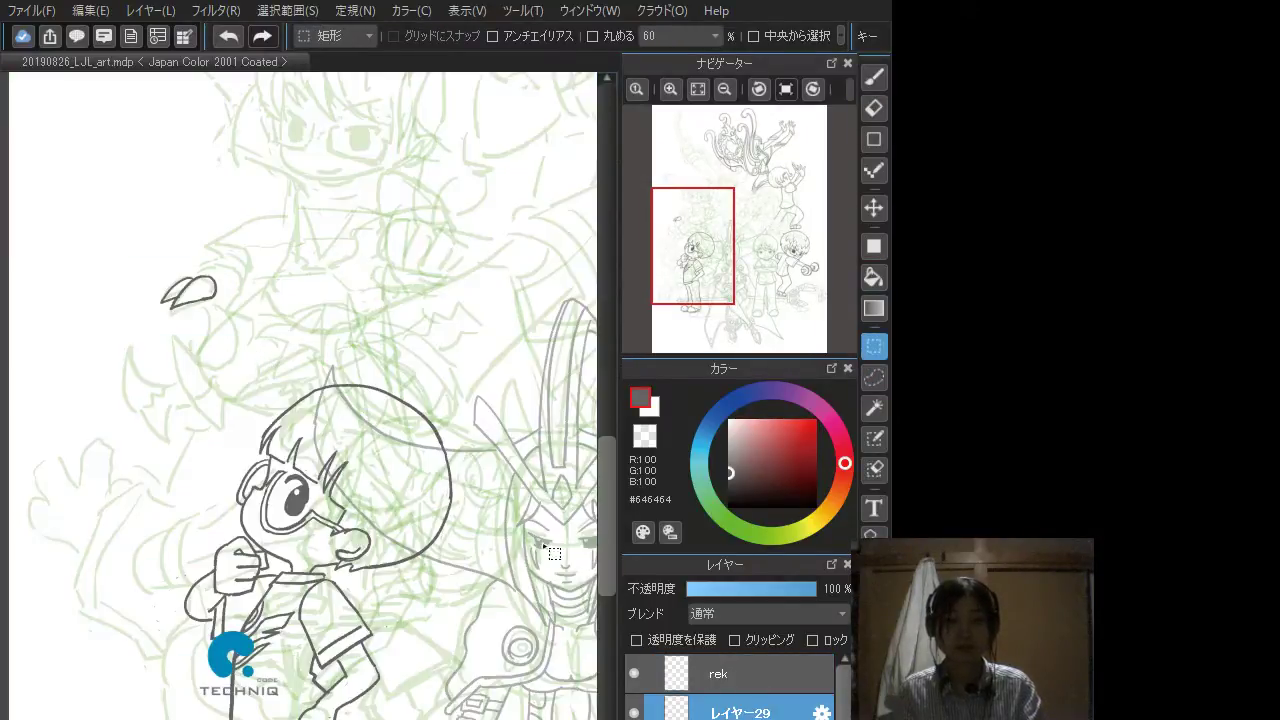
Step: Merge the rek layer down into the pasted claw layer, name the result rek, and return to the brush
left_click(750, 677)
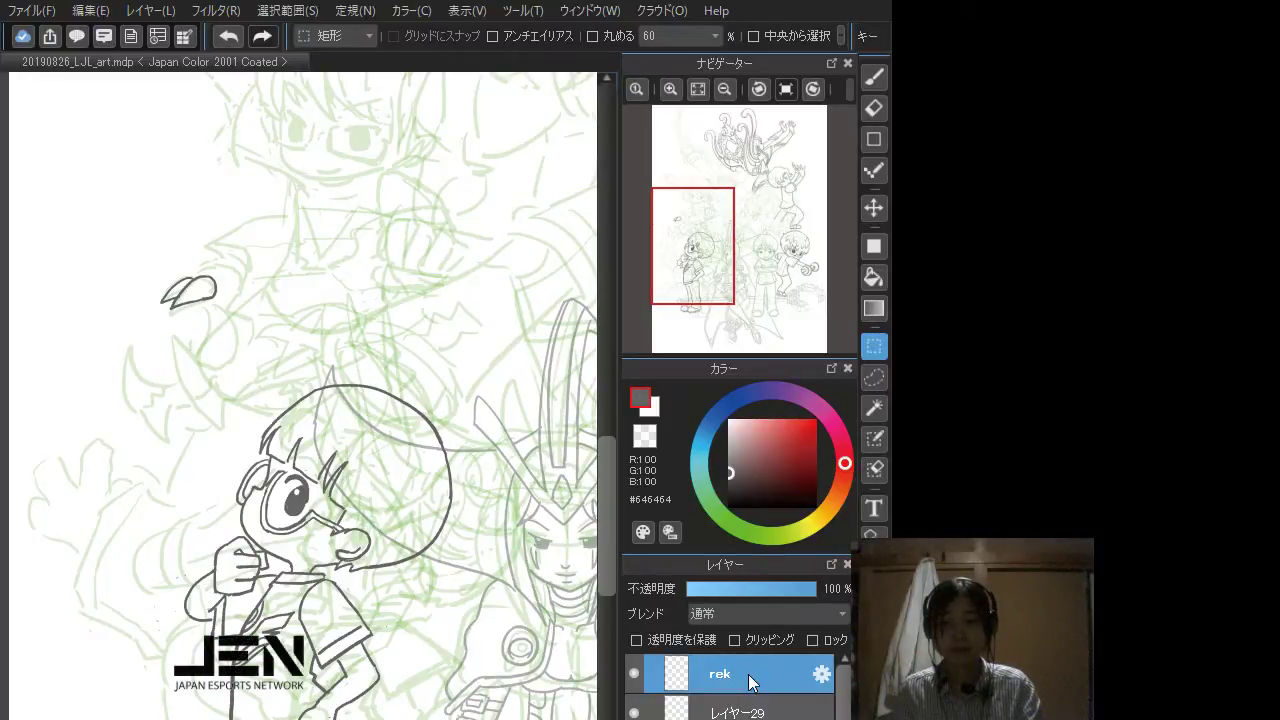
key("ctrl+e")
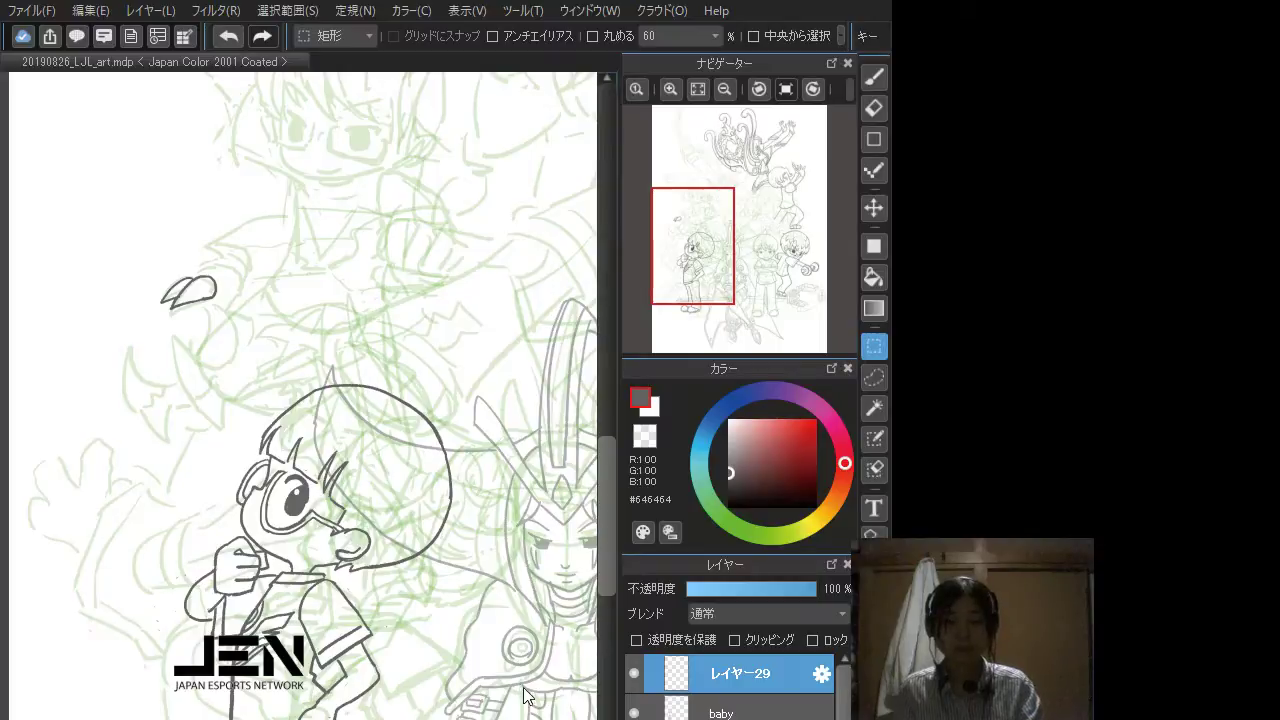
key("ctrl+z")
key("b")
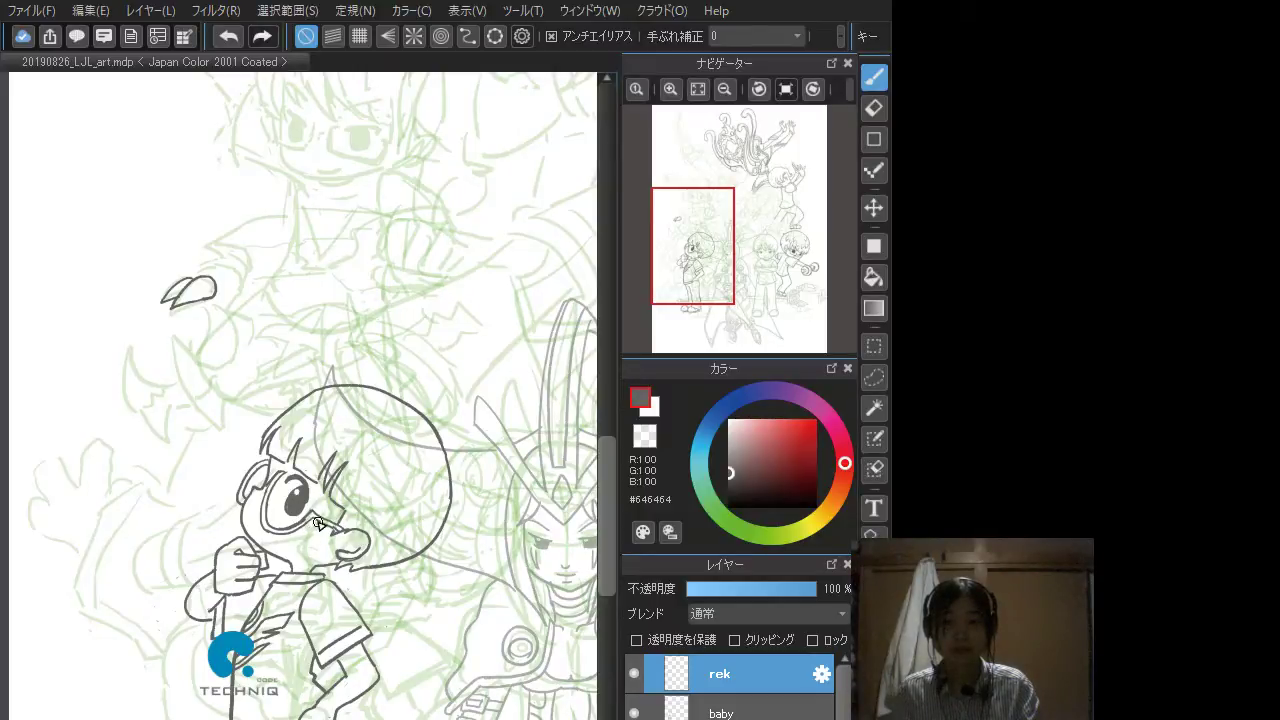
Step: On the baby layer, refine the lower rim of the near glasses lens and the lines beside the eye
left_click(709, 709)
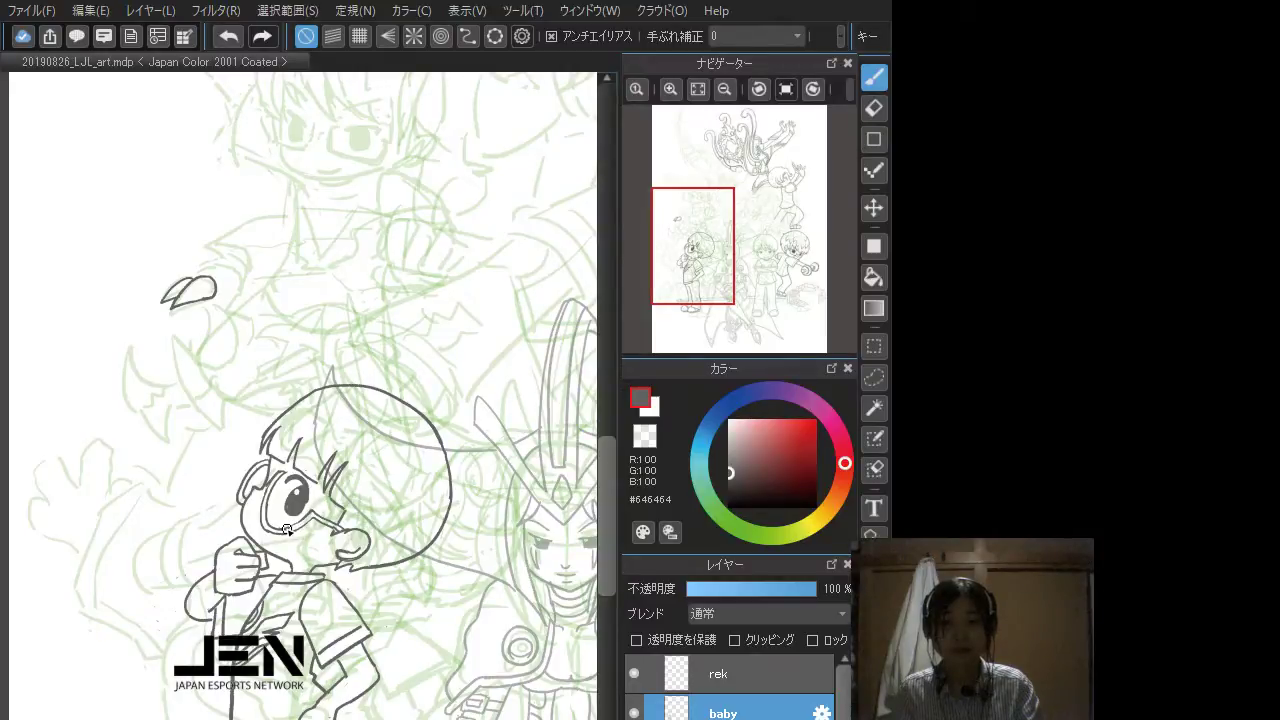
left_click_drag(309, 517, 287, 528)
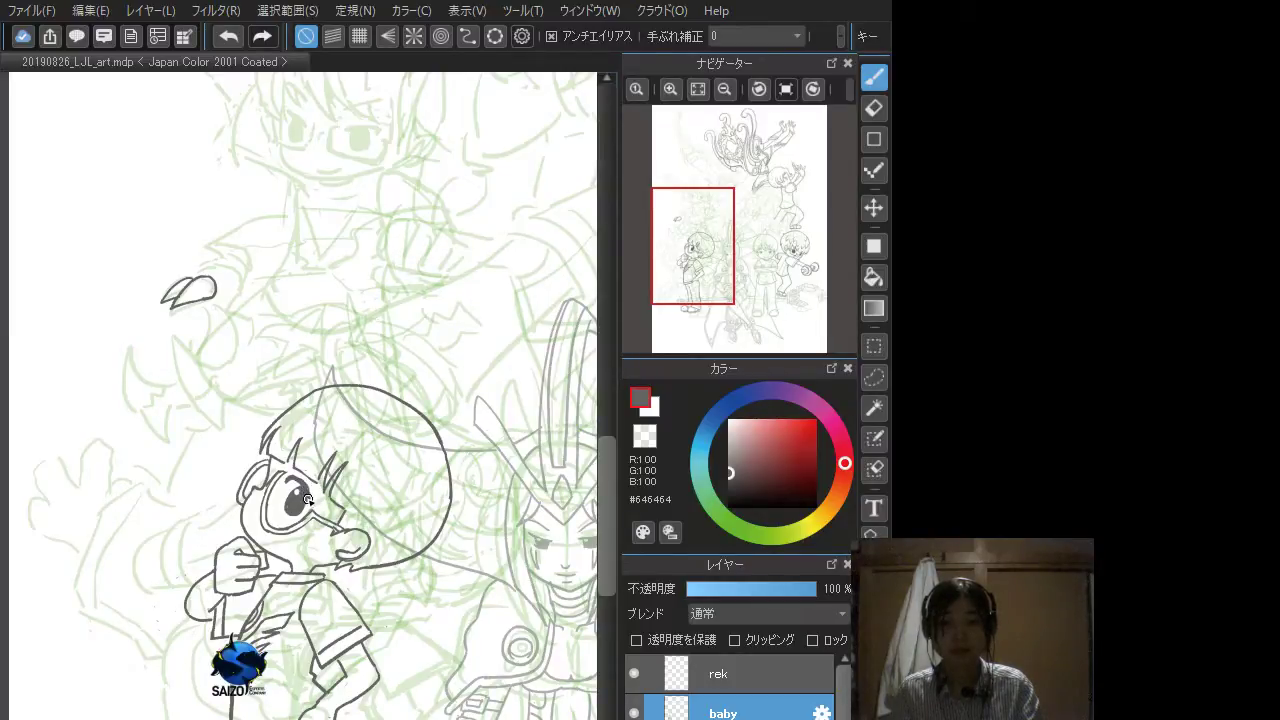
left_click_drag(334, 473, 324, 493)
scroll(320, 229, "down", 3)
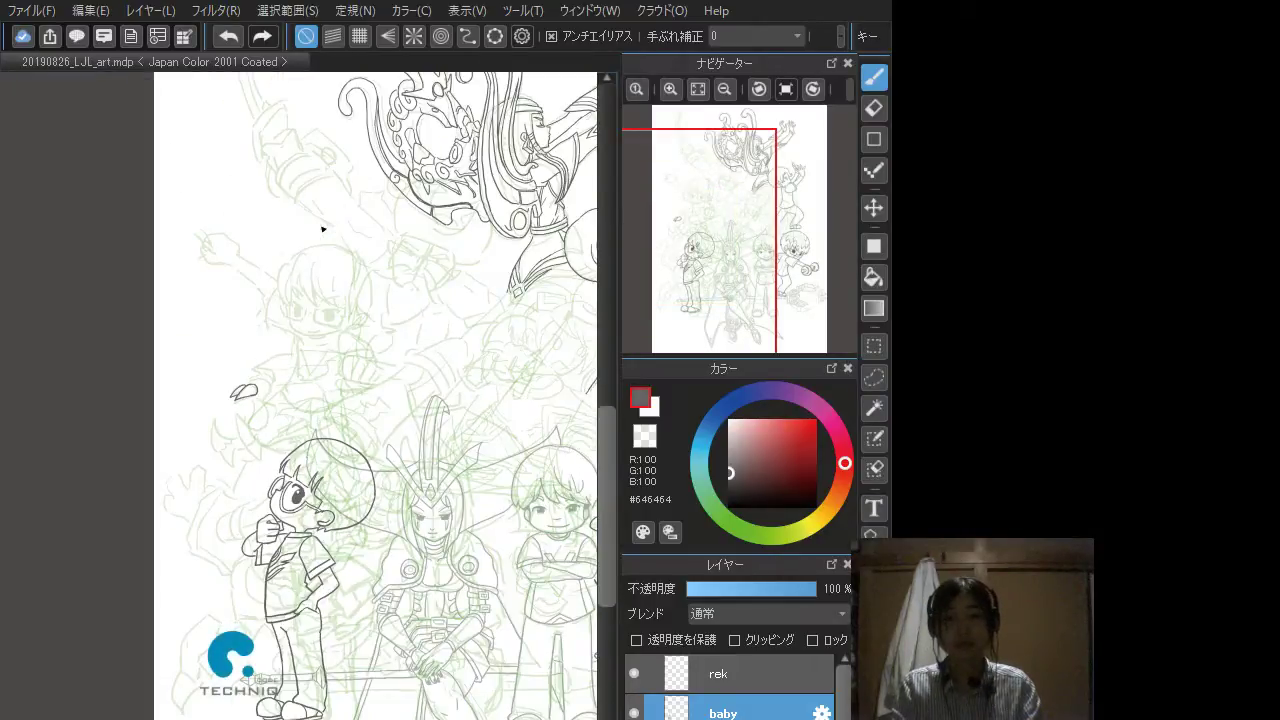
Step: On the rek layer, ink the knuckle curve behind the existing claws and start the upper edge of the forearm plate
scroll(322, 229, "up", 3)
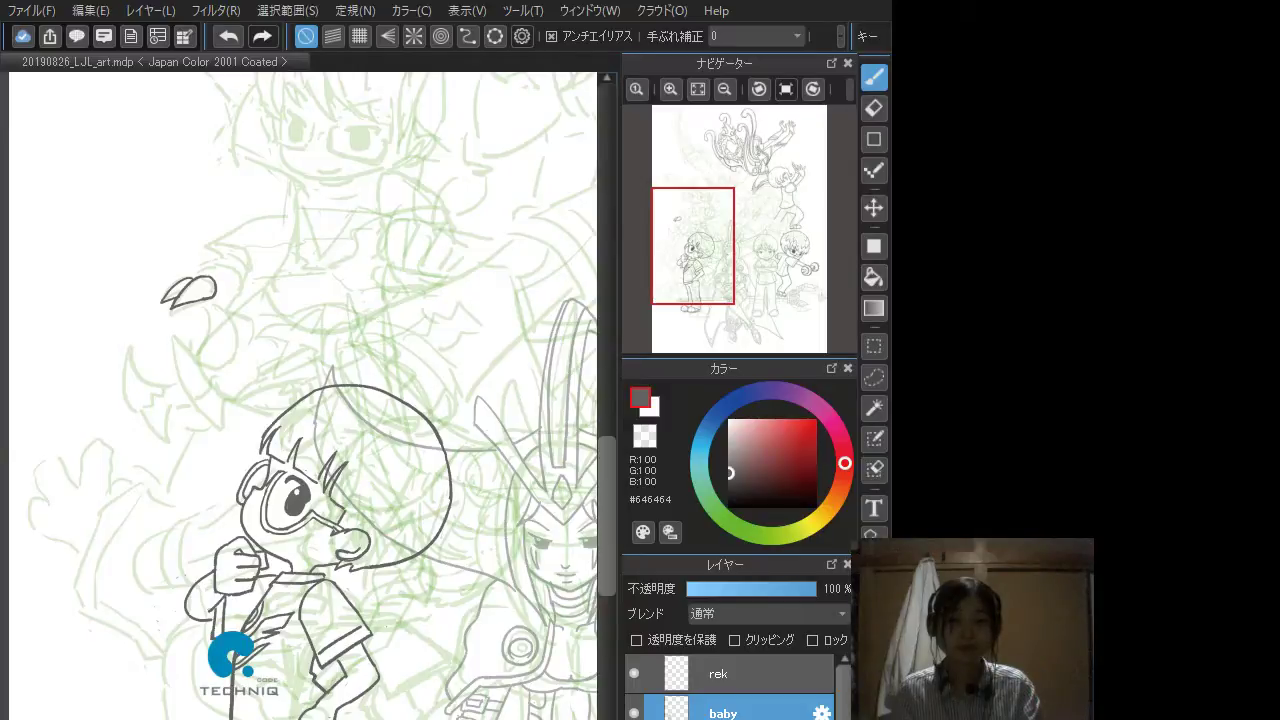
left_click_drag(263, 421, 216, 471)
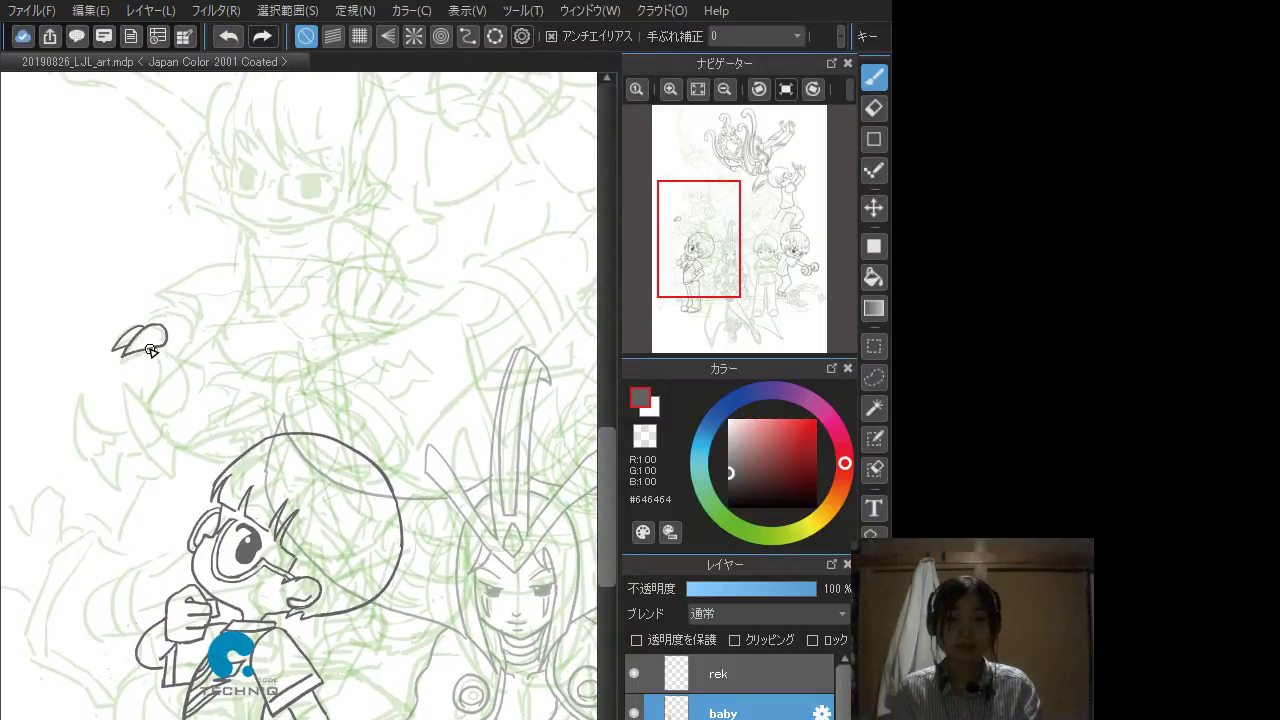
left_click(705, 673)
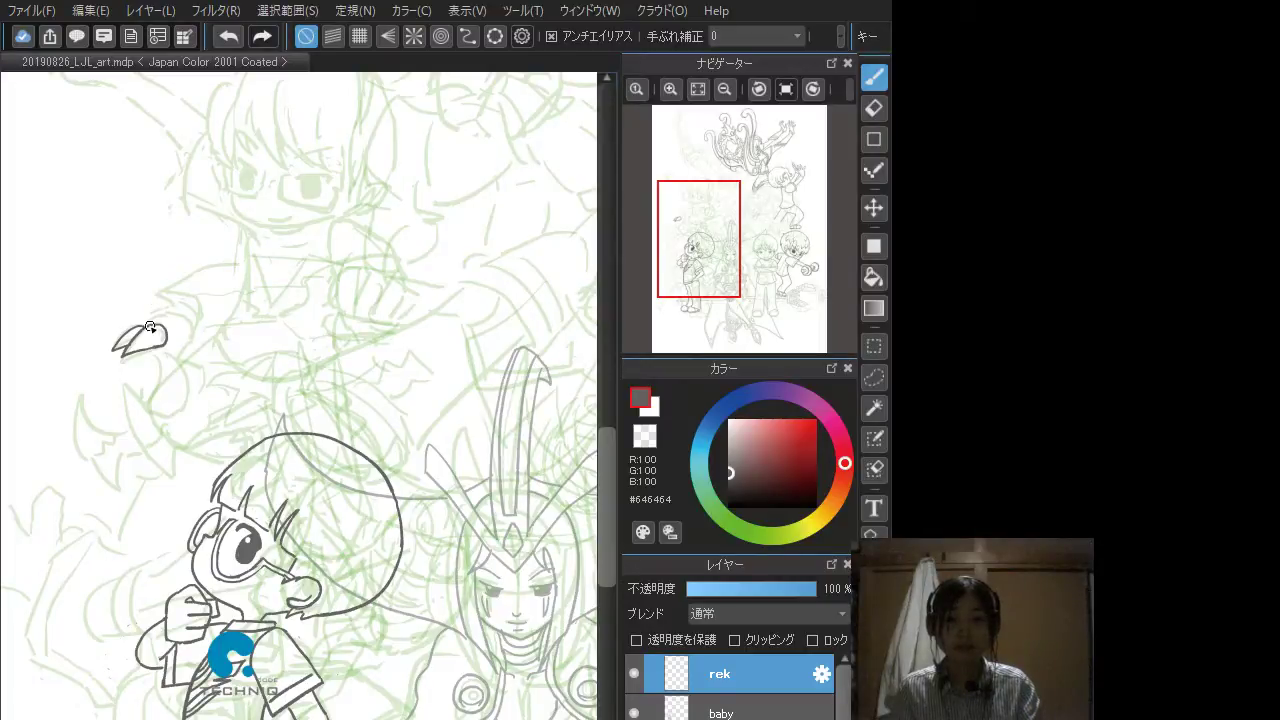
mouse_move(148, 323)
left_mouse_down()
mouse_move(205, 319)
mouse_move(191, 323)
left_mouse_up()
key("ctrl+z")
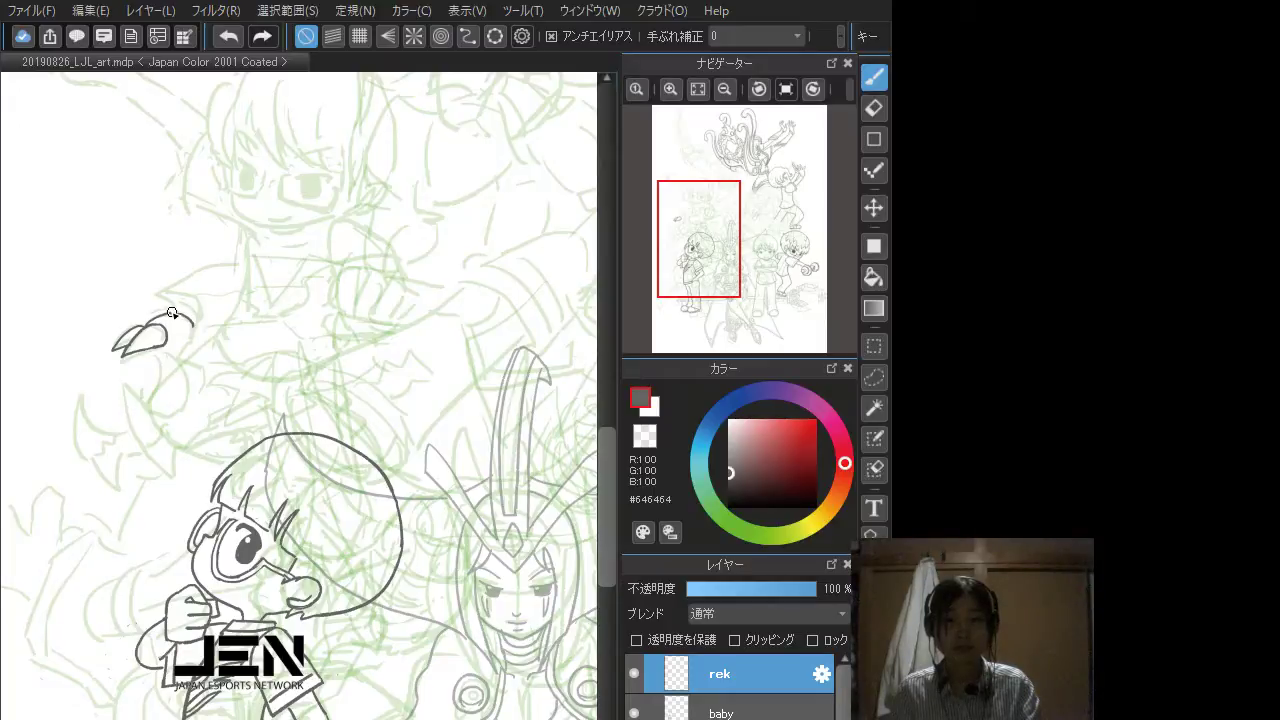
key("ctrl+z")
mouse_move(166, 303)
left_mouse_down()
mouse_move(178, 310)
mouse_move(161, 299)
mouse_move(224, 270)
left_mouse_up()
mouse_move(300, 287)
left_mouse_down()
mouse_move(280, 277)
mouse_move(337, 509)
mouse_move(286, 606)
mouse_move(266, 534)
mouse_move(279, 383)
mouse_move(314, 294)
left_mouse_up()
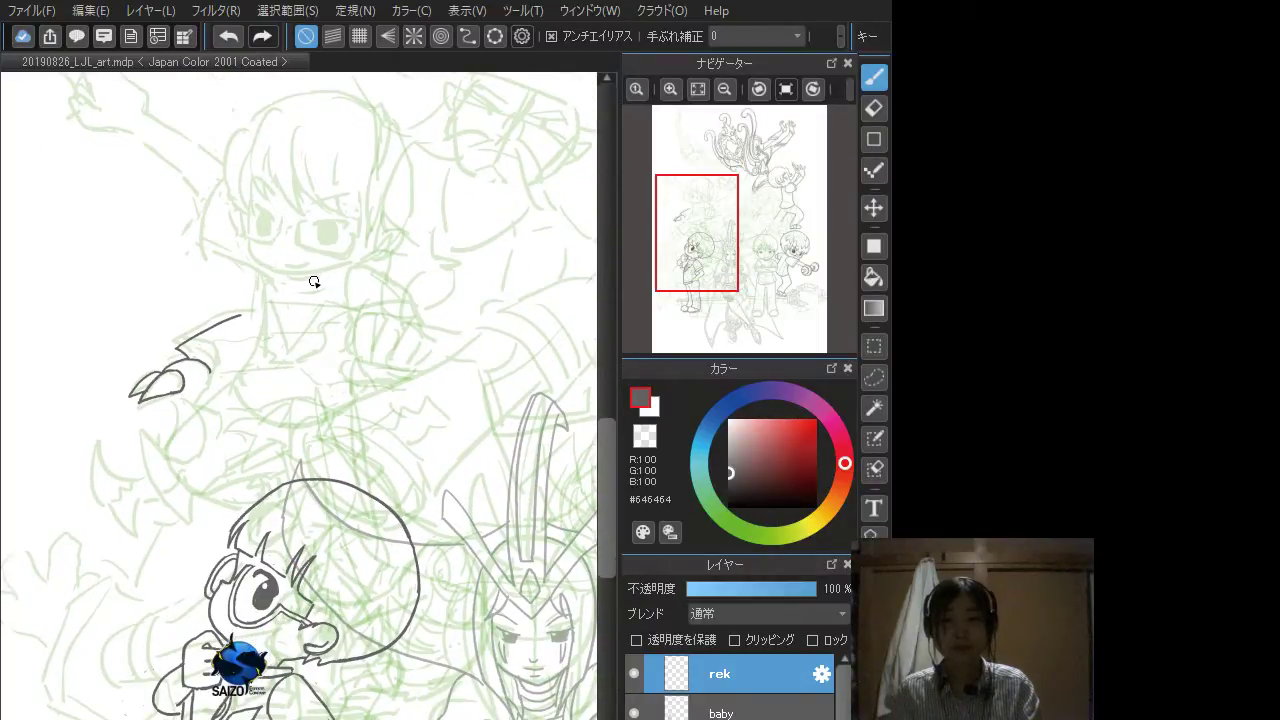
Step: Ink the forearm plate's long upper edge out to its pointed end and back along the underside to a notch
left_click_drag(337, 289, 285, 532)
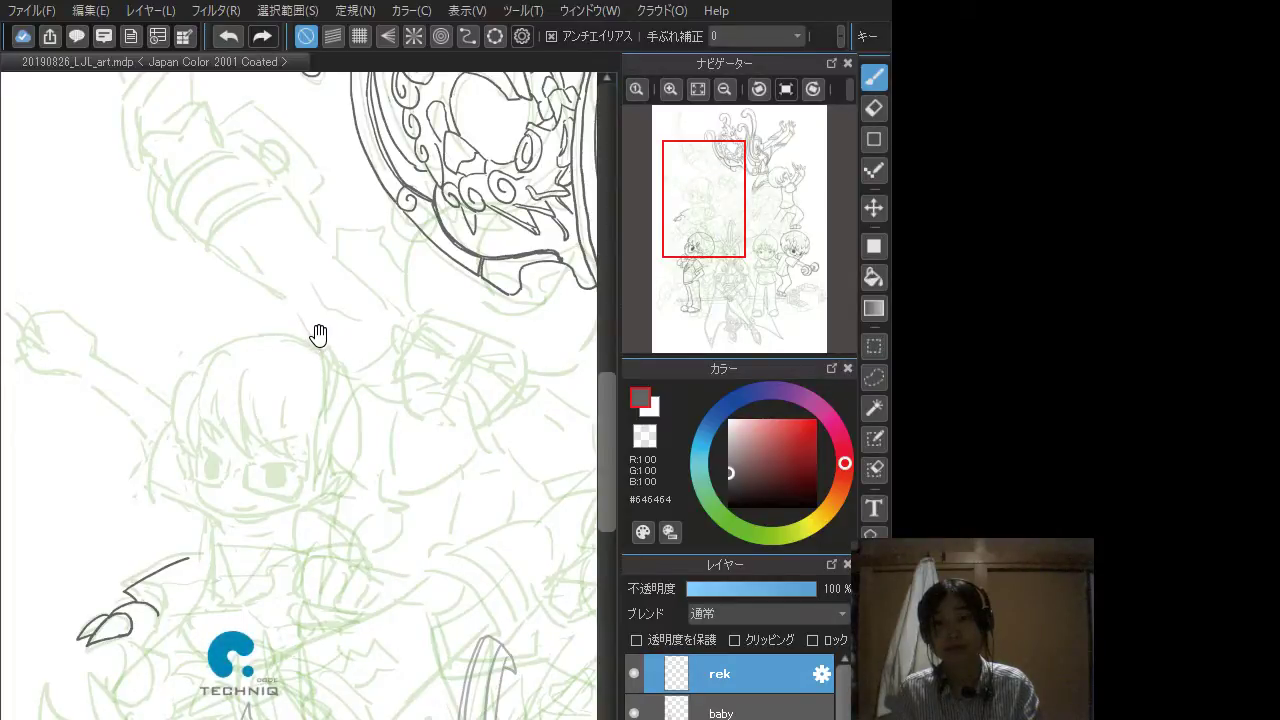
mouse_move(320, 334)
left_mouse_down()
mouse_move(323, 434)
mouse_move(209, 457)
mouse_move(257, 389)
mouse_move(217, 389)
mouse_move(283, 286)
mouse_move(334, 240)
mouse_move(306, 351)
mouse_move(186, 416)
left_mouse_up()
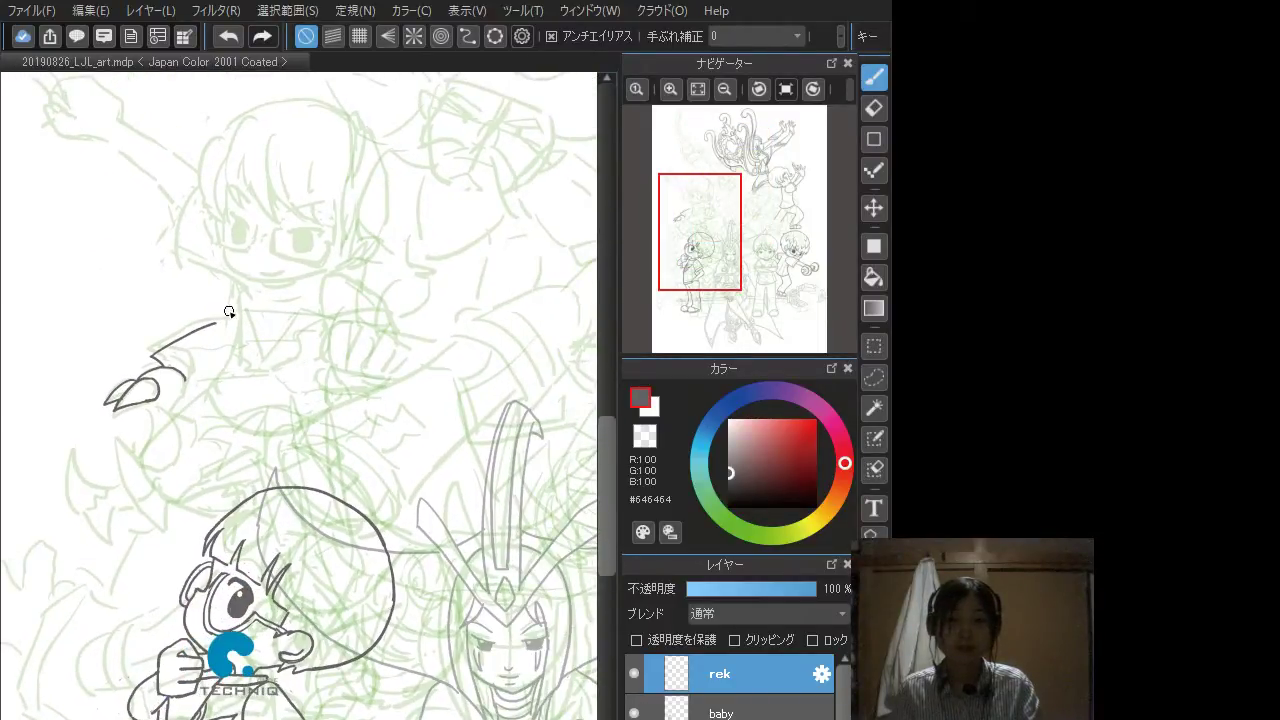
left_click_drag(214, 321, 291, 322)
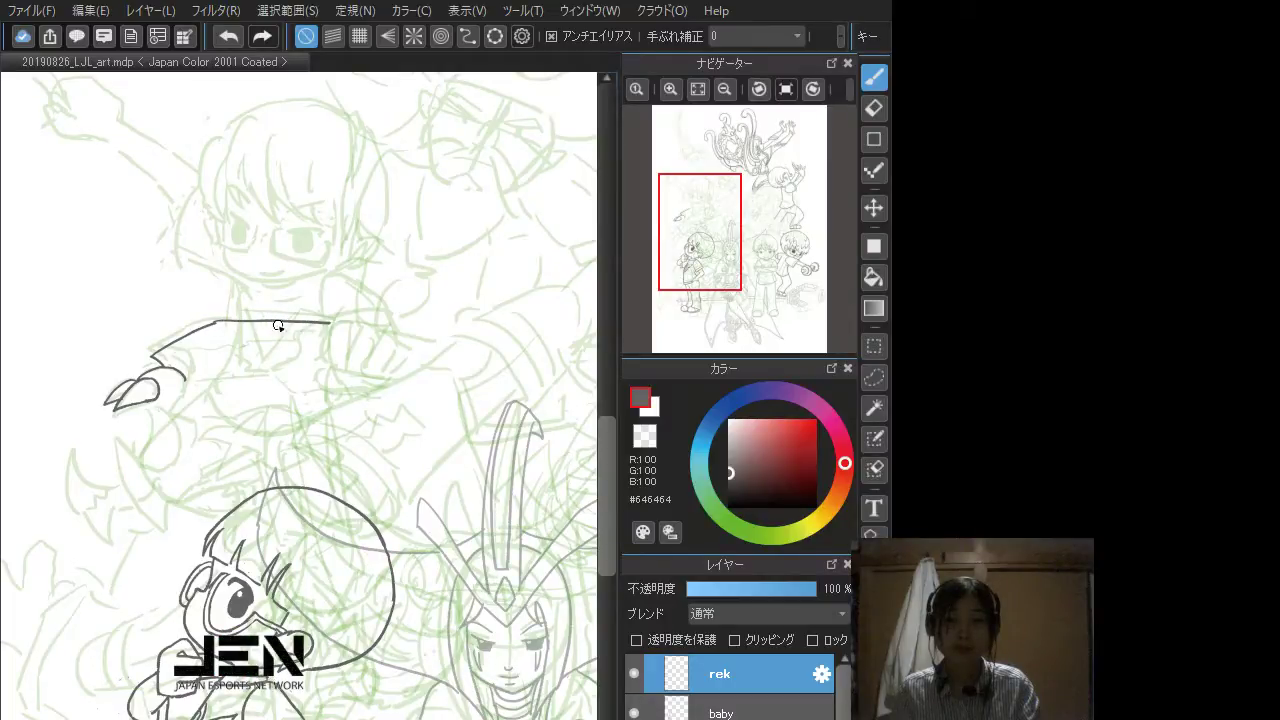
key("ctrl+z")
left_click_drag(212, 322, 351, 330)
key("ctrl+z")
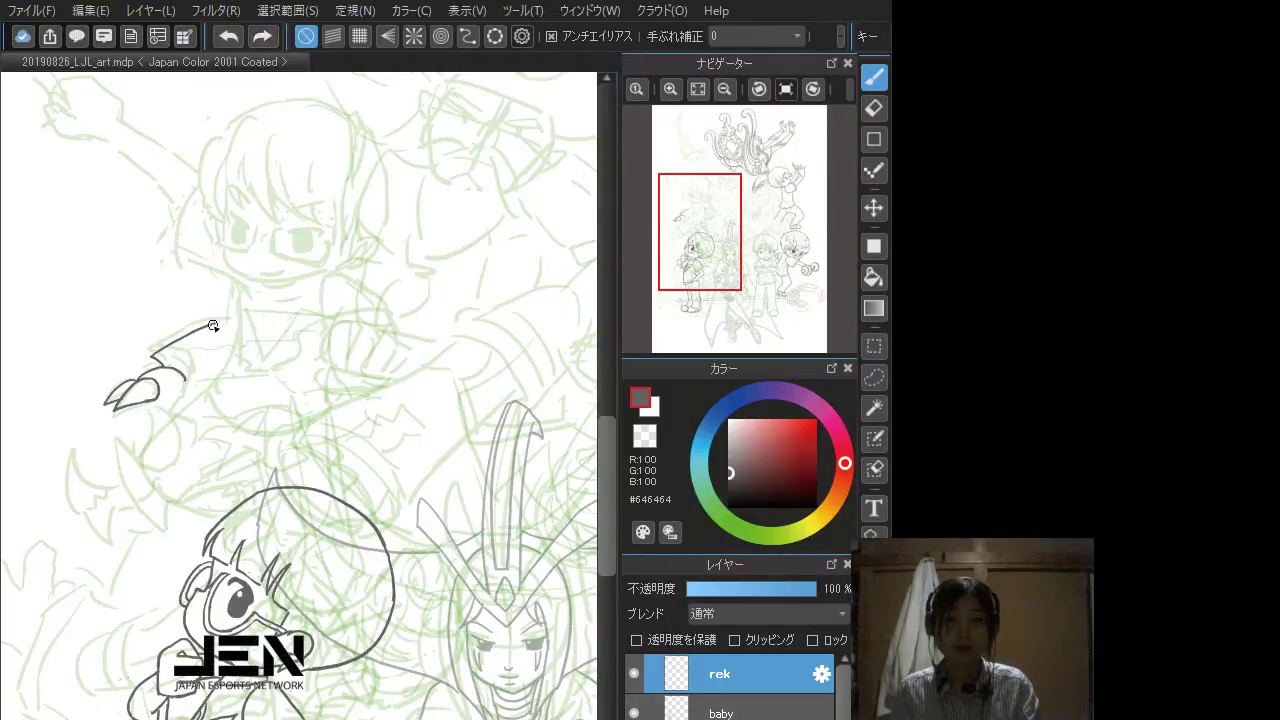
left_click_drag(212, 322, 437, 343)
key("ctrl+z")
mouse_move(360, 331)
left_mouse_down()
mouse_move(433, 342)
mouse_move(412, 379)
mouse_move(364, 407)
mouse_move(397, 433)
mouse_move(367, 422)
left_mouse_up()
key("ctrl+z")
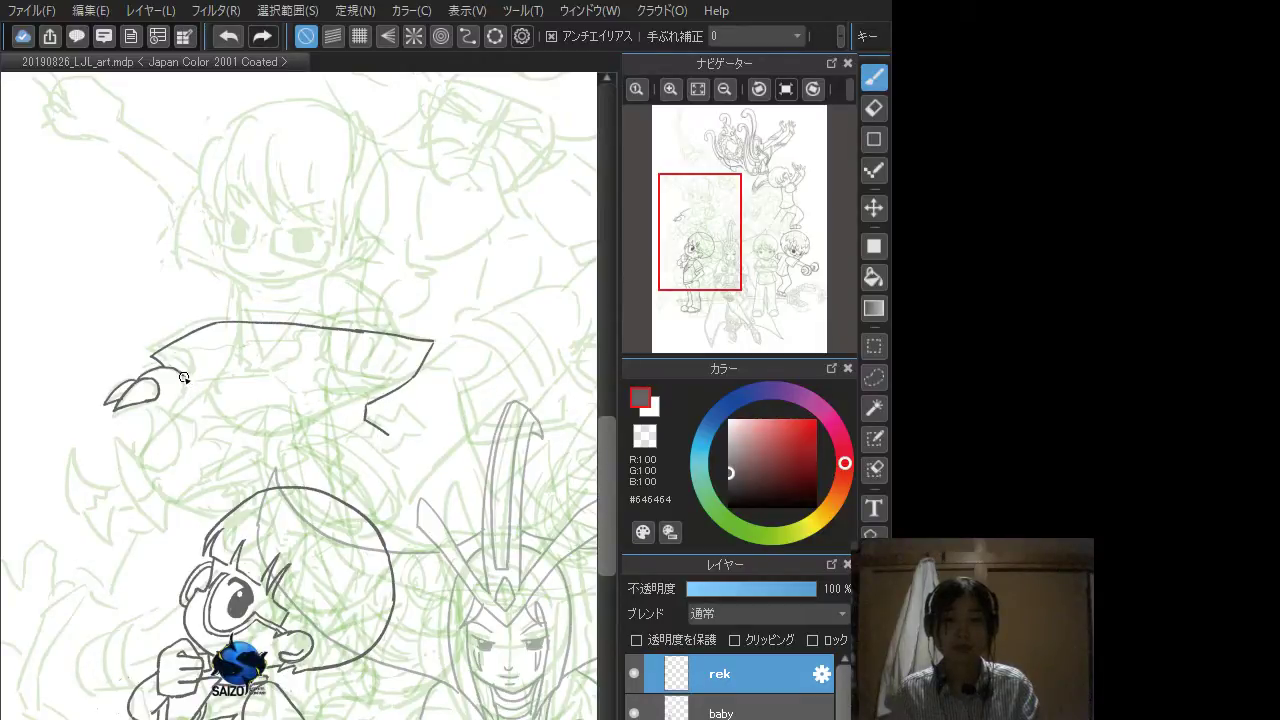
Step: Ink the wrist edge of the forearm plate behind the knuckle and the curved finger below the upper claws
left_click_drag(155, 356, 189, 376)
mouse_move(187, 391)
left_mouse_down()
mouse_move(180, 412)
mouse_move(203, 420)
mouse_move(183, 418)
left_mouse_up()
key("ctrl+z")
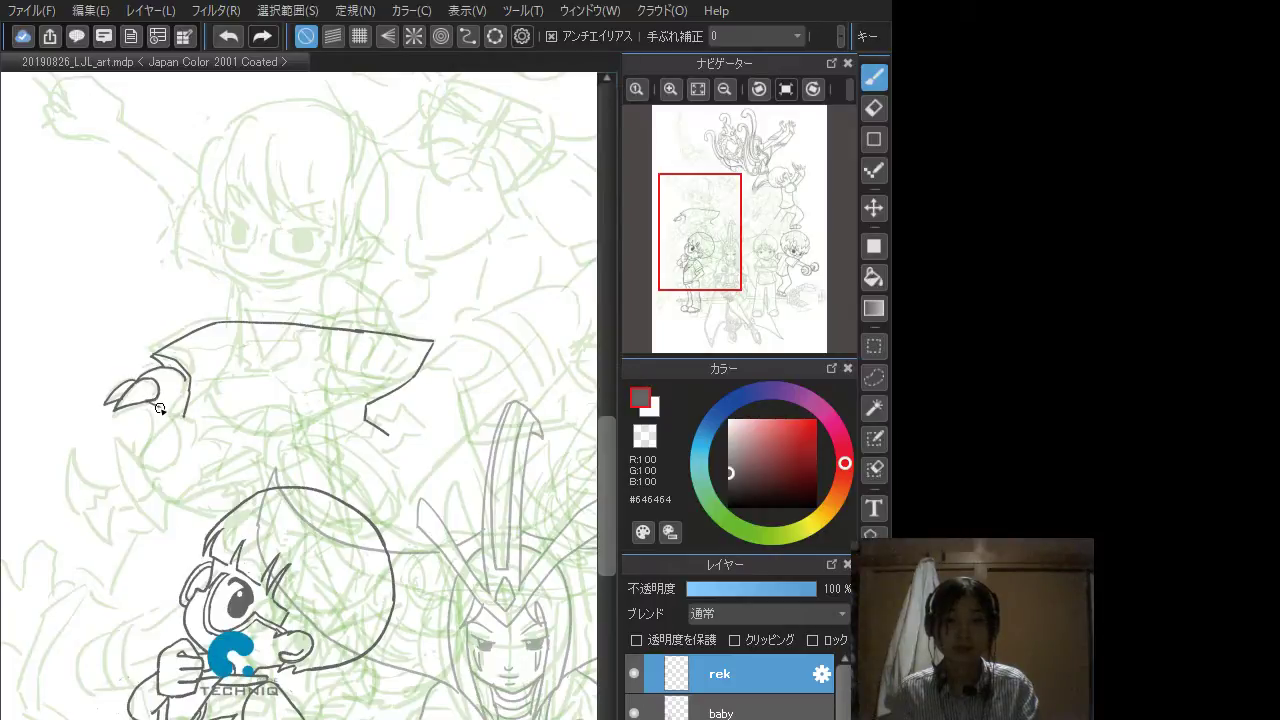
mouse_move(166, 418)
left_mouse_down()
mouse_move(176, 456)
mouse_move(150, 468)
left_mouse_up()
left_click_drag(143, 401, 152, 450)
key("ctrl+z")
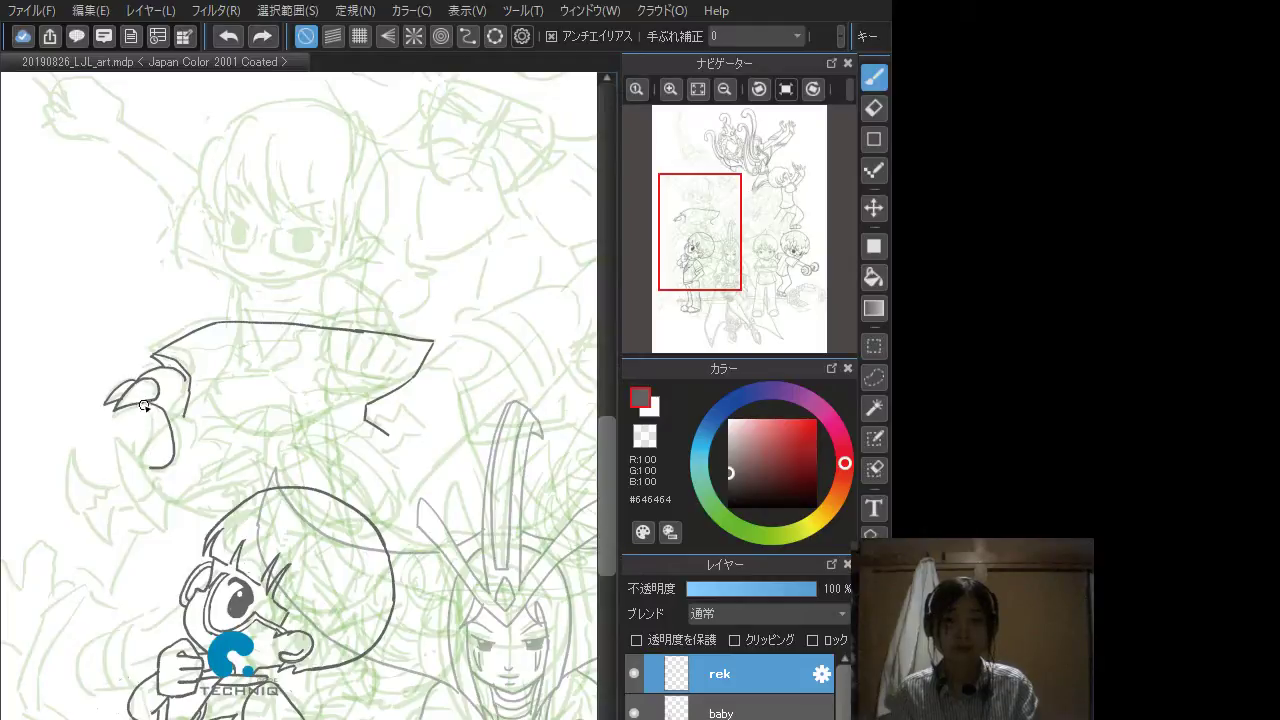
mouse_move(145, 403)
left_mouse_down()
mouse_move(143, 462)
mouse_move(159, 433)
mouse_move(128, 415)
mouse_move(159, 434)
left_mouse_up()
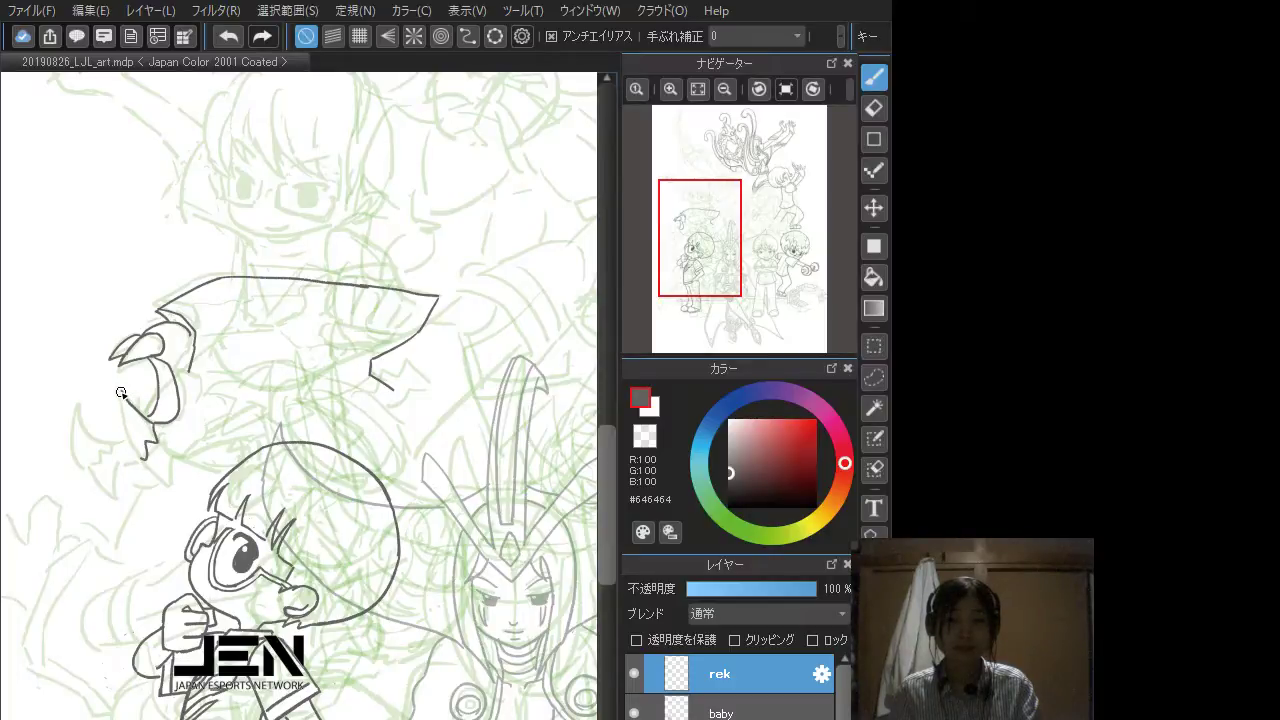
Step: Ink the two large lower claws with their jagged bases and the short line joining them
mouse_move(121, 393)
left_mouse_down()
mouse_move(134, 454)
mouse_move(163, 490)
mouse_move(174, 450)
left_mouse_up()
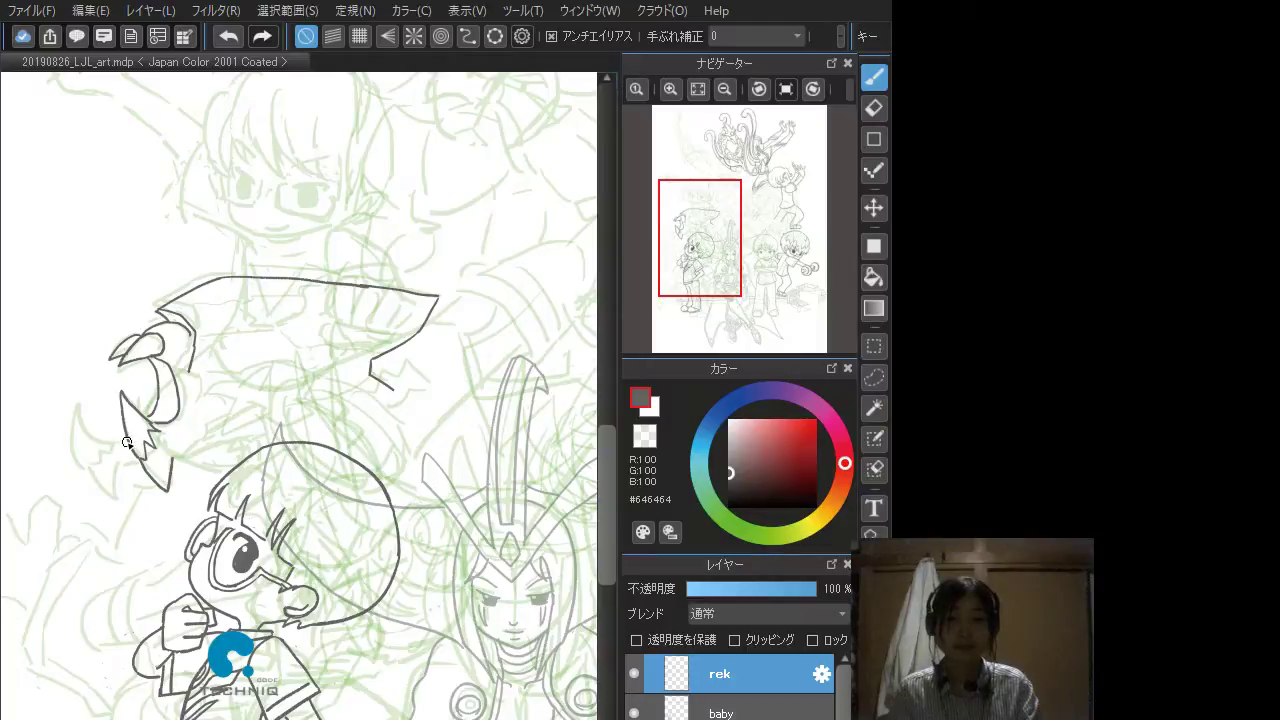
mouse_move(124, 440)
left_mouse_down()
mouse_move(80, 399)
mouse_move(92, 463)
left_mouse_up()
key("ctrl+z")
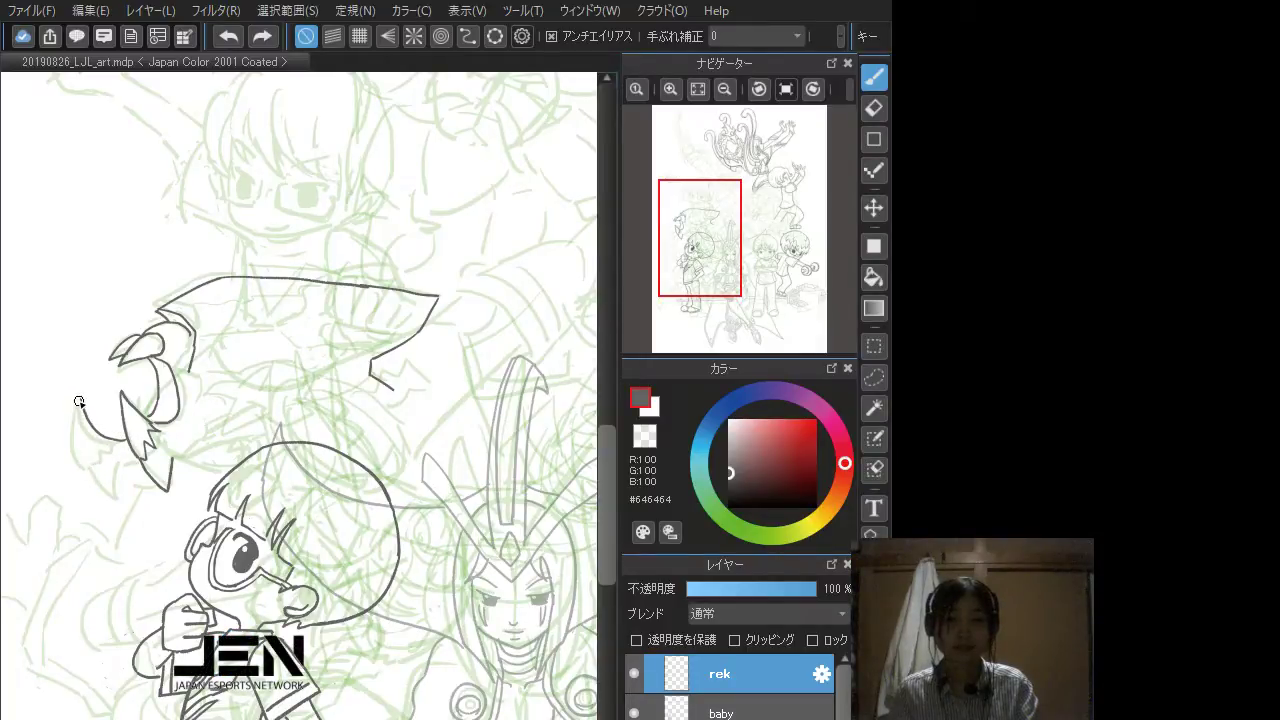
left_click_drag(81, 400, 88, 467)
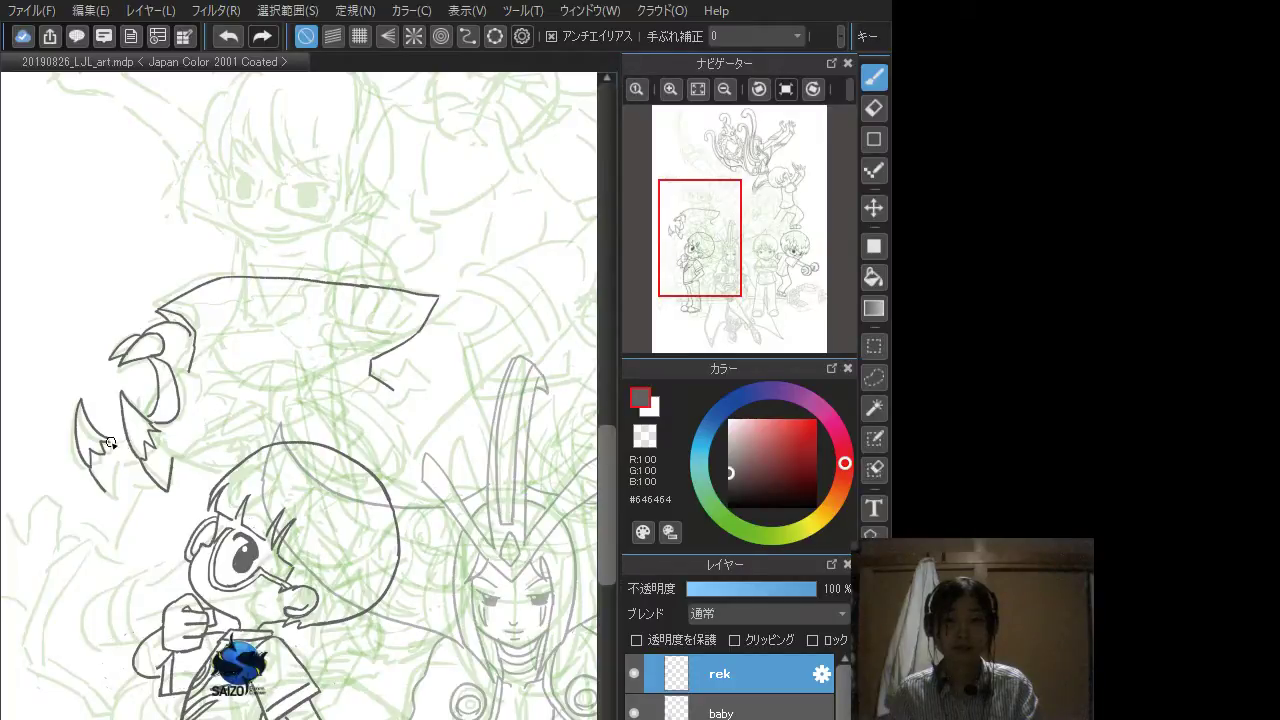
left_click_drag(115, 441, 126, 437)
left_click_drag(113, 498, 140, 461)
key("ctrl+z")
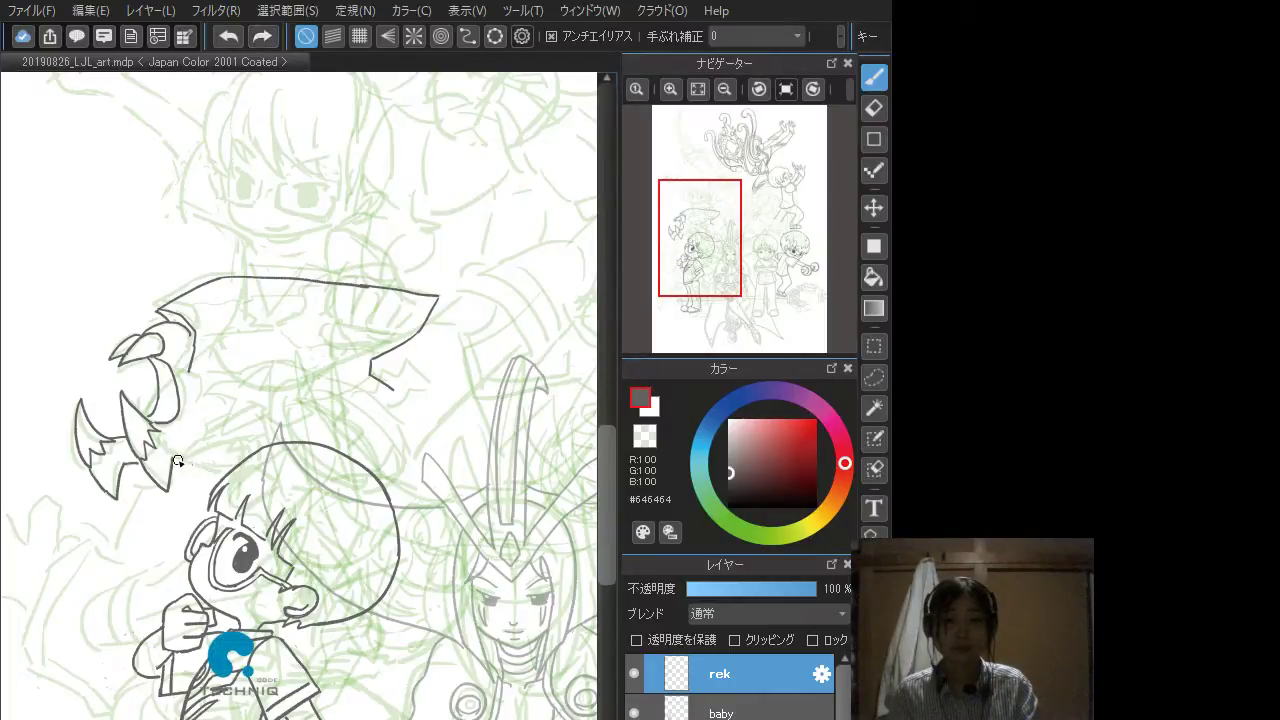
Step: Ink the lower edge of the hand from the inner large claw toward the boy's hair
key("ctrl+z")
left_click_drag(173, 459, 214, 451)
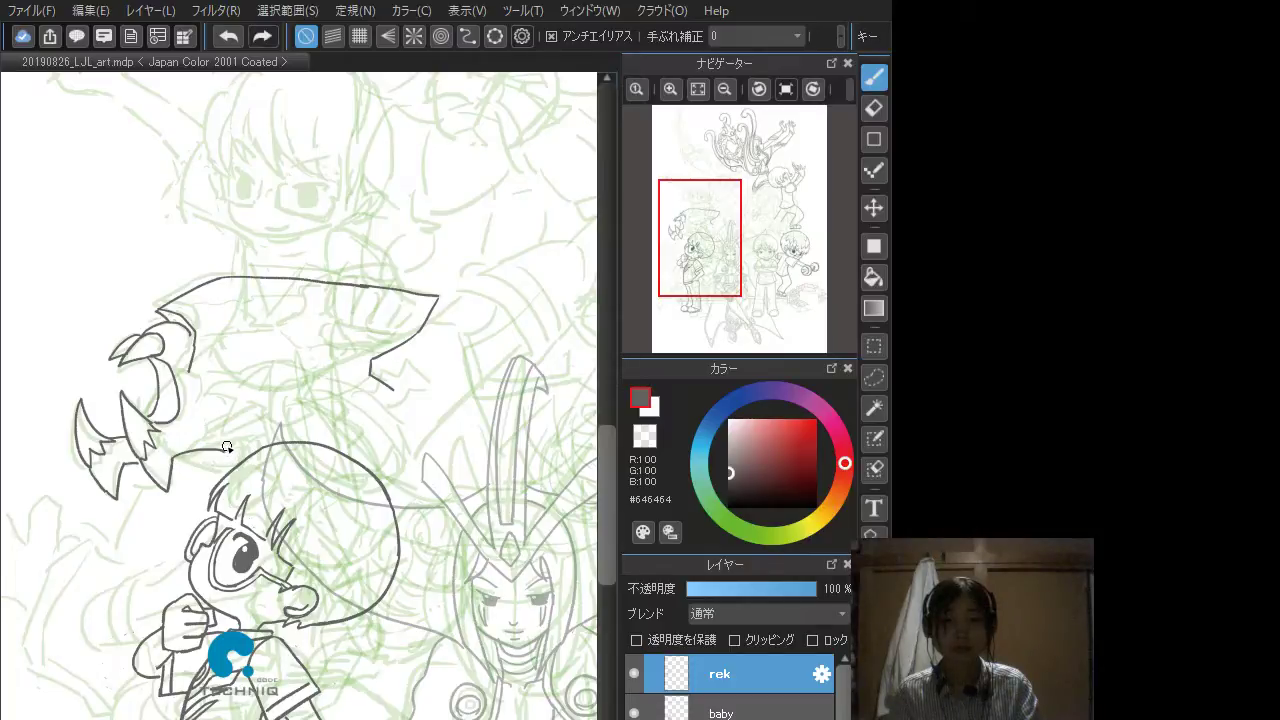
key("ctrl+z")
left_click_drag(172, 459, 234, 449)
key("ctrl+z")
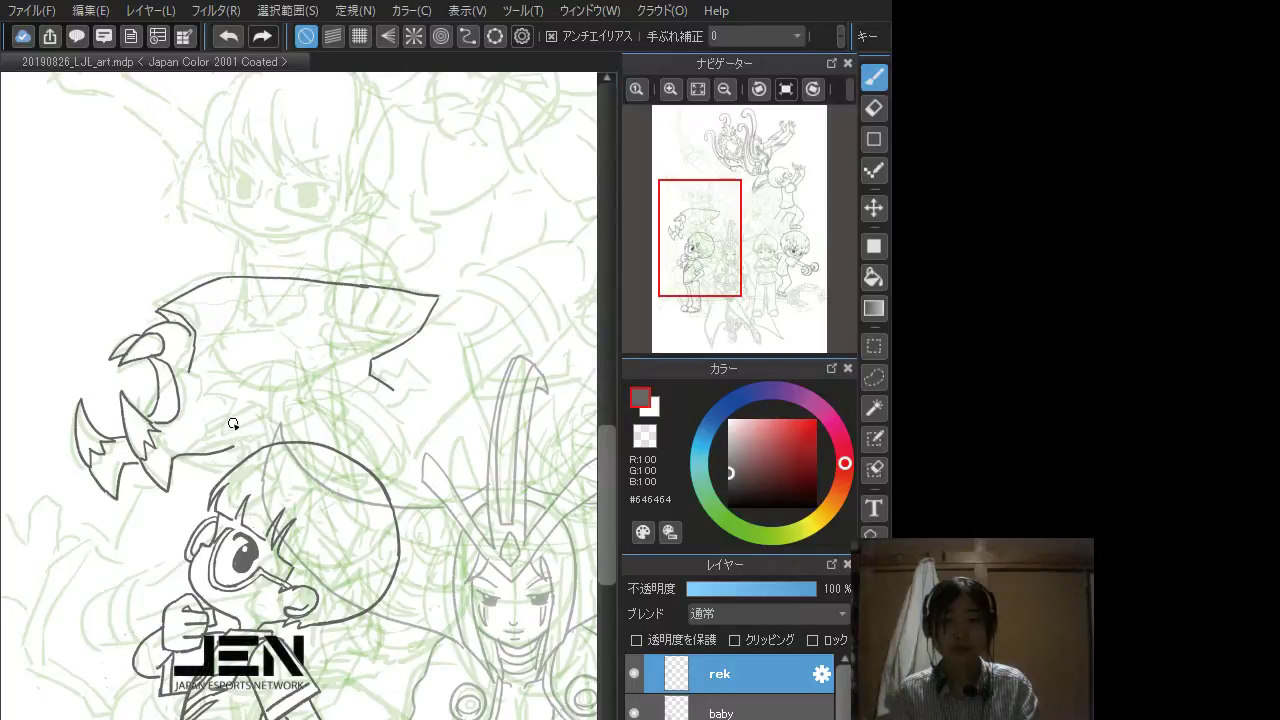
key("ctrl+z")
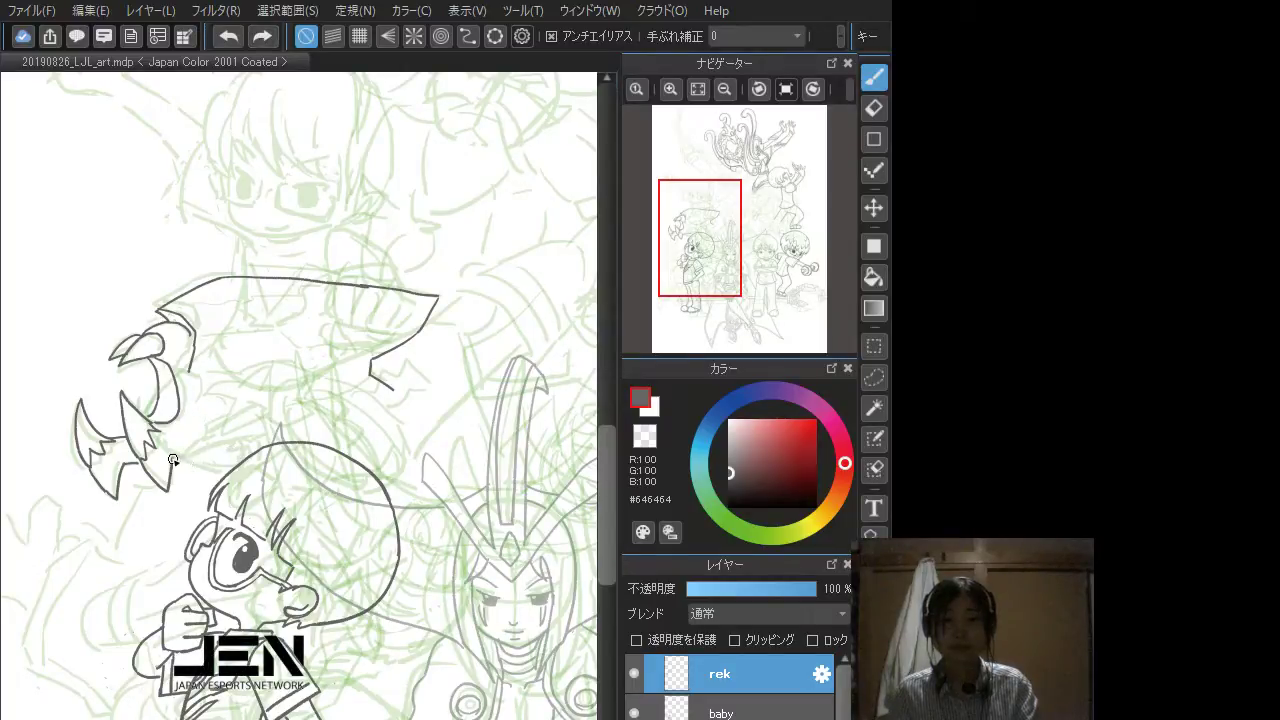
left_click_drag(172, 457, 230, 463)
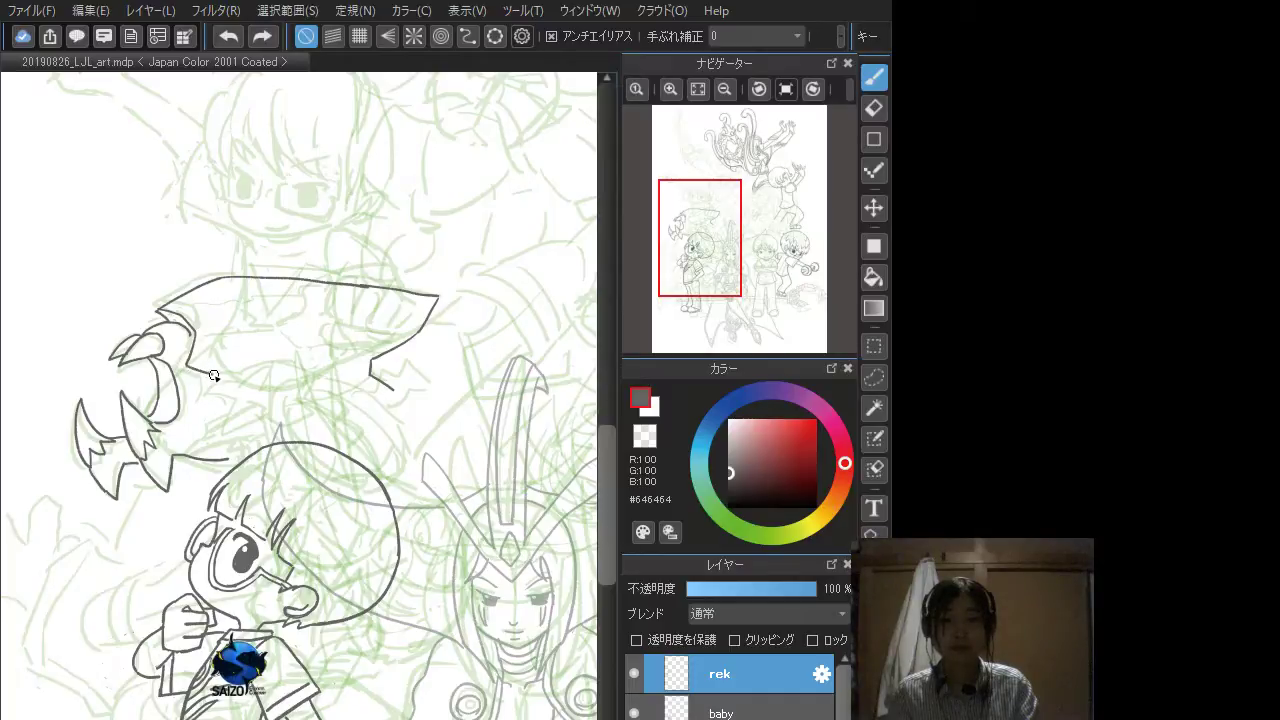
Step: Ink the plate's lower wrist corner and the wavy ridge line running inward beneath its upper edge
left_click_drag(217, 377, 218, 379)
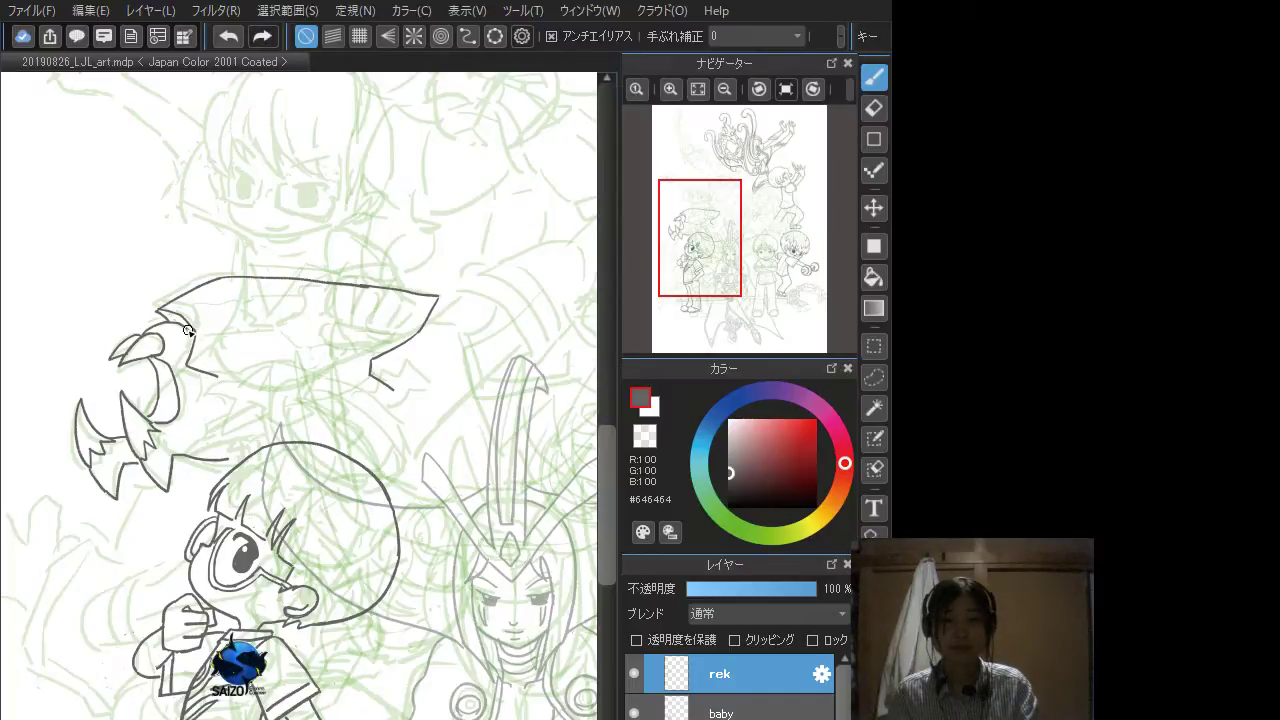
key("ctrl+z")
mouse_move(192, 329)
left_mouse_down()
mouse_move(188, 370)
mouse_move(212, 383)
left_mouse_up()
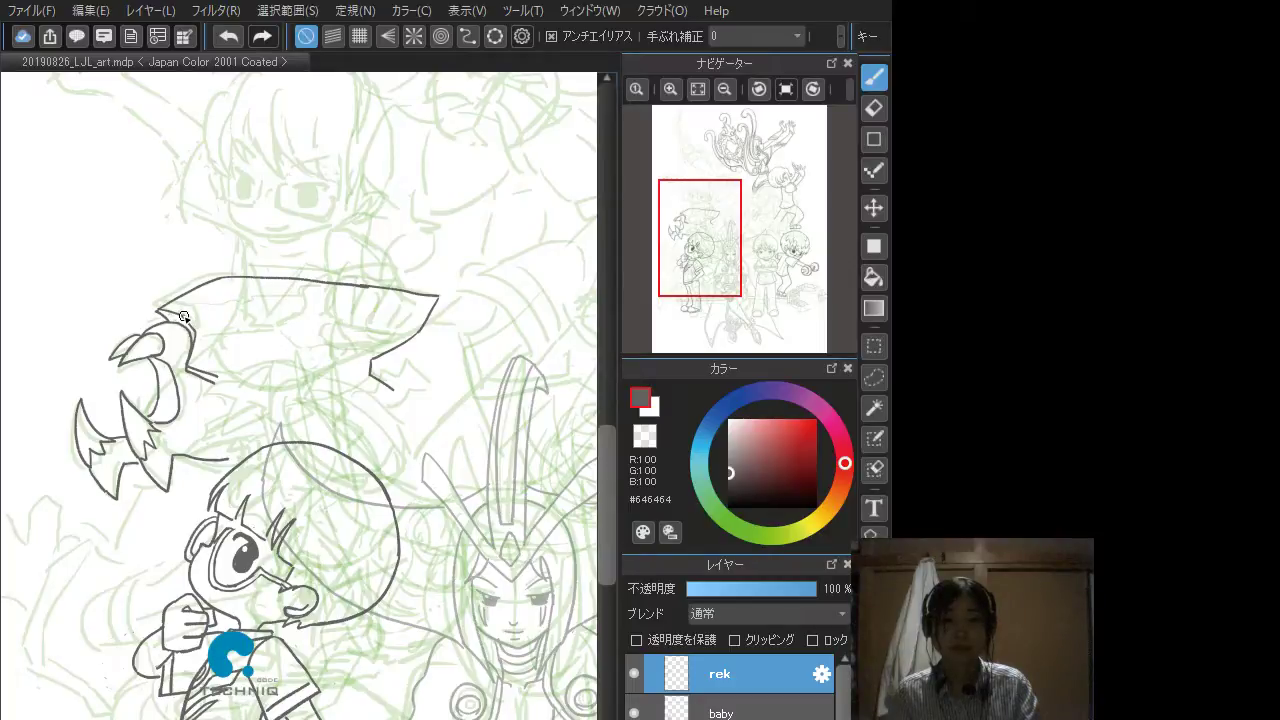
left_click_drag(184, 316, 230, 321)
mouse_move(232, 325)
left_mouse_down()
mouse_move(292, 325)
mouse_move(226, 323)
mouse_move(320, 327)
left_mouse_up()
key("ctrl+z")
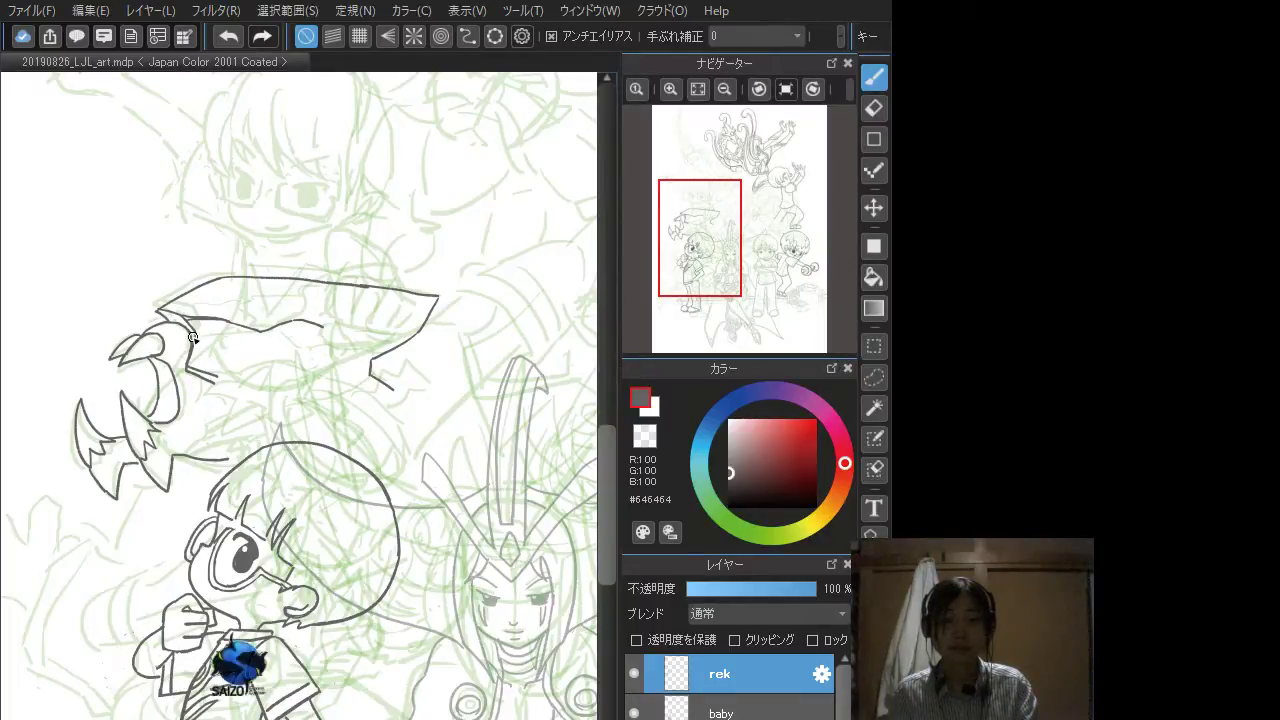
Step: Rework the wrist edge of the forearm plate into an angular bend that meets the lower corner
mouse_move(192, 340)
left_mouse_down()
mouse_move(244, 346)
mouse_move(195, 349)
mouse_move(192, 367)
mouse_move(200, 345)
left_mouse_up()
key("ctrl+z")
key("ctrl+z")
key("ctrl+z")
left_click_drag(200, 345, 189, 364)
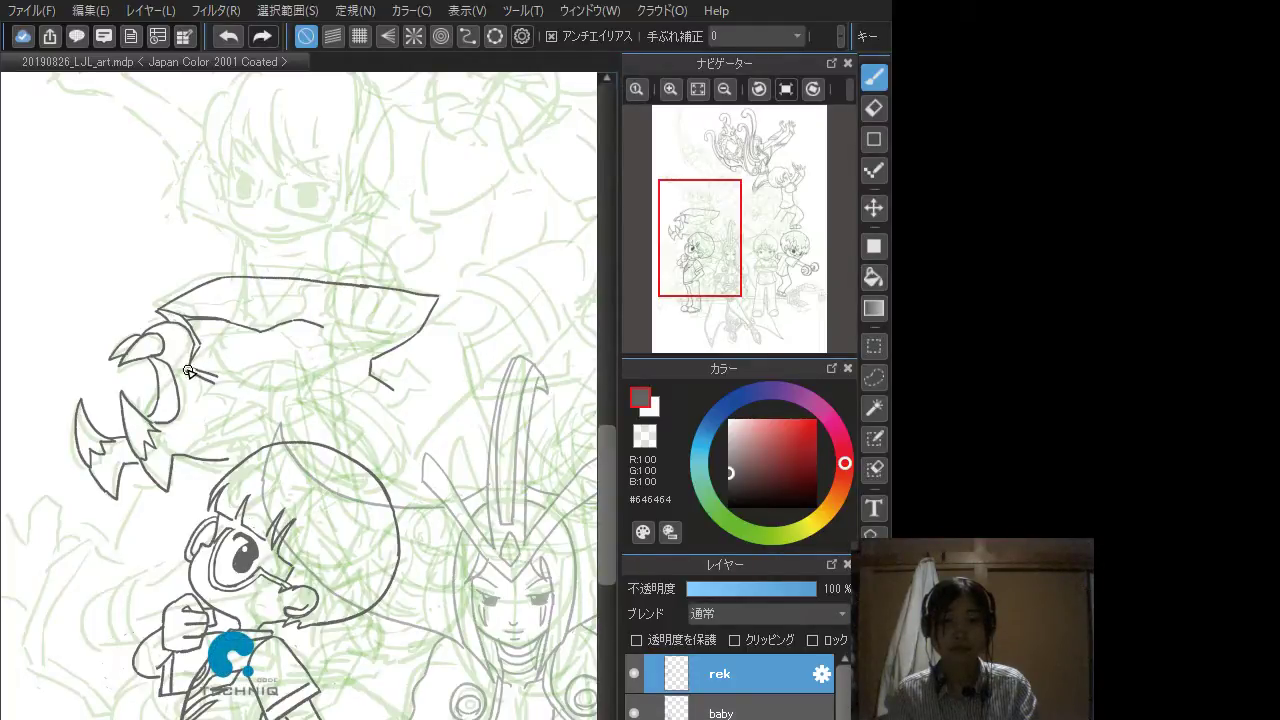
key("ctrl+z")
left_click_drag(188, 370, 207, 375)
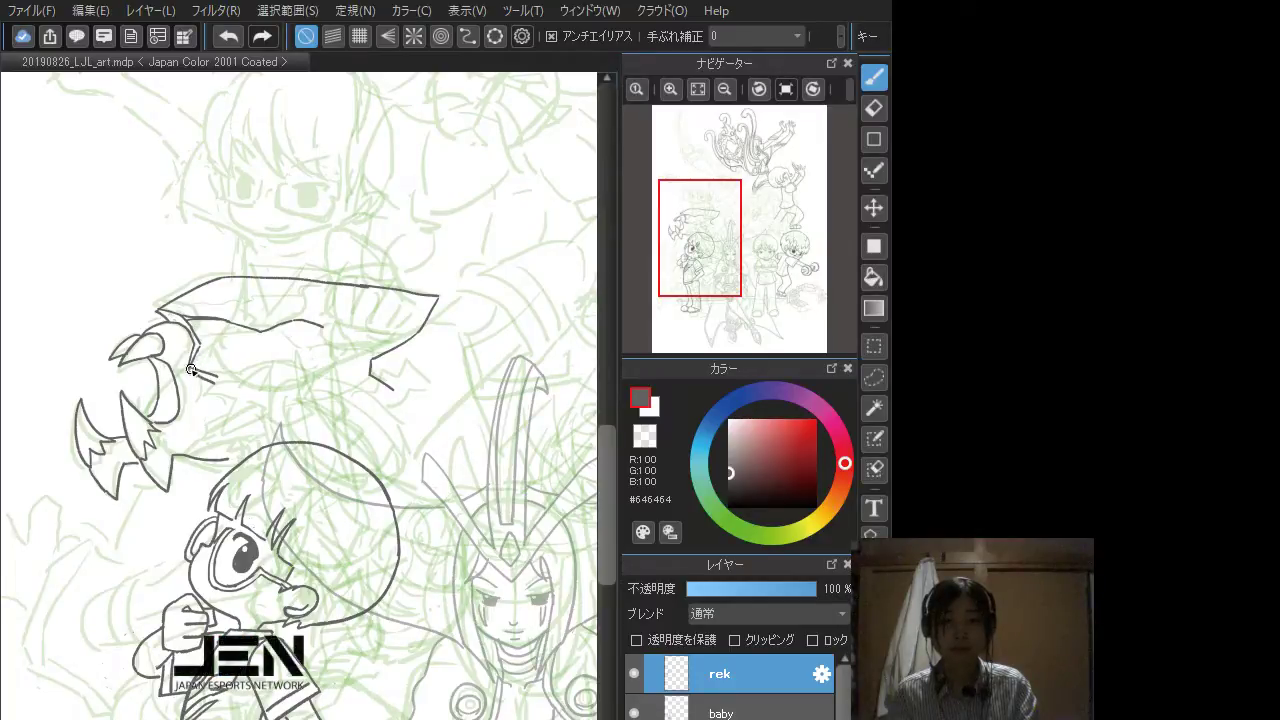
left_click_drag(191, 361, 188, 370)
Step: Ink the seam across the middle of the forearm from the wrist bend, ending in a jagged edge at the notch
left_click_drag(202, 344, 299, 356)
key("ctrl+z")
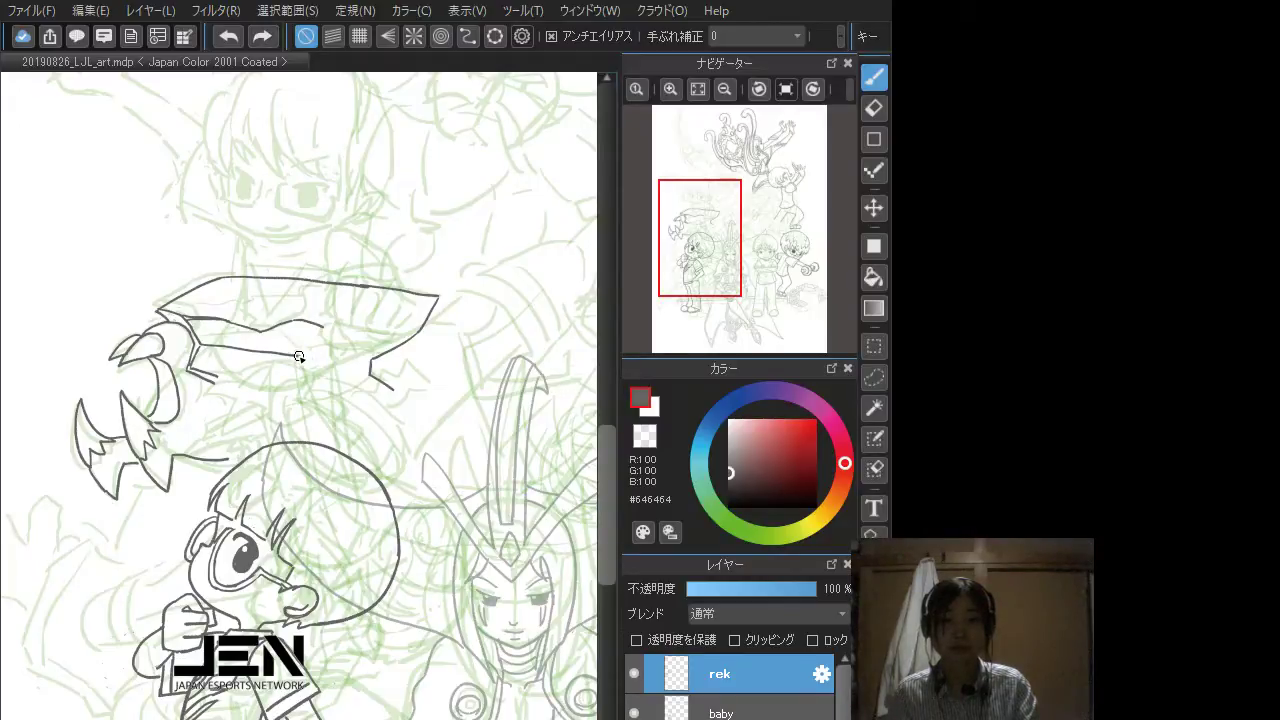
key("ctrl+z")
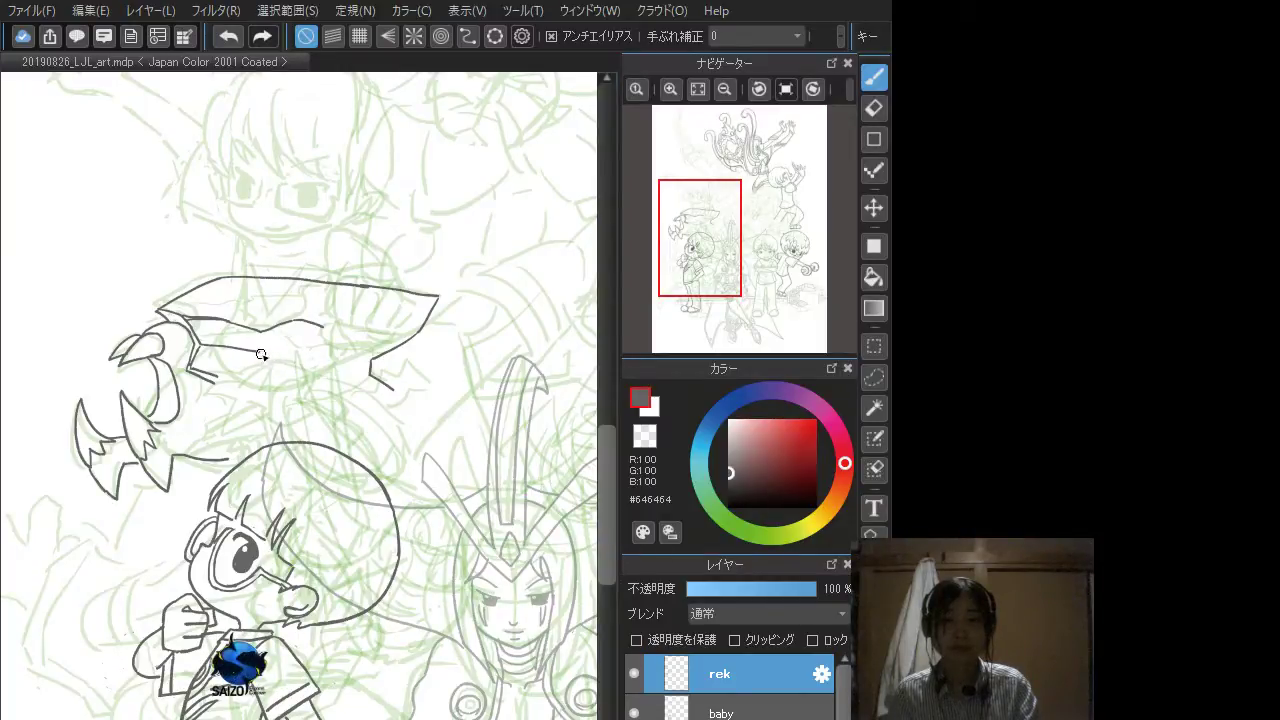
mouse_move(261, 355)
left_mouse_down()
mouse_move(283, 384)
mouse_move(286, 372)
mouse_move(397, 389)
left_mouse_up()
key("ctrl+z")
key("ctrl+z")
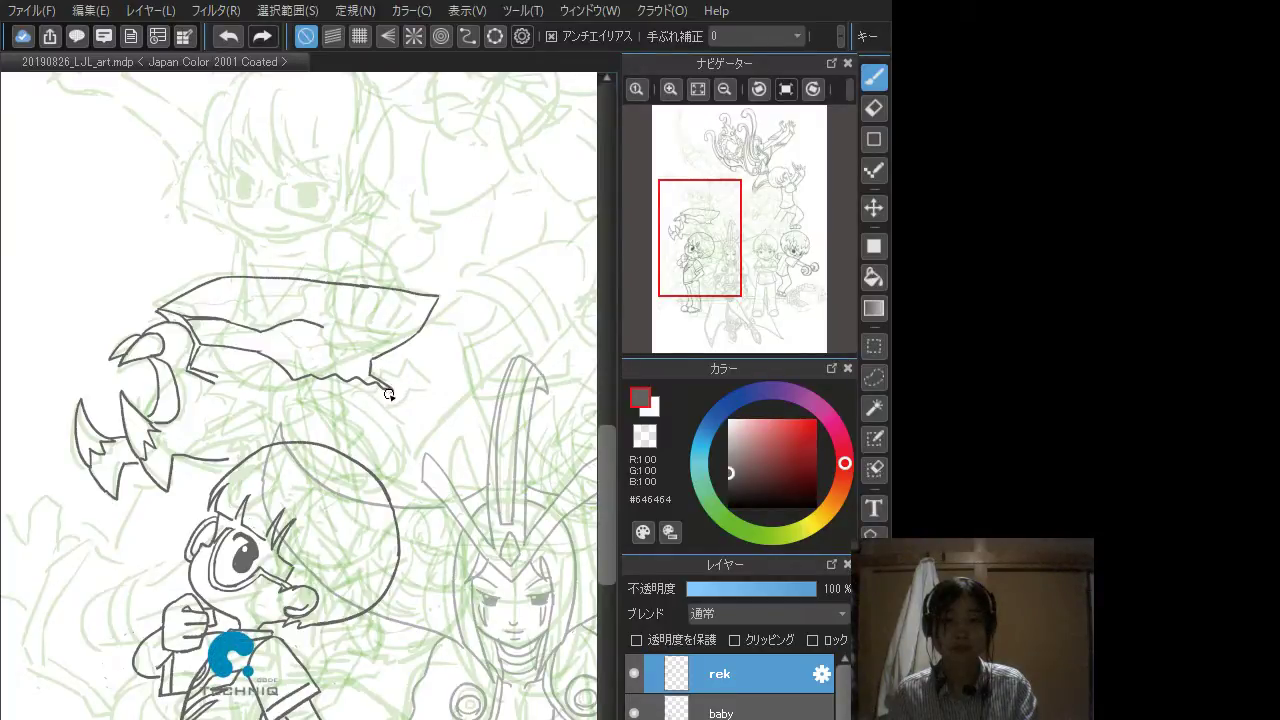
Step: Ink the lower forearm plate's outer edge back to the boy's hair and its inner edge from the wrist corner
left_click_drag(389, 394, 321, 430)
key("ctrl+z")
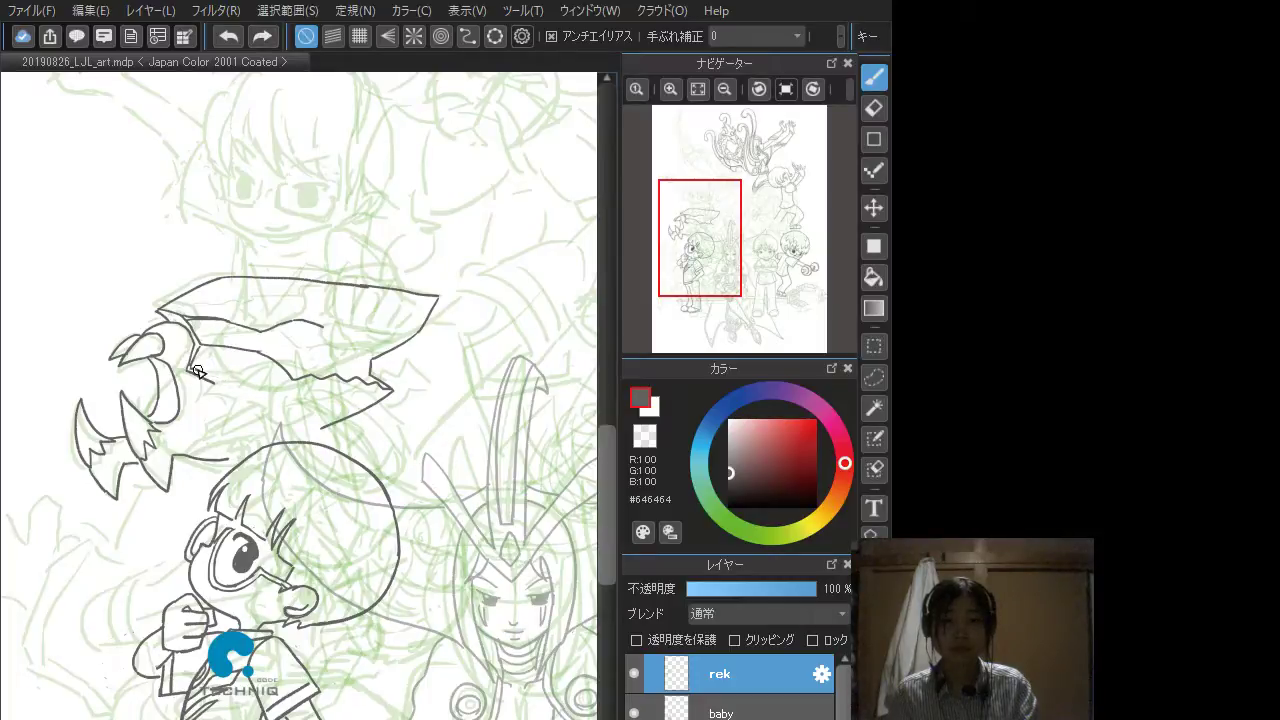
mouse_move(189, 370)
left_mouse_down()
mouse_move(226, 386)
mouse_move(193, 368)
mouse_move(276, 383)
mouse_move(274, 426)
left_mouse_up()
key("ctrl+z")
key("ctrl+z")
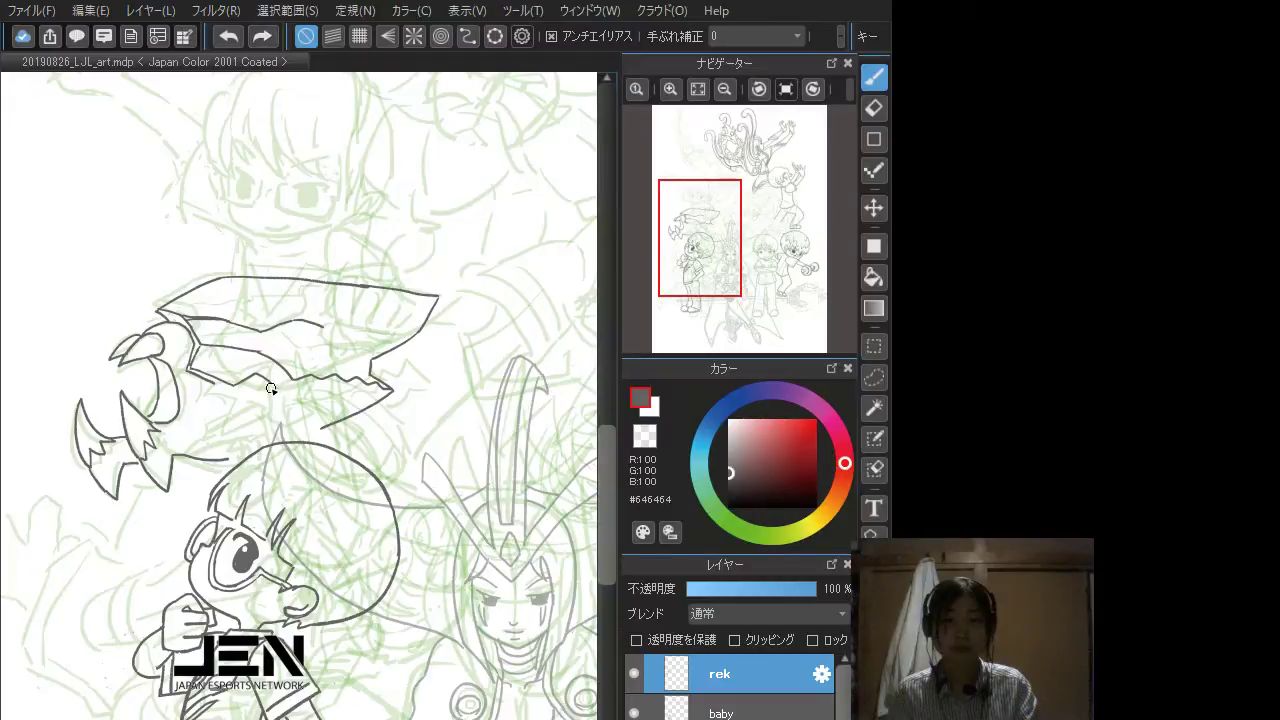
mouse_move(274, 380)
left_mouse_down()
mouse_move(278, 436)
mouse_move(330, 411)
mouse_move(280, 437)
mouse_move(314, 429)
mouse_move(283, 437)
mouse_move(318, 430)
left_mouse_up()
key("ctrl+z")
key("ctrl+z")
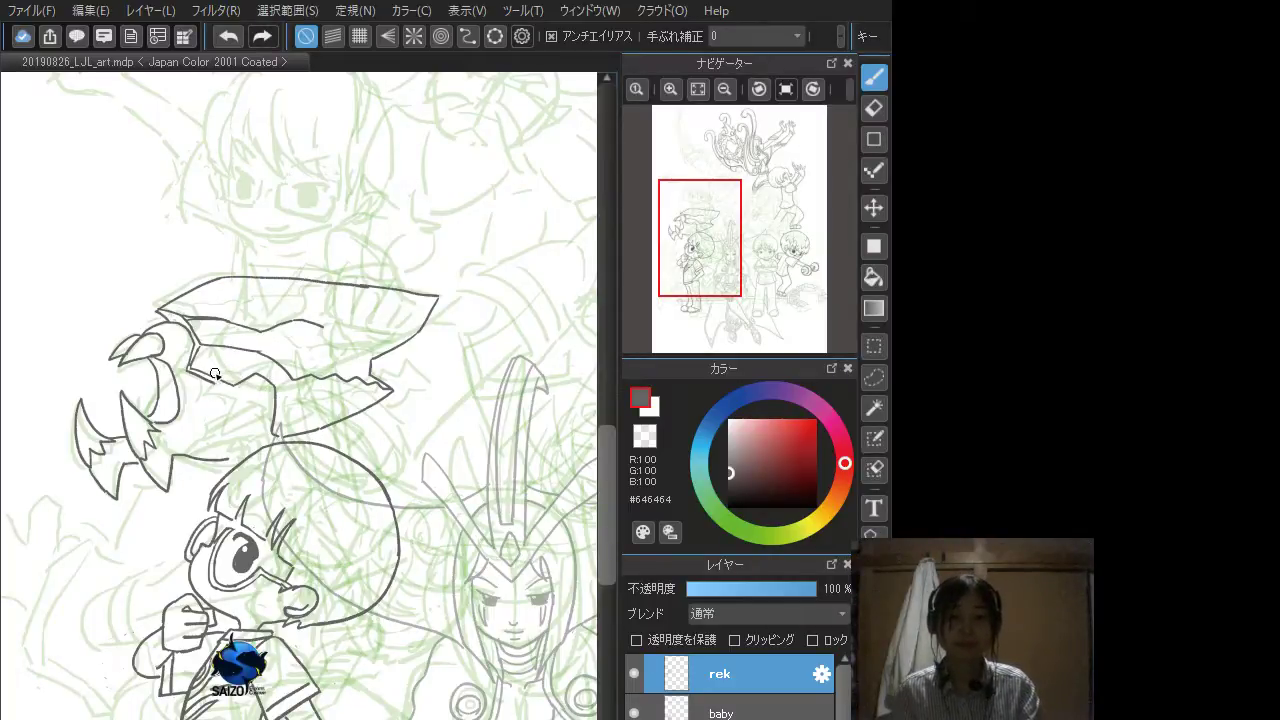
Step: Refine the lower plate's short vertical edge and redraw its wrist-side edge as a sharper V-shaped dip
left_click_drag(273, 388, 270, 430)
key("ctrl+z")
left_click_drag(273, 384, 269, 424)
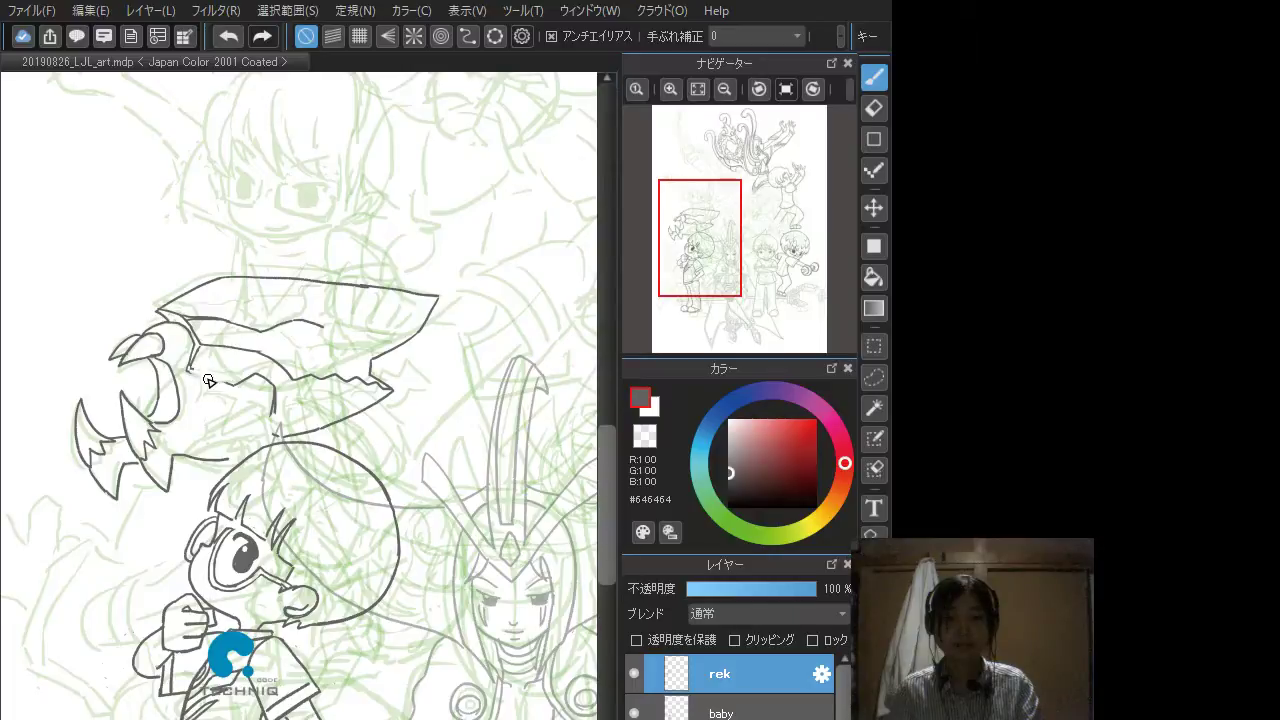
left_click_drag(193, 368, 213, 387)
mouse_move(254, 376)
left_mouse_down()
mouse_move(223, 355)
mouse_move(191, 380)
mouse_move(193, 348)
mouse_move(186, 375)
mouse_move(216, 392)
left_mouse_up()
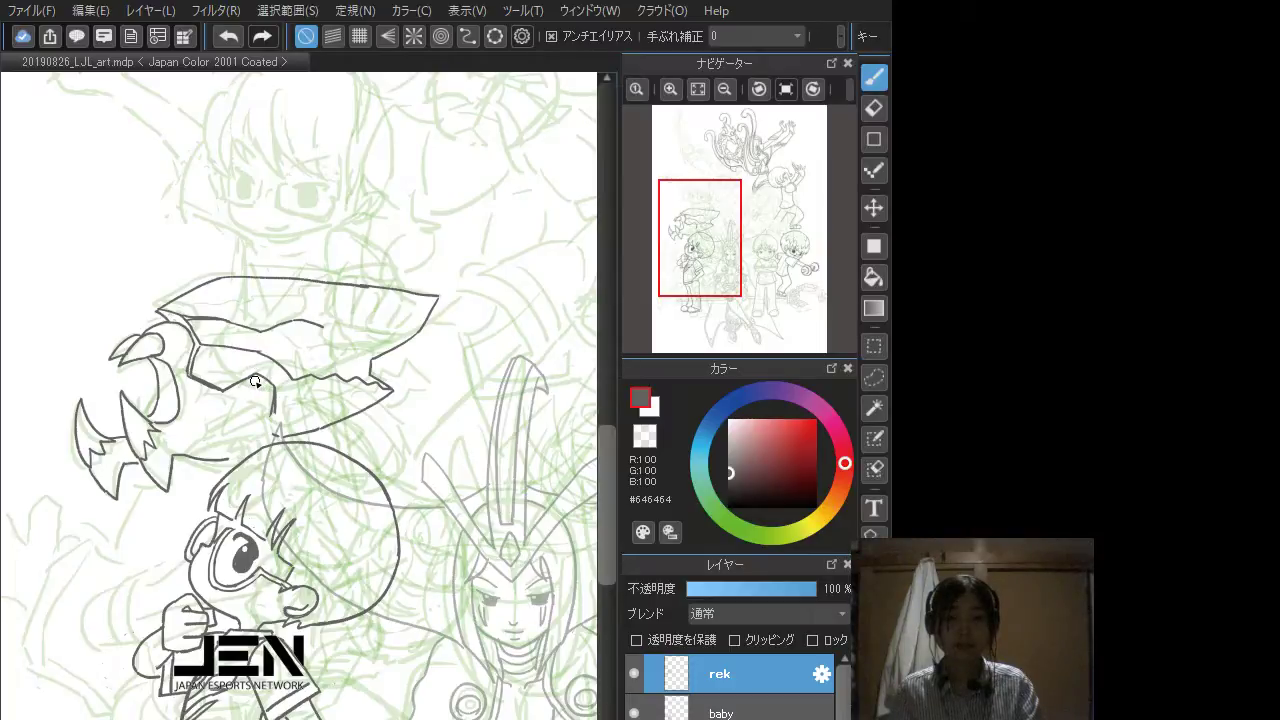
mouse_move(255, 379)
left_mouse_down()
mouse_move(221, 405)
mouse_move(219, 433)
left_mouse_up()
key("ctrl+z")
key("ctrl+z")
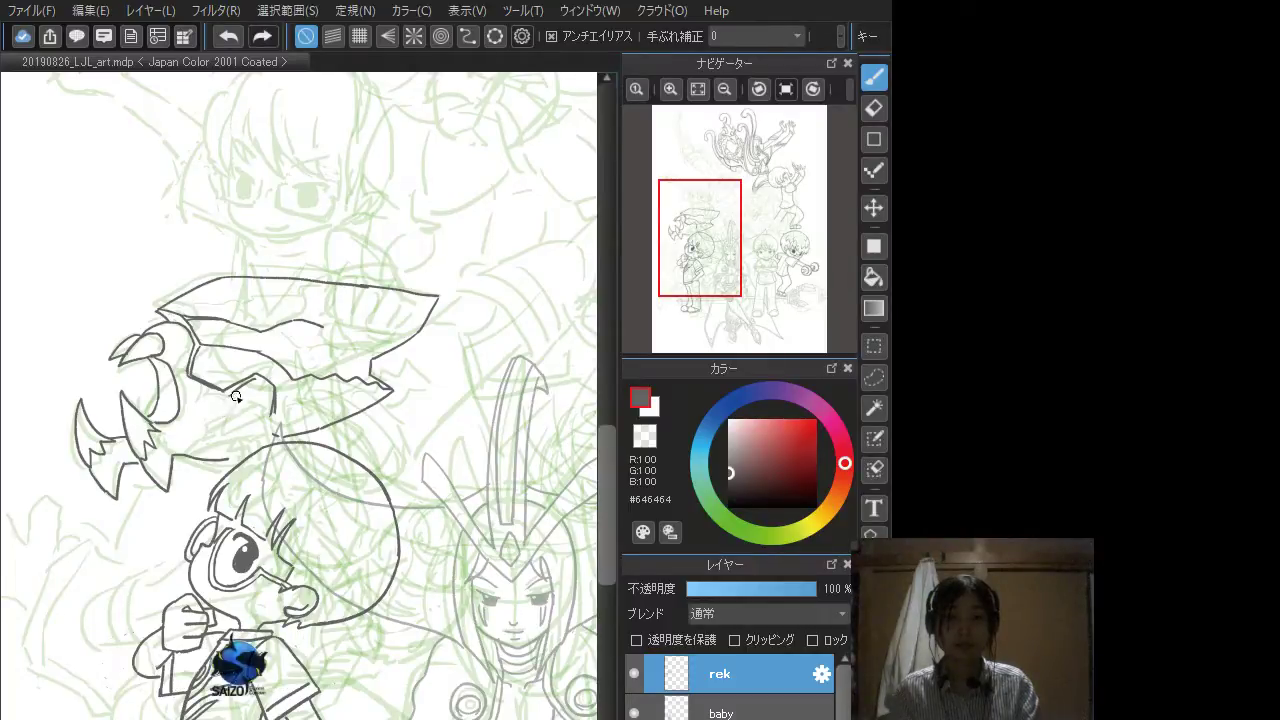
Step: Ink the jagged contour of the hand's heel from beneath the wrist dip down to the hand's lower outline
mouse_move(236, 393)
left_mouse_down()
mouse_move(208, 418)
mouse_move(228, 448)
mouse_move(250, 441)
mouse_move(219, 438)
mouse_move(216, 452)
mouse_move(231, 451)
left_mouse_up()
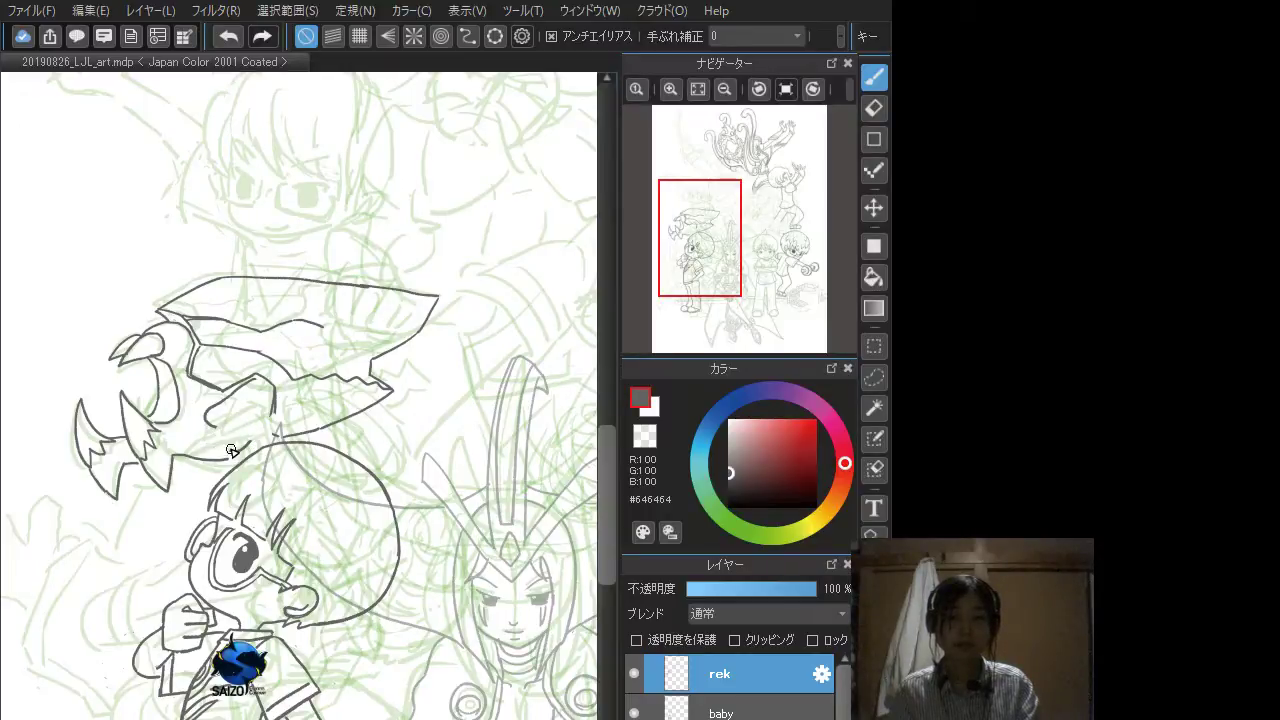
key("ctrl+z")
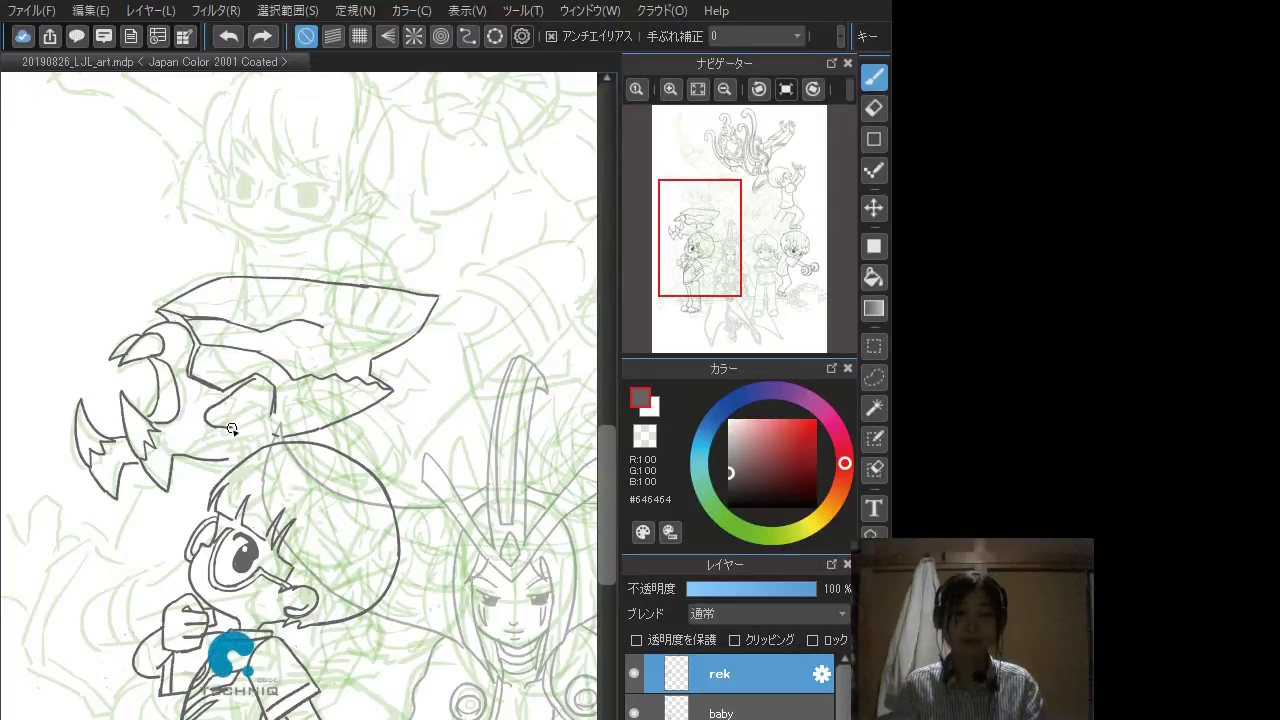
mouse_move(232, 429)
left_mouse_down()
mouse_move(222, 456)
mouse_move(236, 466)
mouse_move(256, 450)
left_mouse_up()
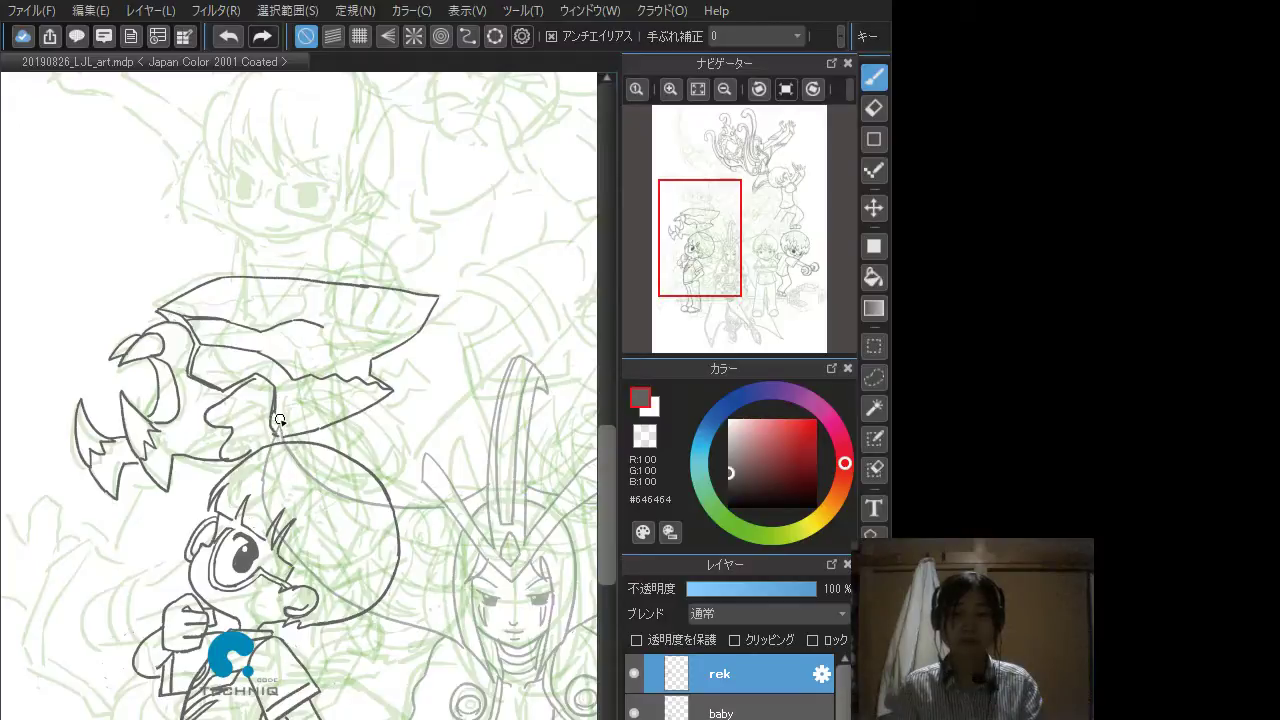
Step: Refine the lower forearm plate's short vertical edge and close its bottom corner against the boy's hair
key("ctrl+z")
left_click_drag(275, 409, 282, 433)
key("ctrl+z")
left_click_drag(272, 430, 300, 430)
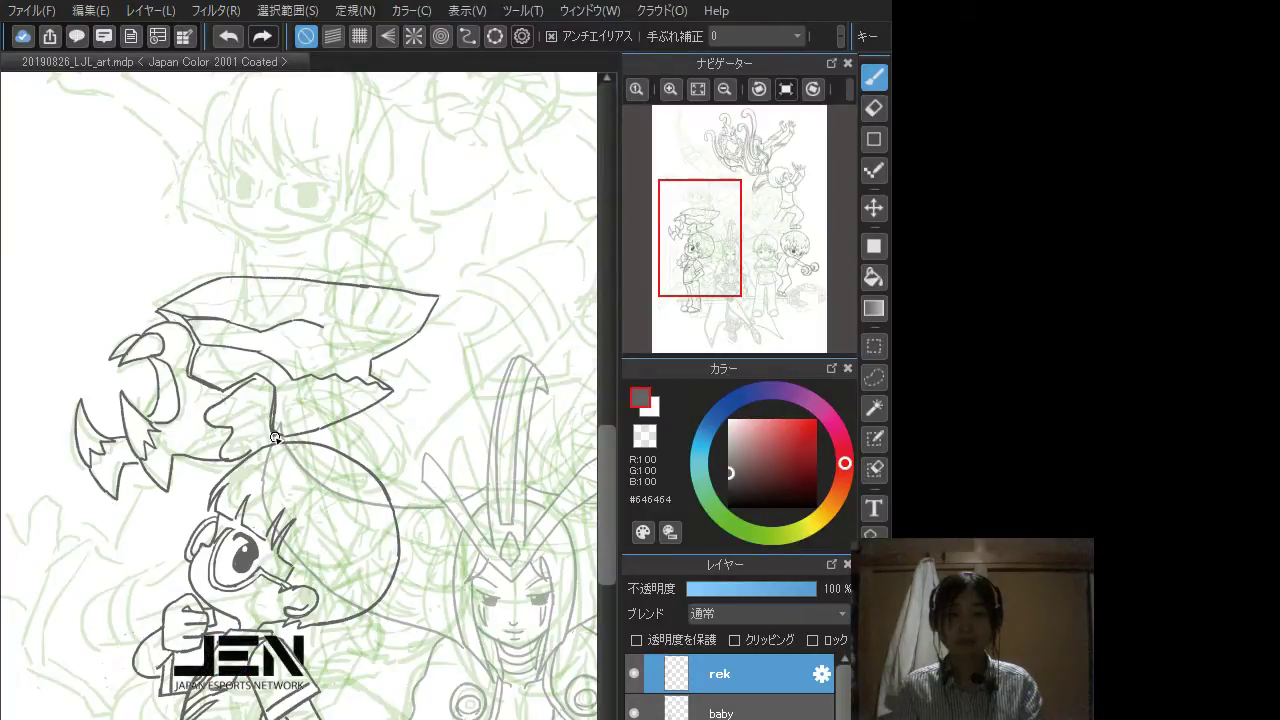
key("ctrl+z")
left_click_drag(277, 436, 282, 440)
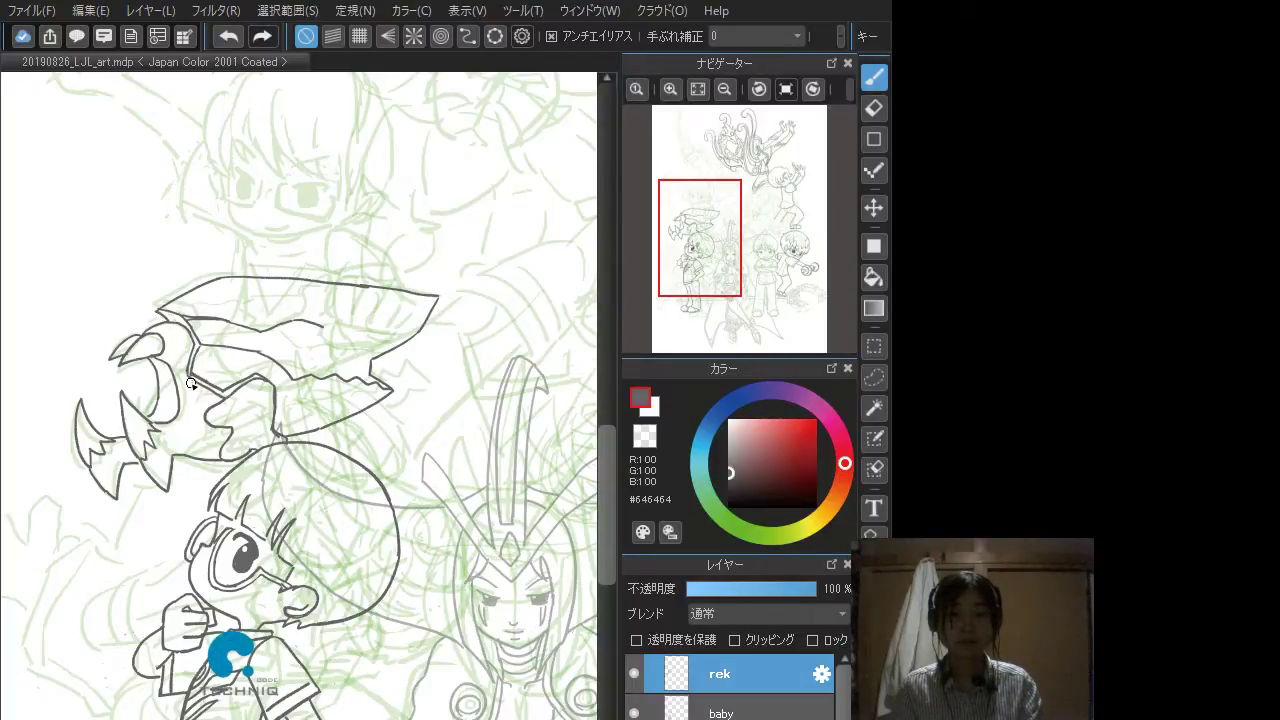
Step: Ink the curved palm contour from the wrist bend down toward the base of the claws
mouse_move(191, 384)
left_mouse_down()
mouse_move(196, 414)
mouse_move(166, 428)
left_mouse_up()
left_click_drag(207, 388, 189, 435)
key("ctrl+z")
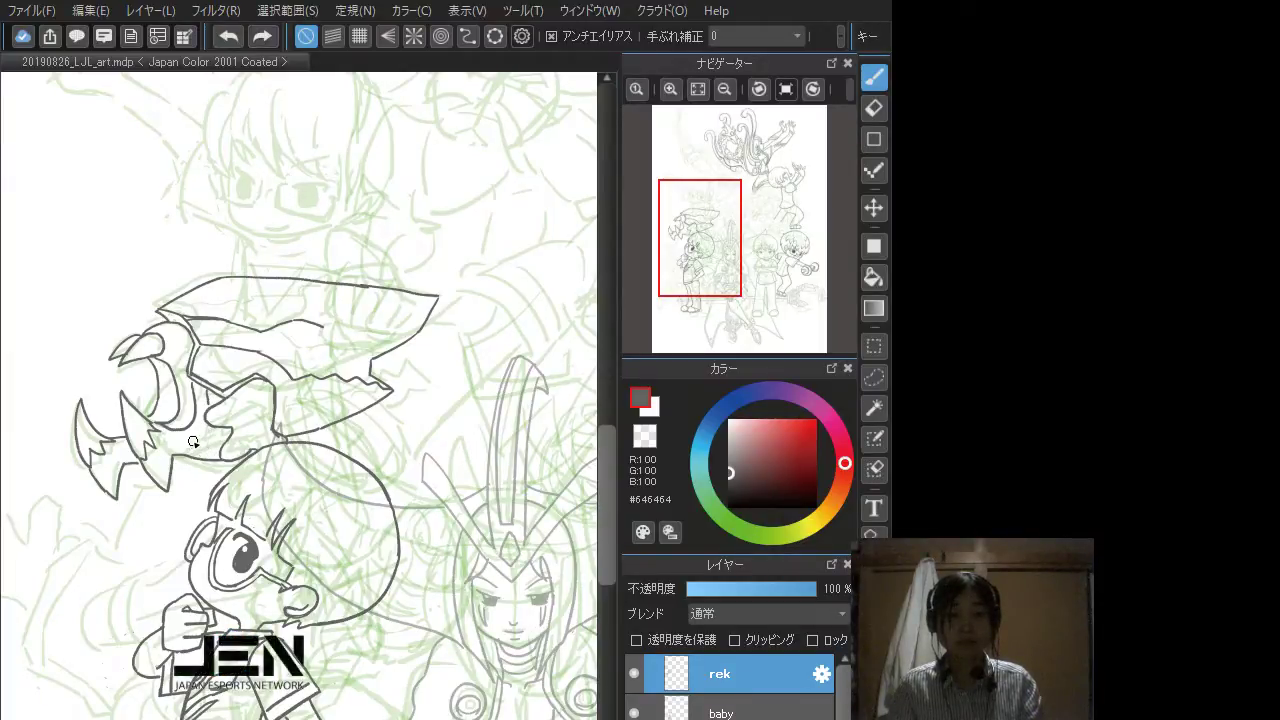
mouse_move(174, 434)
left_mouse_down()
mouse_move(208, 427)
mouse_move(180, 428)
left_mouse_up()
key("ctrl+z")
key("ctrl+z")
key("ctrl+z")
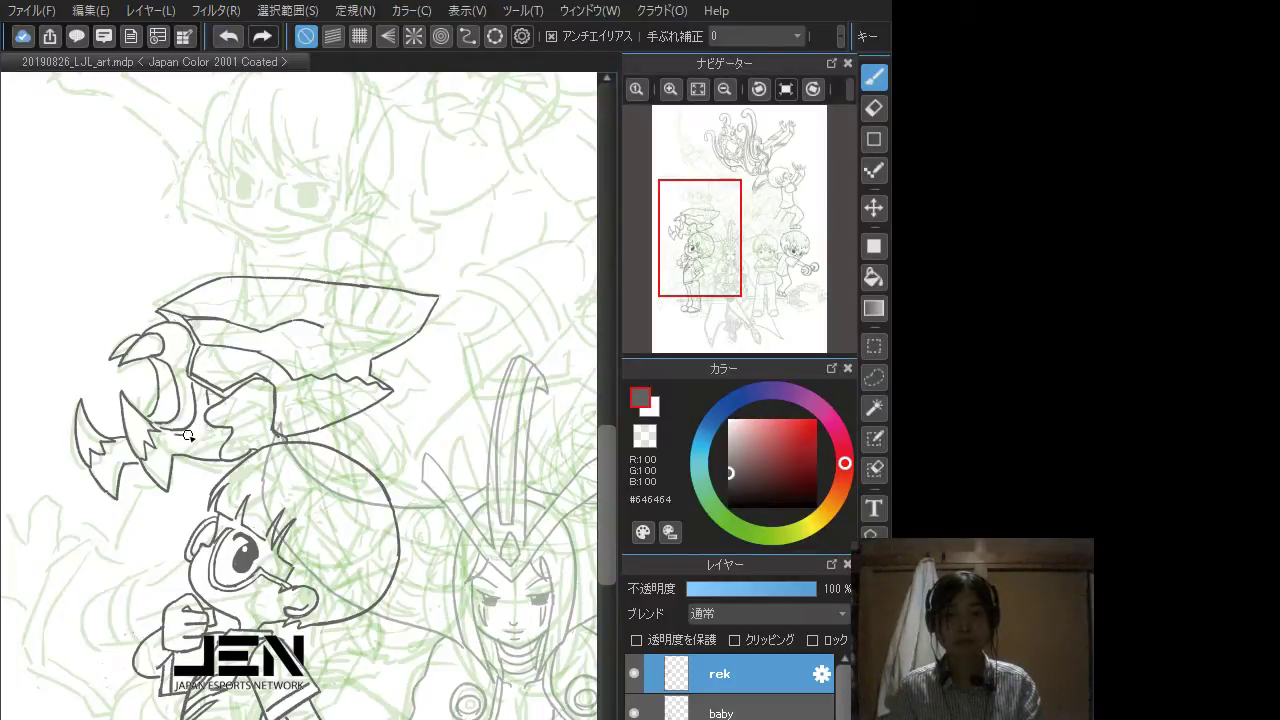
Step: Ink the short line along the base of the palm from the middle claw to the hand's heel
key("ctrl+z")
mouse_move(163, 431)
left_mouse_down()
mouse_move(200, 437)
mouse_move(214, 424)
left_mouse_up()
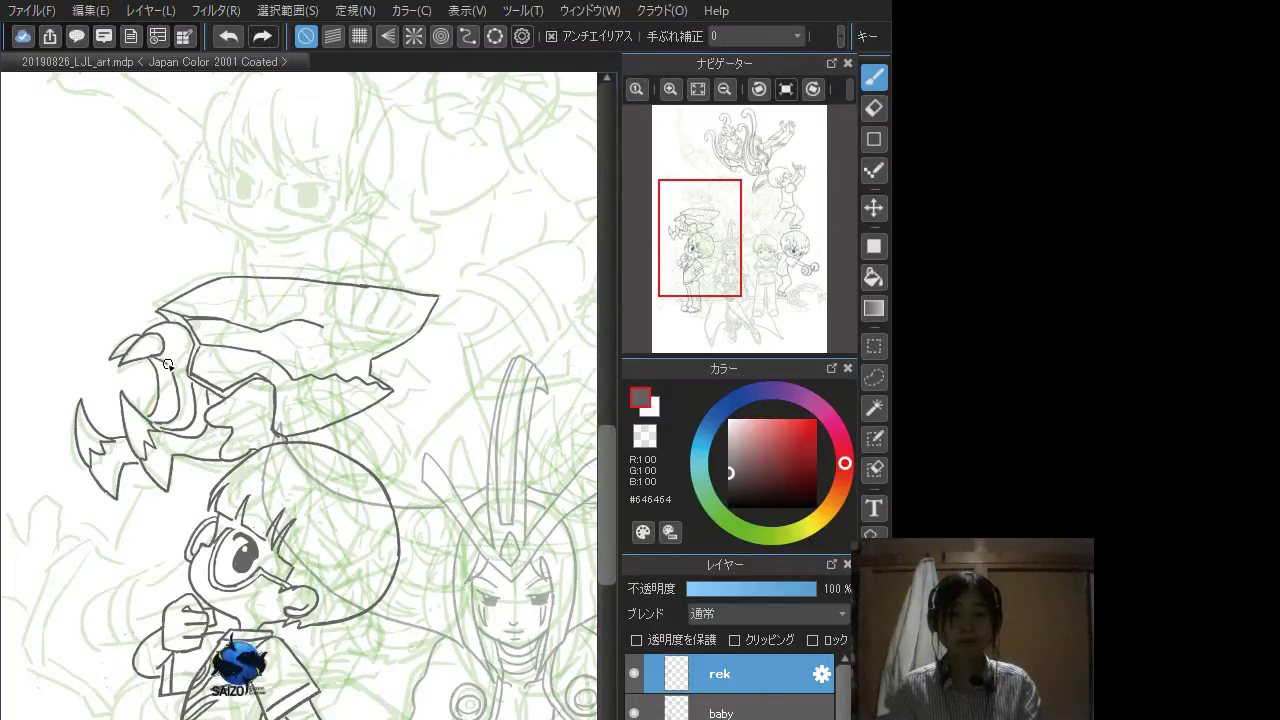
key("ctrl+z")
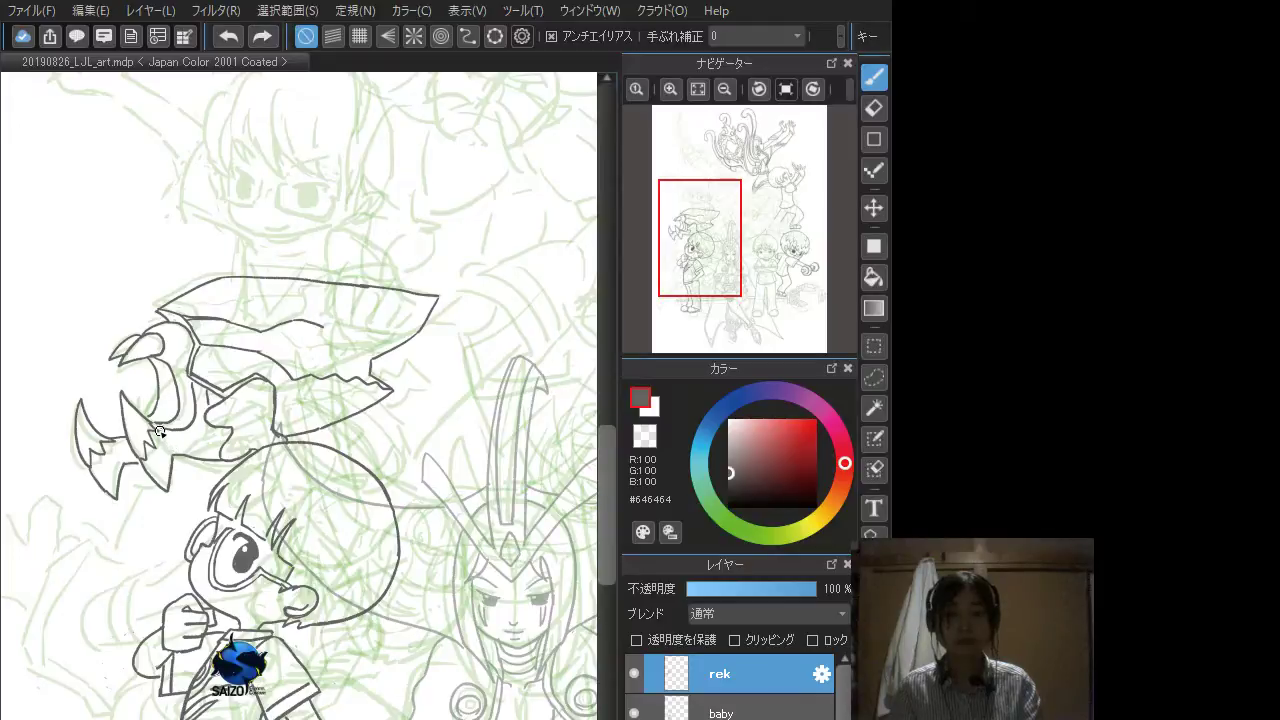
left_click_drag(160, 431, 209, 423)
key("ctrl+z")
key("ctrl+z")
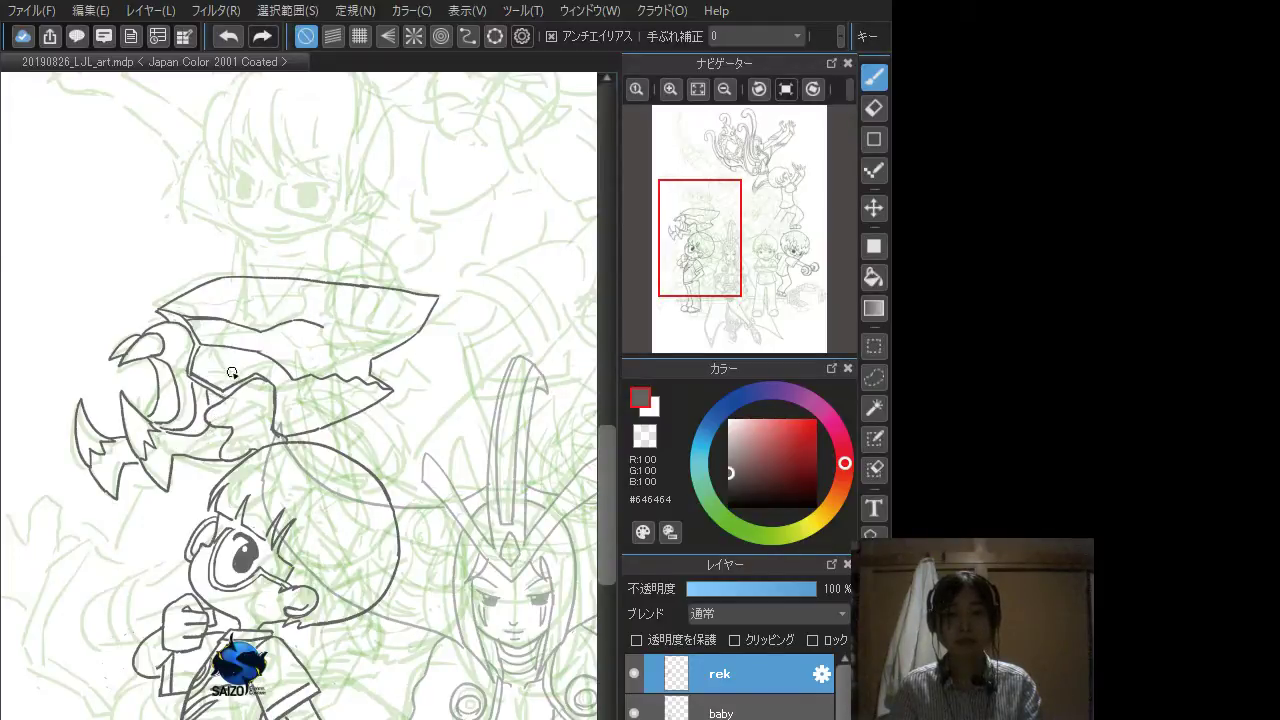
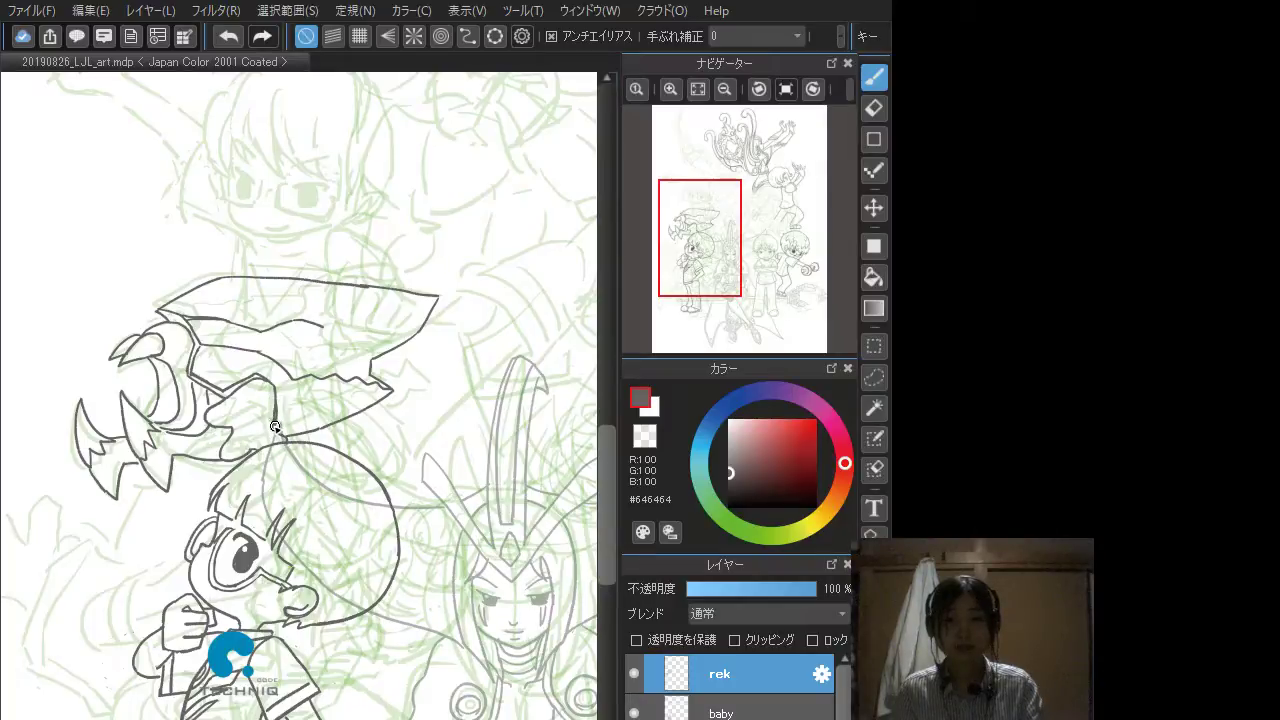
Step: Ink the arc below the claws beside the boy's hair and the cross line from it toward his glasses
left_click_drag(183, 462, 247, 367)
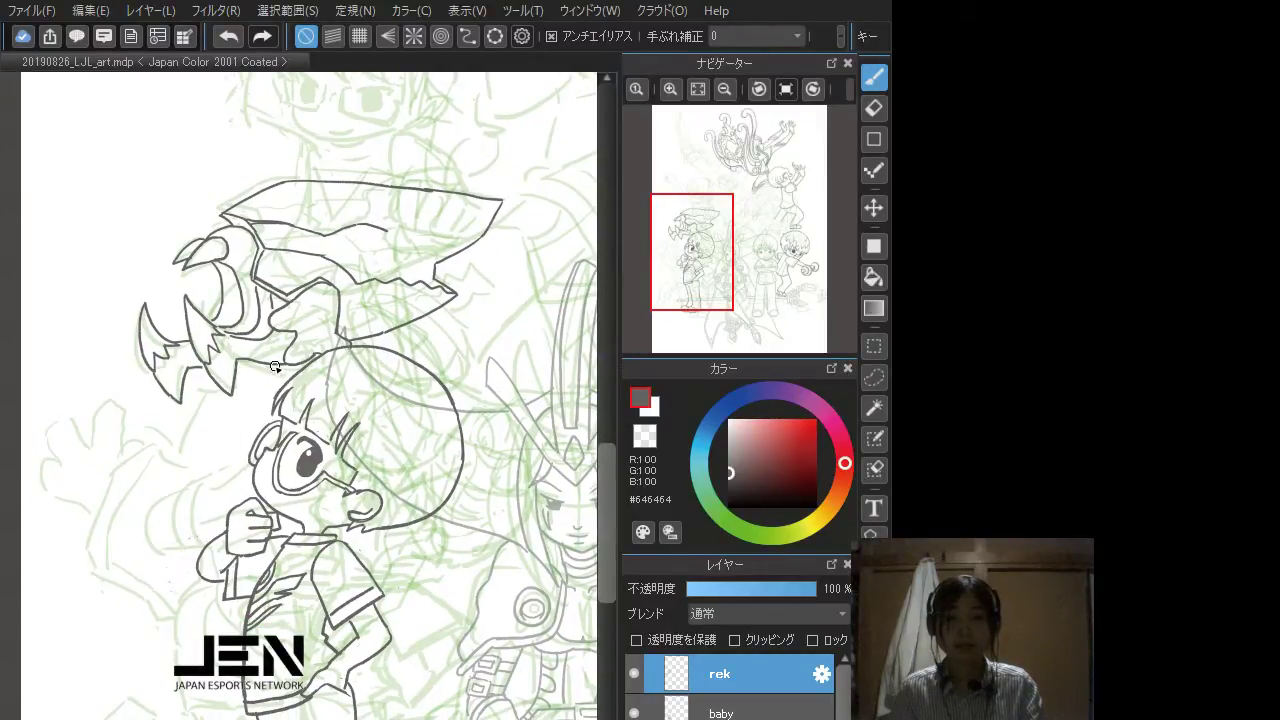
mouse_move(234, 388)
left_mouse_down()
mouse_move(282, 384)
mouse_move(292, 362)
mouse_move(284, 384)
mouse_move(205, 393)
mouse_move(215, 388)
mouse_move(183, 462)
left_mouse_up()
key("ctrl+z")
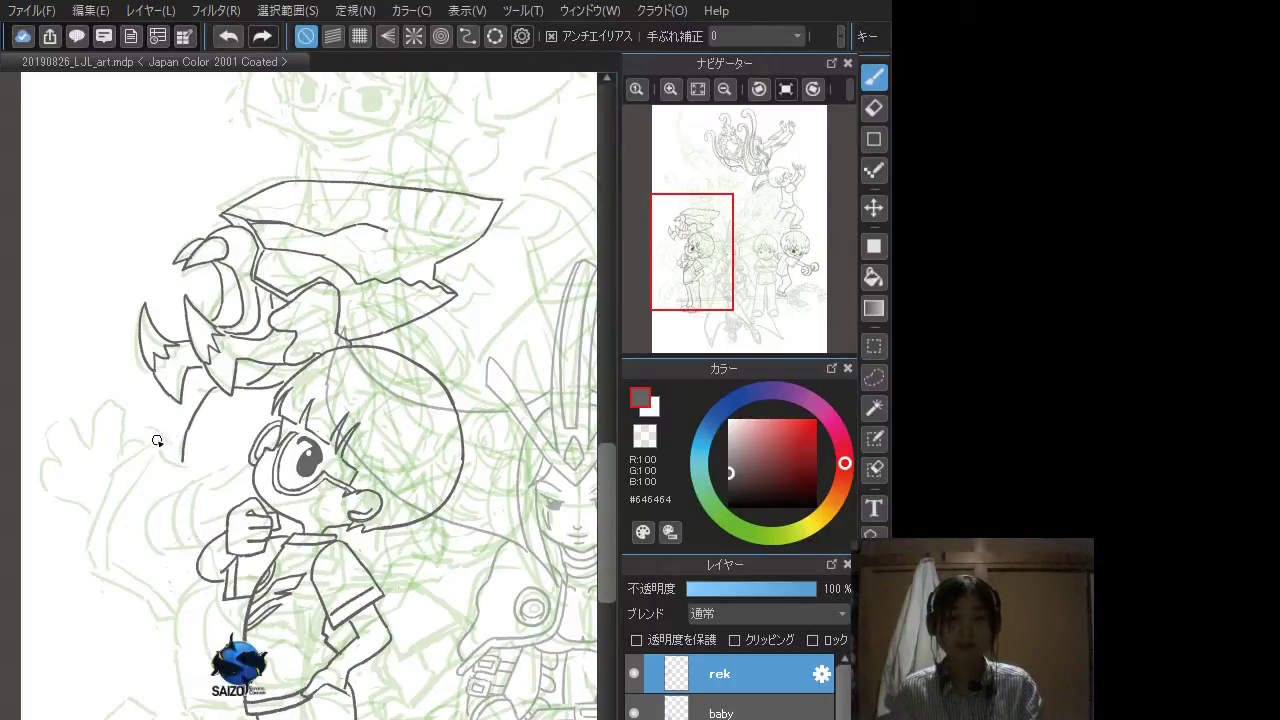
key("ctrl+z")
mouse_move(186, 437)
left_mouse_down()
mouse_move(242, 433)
mouse_move(183, 458)
left_mouse_up()
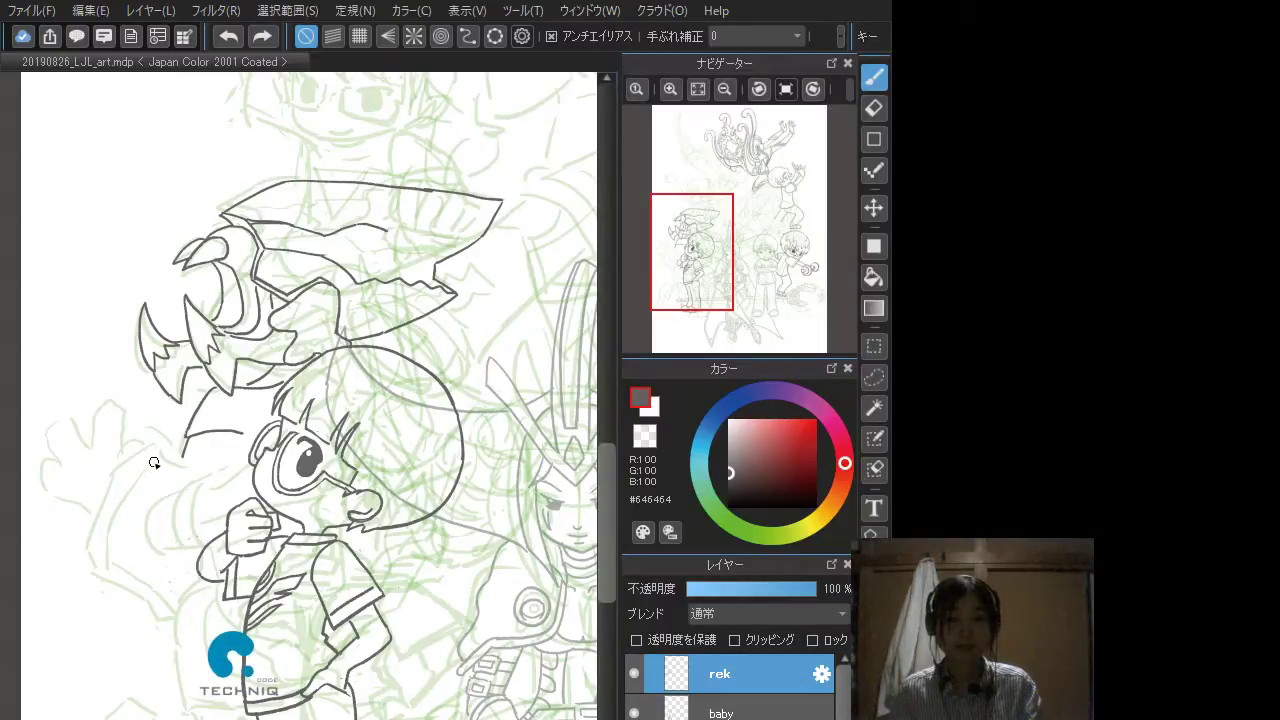
left_click_drag(150, 456, 166, 470)
key("ctrl+z")
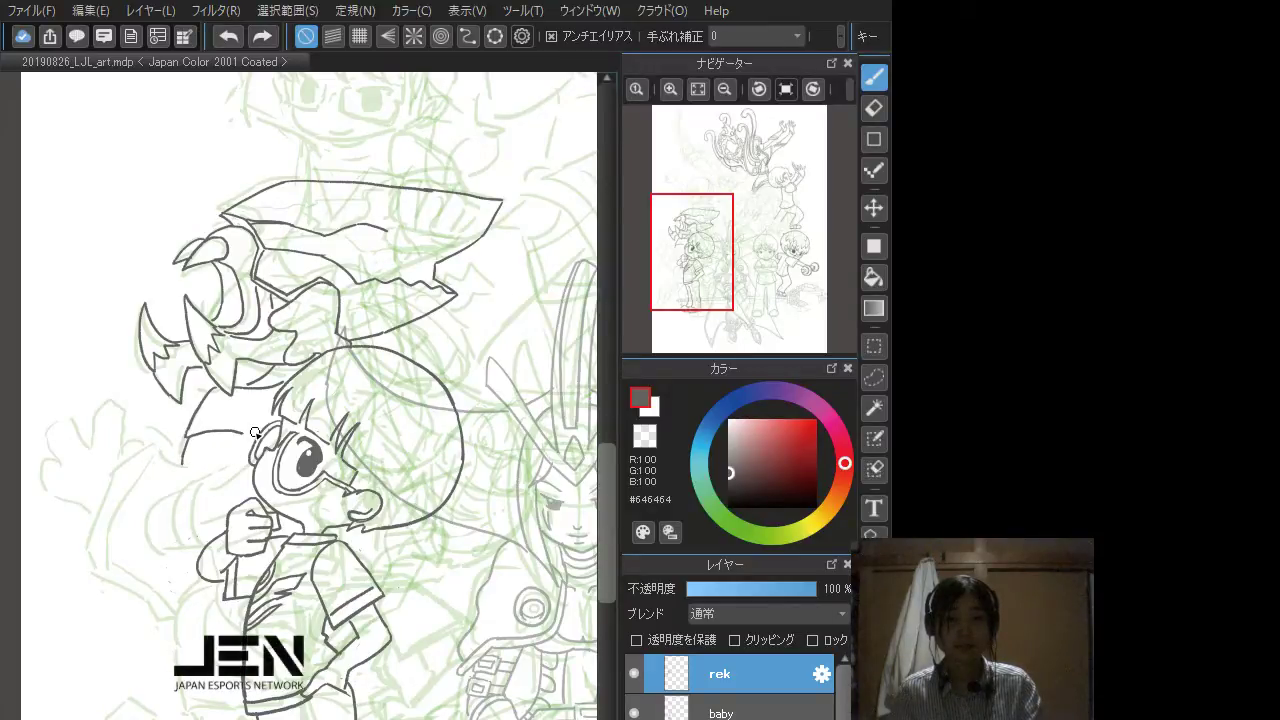
Step: Ink the elongated rounded form between the boy's glasses and his fist, with a contour line inside it
mouse_move(255, 428)
left_mouse_down()
mouse_move(149, 492)
mouse_move(247, 429)
mouse_move(160, 483)
left_mouse_up()
key("ctrl+z")
key("ctrl+z")
key("ctrl+z")
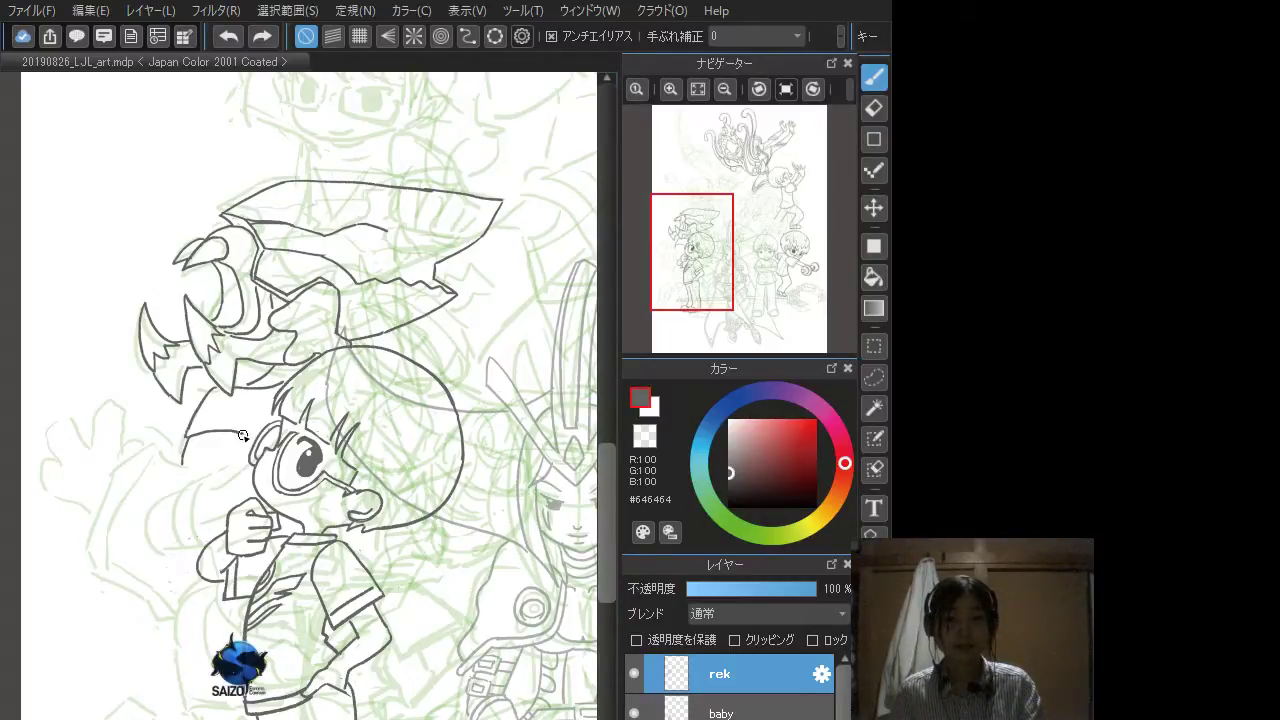
mouse_move(246, 443)
left_mouse_down()
mouse_move(202, 492)
mouse_move(156, 514)
left_mouse_up()
key("ctrl+z")
mouse_move(250, 438)
left_mouse_down()
mouse_move(180, 495)
mouse_move(172, 528)
mouse_move(204, 535)
left_mouse_up()
key("ctrl+z")
key("ctrl+z")
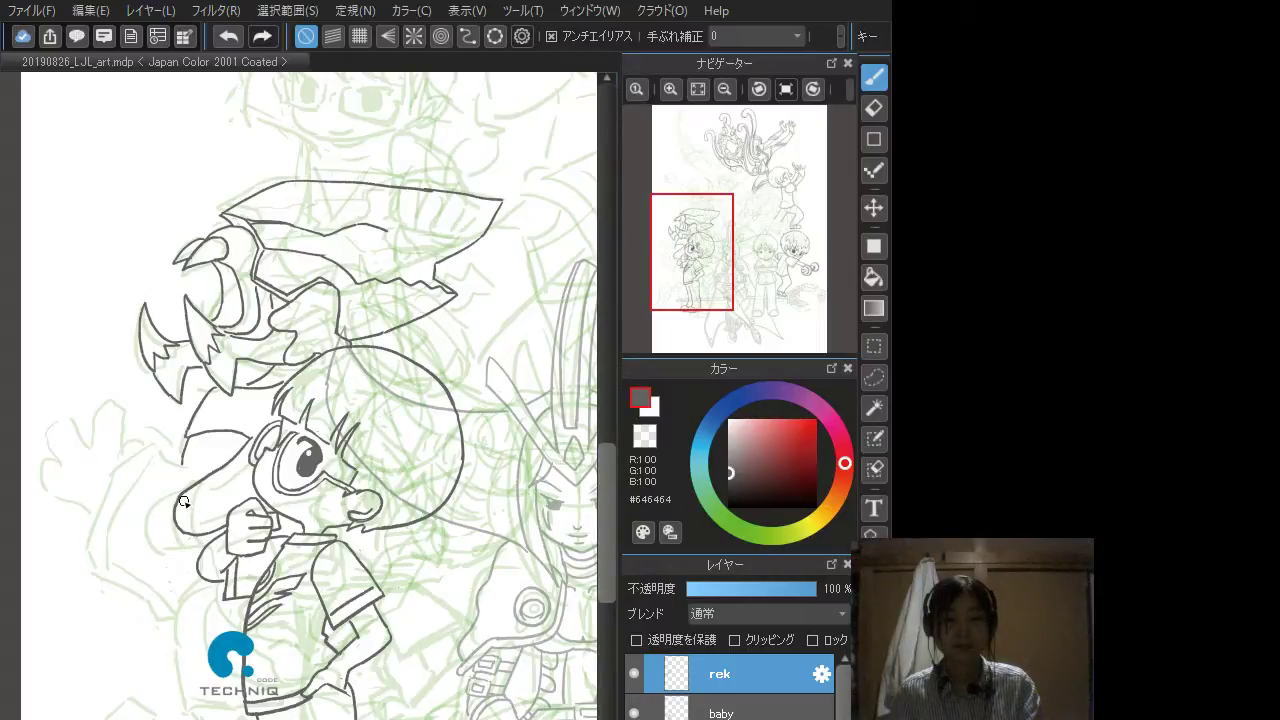
left_click_drag(180, 505, 246, 467)
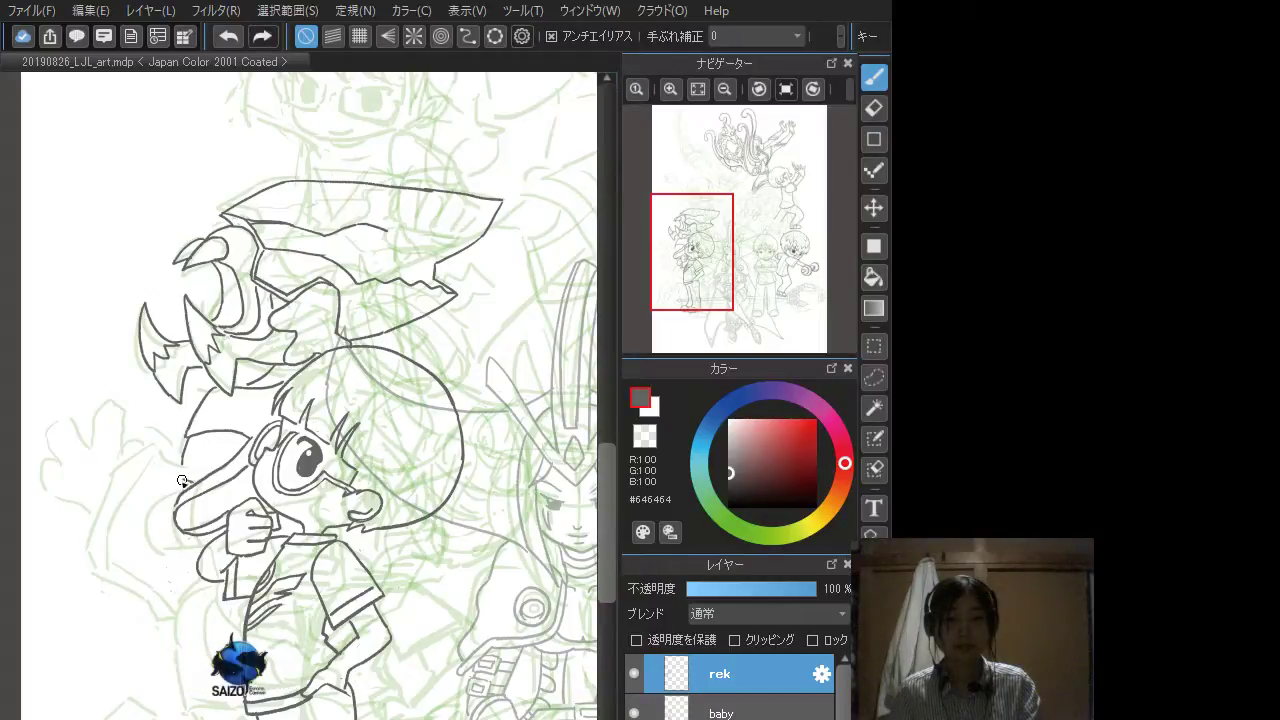
Step: Ink two nested curved bands wrapping around the outer end of the rounded form behind the boy's fist
mouse_move(182, 481)
left_mouse_down()
mouse_move(163, 512)
mouse_move(182, 542)
left_mouse_up()
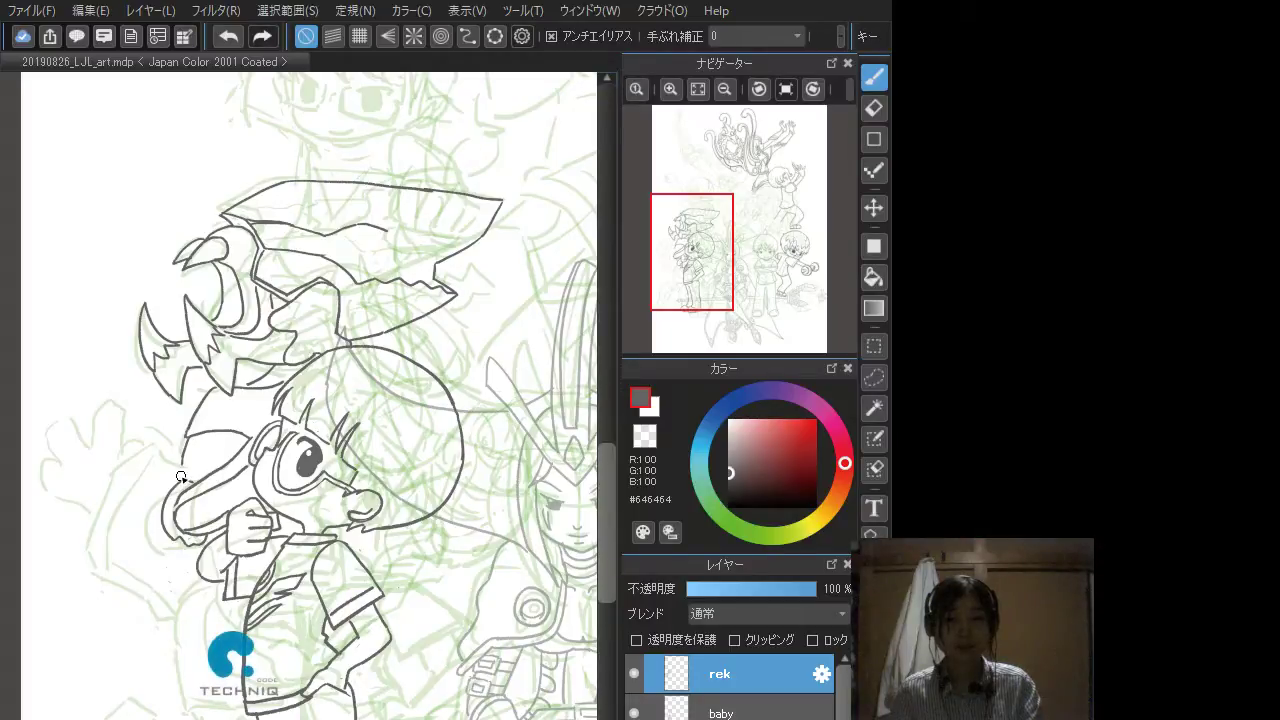
mouse_move(182, 480)
left_mouse_down()
mouse_move(143, 520)
mouse_move(157, 554)
left_mouse_up()
key("ctrl+z")
mouse_move(142, 527)
left_mouse_down()
mouse_move(157, 550)
mouse_move(185, 549)
left_mouse_up()
key("ctrl+z")
key("ctrl+z")
key("ctrl+z")
key("ctrl+z")
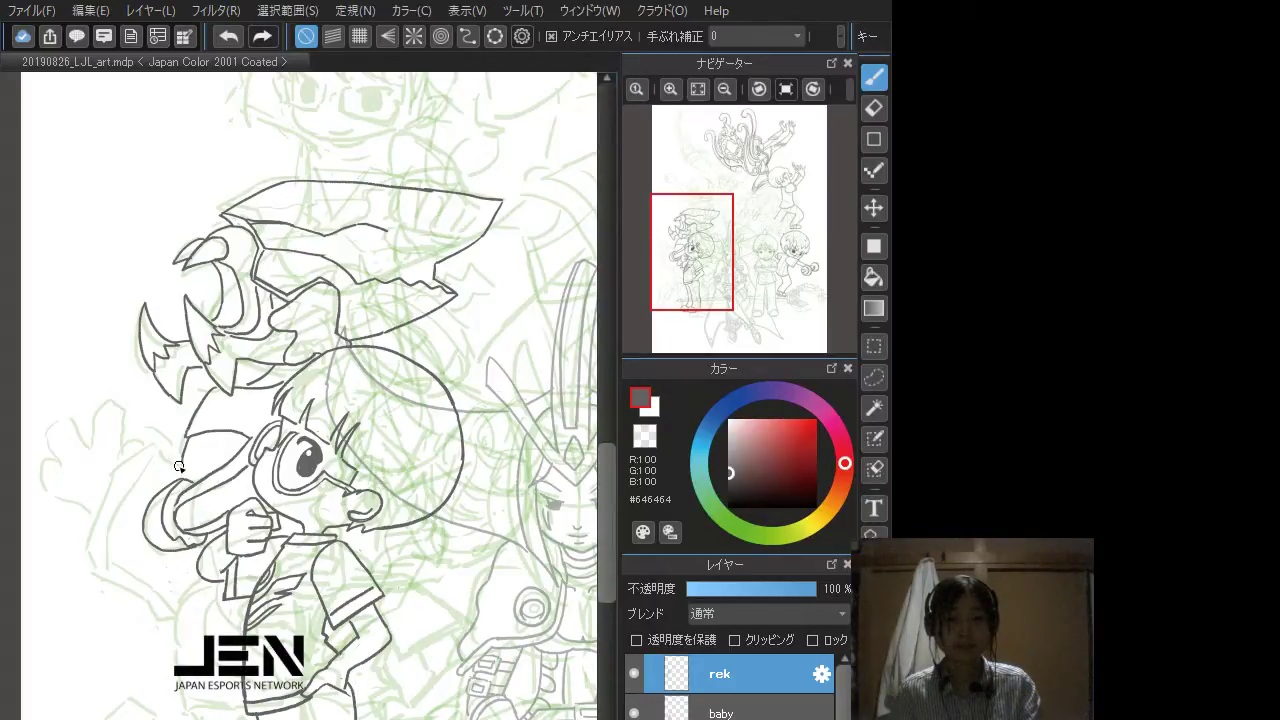
key("ctrl+z")
left_click_drag(144, 534, 203, 545)
key("ctrl+z")
key("ctrl+z")
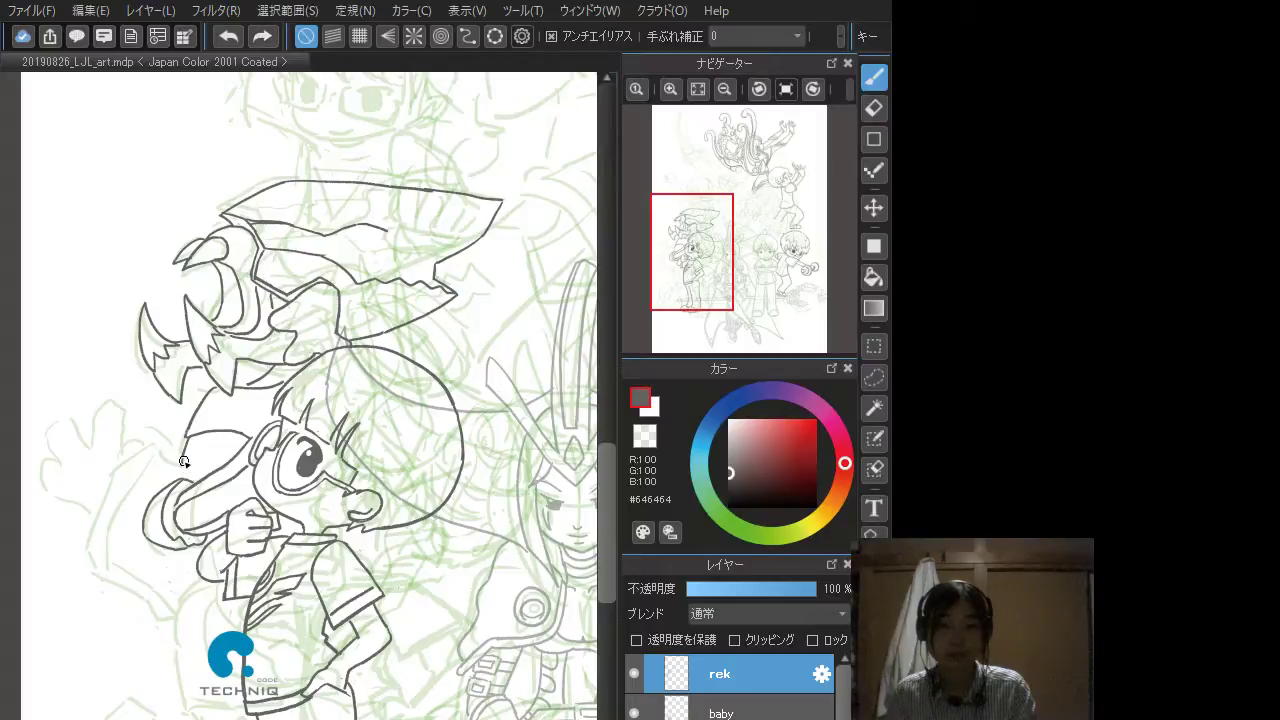
Step: Ink the outer armour plate's short inner edge, its peak, and its long outer edge curving down
left_click_drag(154, 448, 176, 474)
key("ctrl+z")
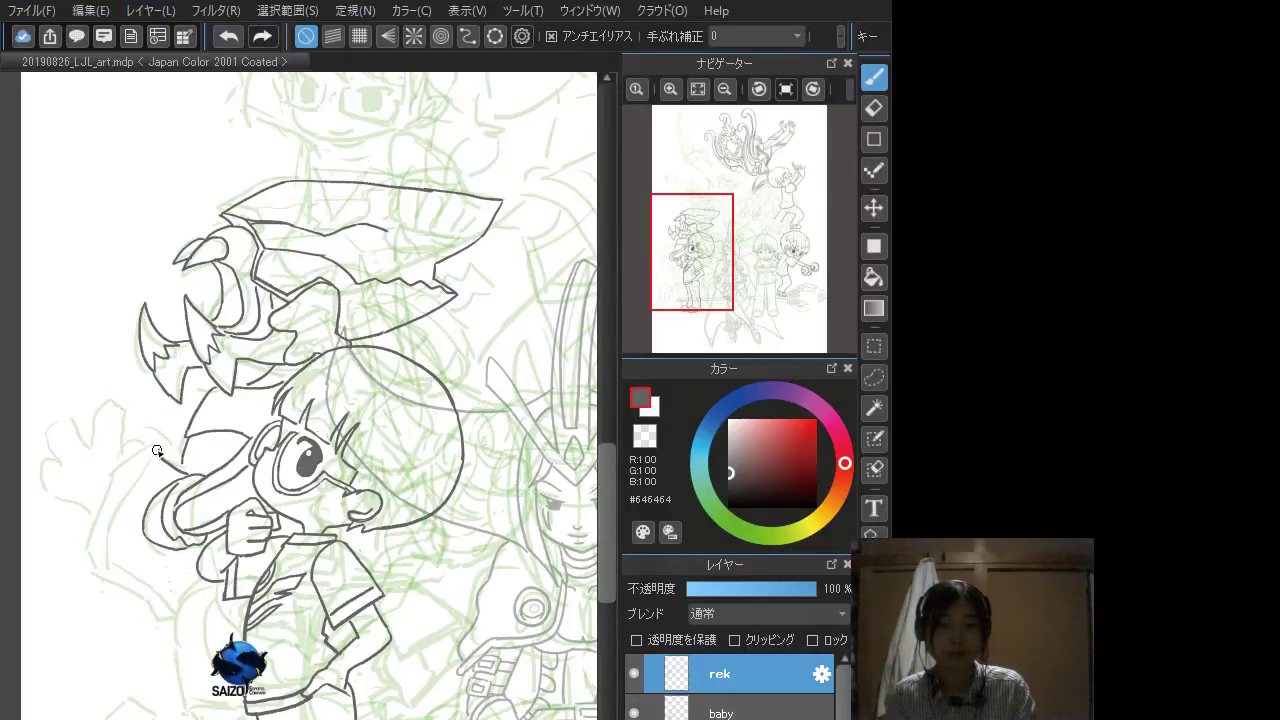
mouse_move(157, 451)
left_mouse_down()
mouse_move(126, 452)
mouse_move(102, 497)
left_mouse_up()
key("ctrl+z")
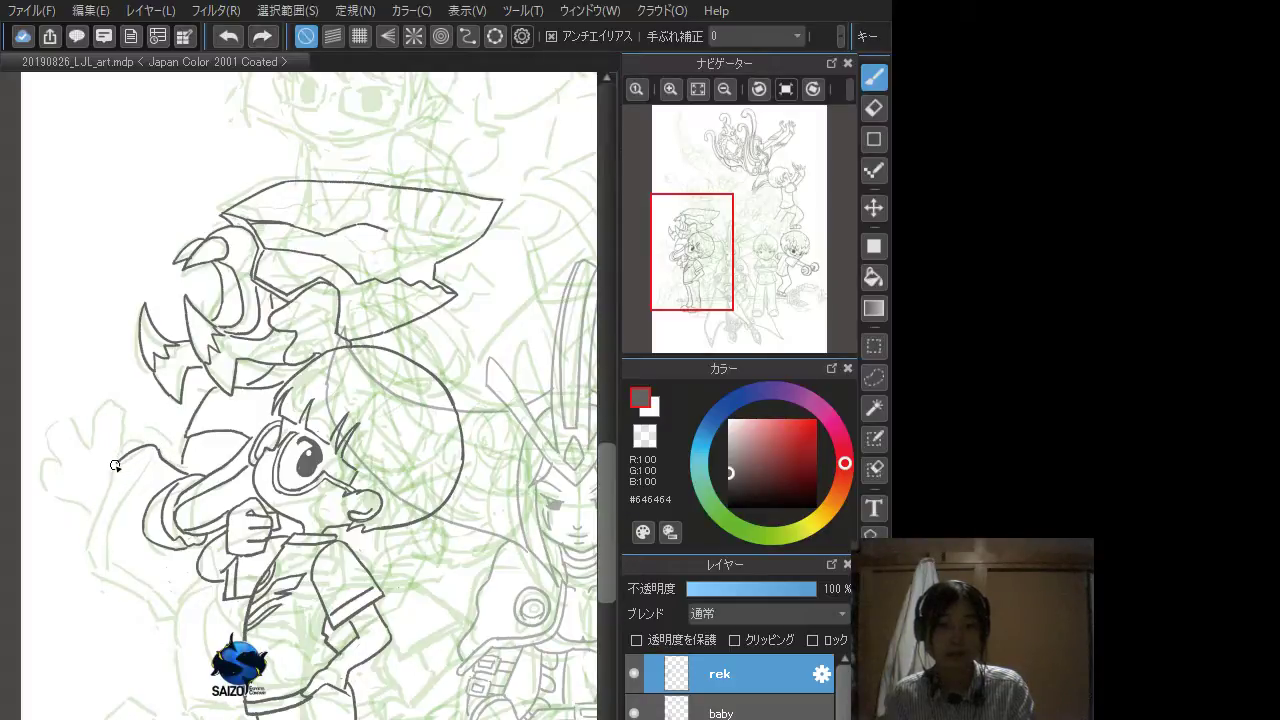
mouse_move(117, 464)
left_mouse_down()
mouse_move(74, 551)
mouse_move(88, 581)
left_mouse_up()
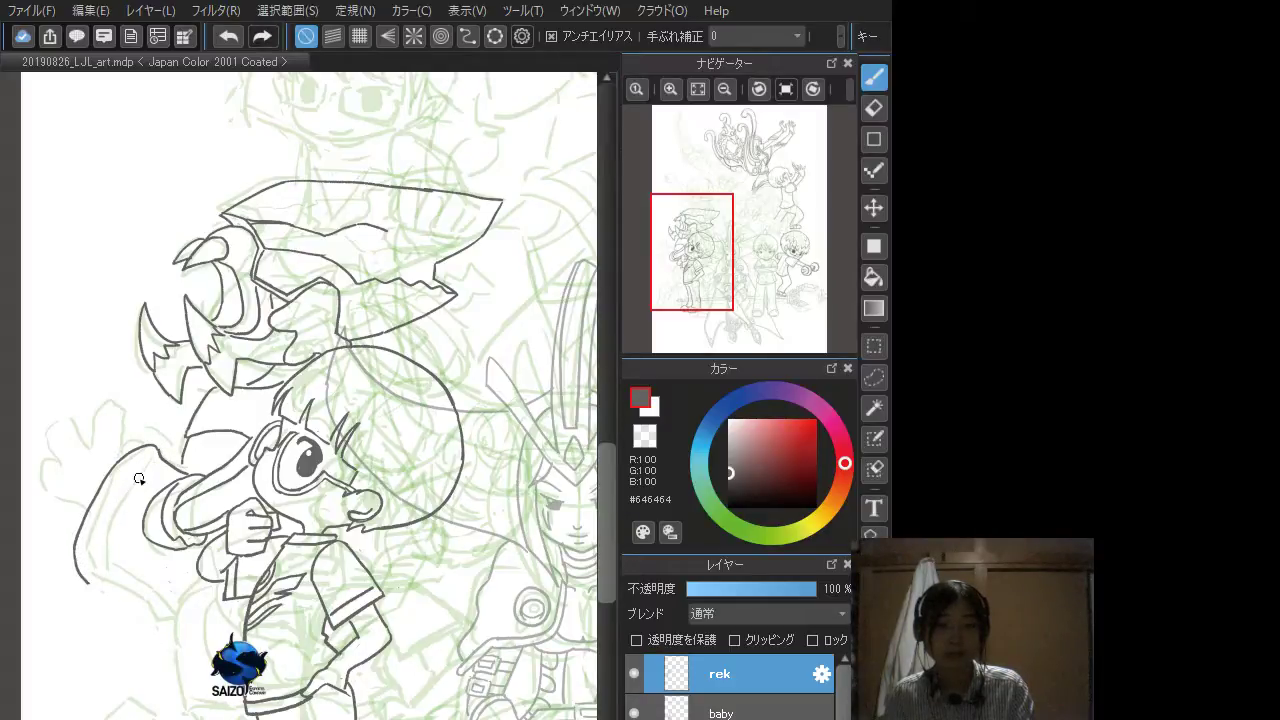
Step: Ink a parallel inner rim line along the armour plate's long outer edge, from the peak to the lower corner
mouse_move(151, 454)
left_mouse_down()
mouse_move(122, 476)
mouse_move(94, 537)
left_mouse_up()
key("ctrl+z")
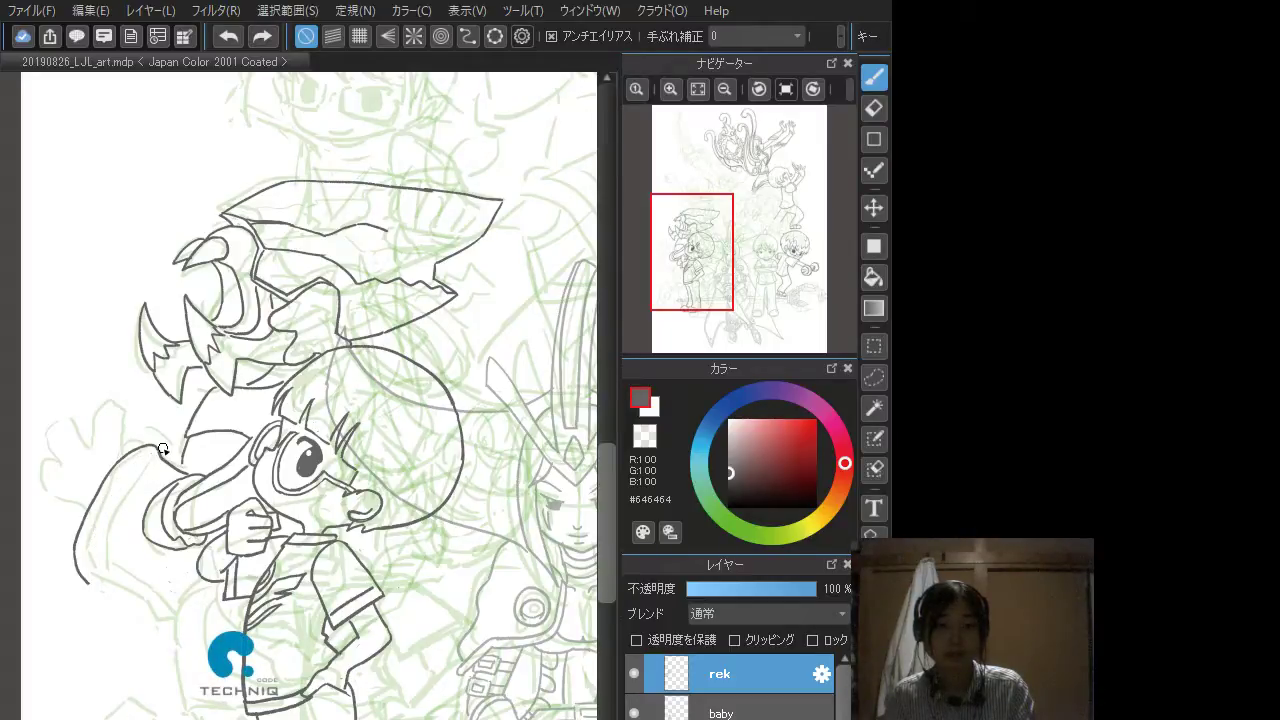
left_click_drag(153, 456, 92, 537)
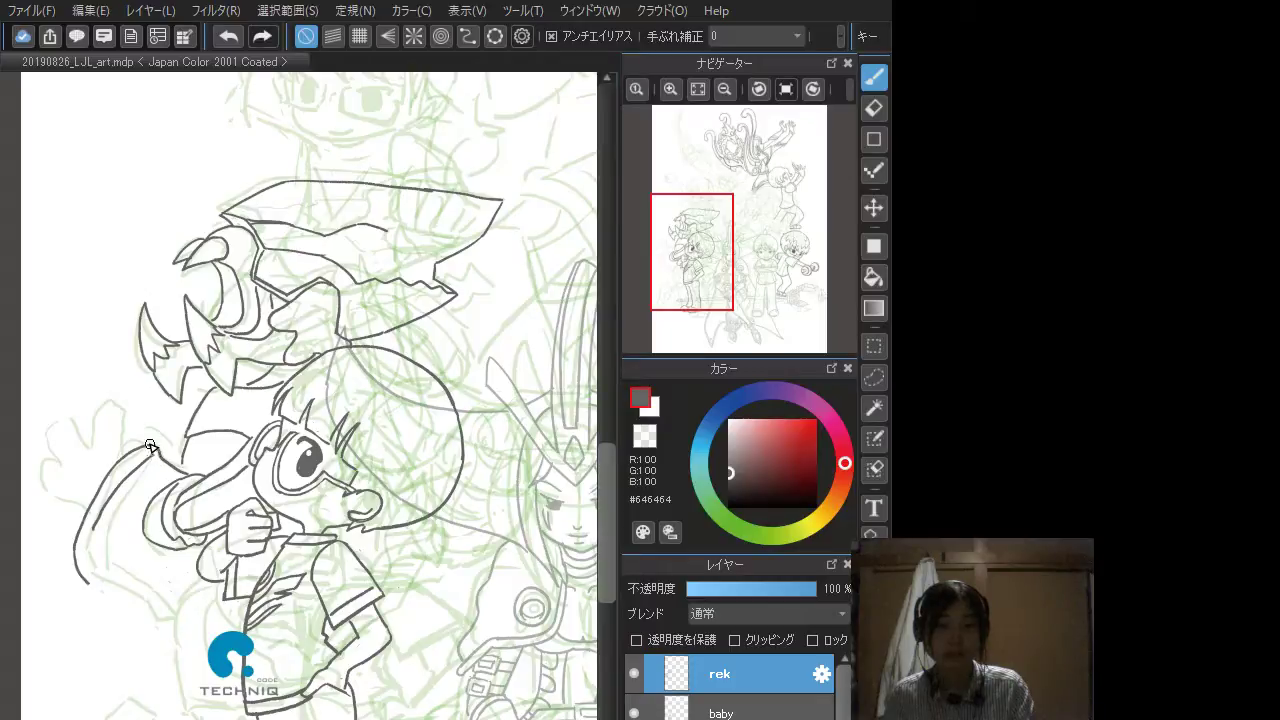
key("ctrl+z")
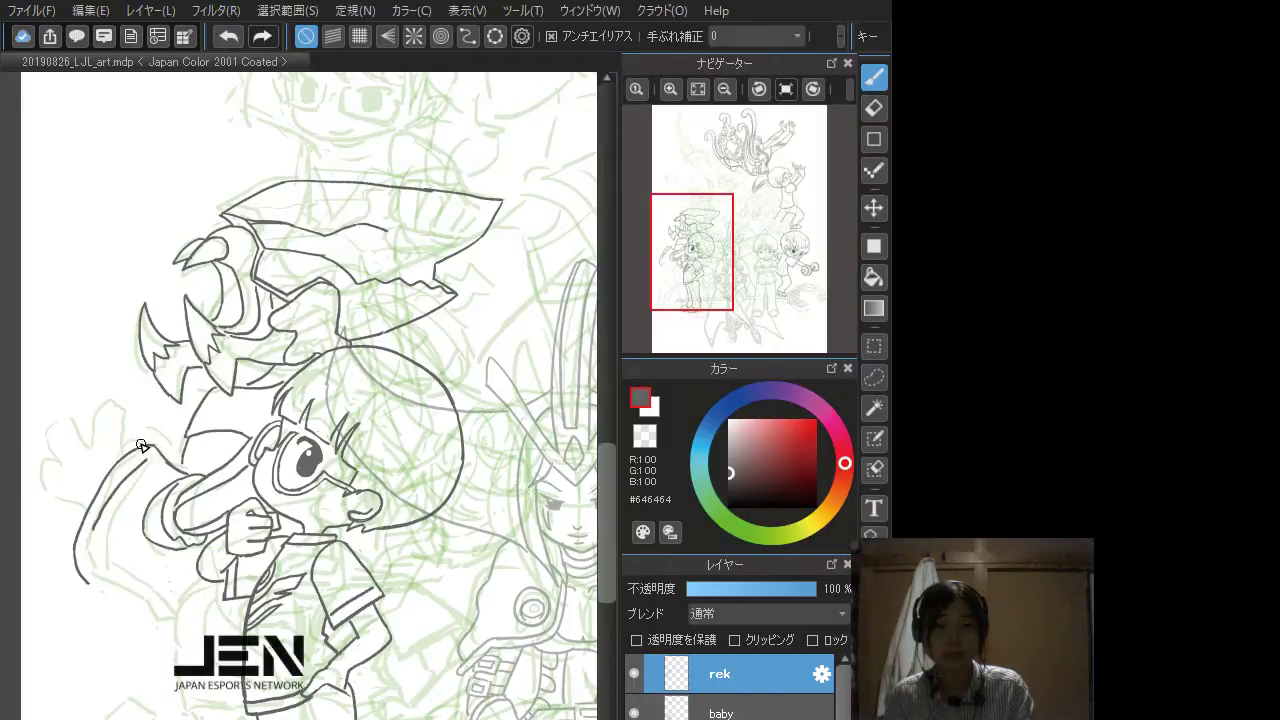
key("ctrl+z")
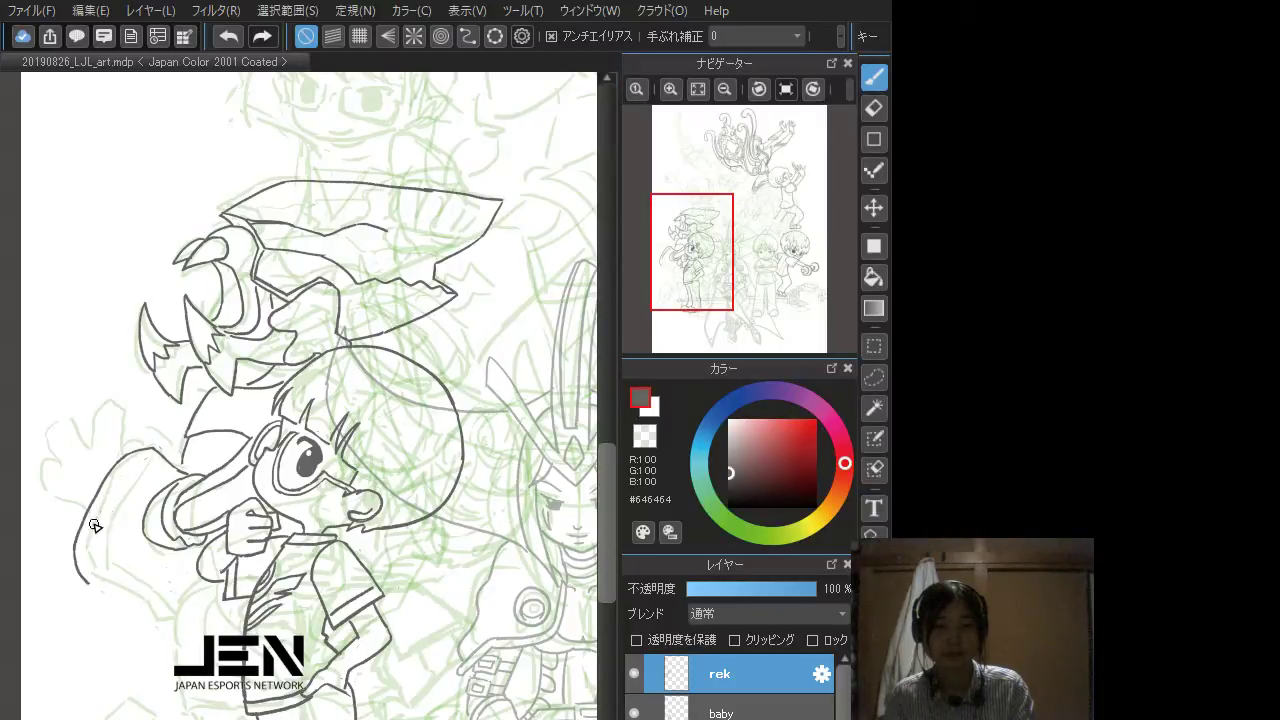
left_click_drag(146, 456, 86, 556)
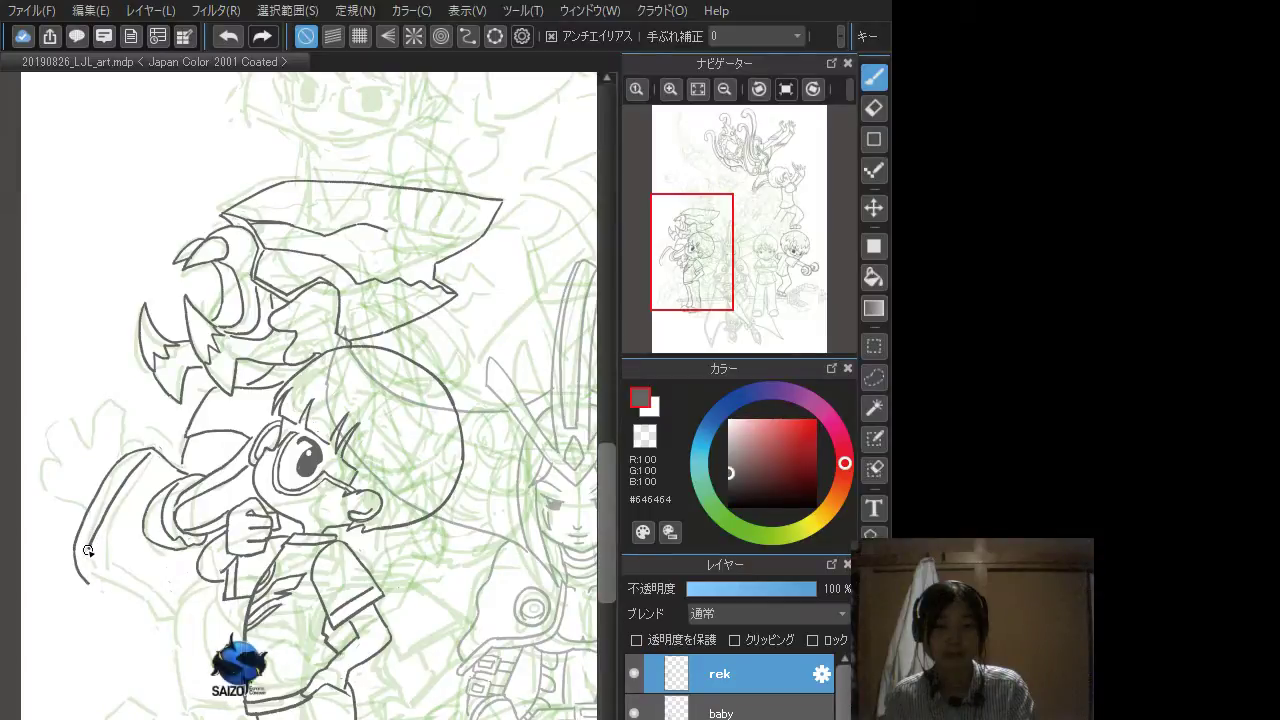
key("ctrl+z")
left_click_drag(150, 455, 82, 538)
key("ctrl+z")
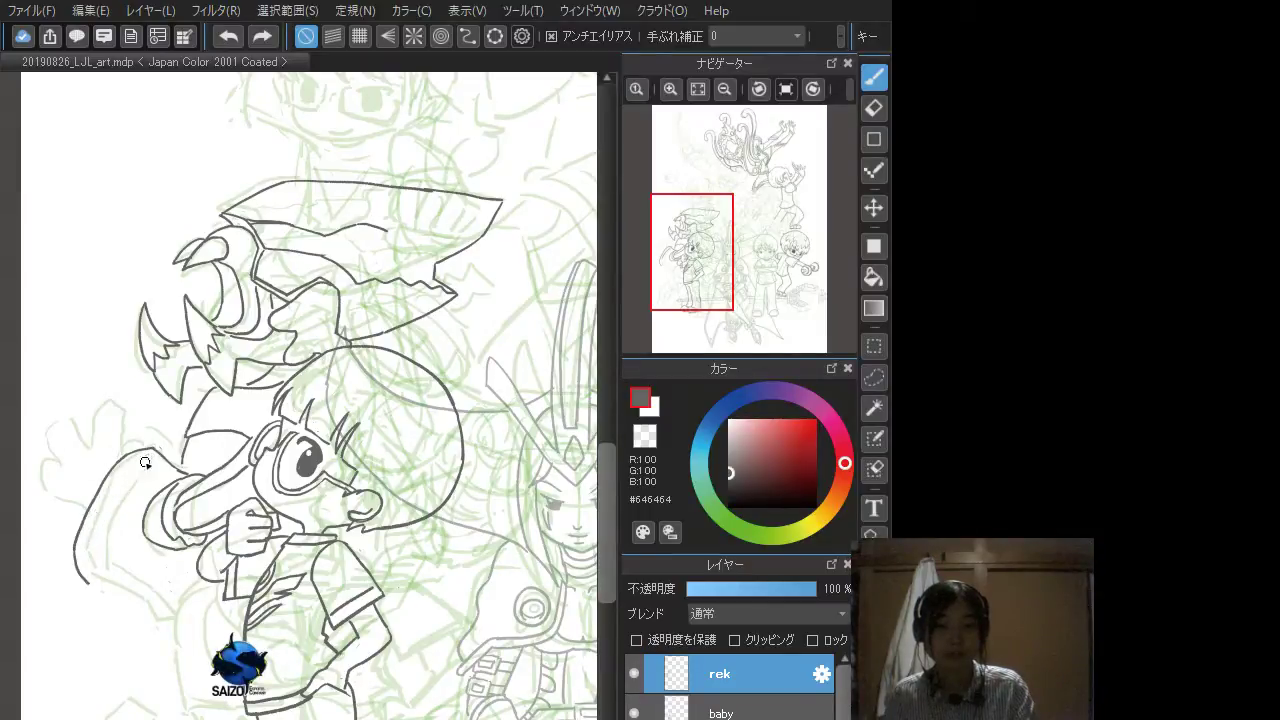
left_click_drag(149, 455, 84, 561)
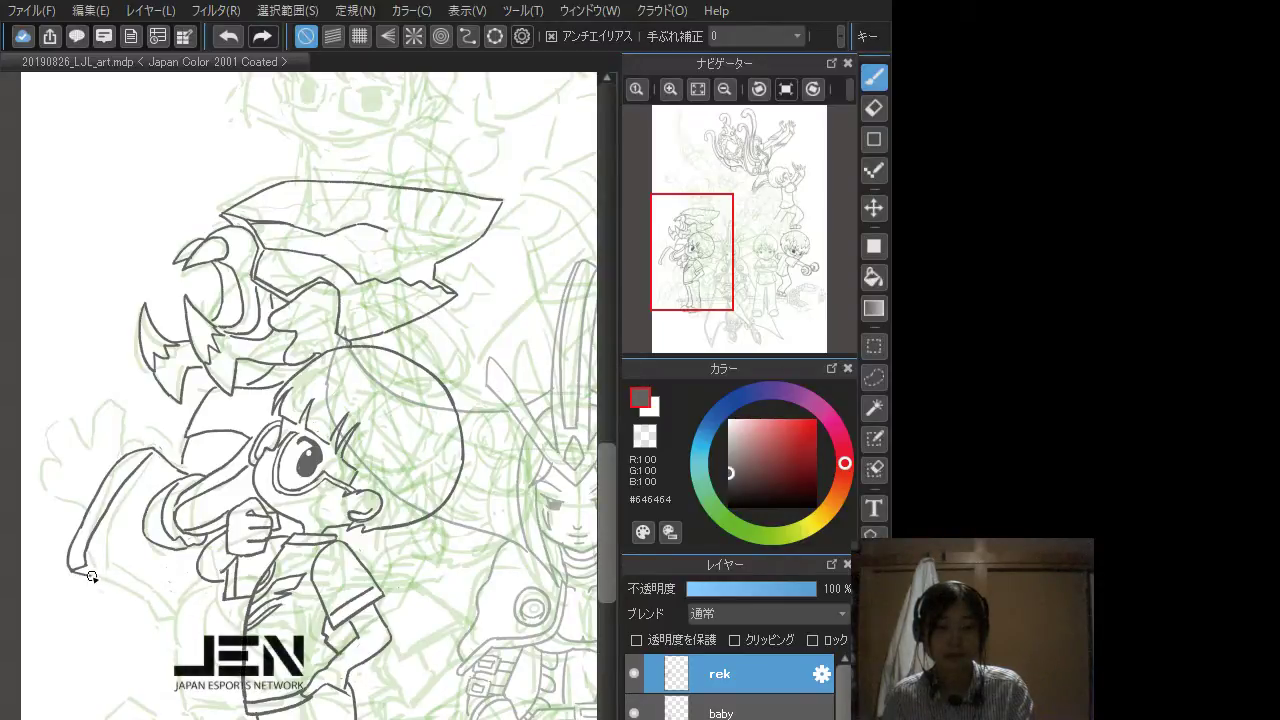
Step: Ink the armour plate's angled lower edge from the outer corner toward the boy's waist, with a parallel rim line
left_click_drag(78, 573, 150, 600)
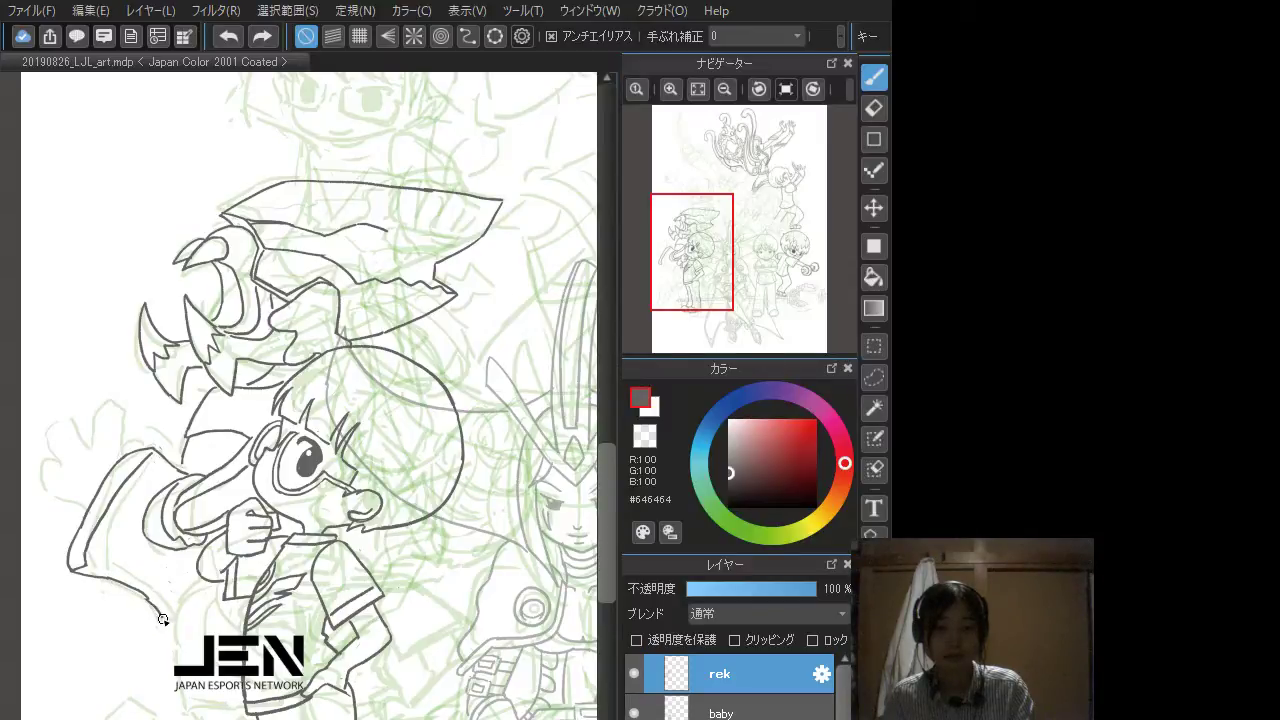
left_click_drag(146, 599, 177, 621)
key("ctrl+z")
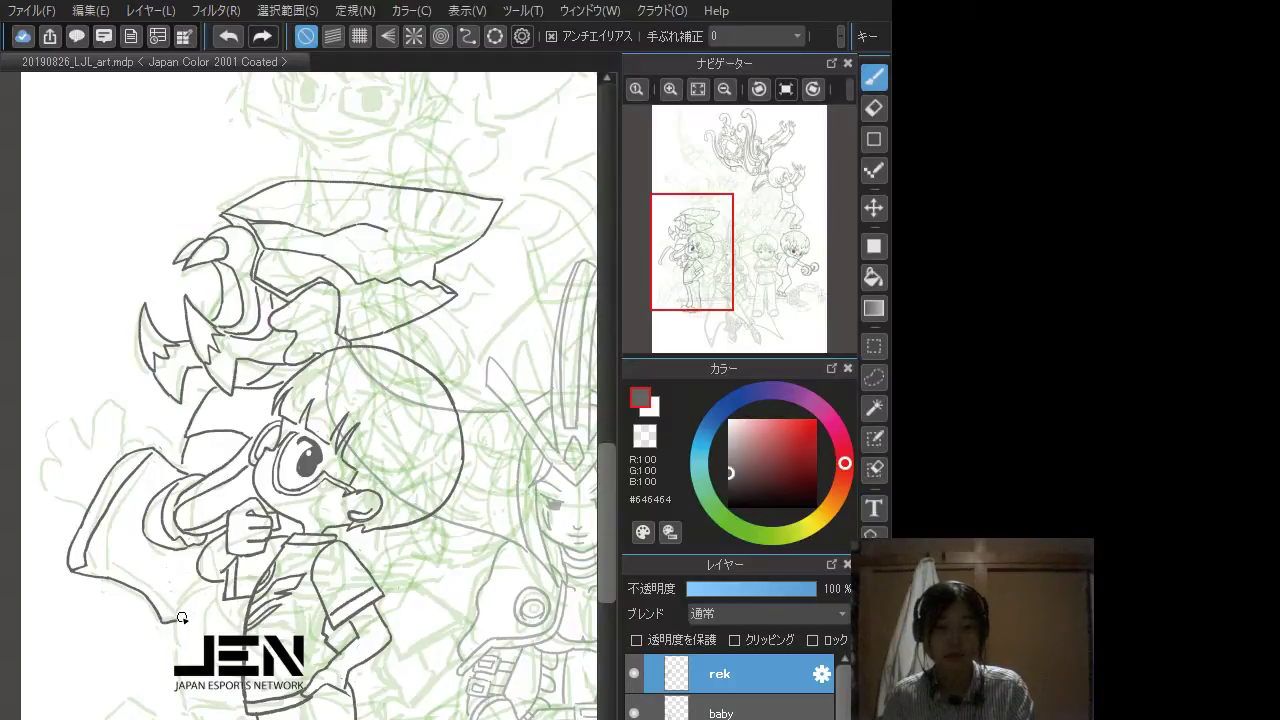
mouse_move(85, 567)
left_mouse_down()
mouse_move(146, 580)
mouse_move(129, 578)
mouse_move(171, 616)
left_mouse_up()
key("ctrl+z")
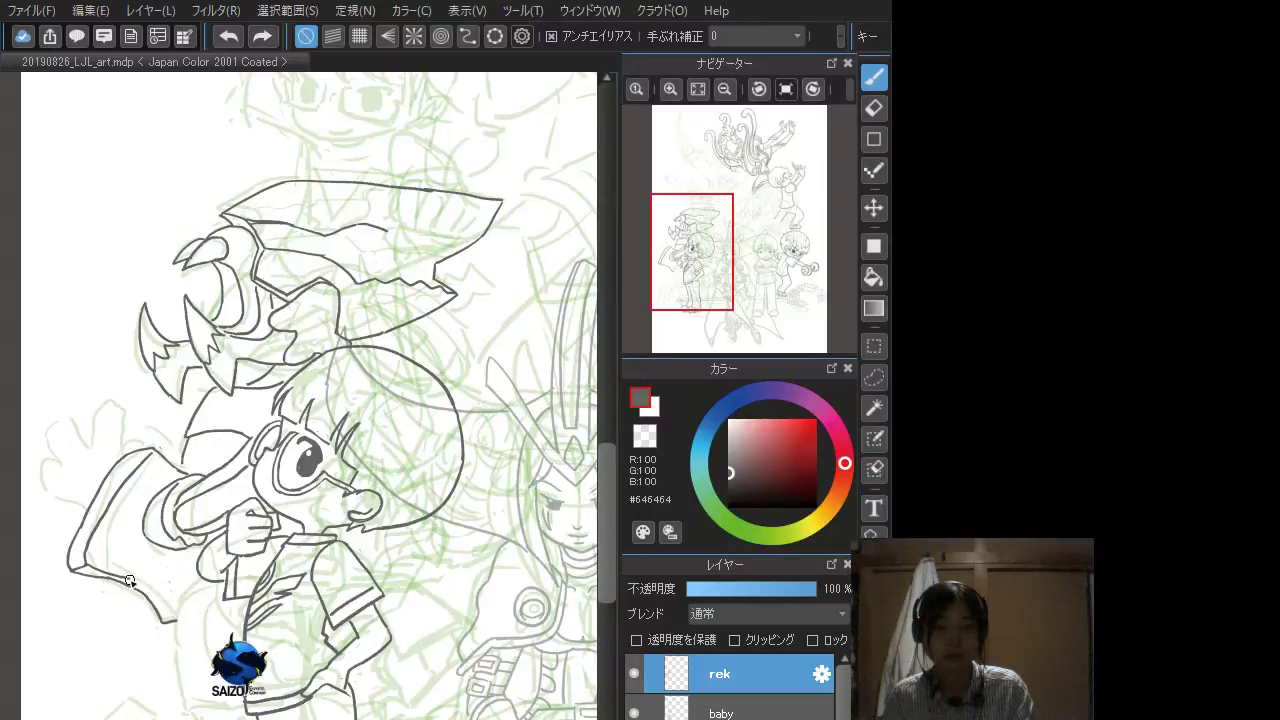
mouse_move(104, 575)
left_mouse_down()
mouse_move(143, 580)
mouse_move(106, 579)
mouse_move(150, 576)
mouse_move(129, 579)
mouse_move(178, 620)
left_mouse_up()
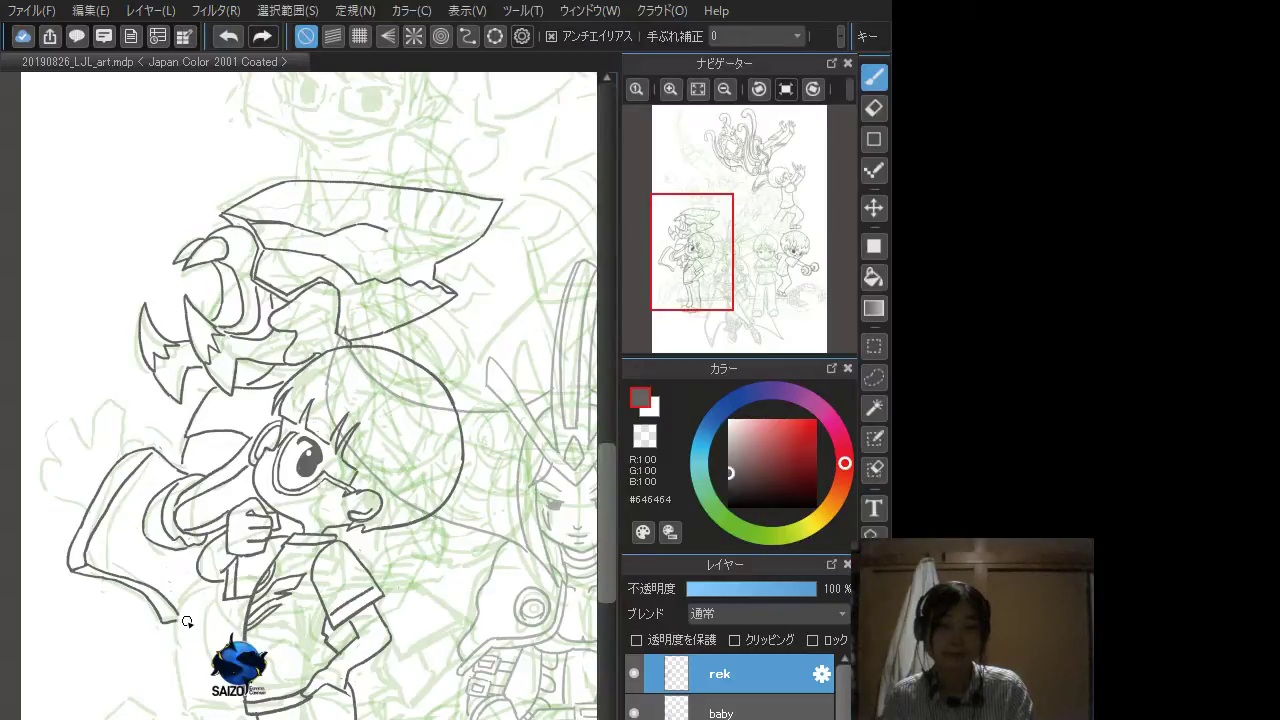
Step: Ink a short sloping line across the rounded form behind the boy's waist, running into his back
left_click_drag(178, 620, 197, 591)
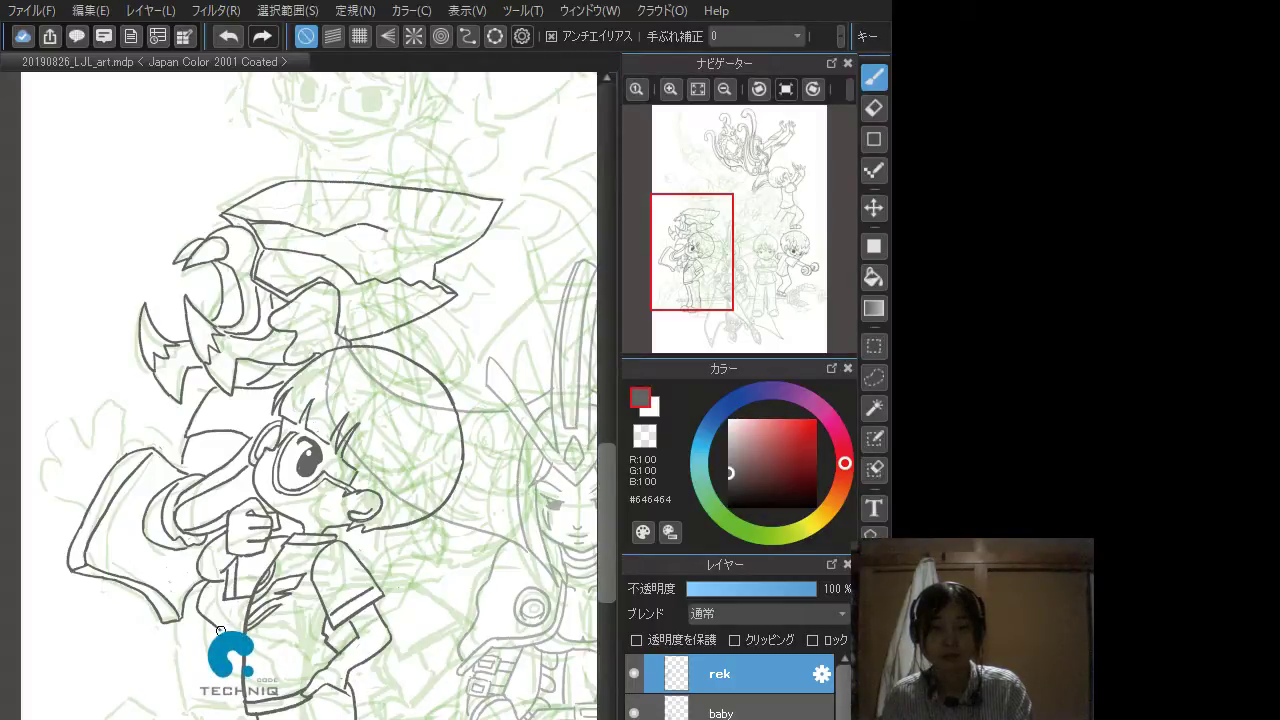
key("ctrl+z")
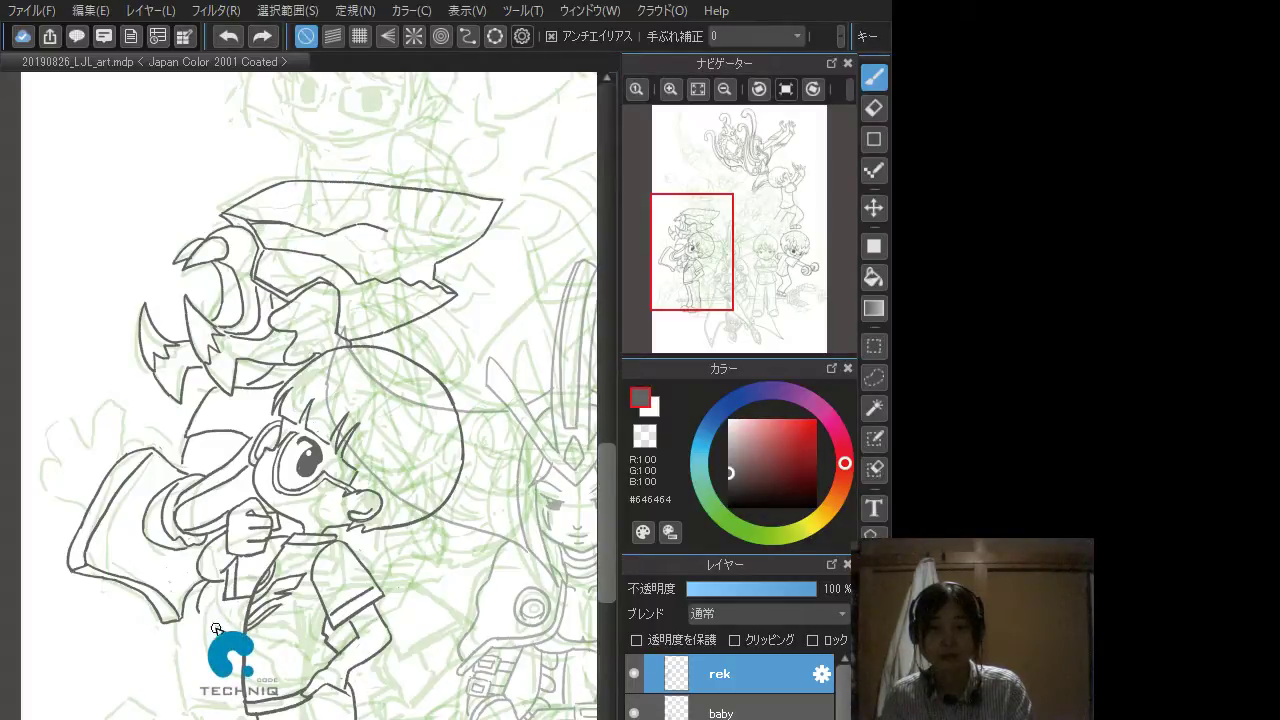
left_click_drag(199, 609, 202, 616)
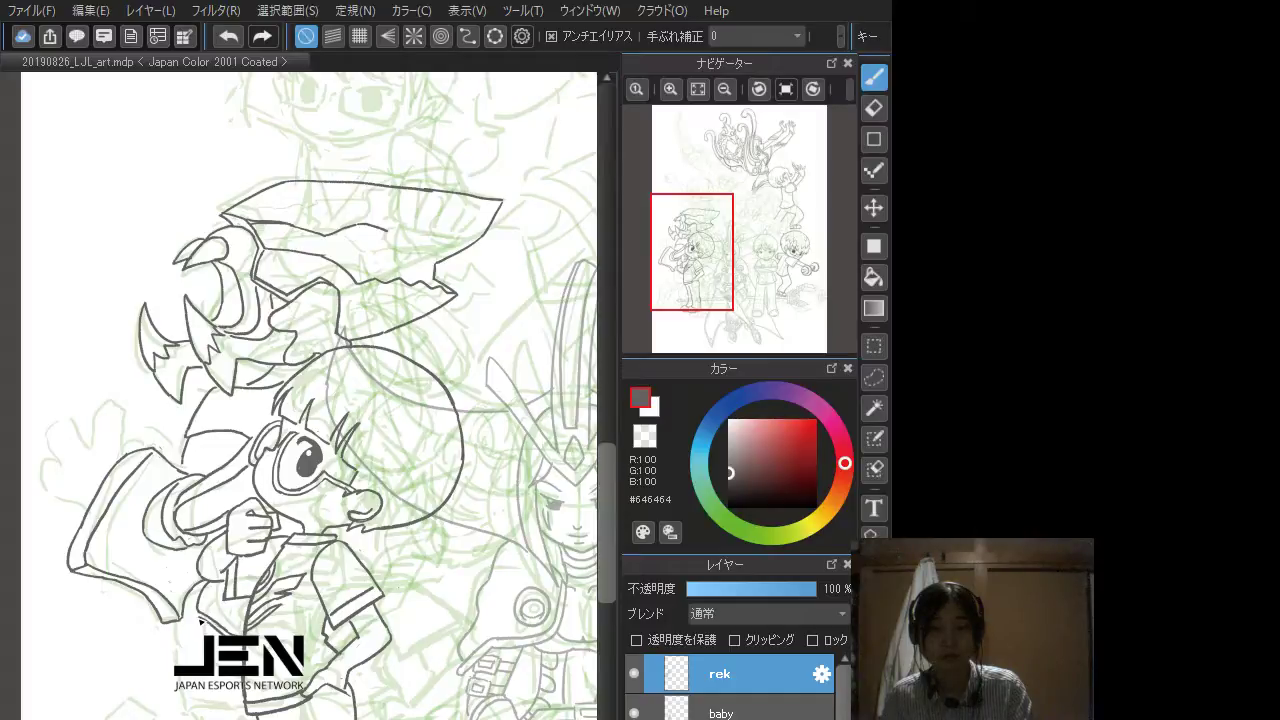
key("ctrl+z")
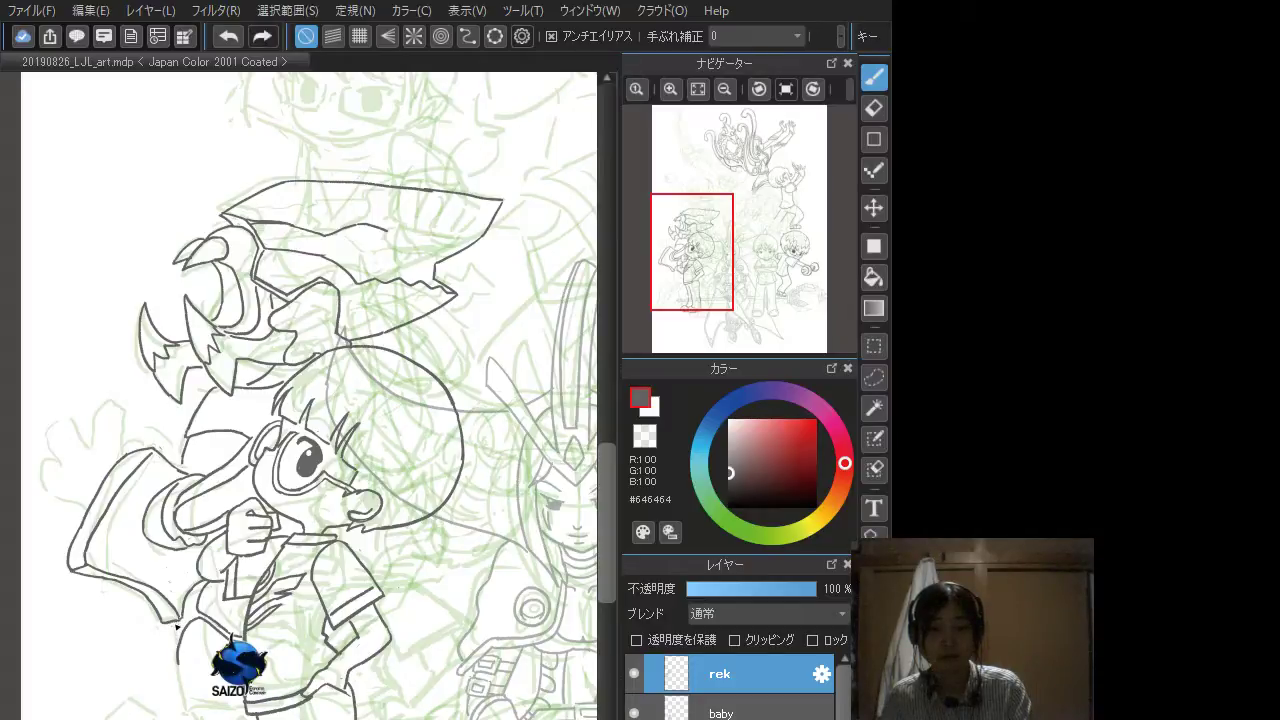
Step: Ink the outer curve of the rounded form from beside the armour plate's lower corner down behind the boy's back
key("ctrl+z")
left_click_drag(182, 620, 202, 591)
key("ctrl+z")
left_click_drag(182, 620, 187, 610)
key("ctrl+z")
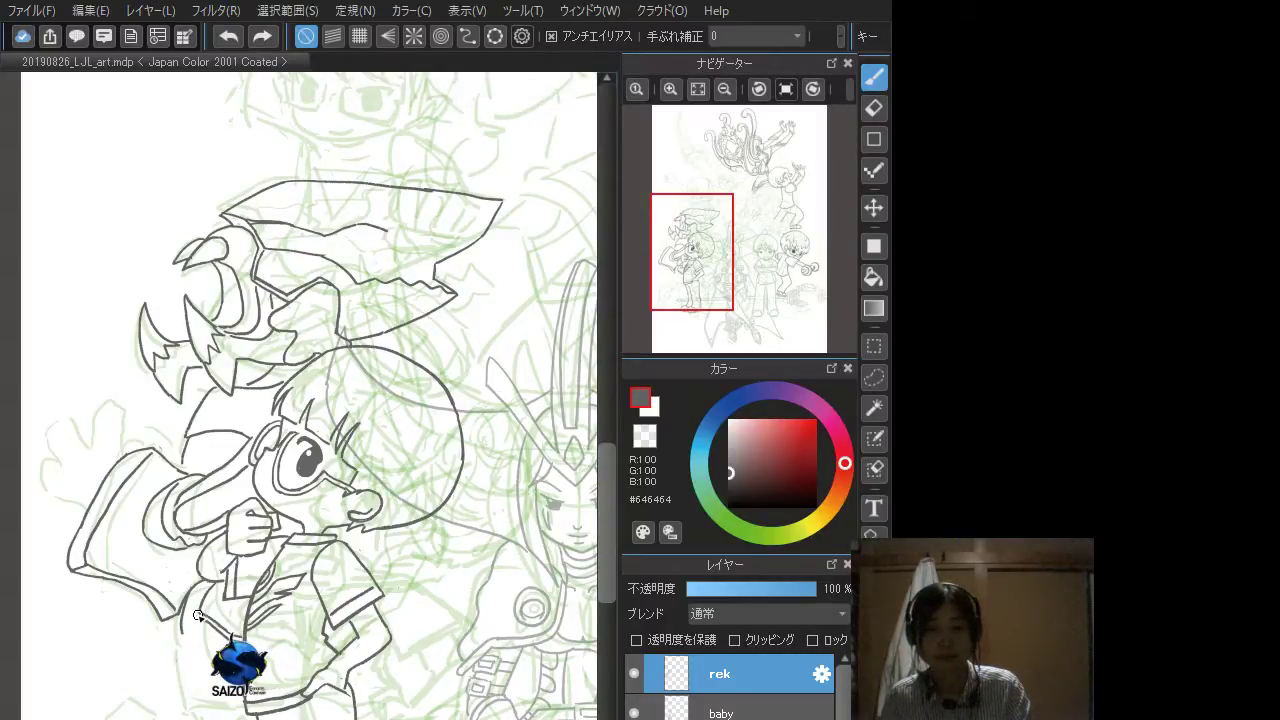
left_click_drag(198, 615, 190, 632)
mouse_move(192, 622)
left_mouse_down()
mouse_move(178, 646)
mouse_move(185, 702)
mouse_move(205, 598)
mouse_move(265, 638)
left_mouse_up()
key("ctrl+z")
key("ctrl+z")
key("ctrl+z")
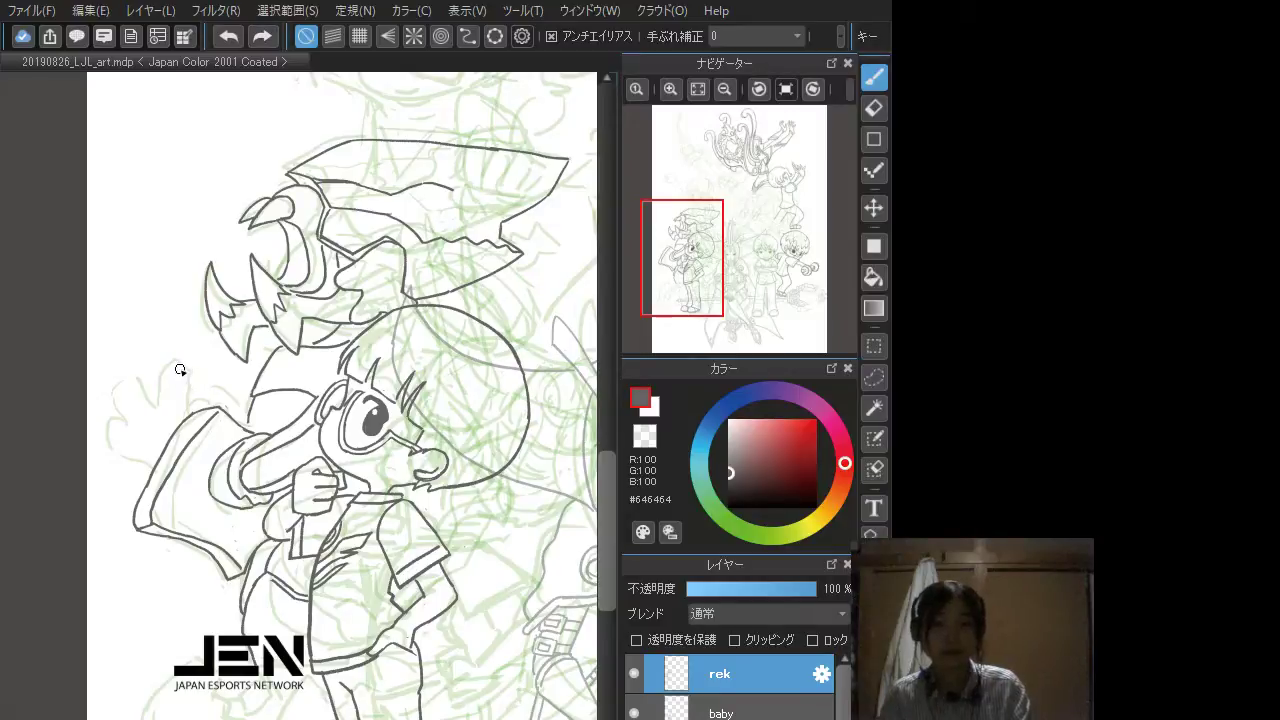
Step: Ink the small rounded bumps behind the armour plate's peak and the first pointed finger rising beside it
mouse_move(196, 411)
left_mouse_down()
mouse_move(204, 386)
mouse_move(220, 384)
mouse_move(232, 413)
left_mouse_up()
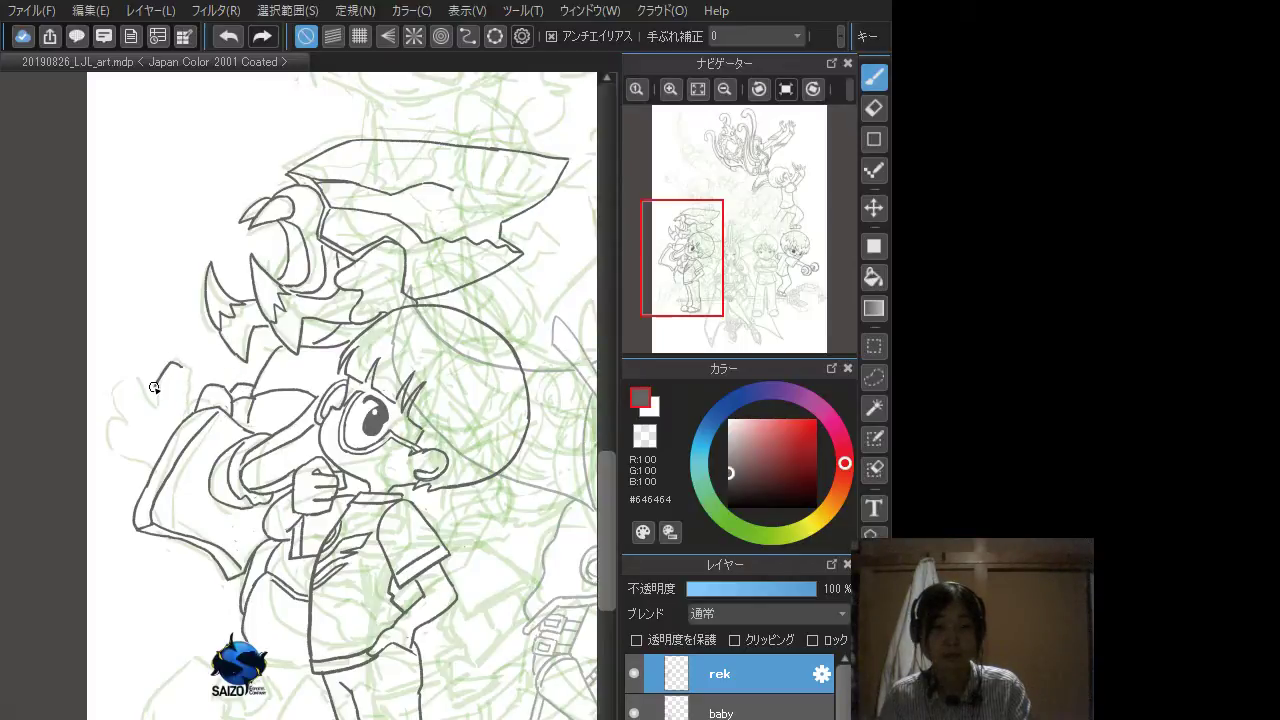
mouse_move(182, 358)
left_mouse_down()
mouse_move(155, 372)
mouse_move(165, 425)
left_mouse_up()
left_click_drag(184, 360, 168, 440)
key("ctrl+z")
key("ctrl+z")
key("ctrl+z")
left_click_drag(186, 386, 172, 435)
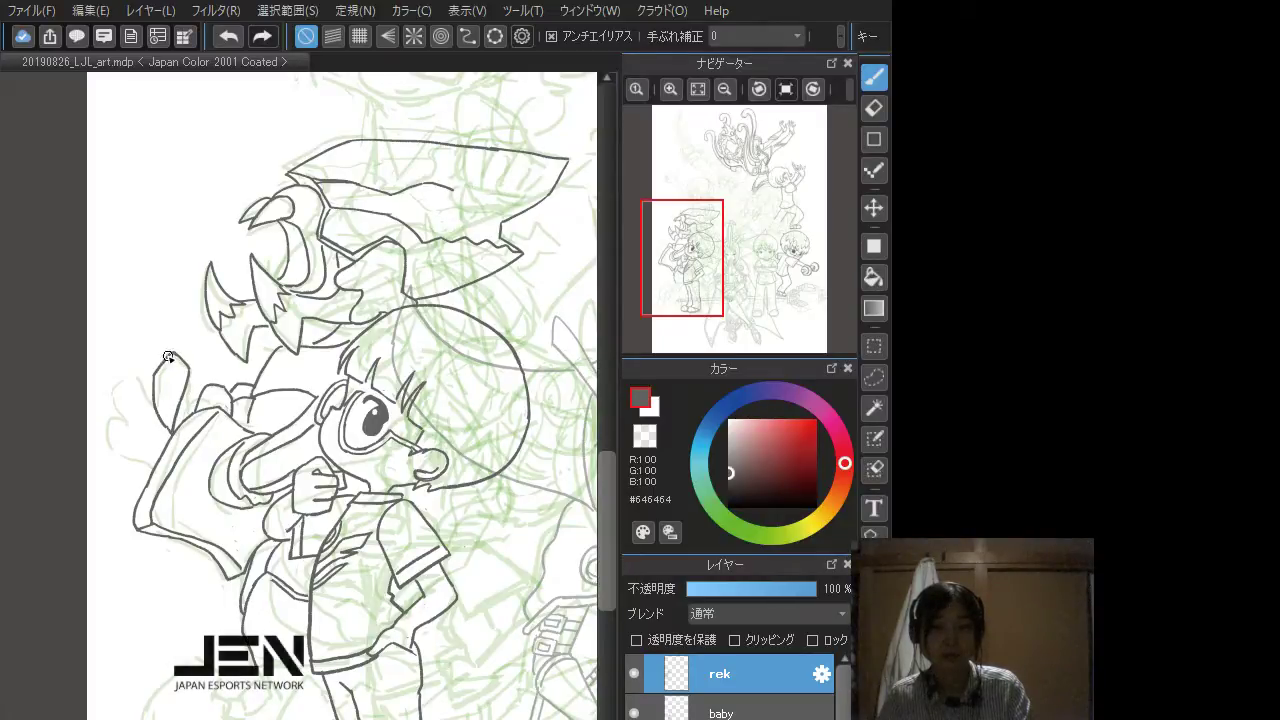
key("ctrl+z")
left_click_drag(187, 374, 168, 431)
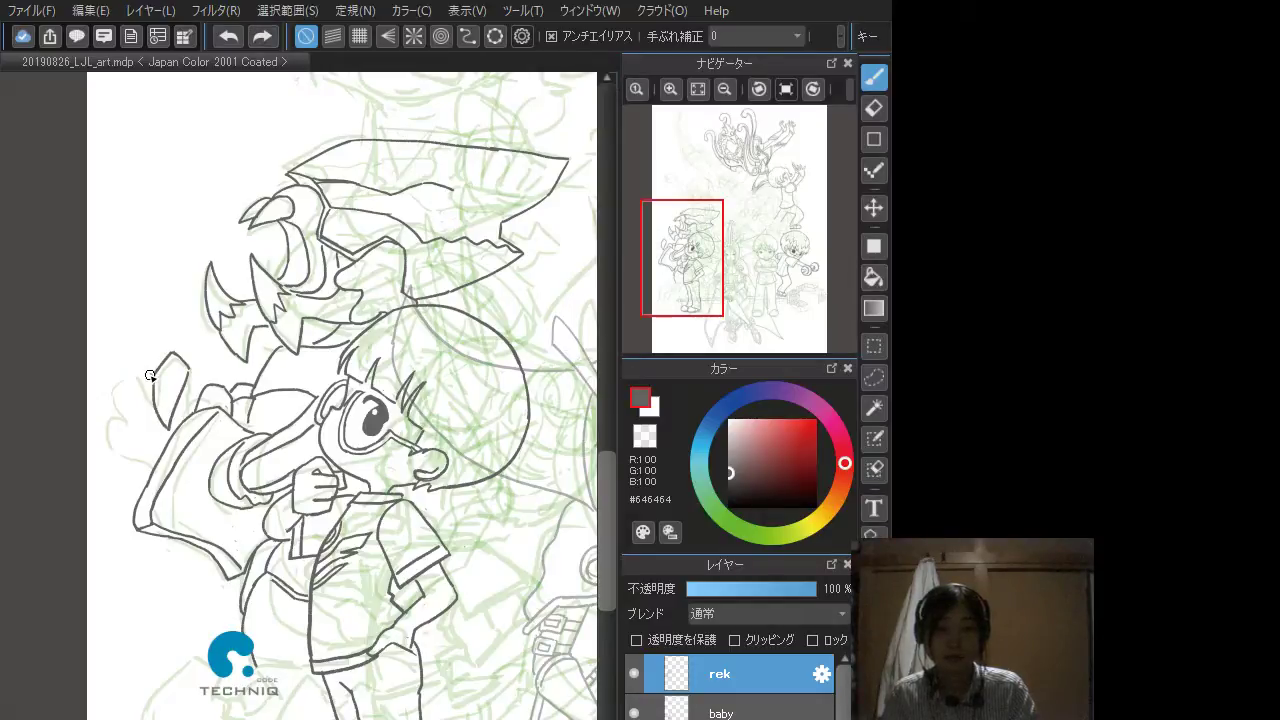
Step: Ink the second pointed finger of the hand, outside the first one, tapering down toward the armour plate
mouse_move(149, 380)
left_mouse_down()
mouse_move(116, 369)
mouse_move(110, 402)
mouse_move(129, 429)
mouse_move(148, 384)
mouse_move(143, 440)
left_mouse_up()
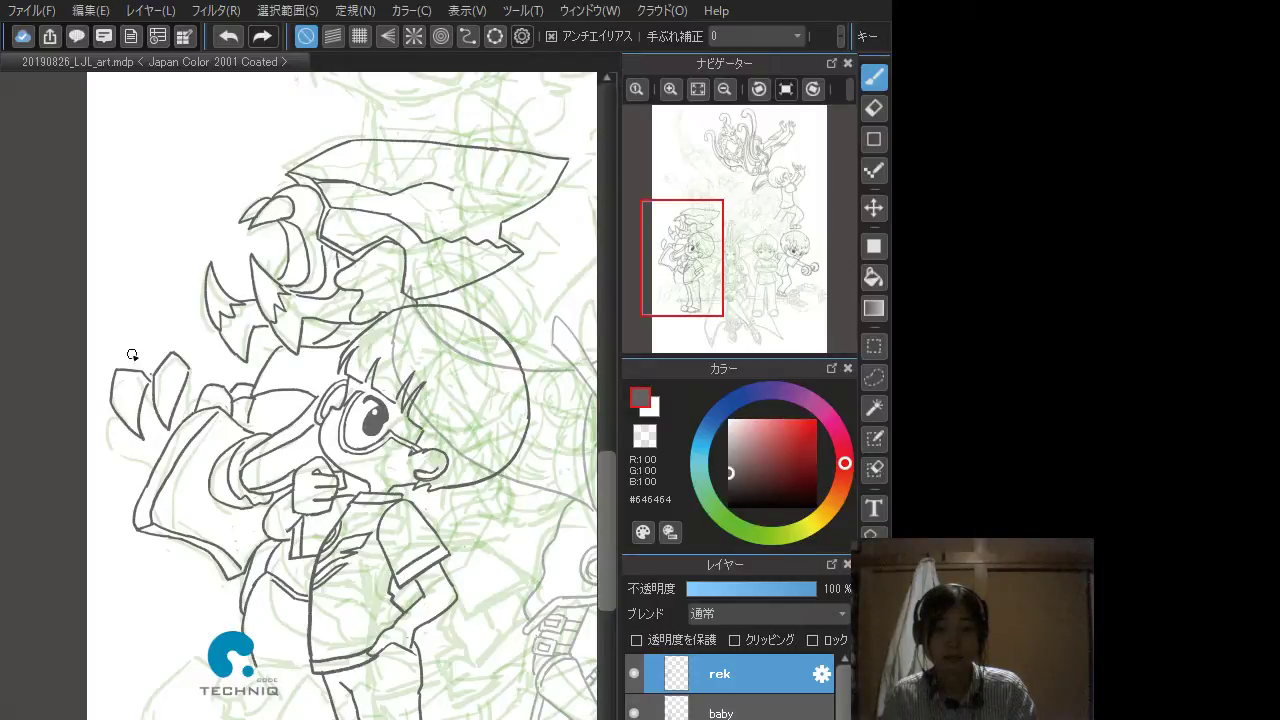
key("ctrl+z")
mouse_move(146, 355)
left_mouse_down()
mouse_move(192, 345)
mouse_move(207, 360)
mouse_move(176, 364)
mouse_move(167, 385)
mouse_move(205, 429)
left_mouse_up()
key("ctrl+z")
key("ctrl+z")
key("ctrl+z")
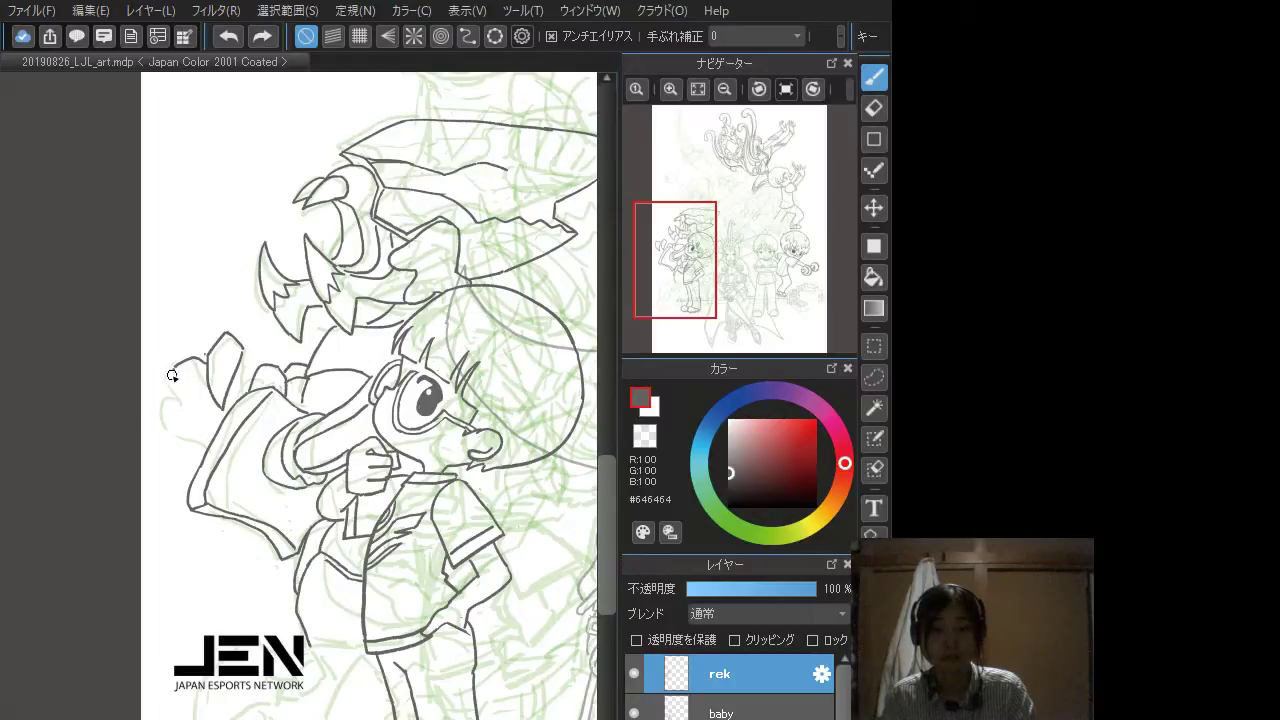
mouse_move(172, 375)
left_mouse_down()
mouse_move(200, 427)
mouse_move(202, 381)
mouse_move(200, 426)
left_mouse_up()
key("ctrl+z")
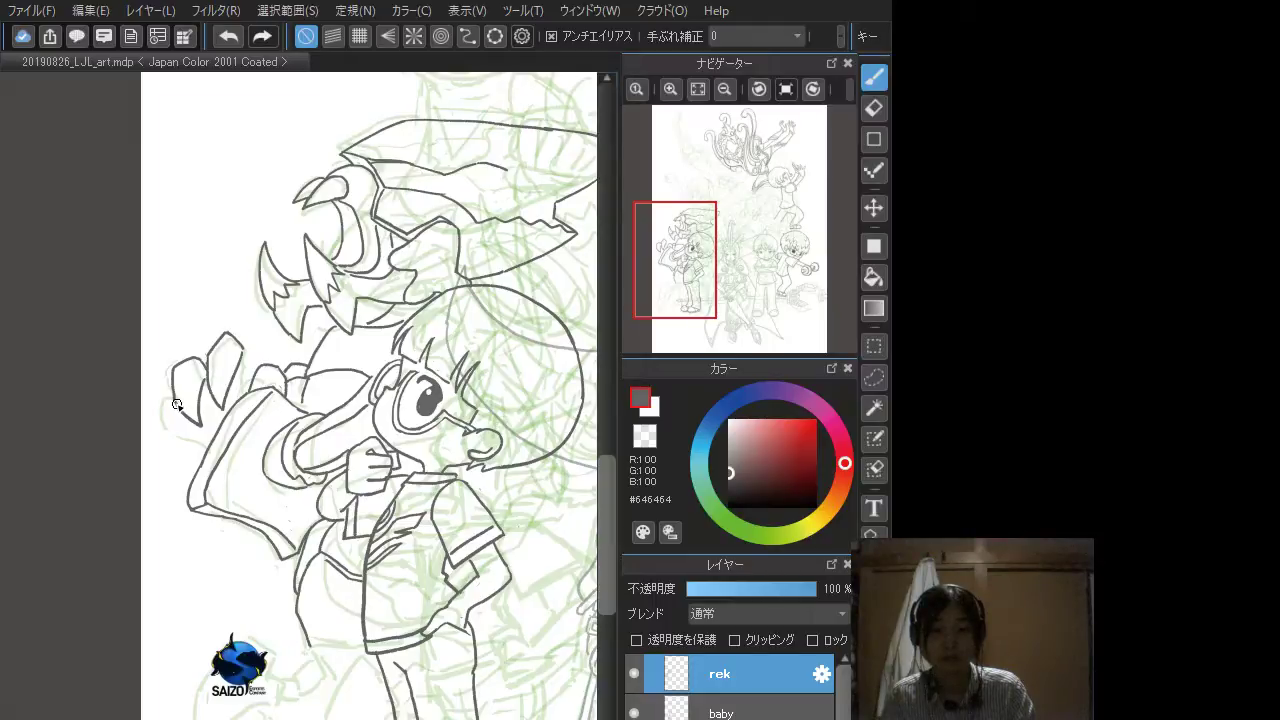
Step: Ink the lowest, outermost finger of the hand, ending at the armour plate's outer edge
mouse_move(174, 404)
left_mouse_down()
mouse_move(173, 440)
mouse_move(206, 444)
left_mouse_up()
key("ctrl+z")
key("ctrl+z")
mouse_move(174, 402)
left_mouse_down()
mouse_move(163, 420)
mouse_move(177, 437)
mouse_move(190, 422)
mouse_move(203, 441)
left_mouse_up()
key("ctrl+z")
key("ctrl+z")
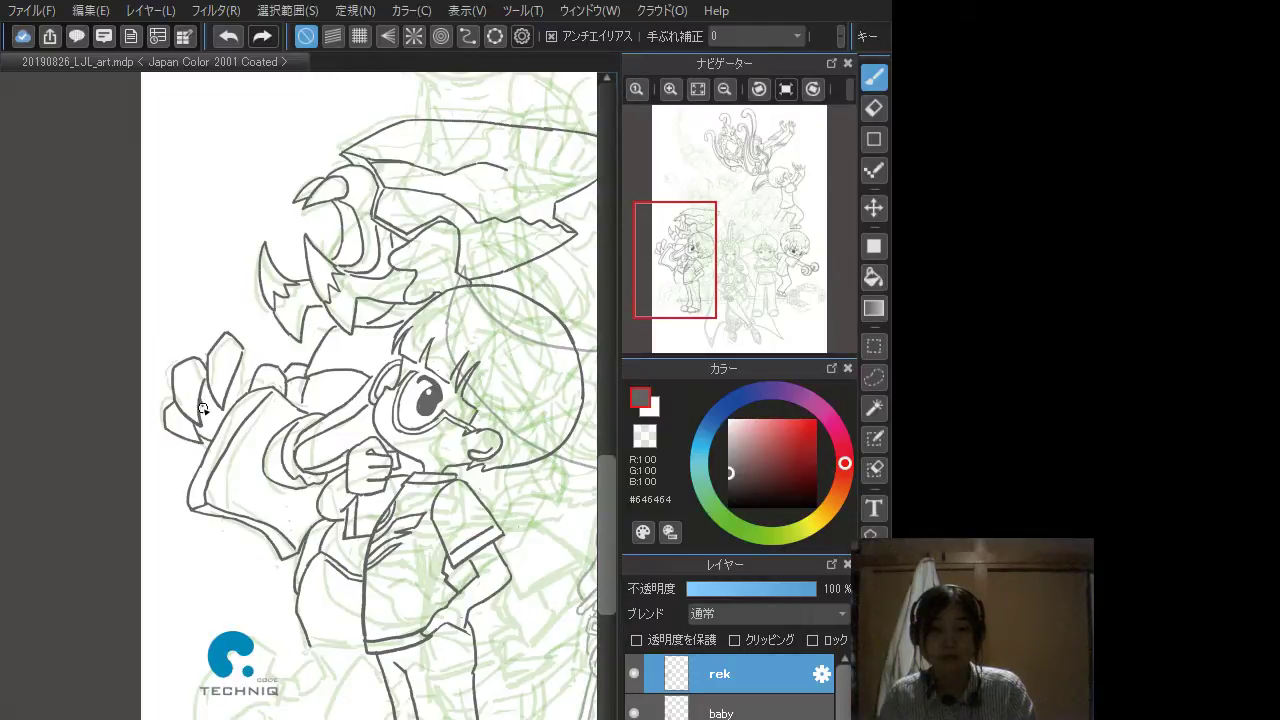
Step: Close the gaps between the fingers with short lines and extend the first finger's inner edge toward the armour plate
left_click_drag(204, 401, 214, 409)
key("ctrl+z")
key("ctrl+z")
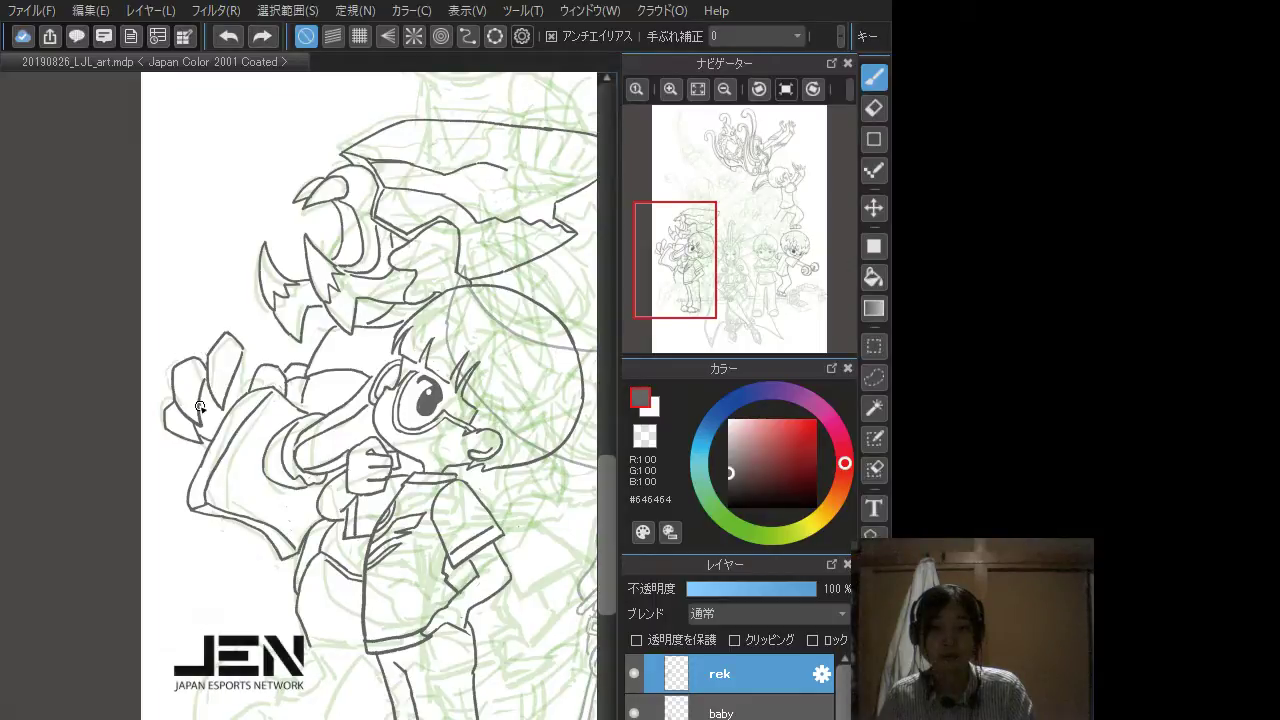
left_click_drag(204, 384, 202, 410)
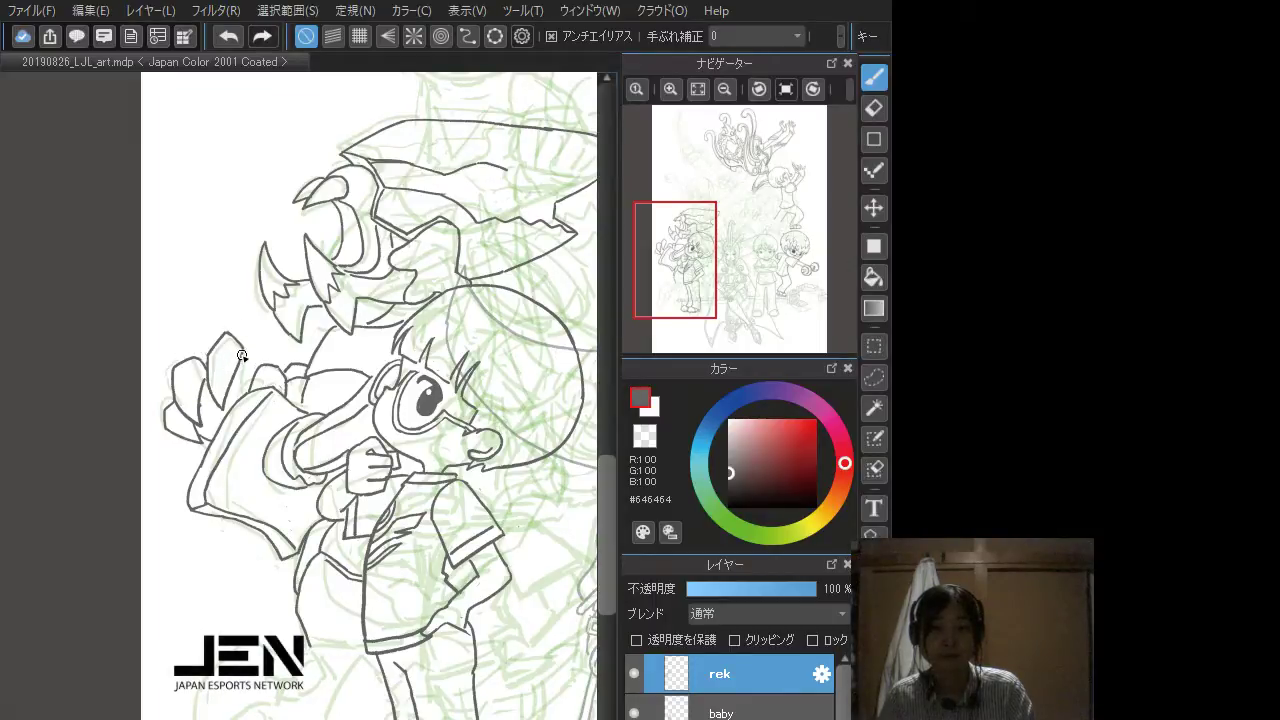
left_click_drag(242, 355, 256, 376)
key("ctrl+z")
key("ctrl+z")
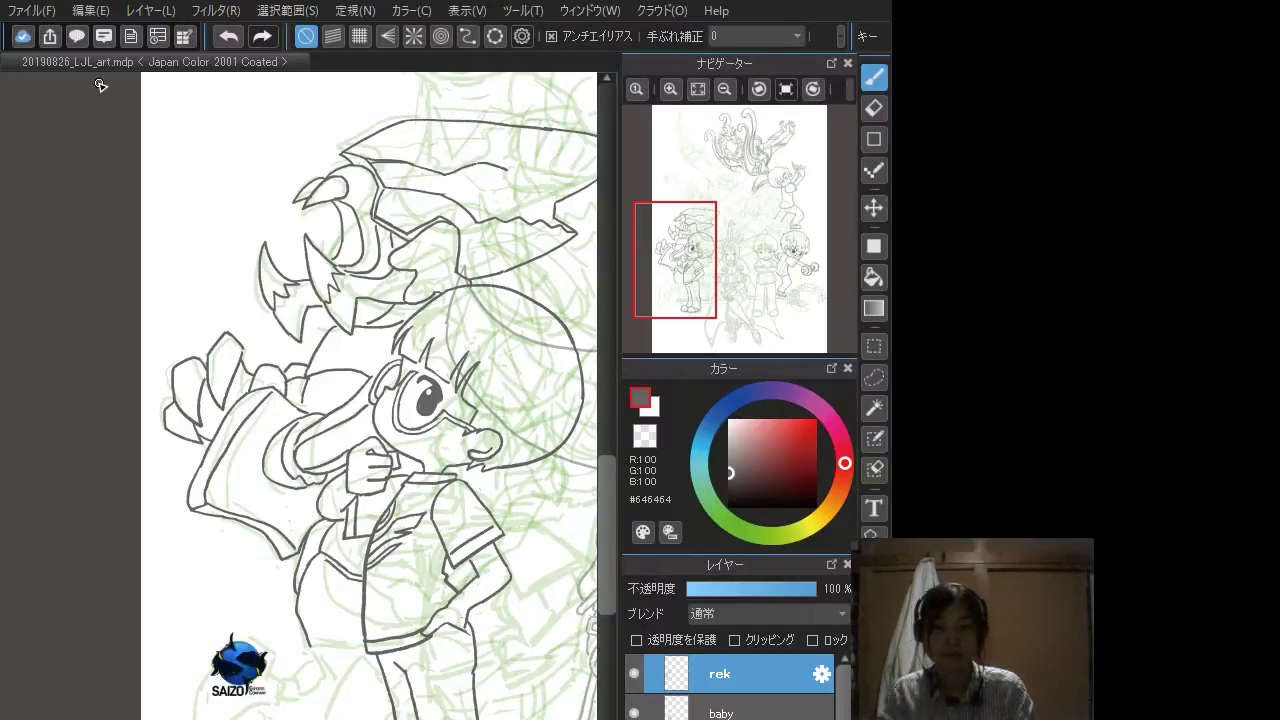
Step: Raise the line art of the seated armoured warrior and the boy with crossed arms to 100% opacity
key("ctrl+minus")
key("ctrl+minus")
mouse_move(411, 588)
left_mouse_down()
mouse_move(188, 651)
mouse_move(206, 637)
left_mouse_up()
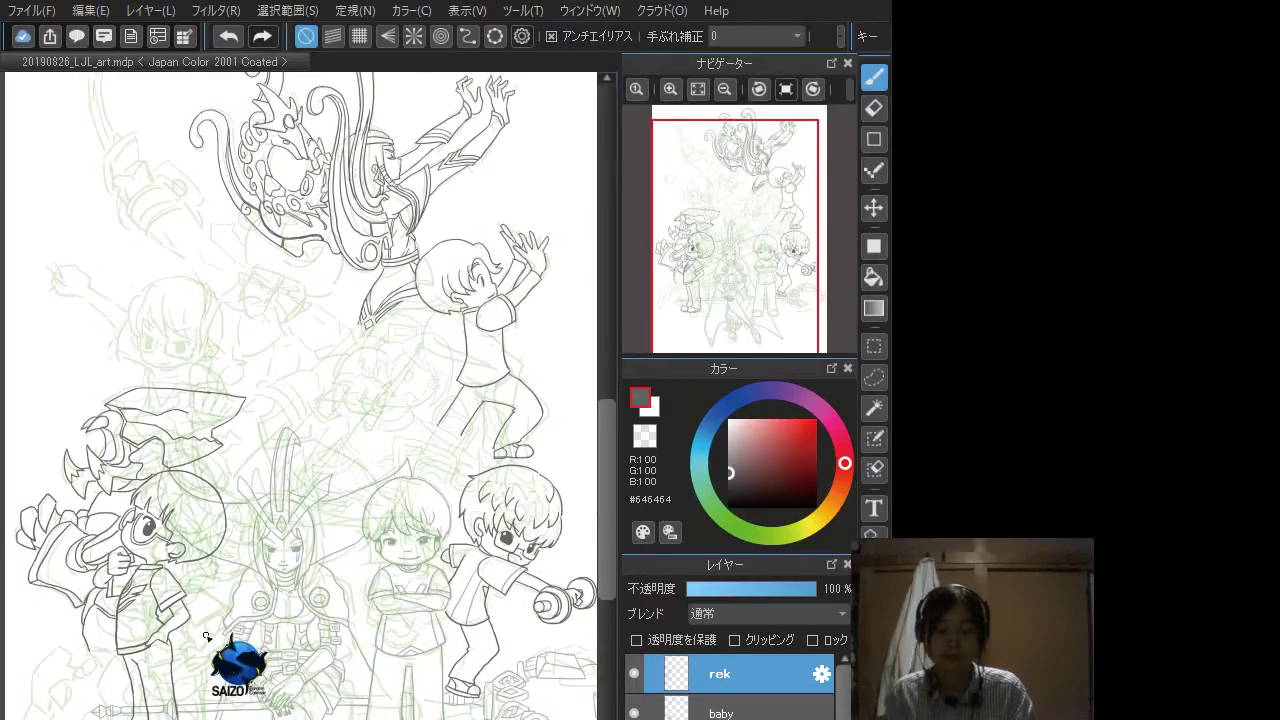
key("ctrl+minus")
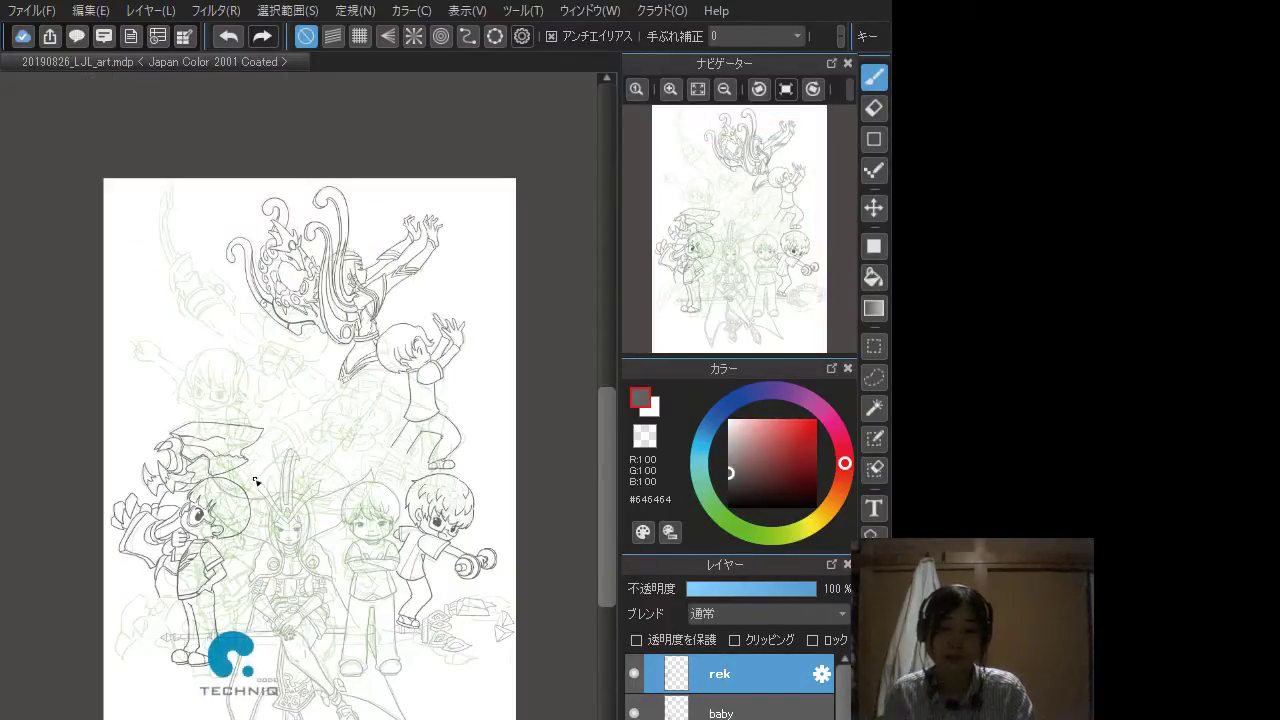
left_click_drag(278, 568, 269, 605)
left_click(734, 711)
left_click(735, 719)
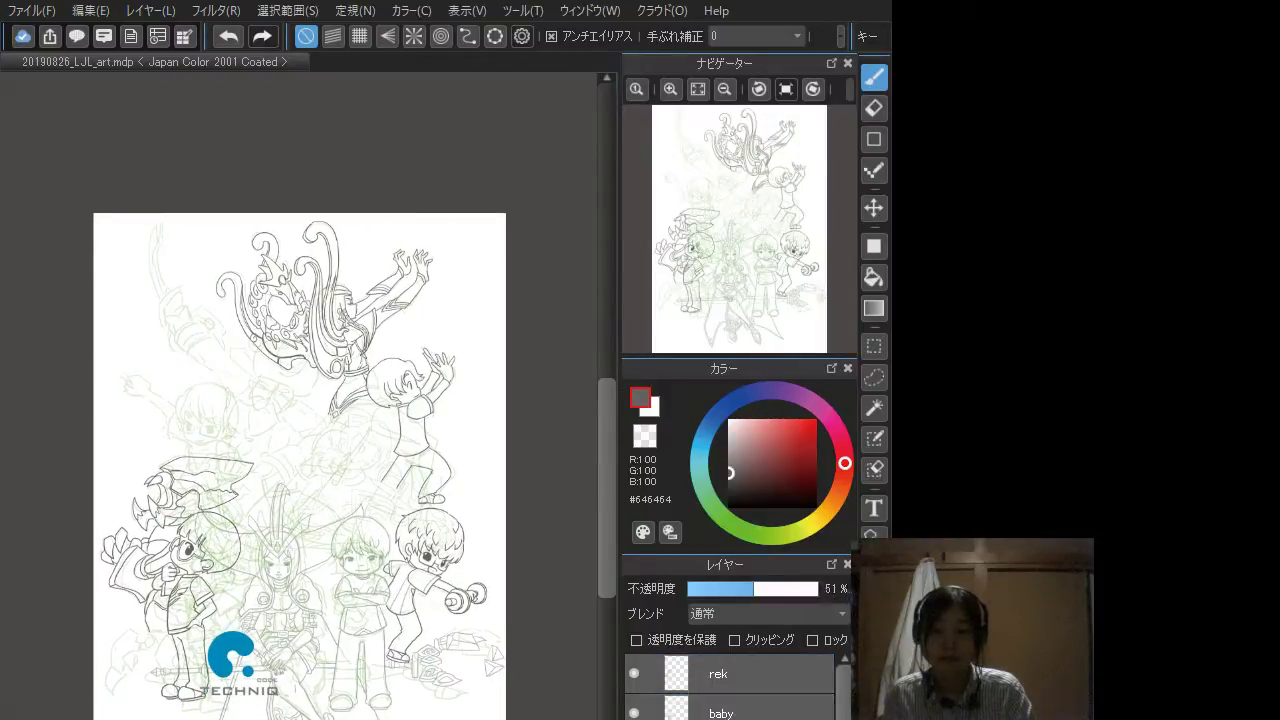
left_click(817, 591)
left_click(816, 591)
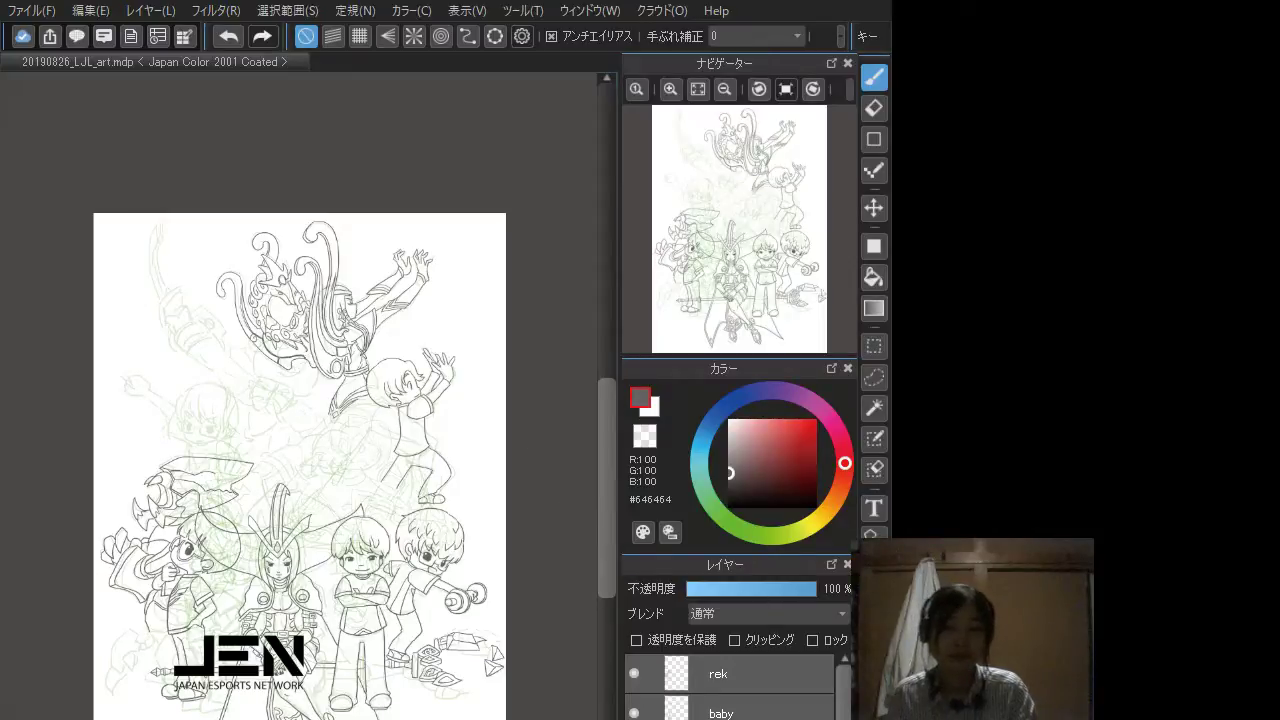
left_click(634, 718)
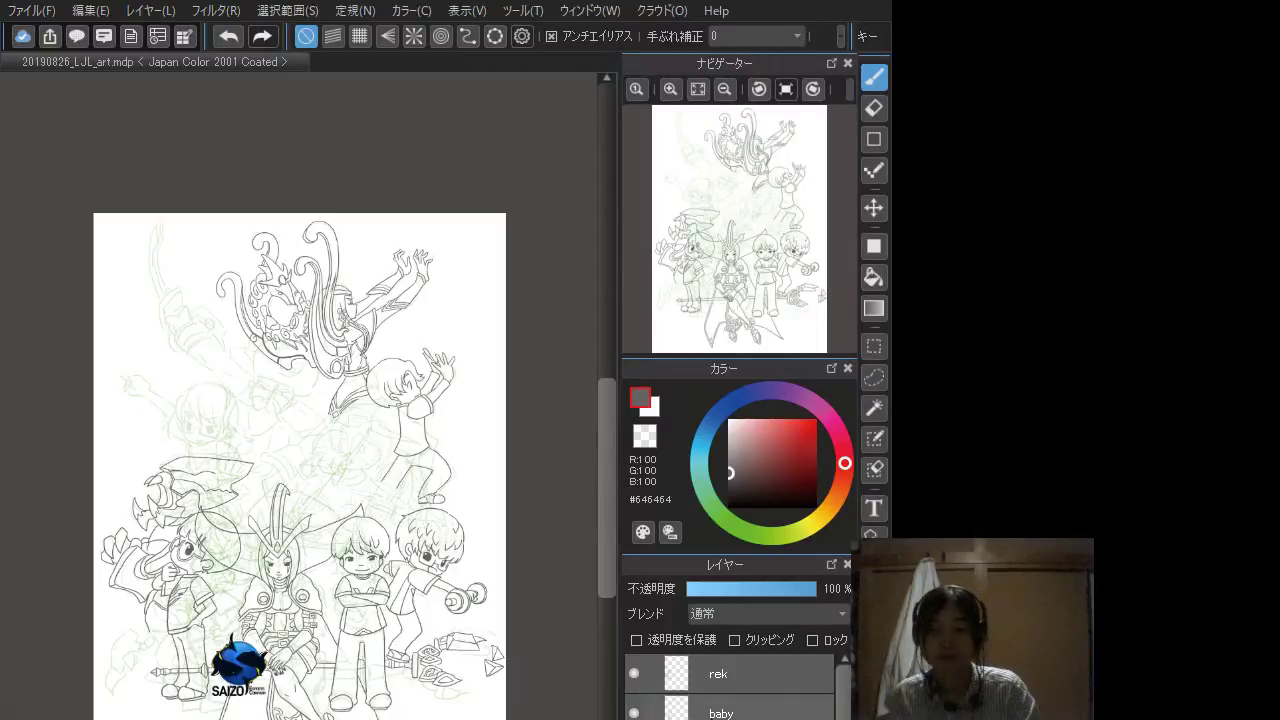
Step: On the "rek" layer, ink a rim line along the slanted end edge of the jagged plate above the boy's head
left_click(712, 710)
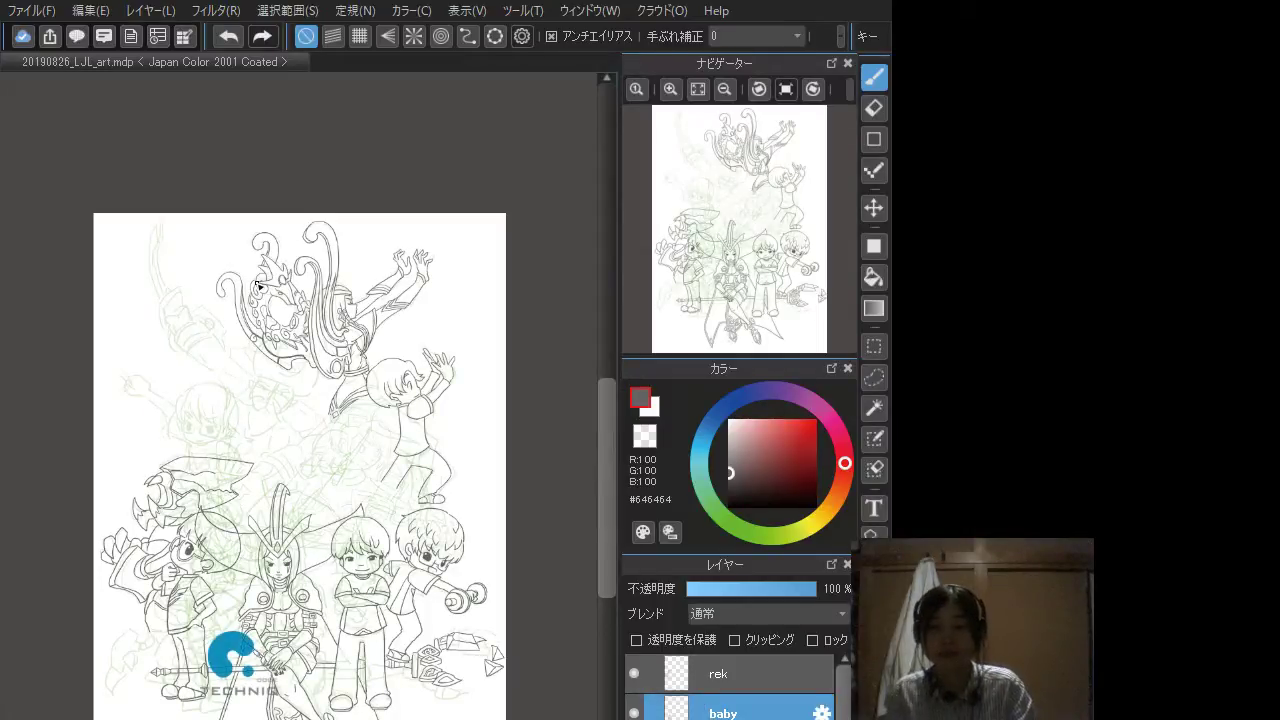
scroll(257, 286, "up", 3)
scroll(63, 263, "down", 3)
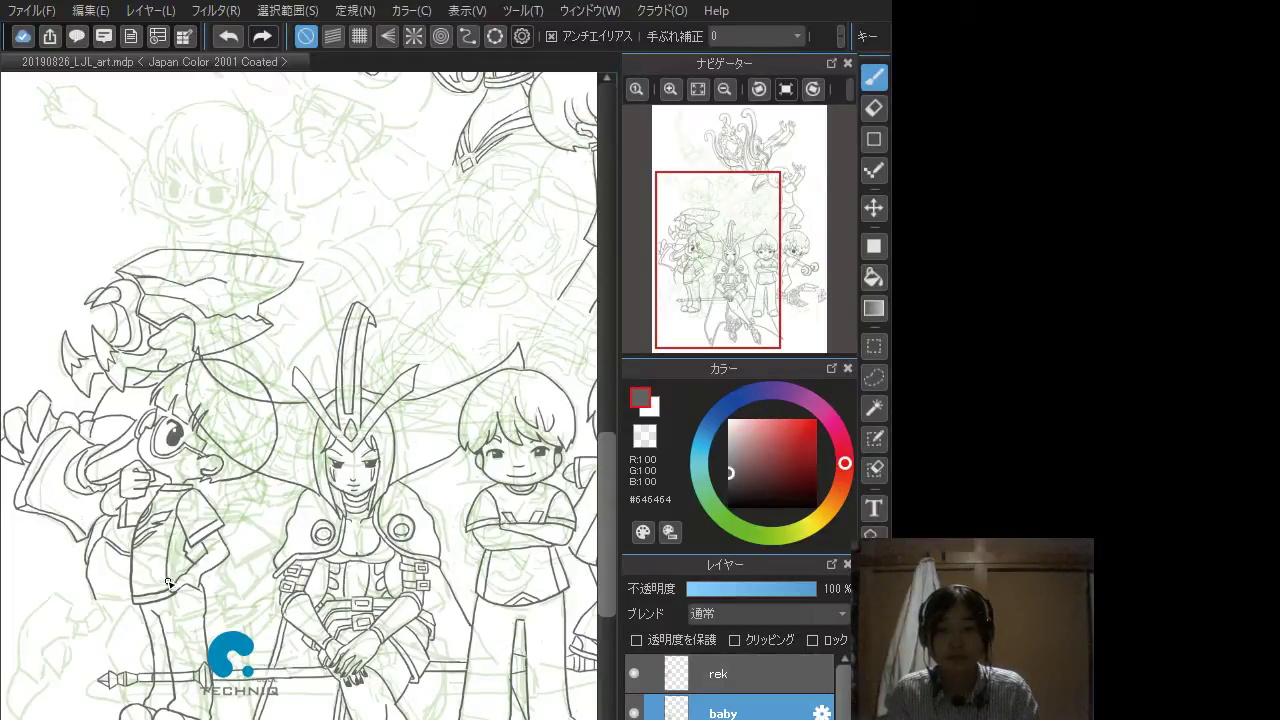
scroll(92, 386, "up", 2)
left_click_drag(178, 540, 220, 522)
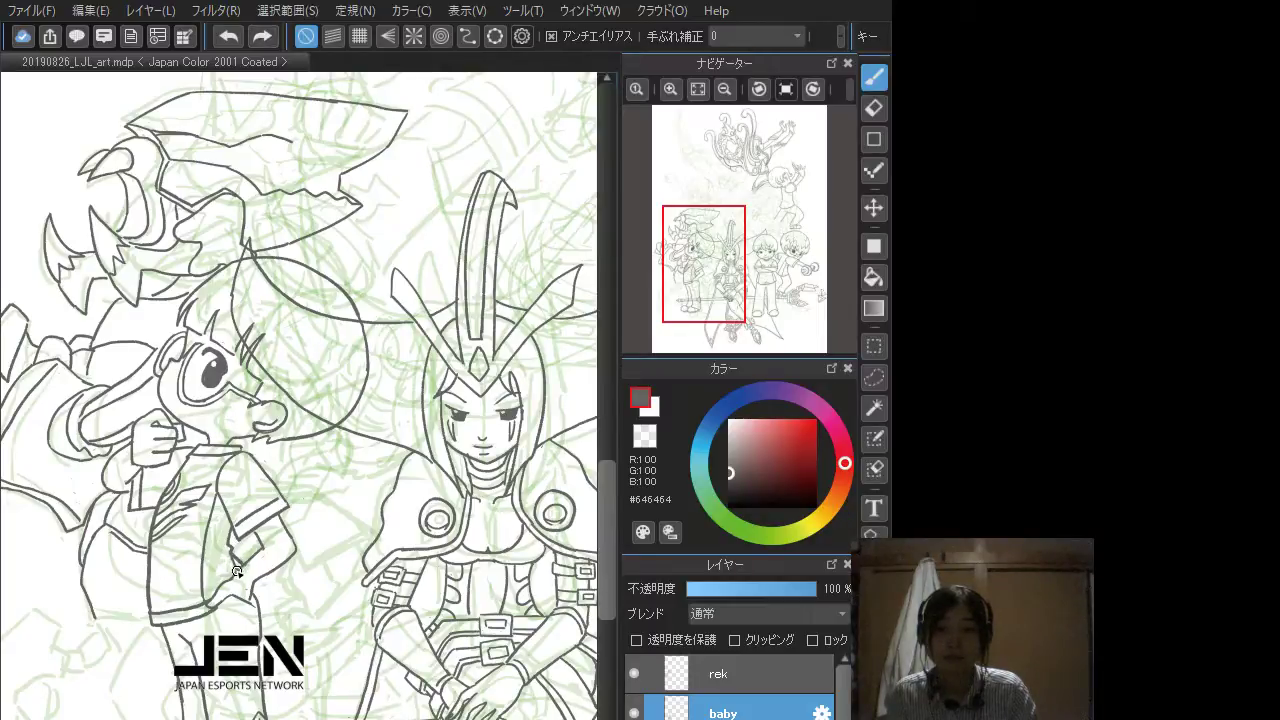
scroll(259, 424, "up", 5)
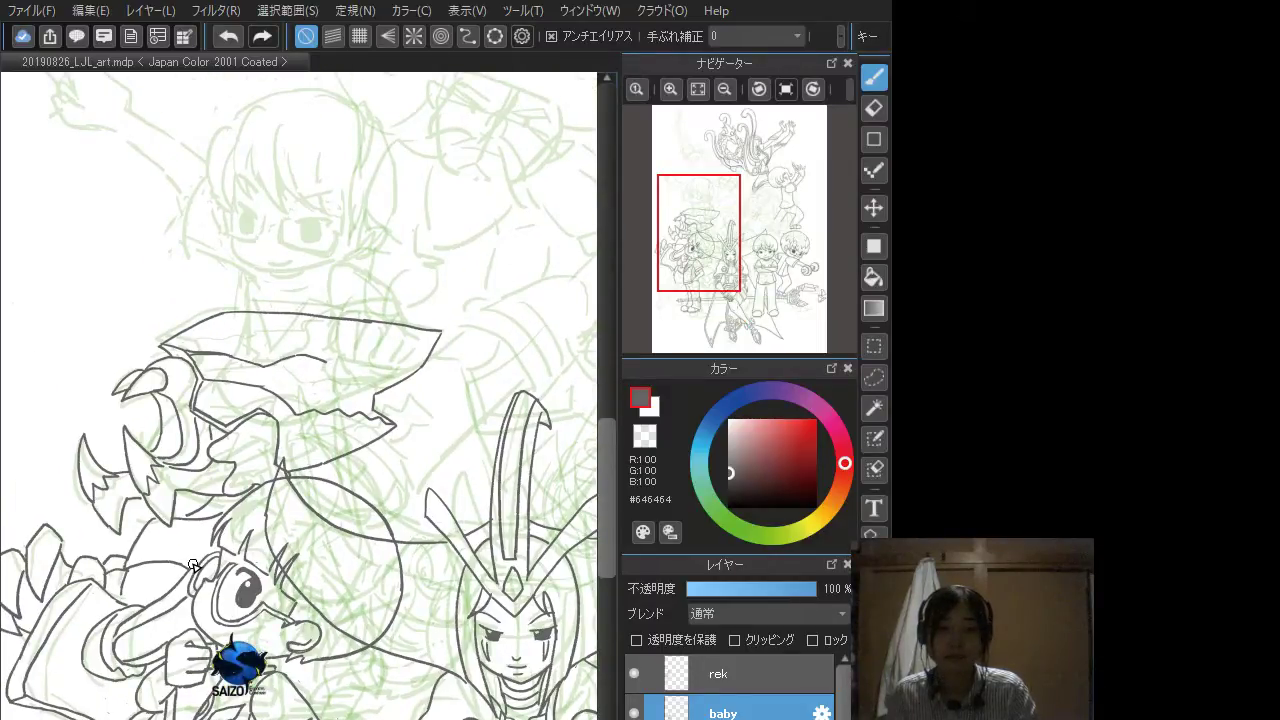
left_click(723, 662)
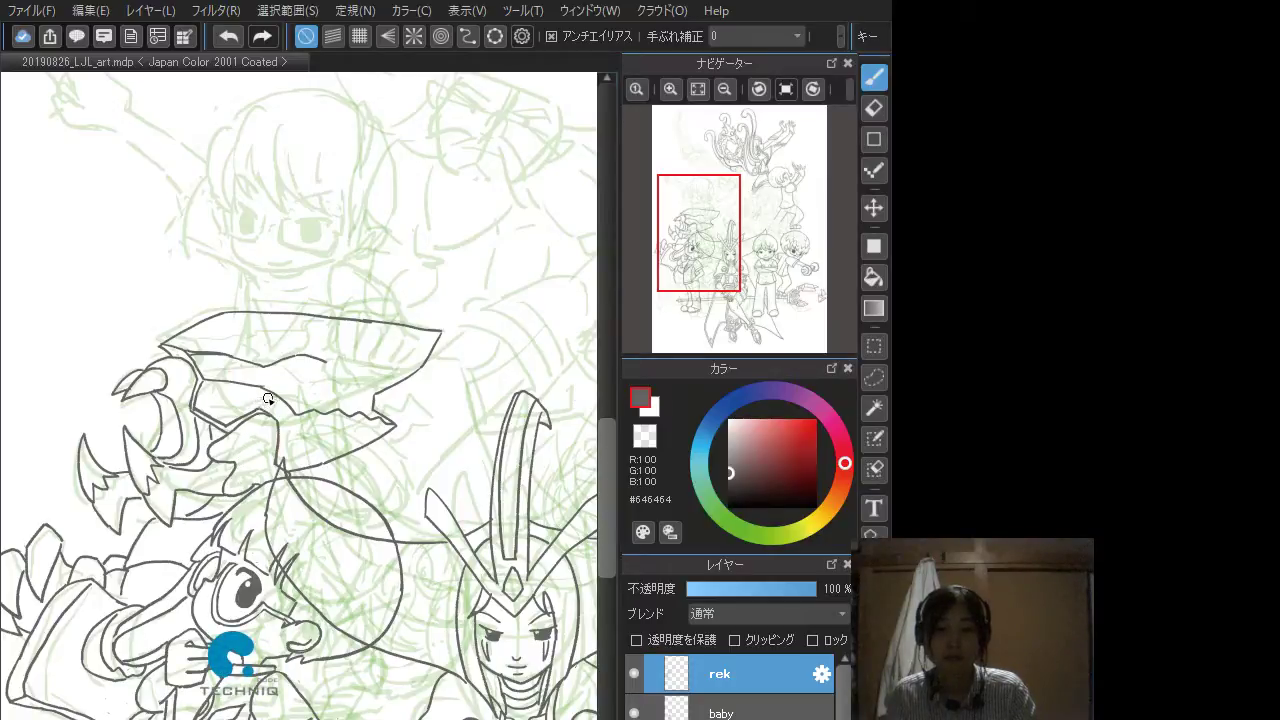
left_click_drag(364, 509, 308, 426)
left_click_drag(325, 375, 334, 439)
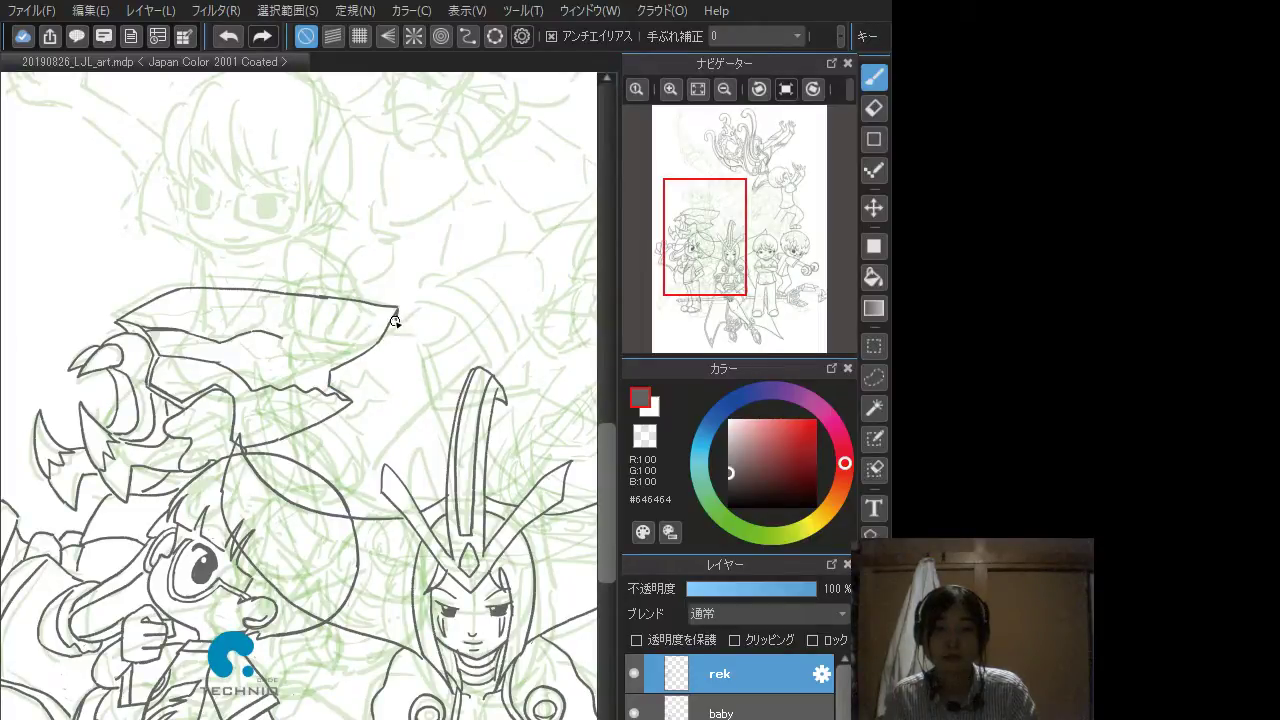
left_click_drag(394, 326, 332, 378)
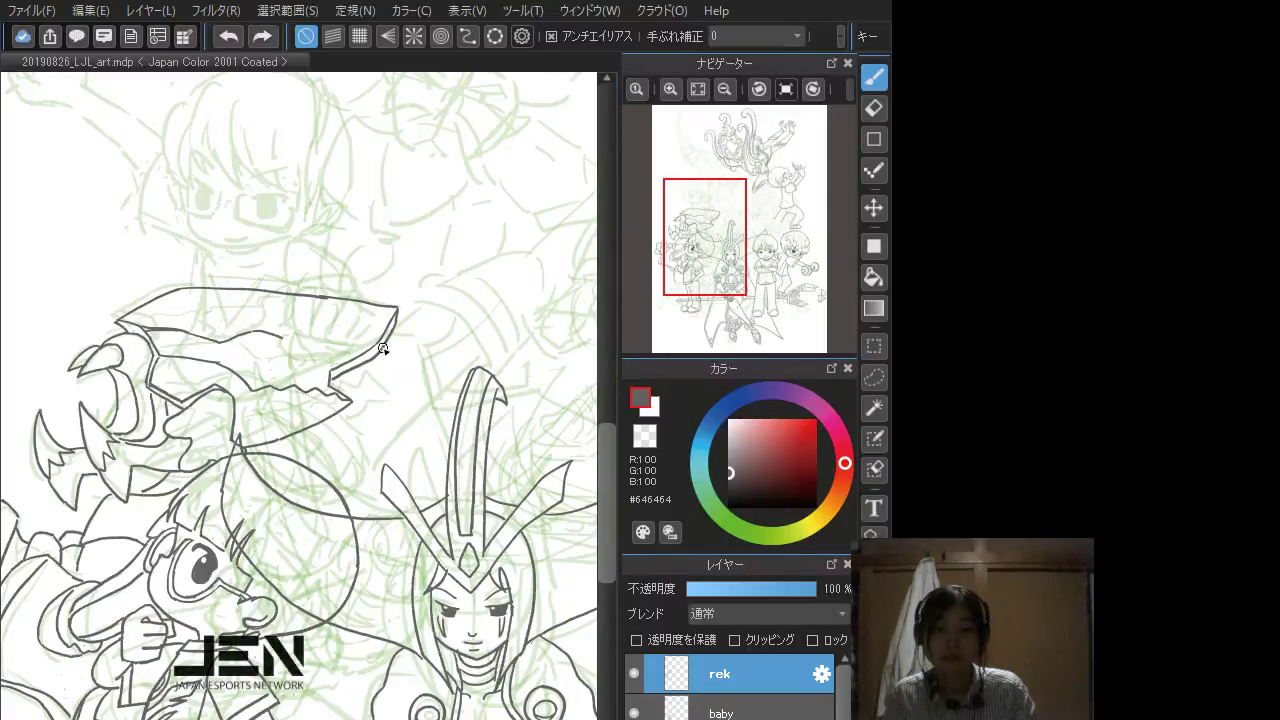
Step: Ink the outer edge descending from the jagged plate's tip and redraw the lower piece's curved underside out to its point
left_click_drag(397, 313, 373, 436)
key("ctrl+z")
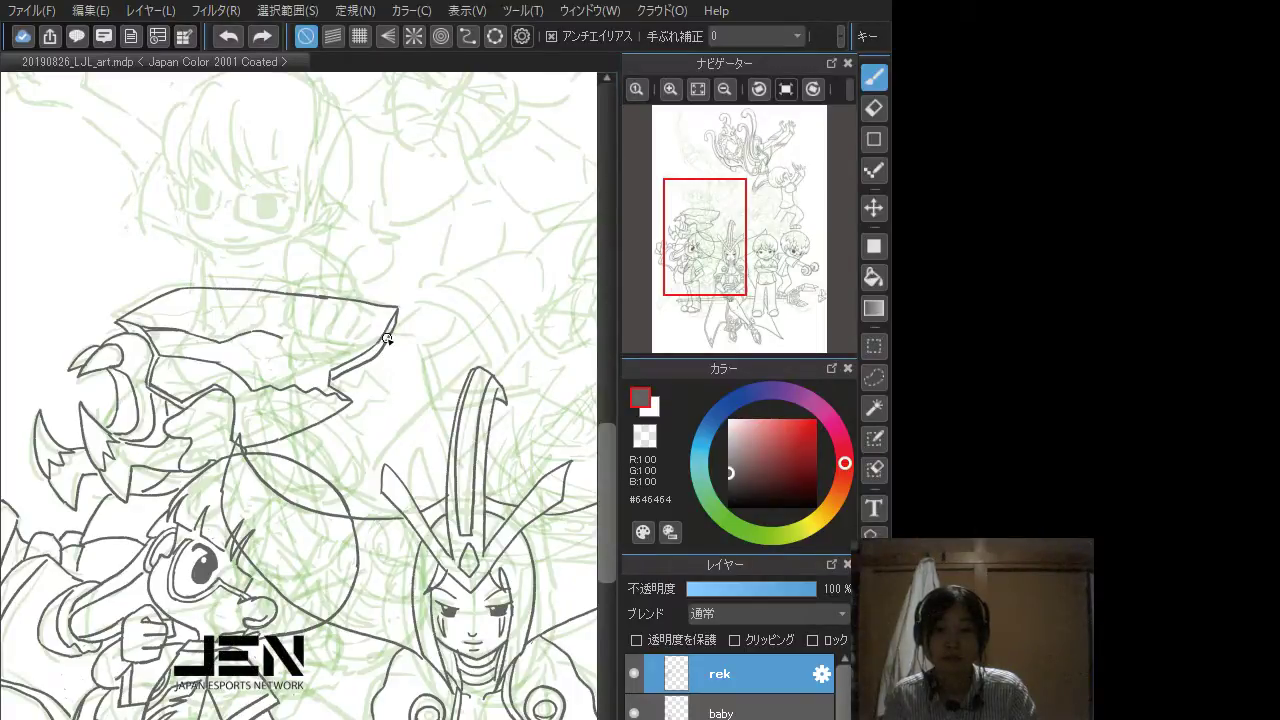
left_click_drag(391, 334, 365, 433)
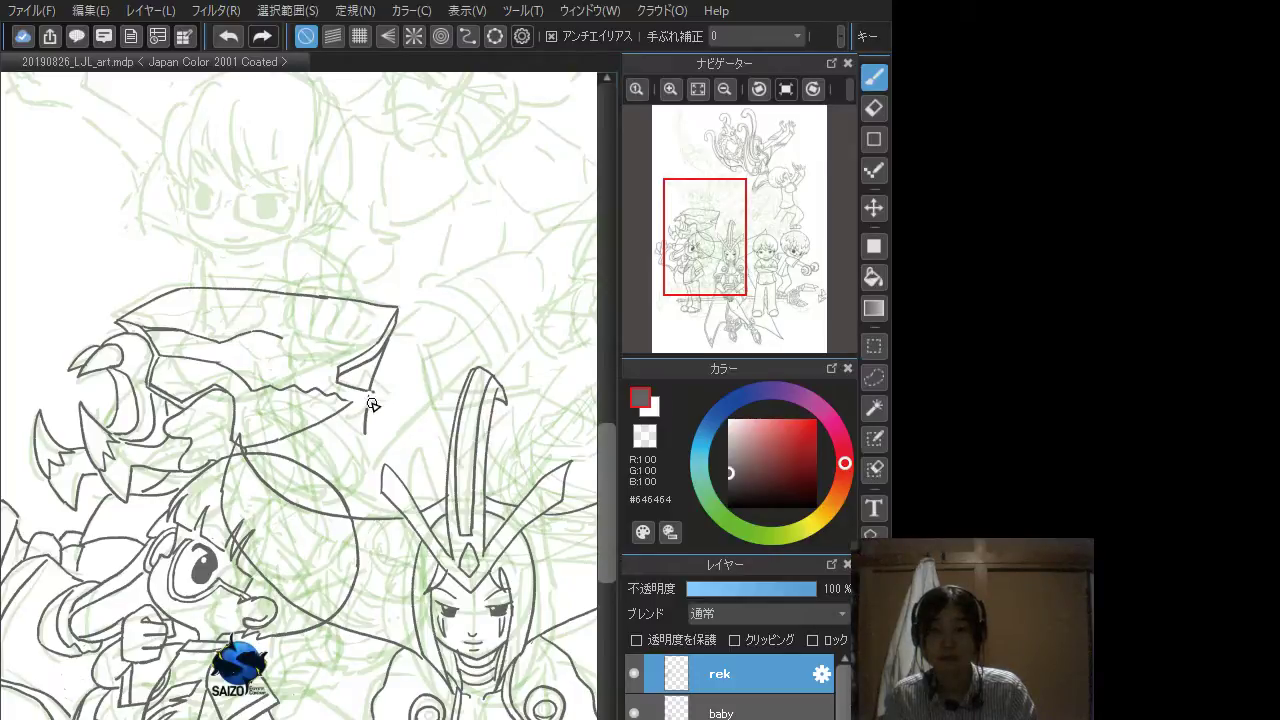
key("ctrl+z")
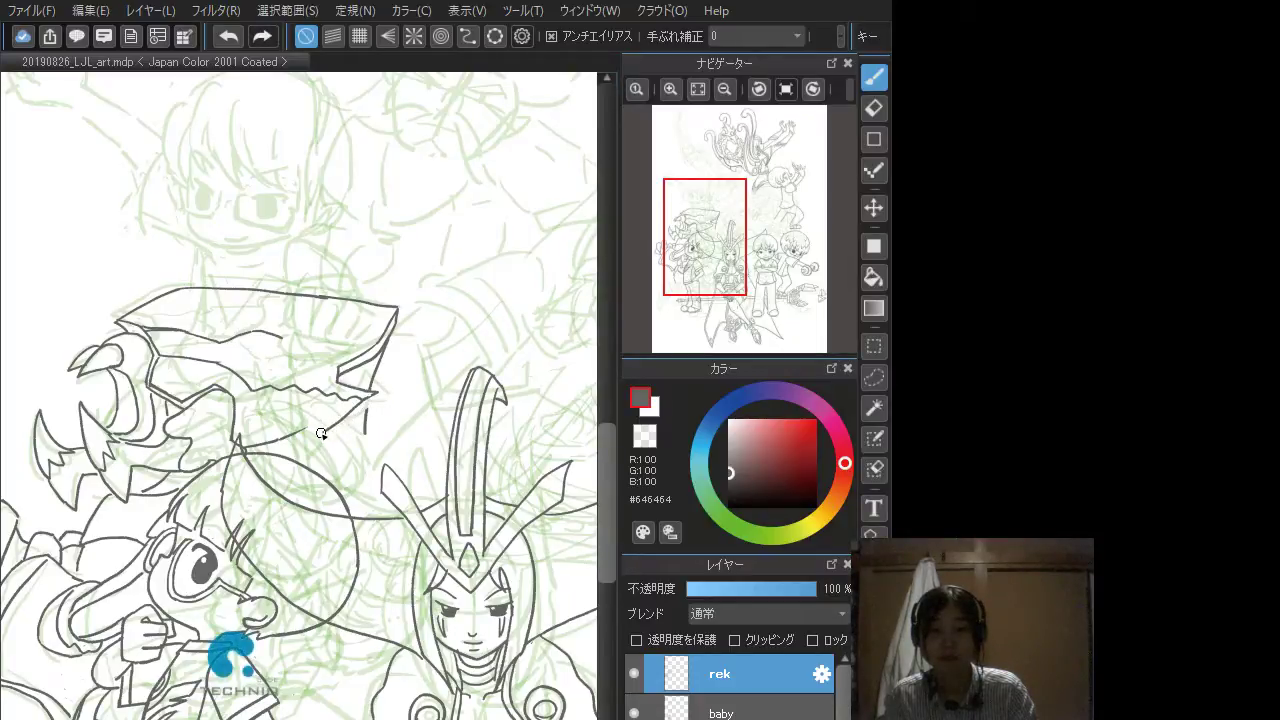
key("ctrl+z")
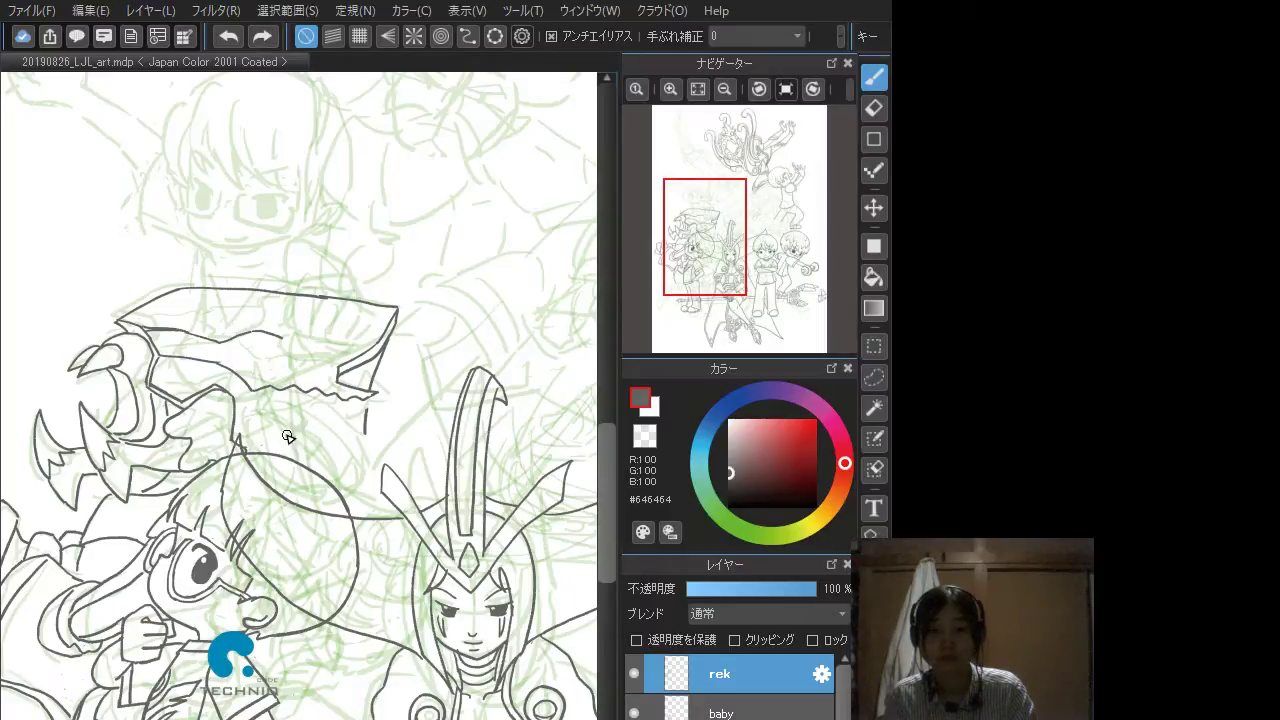
key("ctrl+z")
left_click_drag(252, 450, 361, 400)
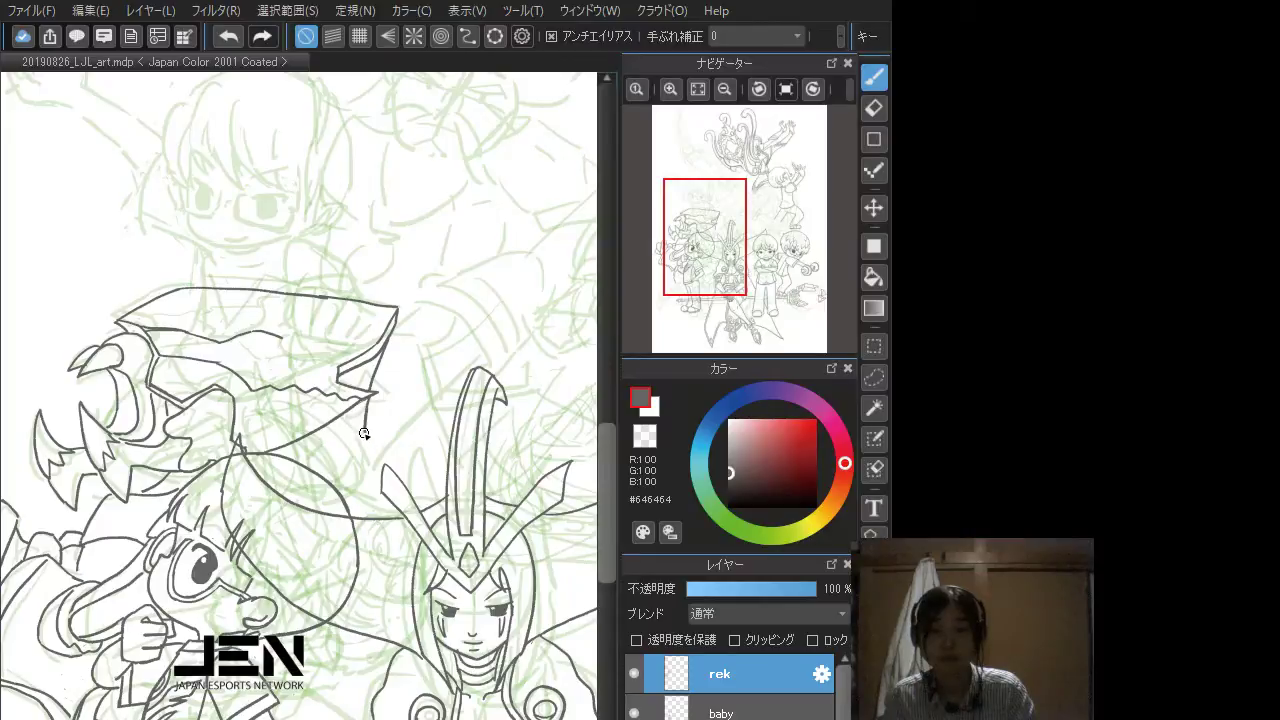
Step: On the "rek" layer, ink the stepped pointed plates descending between the jagged plate and the warrior's headdress, with a small peak beside them
mouse_move(364, 433)
left_mouse_down()
mouse_move(368, 456)
mouse_move(333, 426)
mouse_move(367, 458)
left_mouse_up()
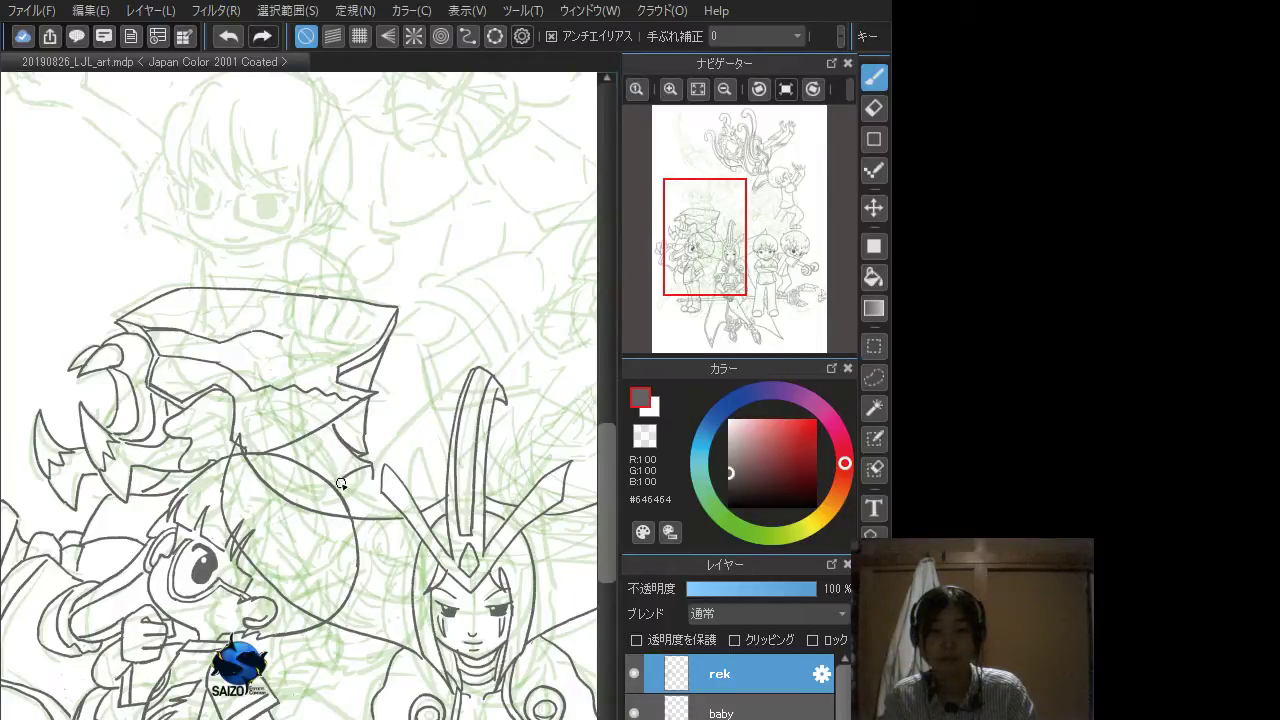
left_click_drag(340, 491, 369, 481)
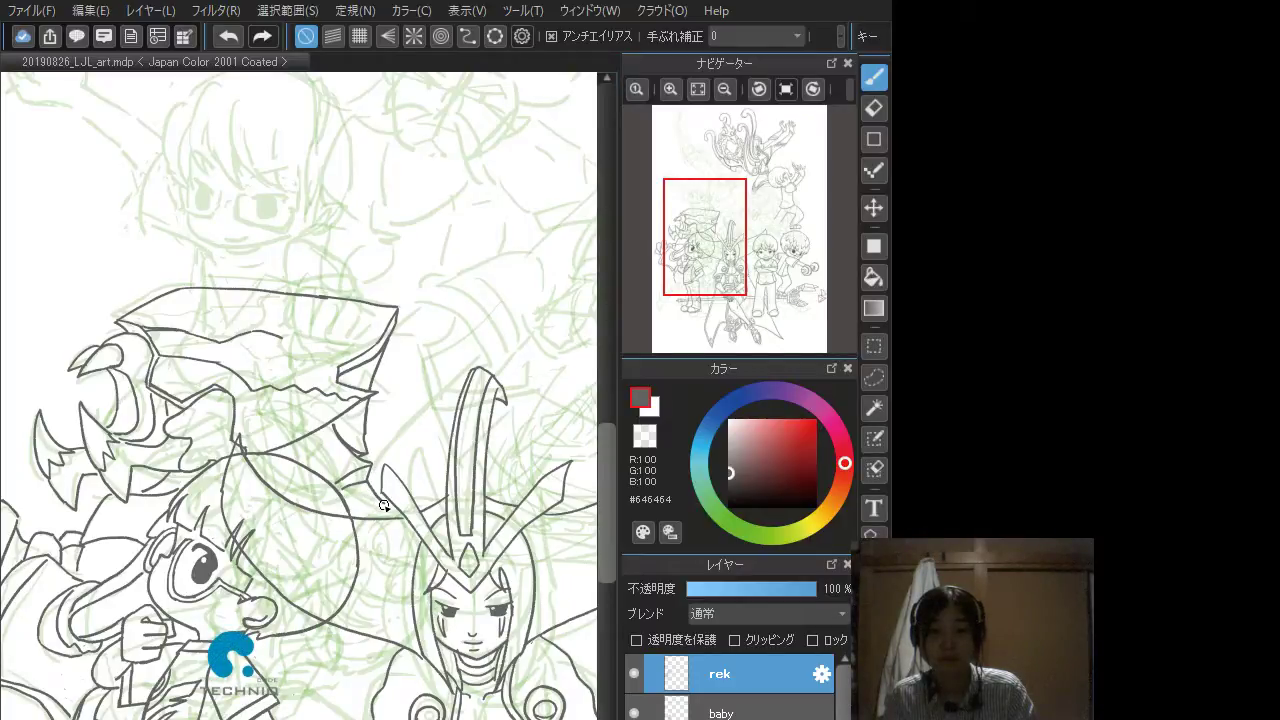
key("ctrl+z")
left_click_drag(384, 506, 379, 516)
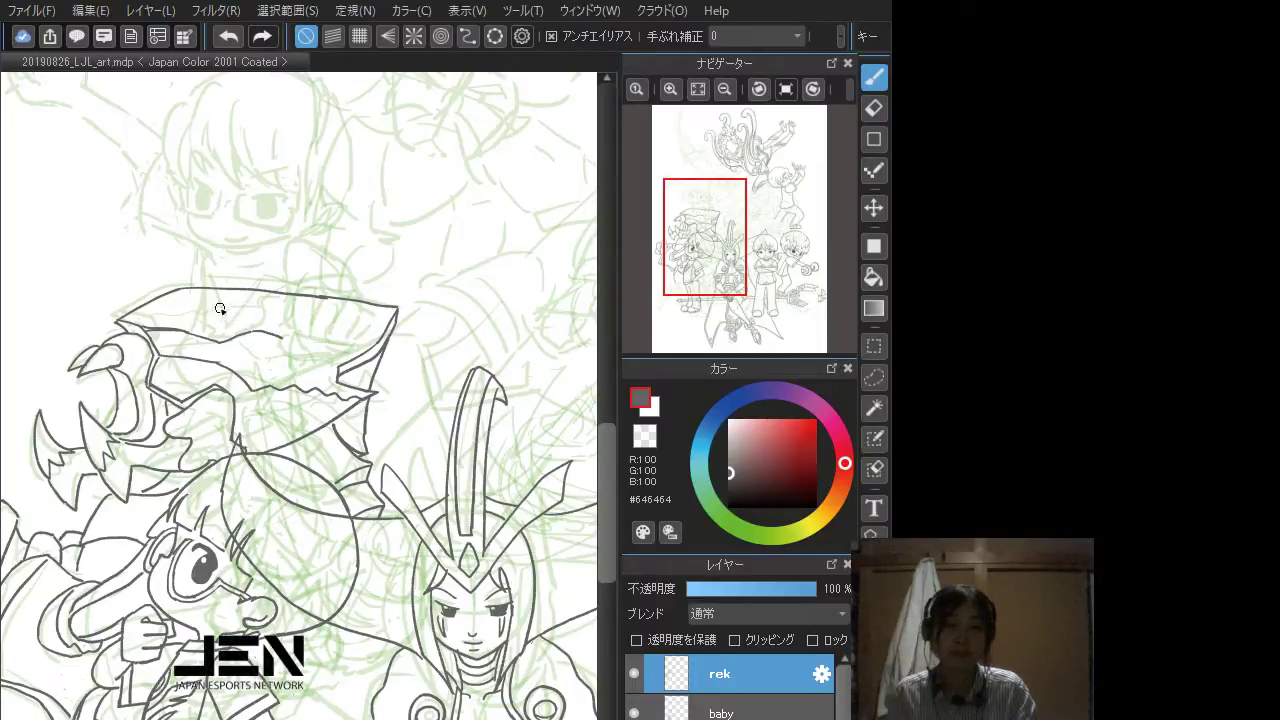
scroll(314, 428, "down", 2)
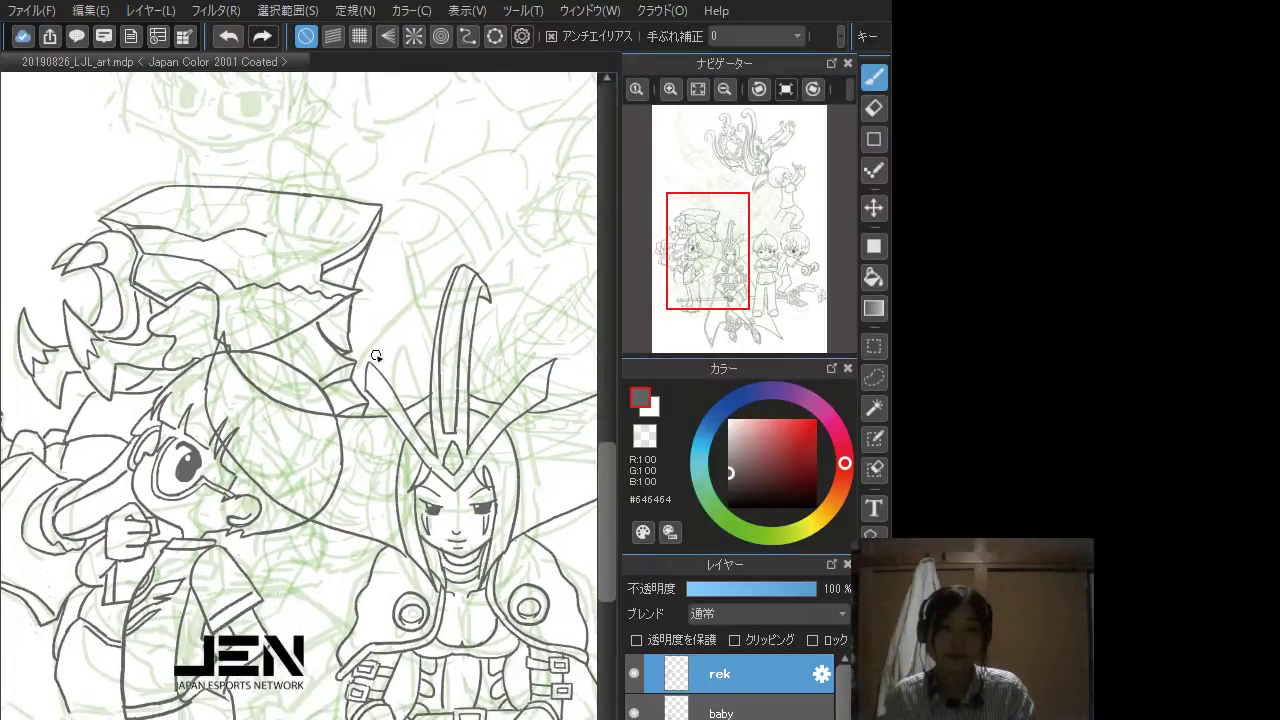
scroll(381, 371, "up", 1)
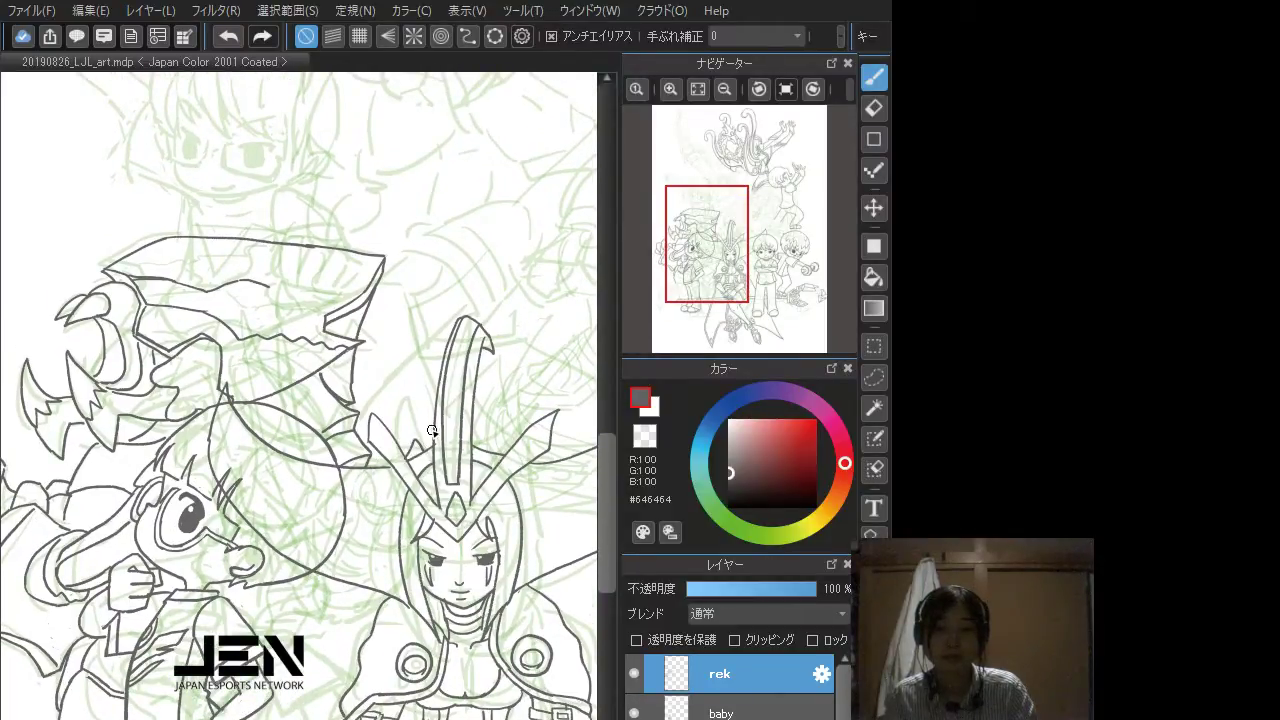
Step: Extend the rek's torso outline behind the boy's back and ink its bottom edge below his shirt
scroll(303, 491, "down", 2)
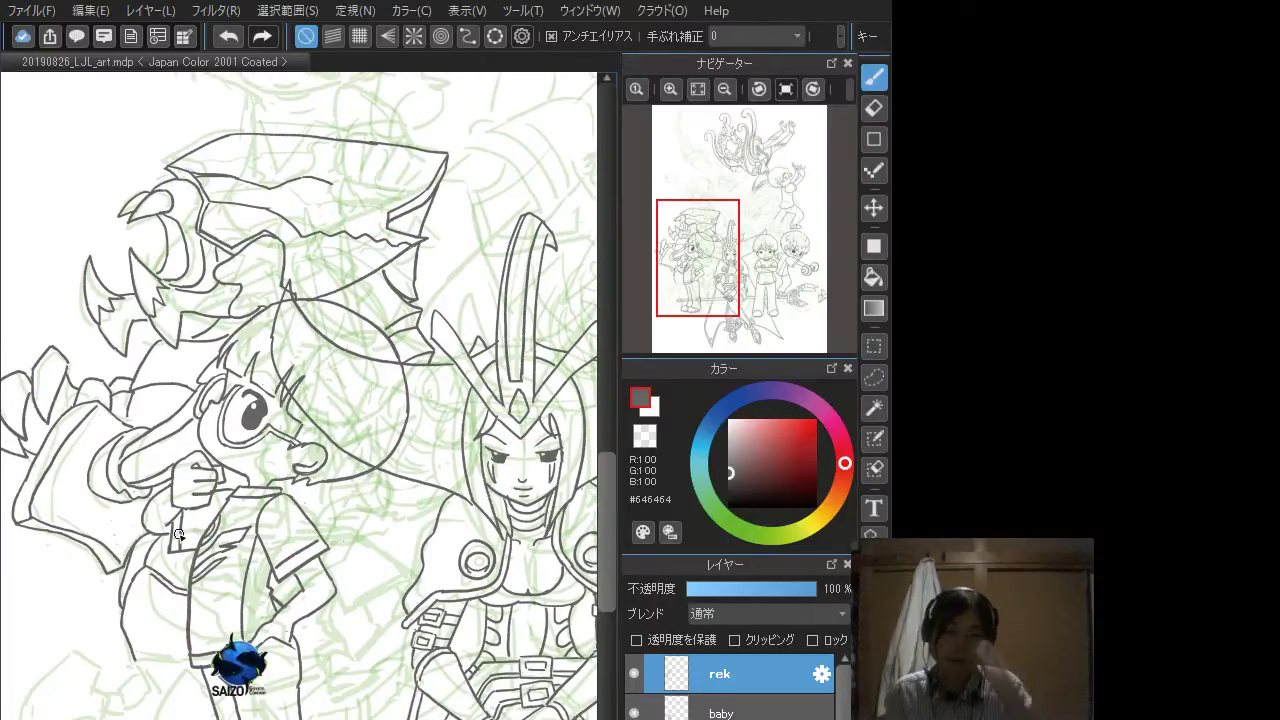
left_click_drag(150, 615, 240, 548)
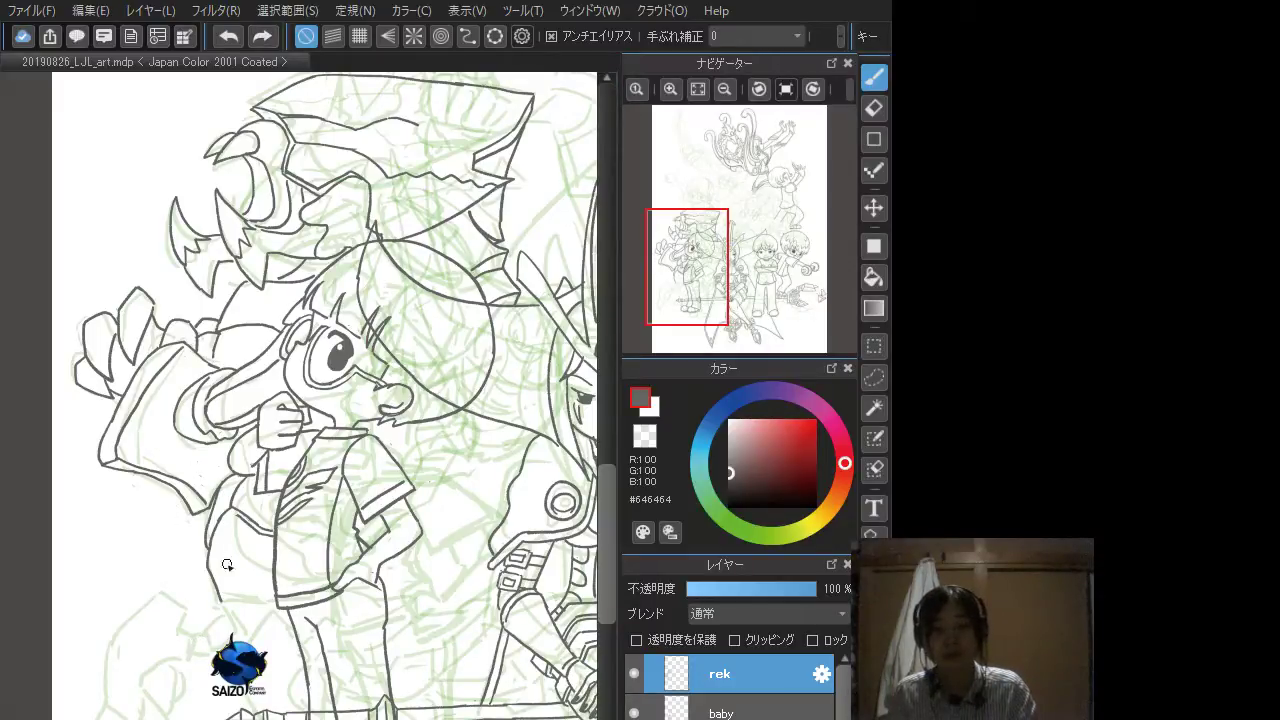
left_click_drag(237, 618, 268, 544)
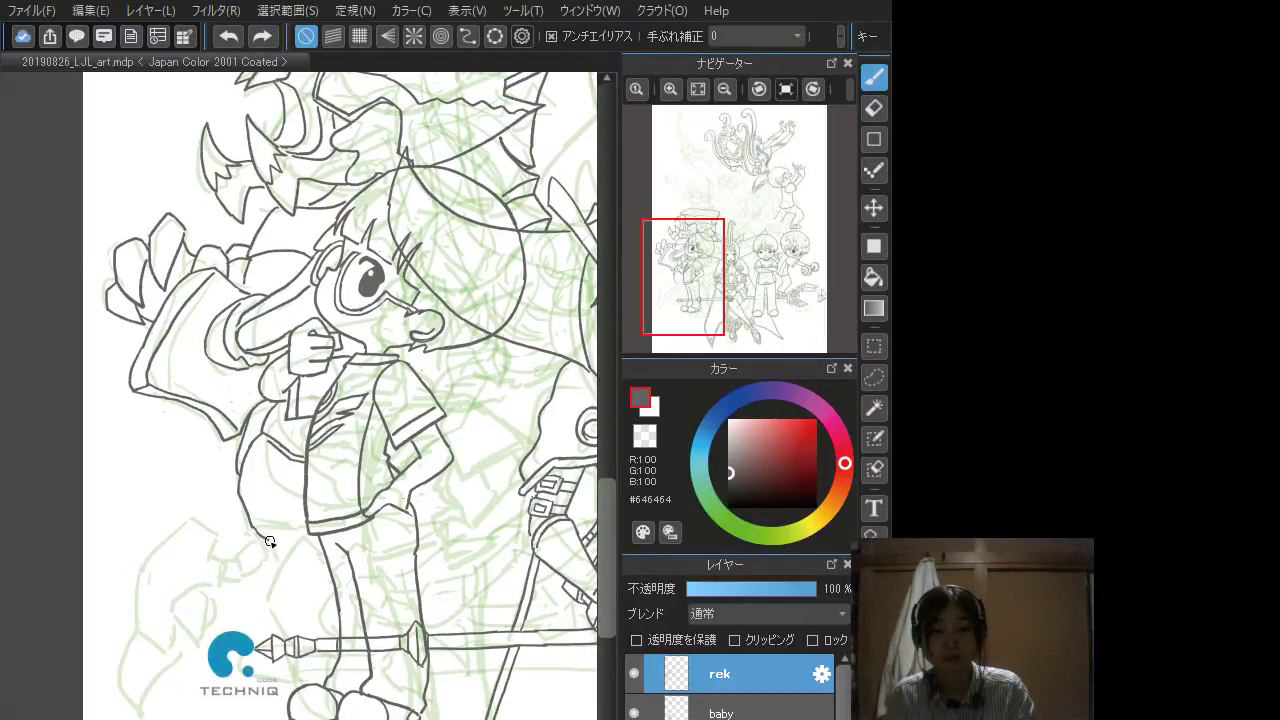
mouse_move(248, 522)
left_mouse_down()
mouse_move(286, 544)
mouse_move(318, 538)
left_mouse_up()
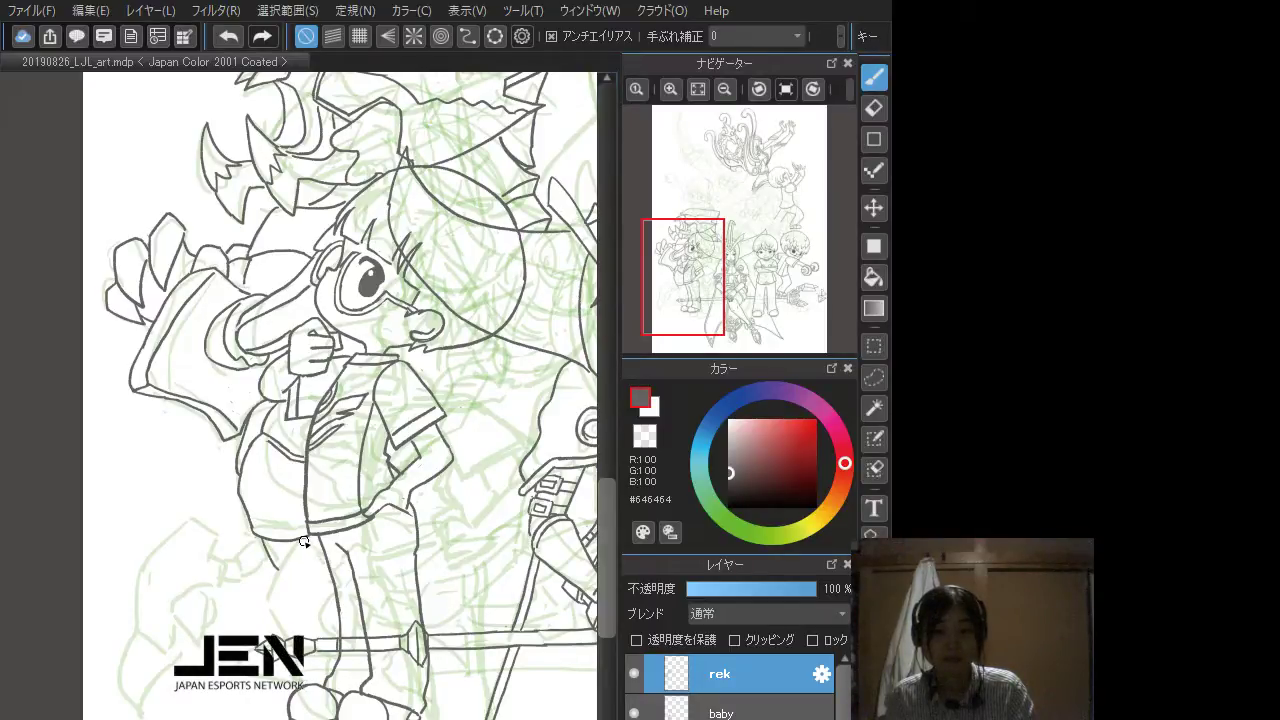
Step: Ink the rek's leg behind the boy's legs, with a rounded thigh and short knee and shin lines around the staff
mouse_move(299, 543)
left_mouse_down()
mouse_move(269, 600)
mouse_move(280, 632)
mouse_move(259, 549)
mouse_move(278, 561)
mouse_move(283, 632)
left_mouse_up()
key("ctrl+z")
key("ctrl+z")
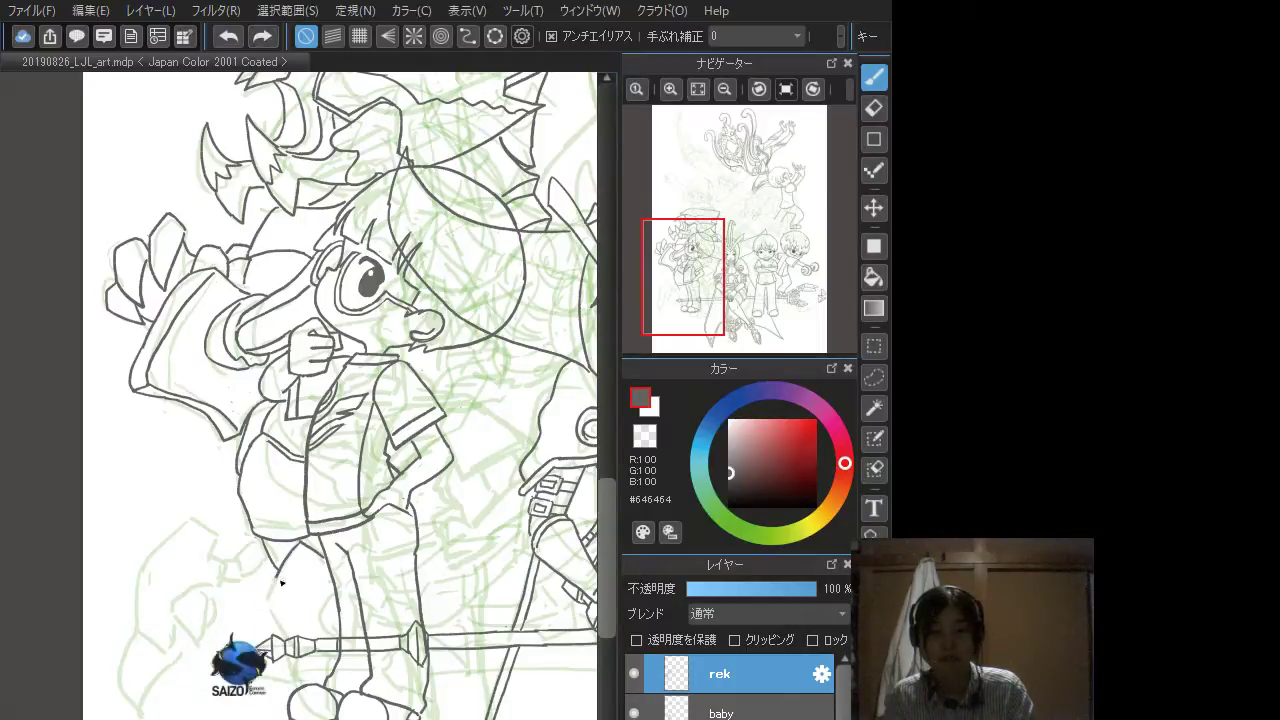
left_click_drag(278, 576, 283, 636)
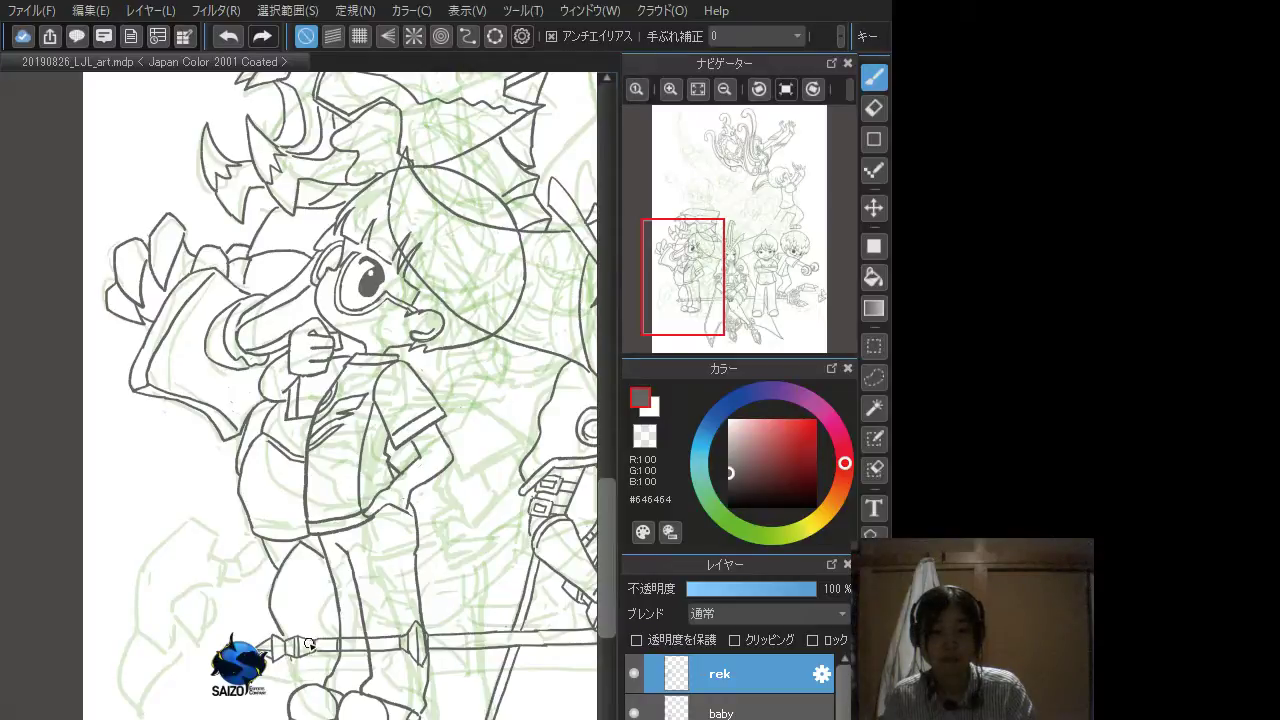
key("ctrl+z")
left_click_drag(313, 652, 331, 657)
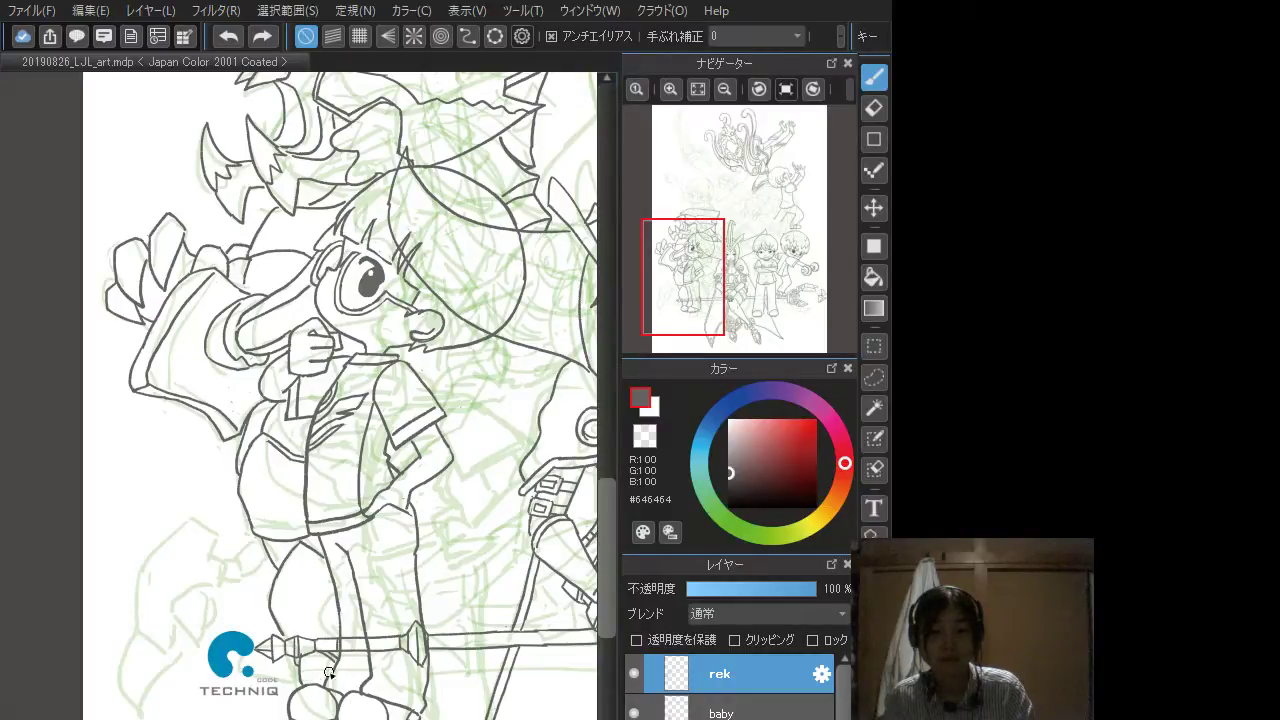
left_click_drag(336, 659, 320, 687)
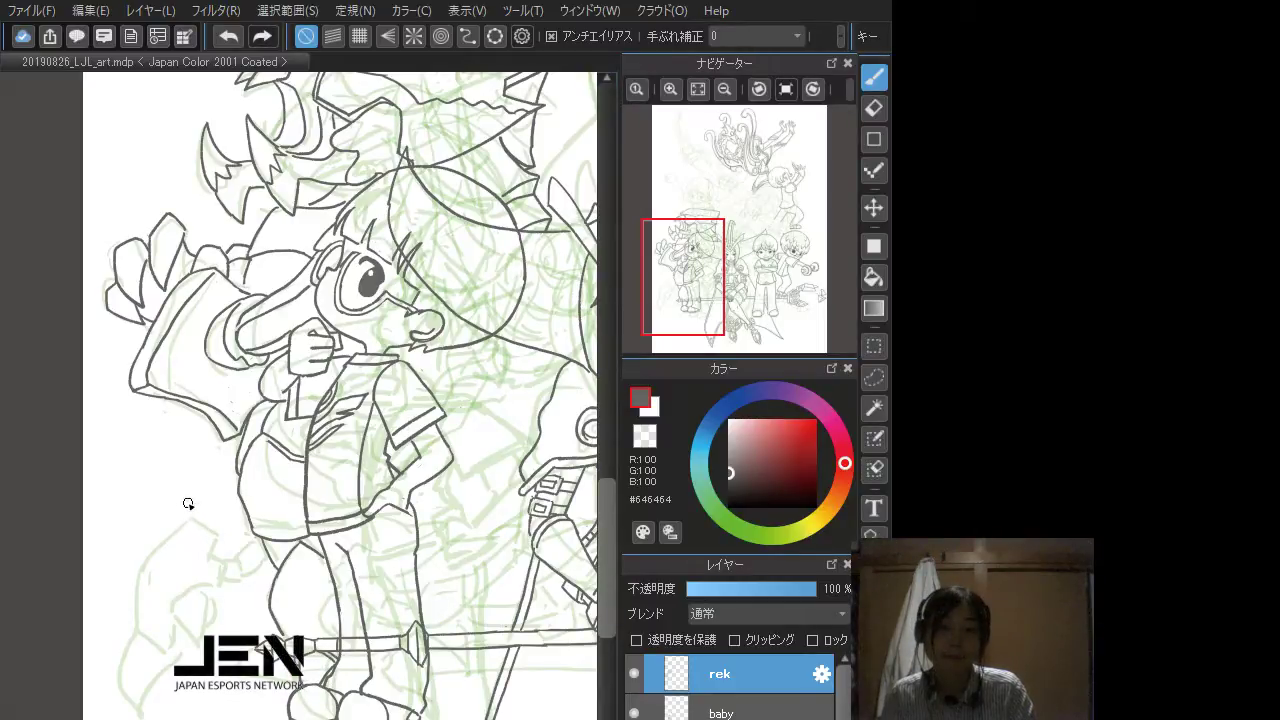
Step: Ink the pointed top, notched corner and outer side of the armour shape beside the boy's legs, down to its angled lower edge
left_click_drag(188, 516, 220, 551)
key("ctrl+z")
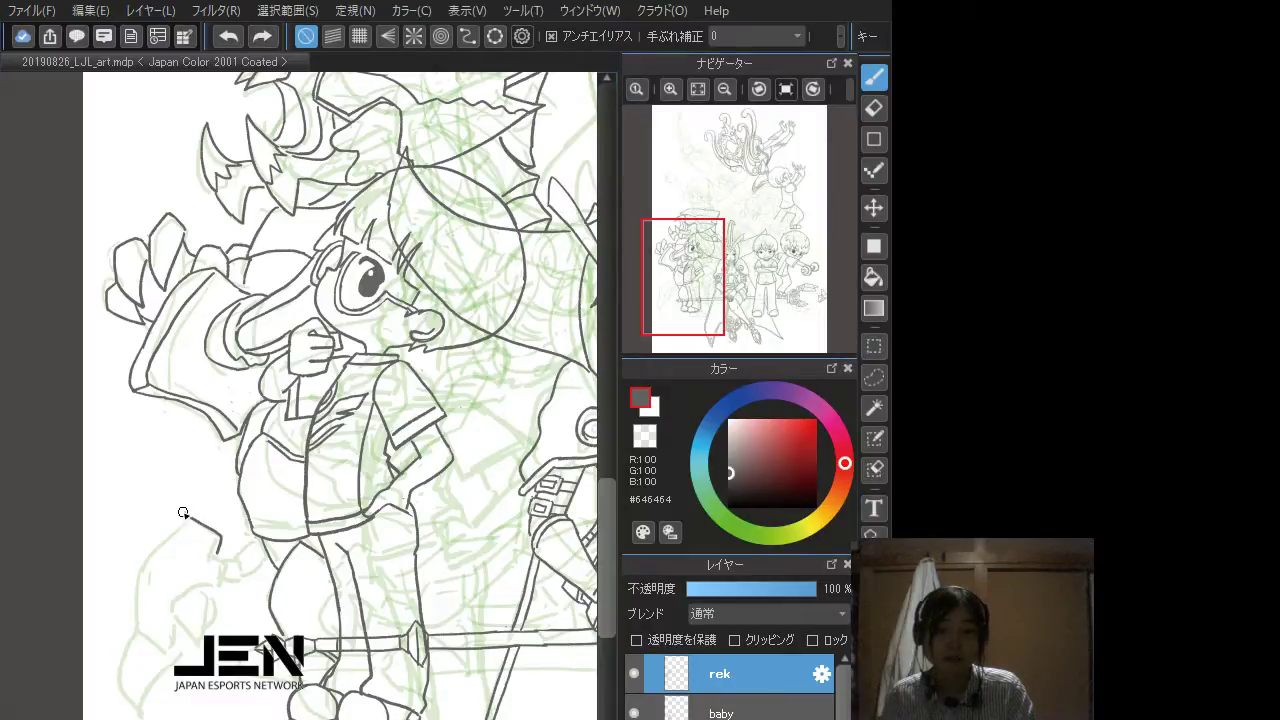
mouse_move(178, 507)
left_mouse_down()
mouse_move(133, 572)
mouse_move(129, 606)
mouse_move(164, 645)
mouse_move(180, 631)
mouse_move(160, 647)
left_mouse_up()
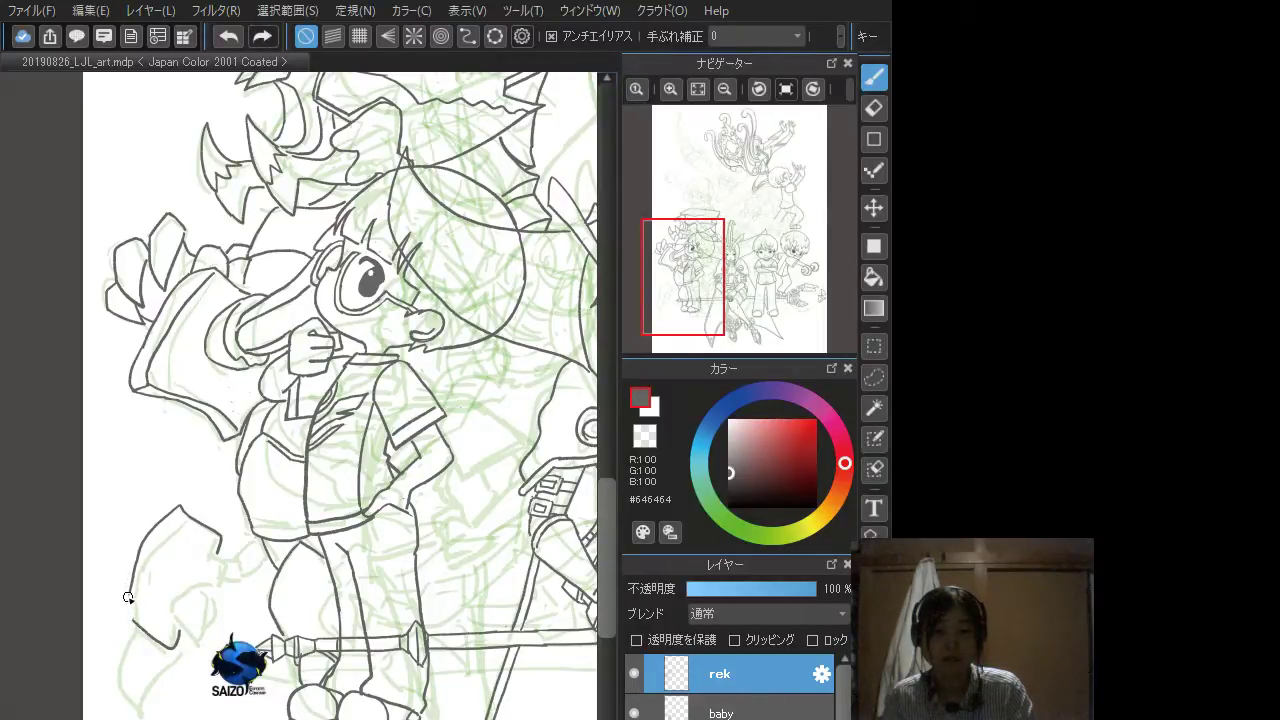
left_click_drag(130, 585, 155, 643)
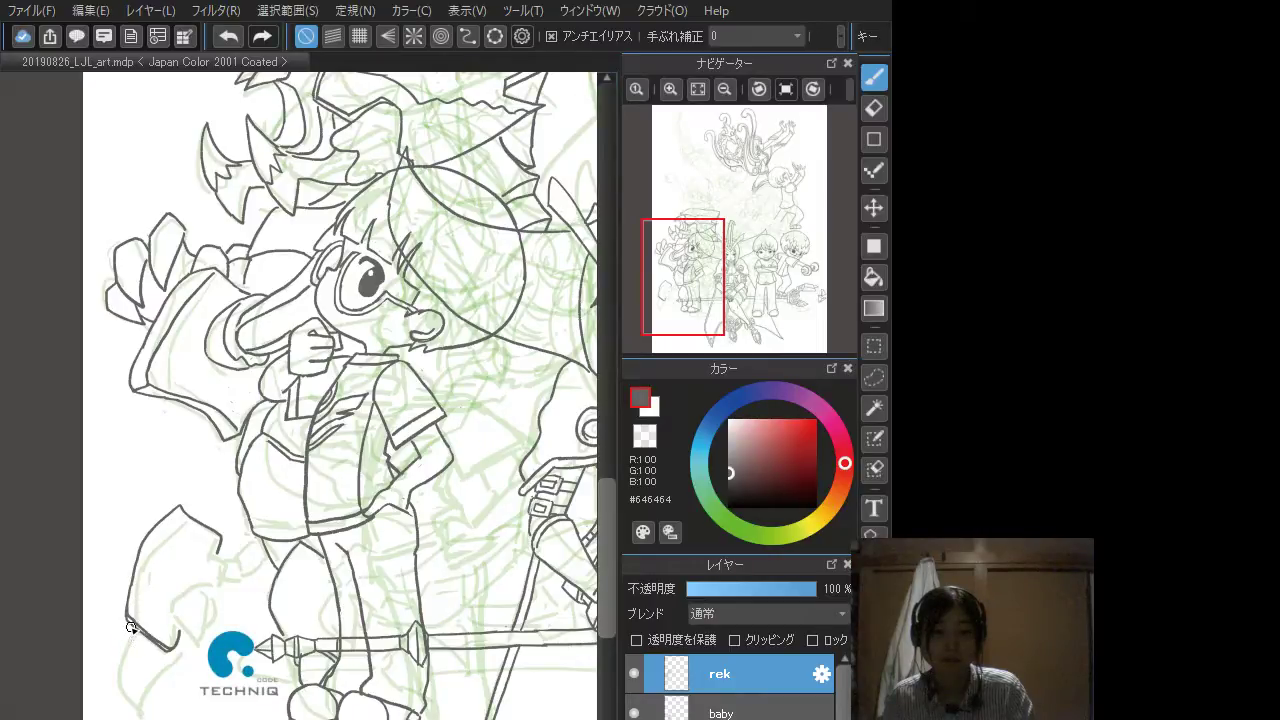
Step: Ink the tapering piece under the armour shape with a curved outer side and an inner side meeting near the lower tip
mouse_move(134, 627)
left_mouse_down()
mouse_move(119, 664)
mouse_move(128, 712)
mouse_move(150, 714)
left_mouse_up()
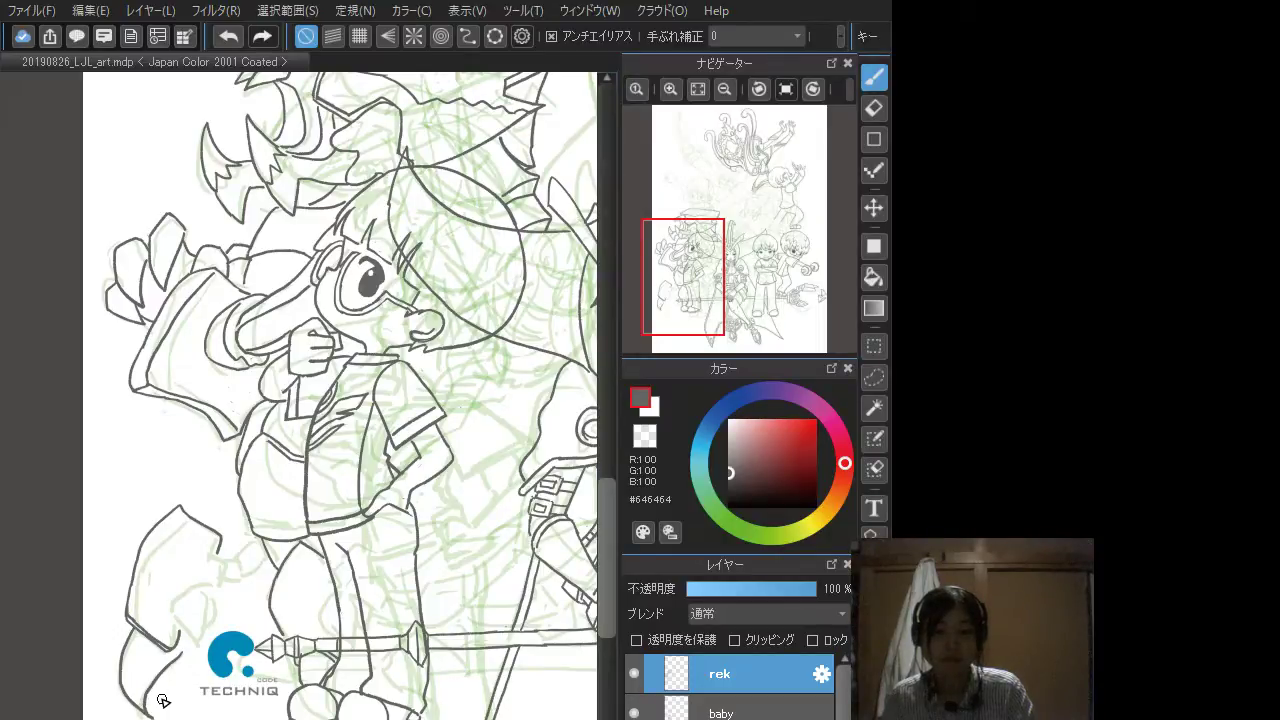
key("ctrl+z")
key("ctrl+z")
mouse_move(135, 628)
left_mouse_down()
mouse_move(117, 677)
mouse_move(125, 706)
left_mouse_up()
left_click_drag(176, 652, 146, 714)
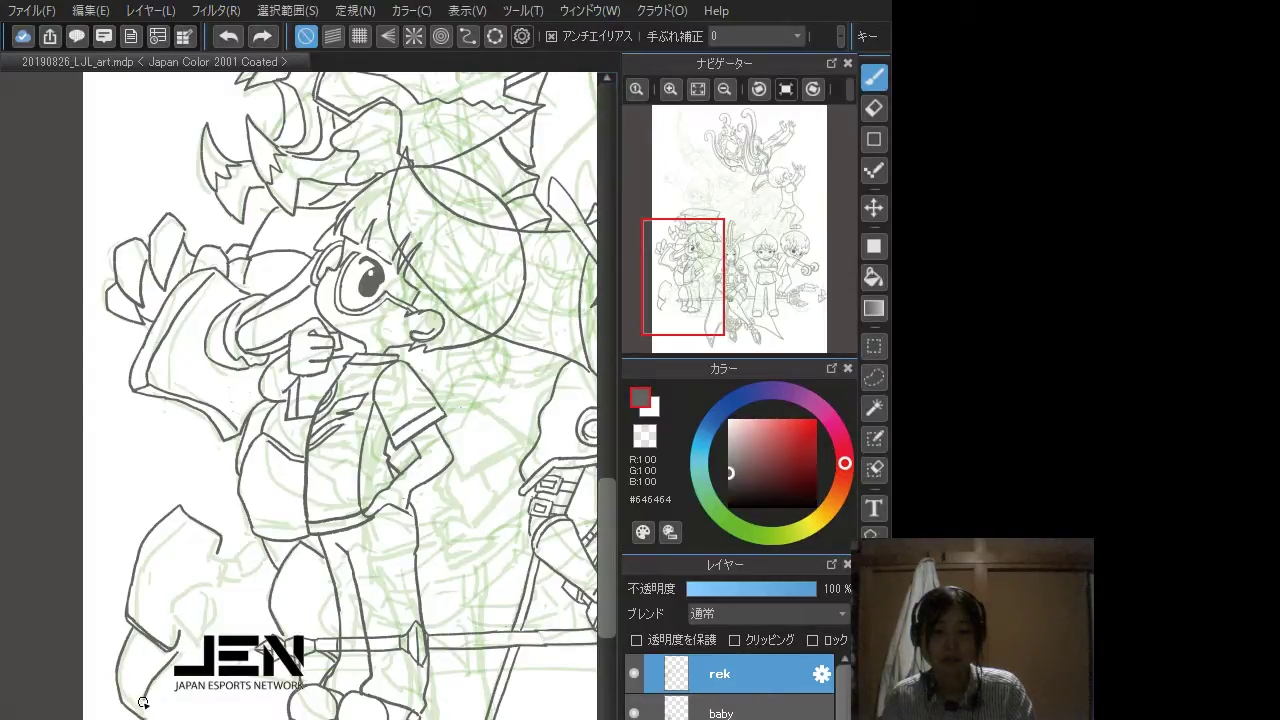
key("ctrl+z")
left_click_drag(150, 683, 146, 714)
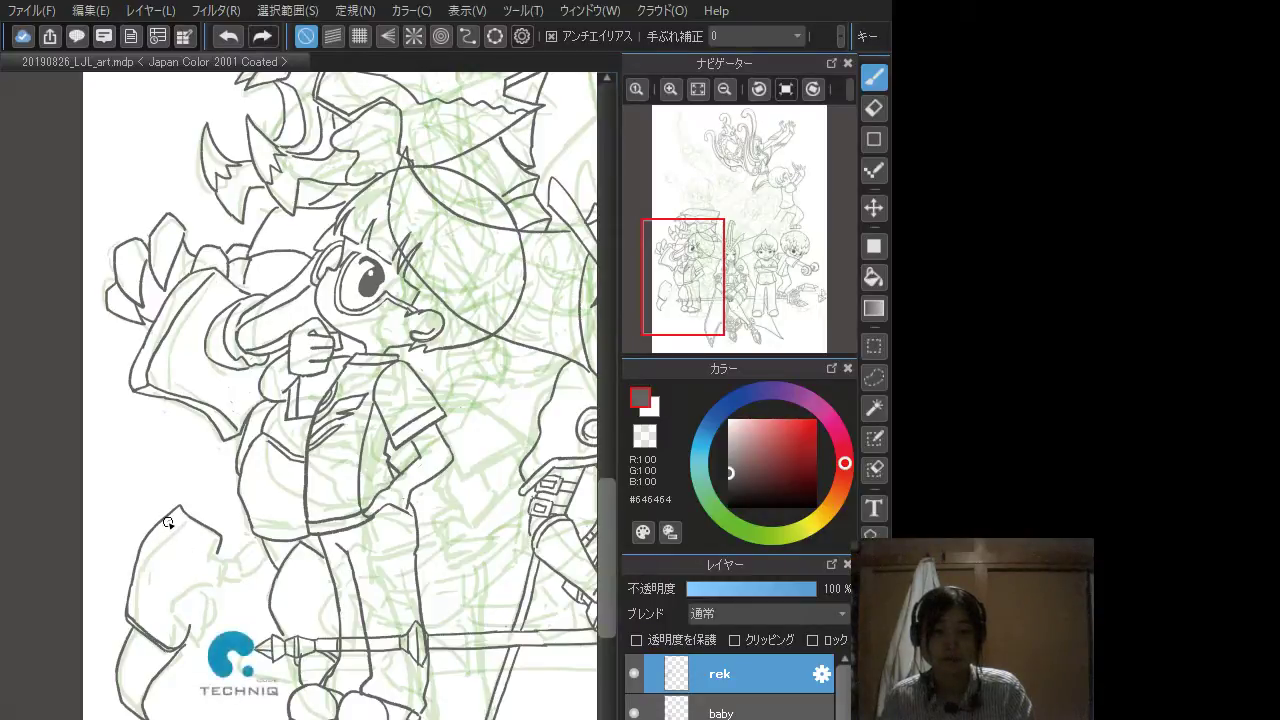
Step: Add a fold line inside the upper part of the armour shape and ink its jagged inner edge down to the tapering piece
left_click_drag(148, 560, 198, 550)
key("ctrl+z")
key("ctrl+z")
key("ctrl+z")
key("ctrl+z")
key("ctrl+z")
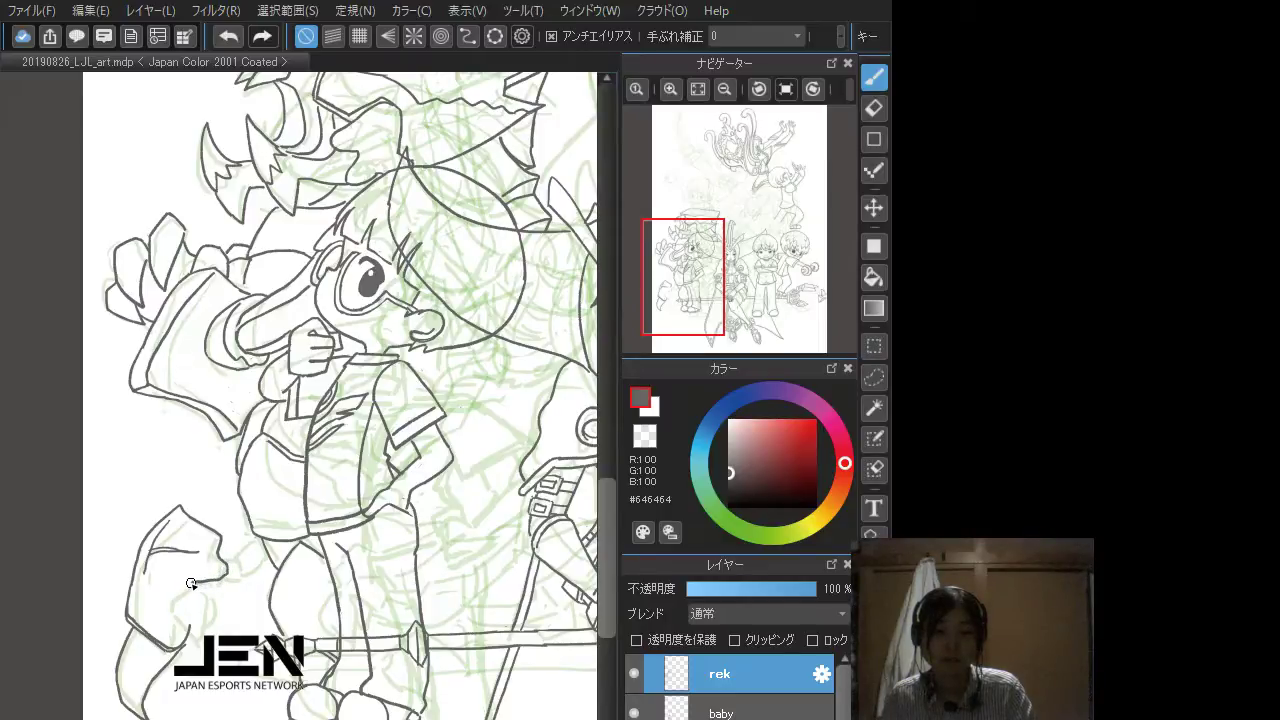
mouse_move(226, 573)
left_mouse_down()
mouse_move(186, 586)
mouse_move(176, 606)
mouse_move(188, 629)
left_mouse_up()
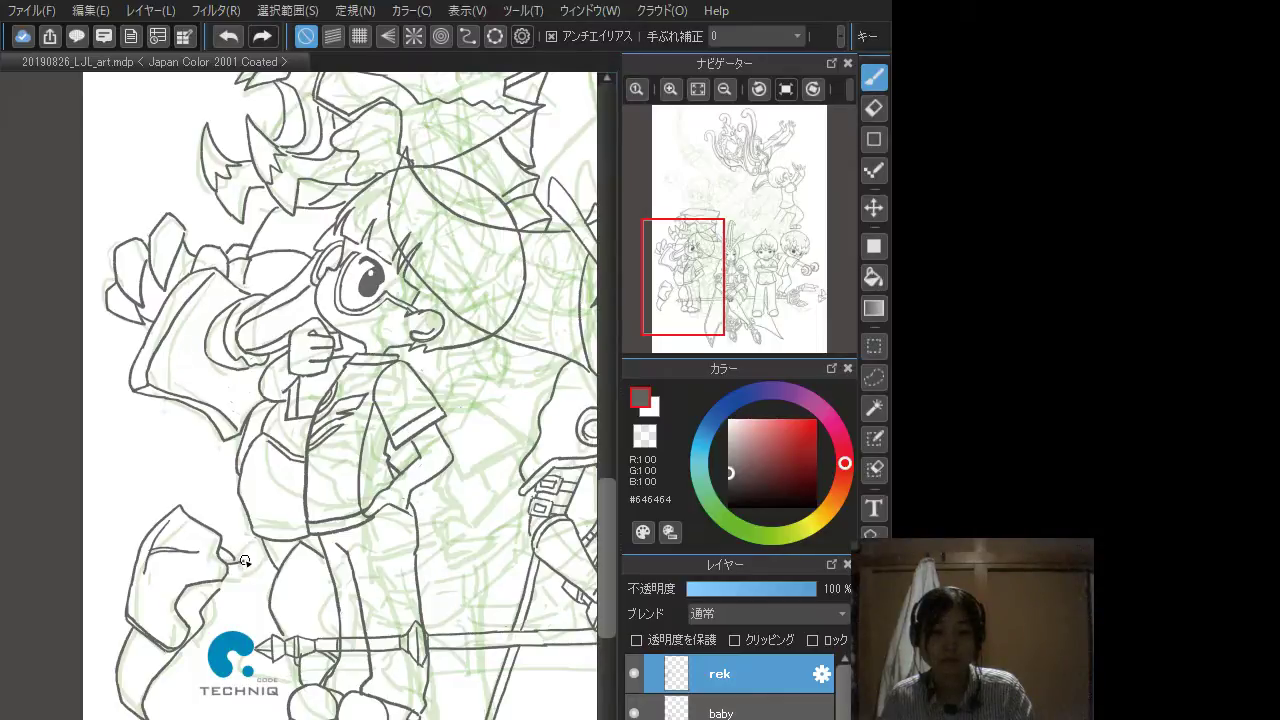
Step: Ink the short narrow segment linking the armour shape's inner corner to the rek's body below the boy's shirt
left_click_drag(224, 583, 254, 578)
key("ctrl+z")
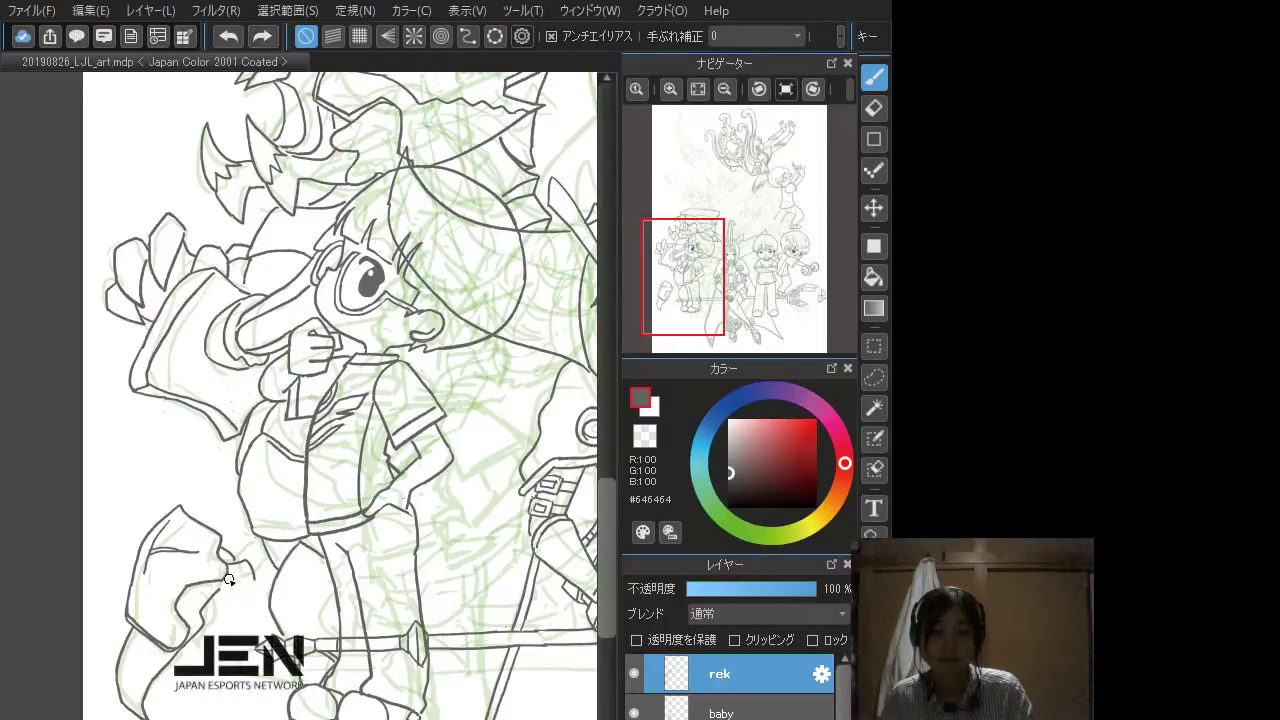
left_click_drag(218, 584, 254, 578)
key("ctrl+z")
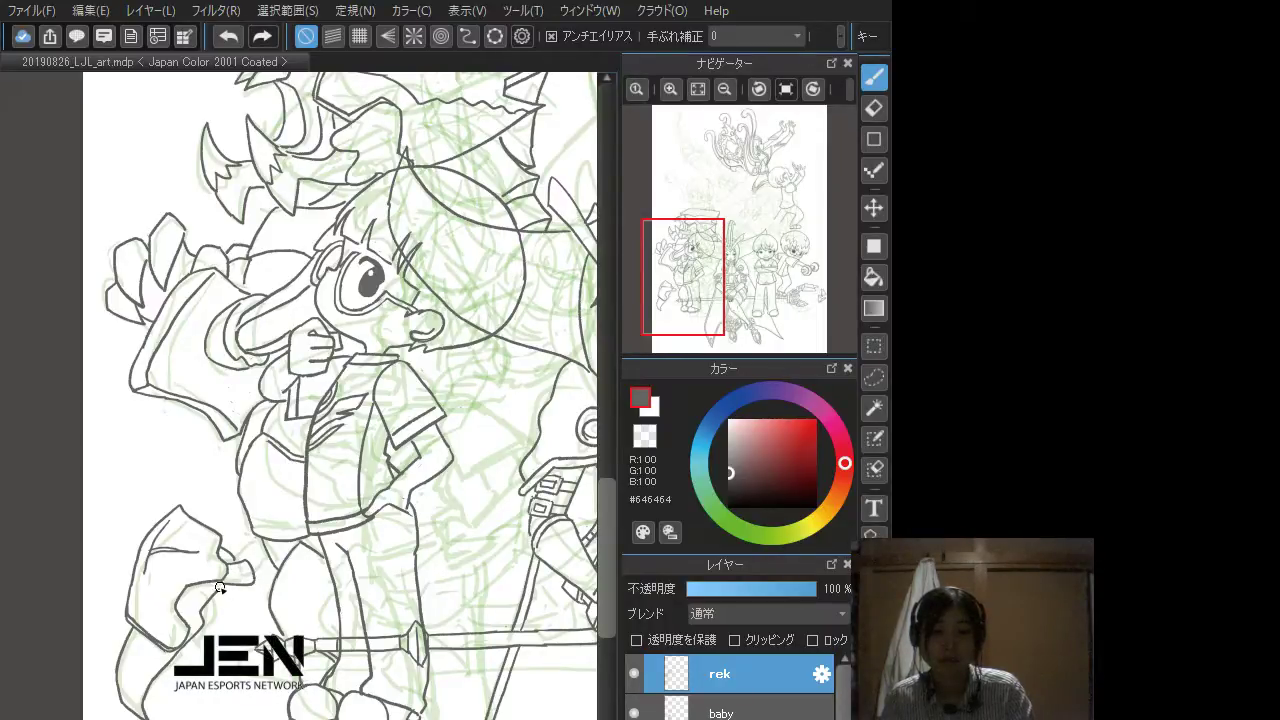
key("ctrl+z")
mouse_move(225, 583)
left_mouse_down()
mouse_move(252, 581)
mouse_move(252, 564)
left_mouse_up()
key("ctrl+z")
key("ctrl+z")
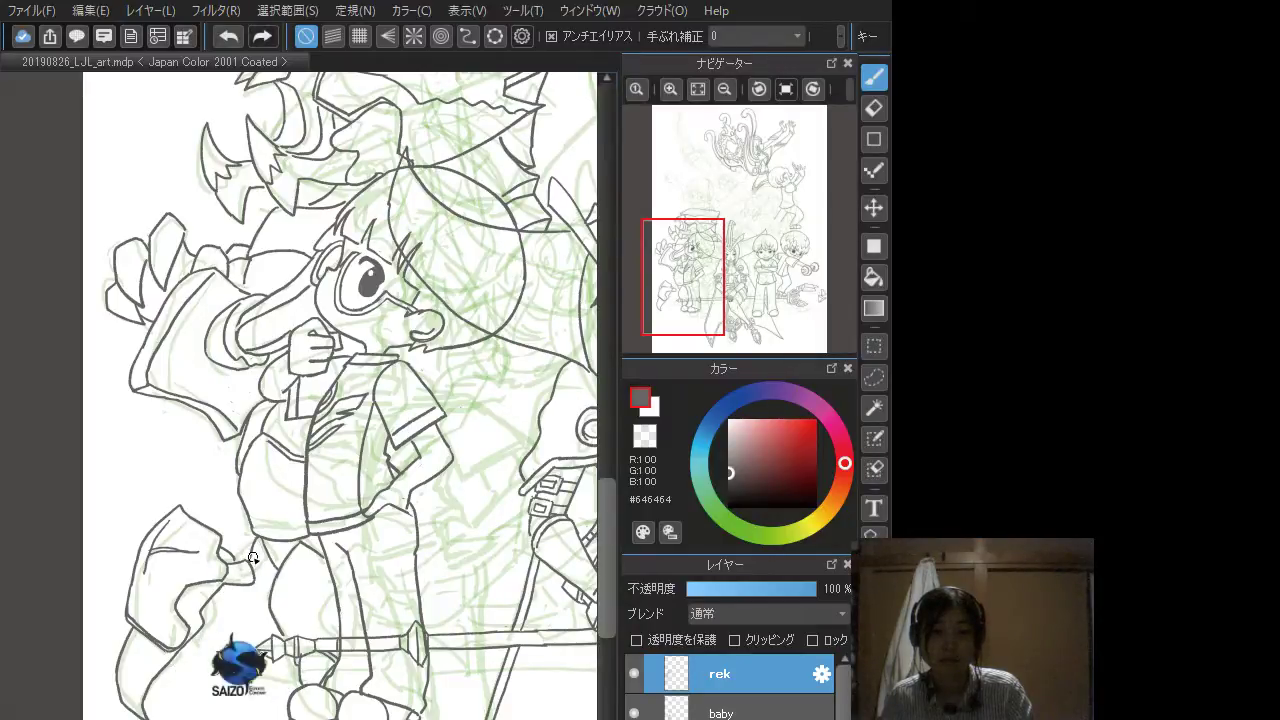
key("ctrl+z")
key("ctrl+y")
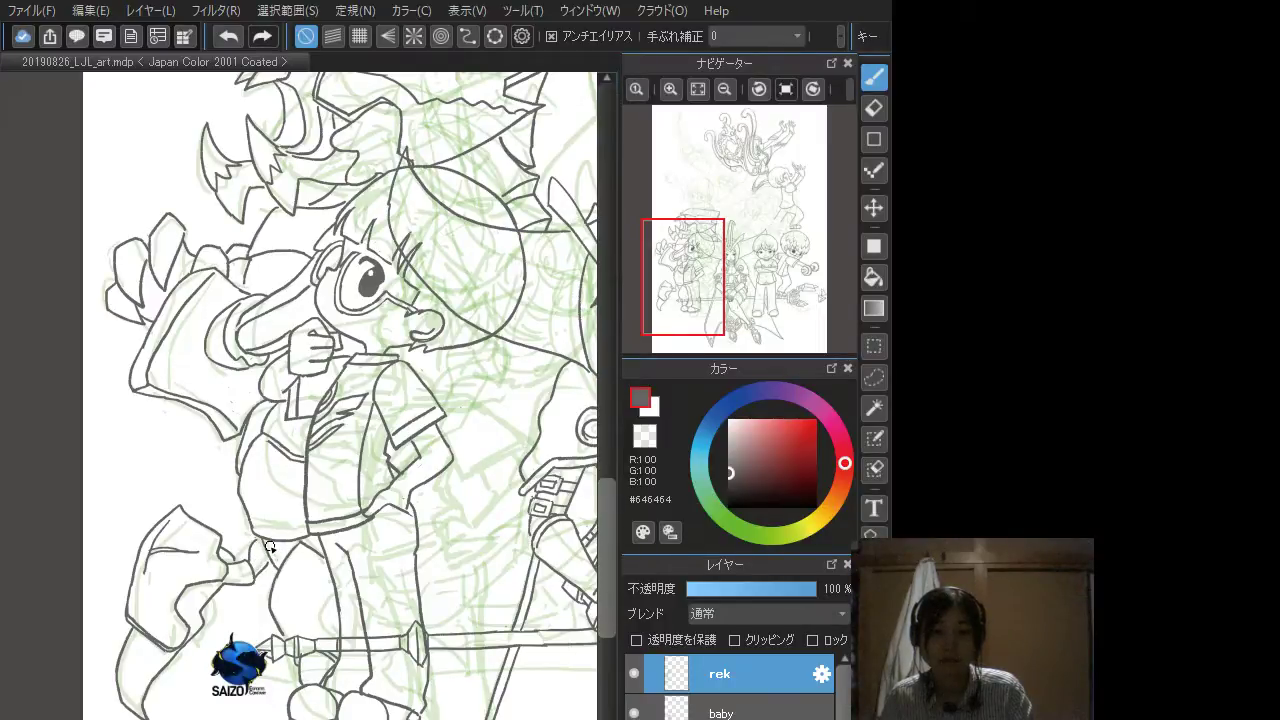
key("ctrl+z")
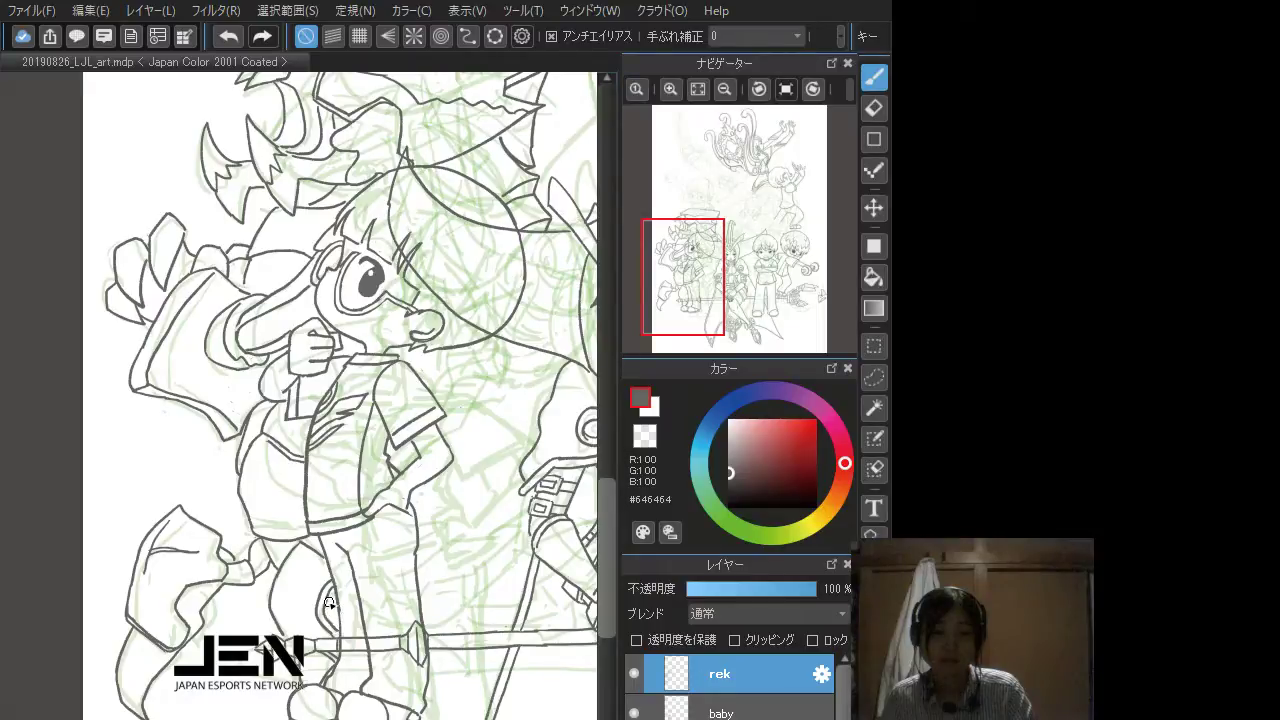
Step: Hide the line art of the seated warrior and the boy with crossed arms, and check the "rek" layer by toggling its visibility
scroll(297, 500, "up", 3)
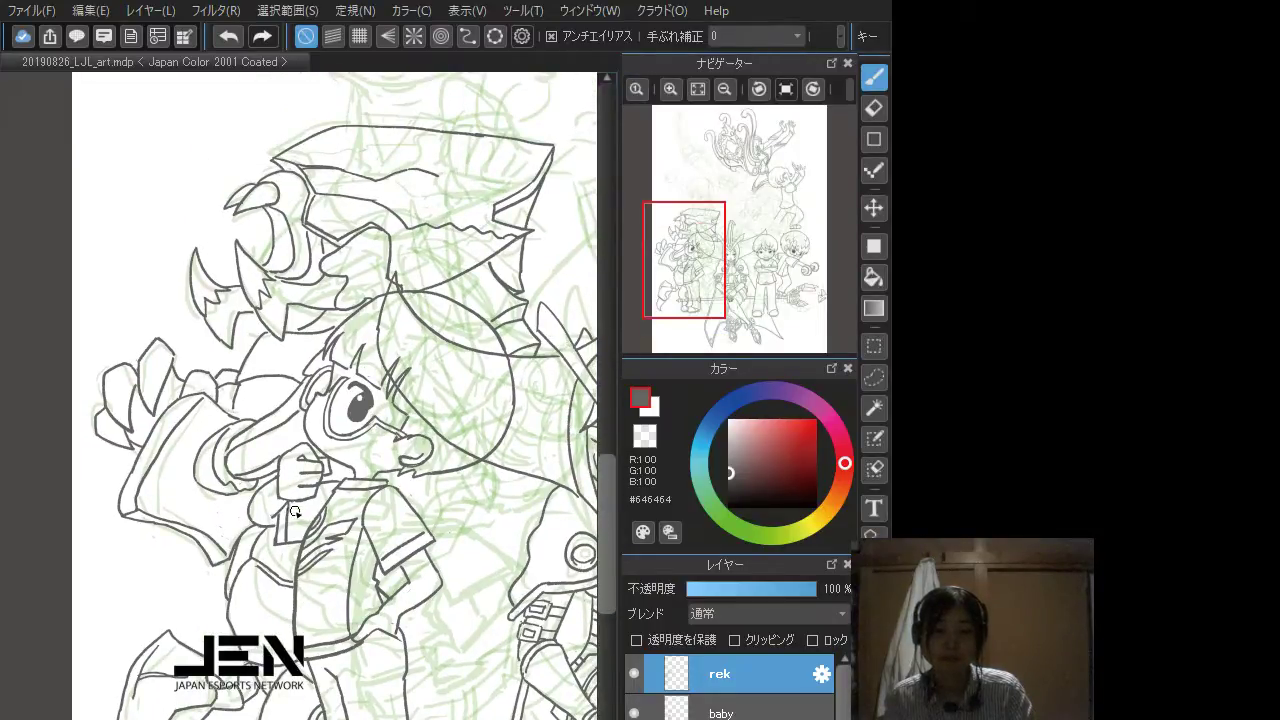
scroll(288, 510, "down", 2)
scroll(288, 510, "right", 2)
scroll(391, 544, "right", 2)
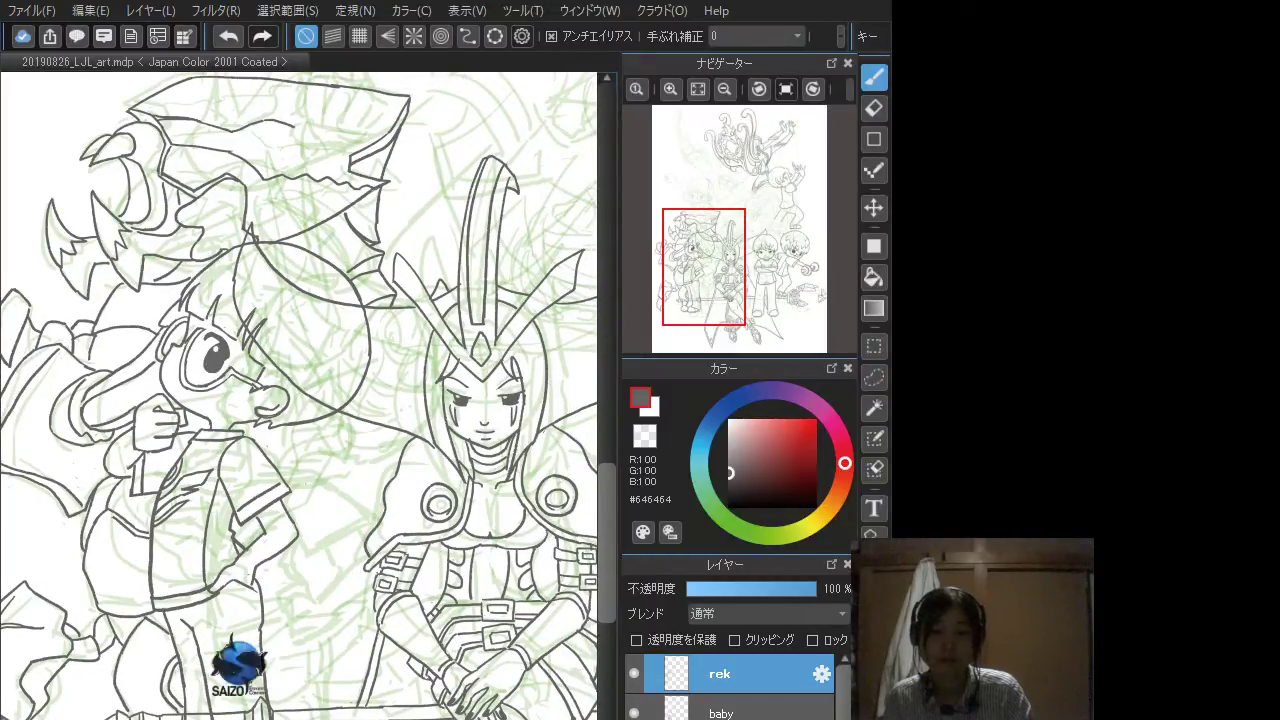
left_click(634, 717)
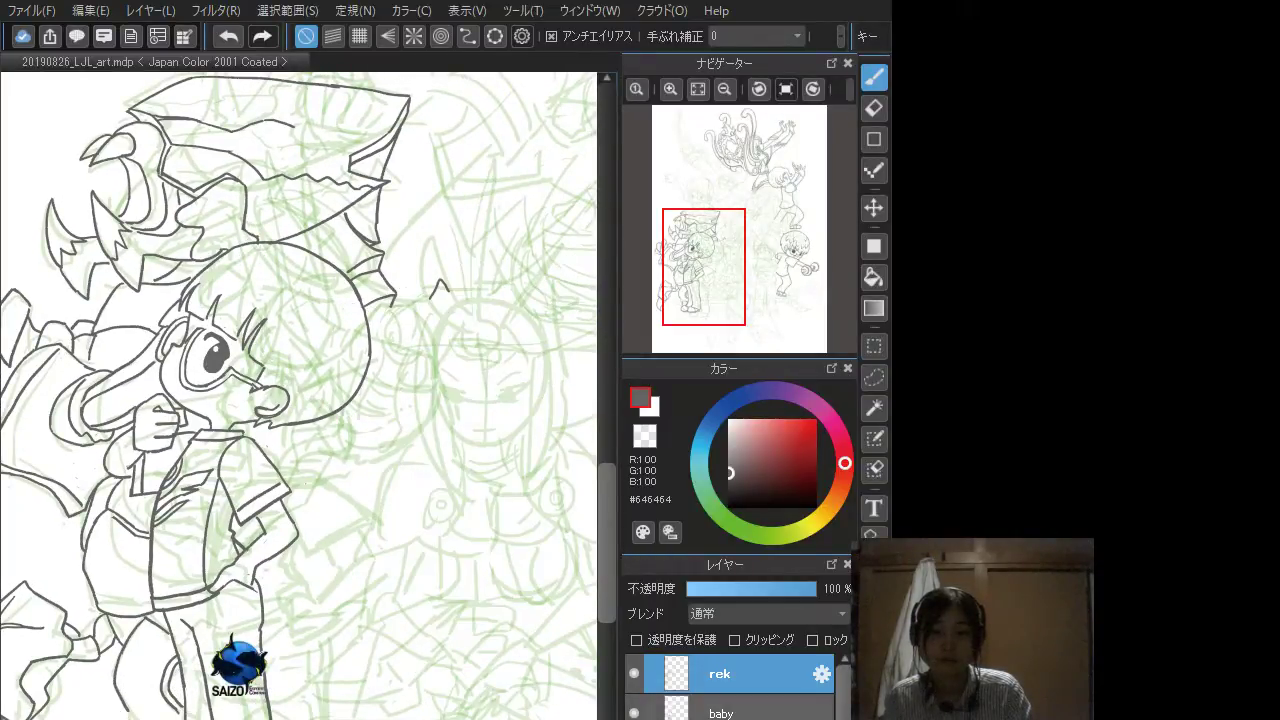
left_click(633, 674)
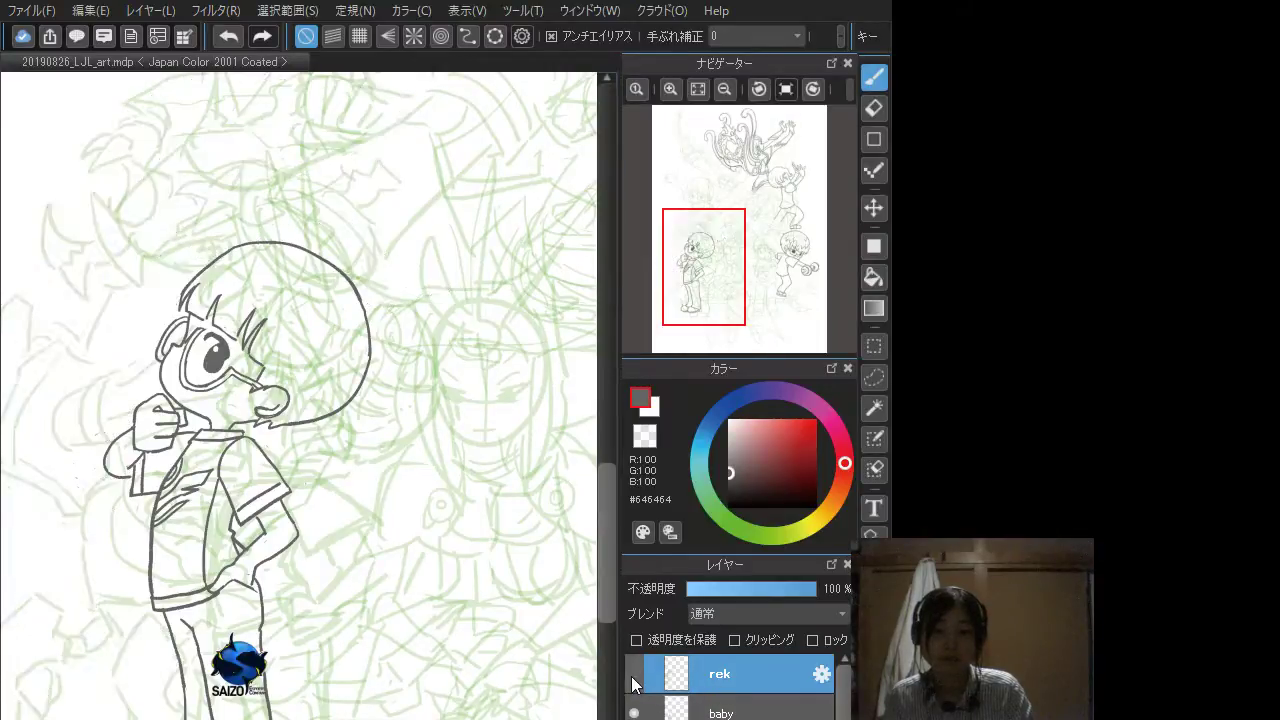
left_click(633, 675)
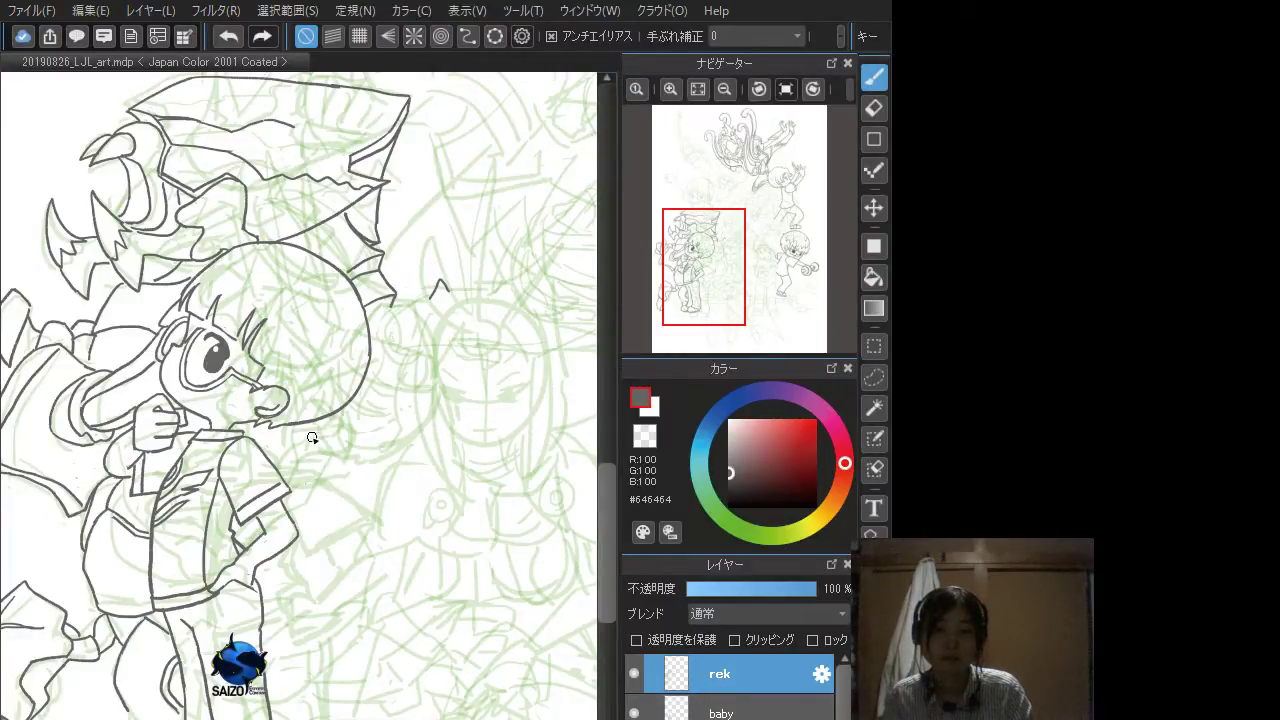
Step: Ink a short edge beneath the lowest spike beside the boy's hair and a curve from it up to the small separate peak
left_click_drag(452, 389, 437, 441)
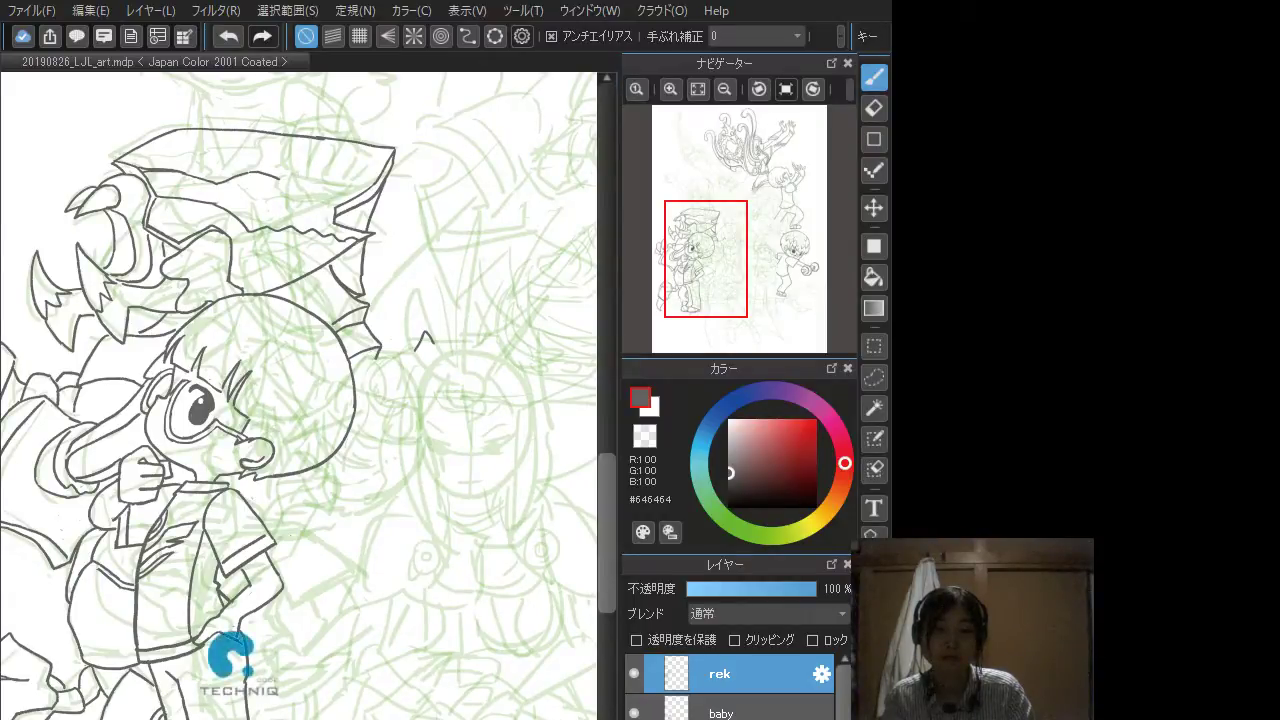
left_click_drag(362, 558, 386, 573)
key("ctrl+z")
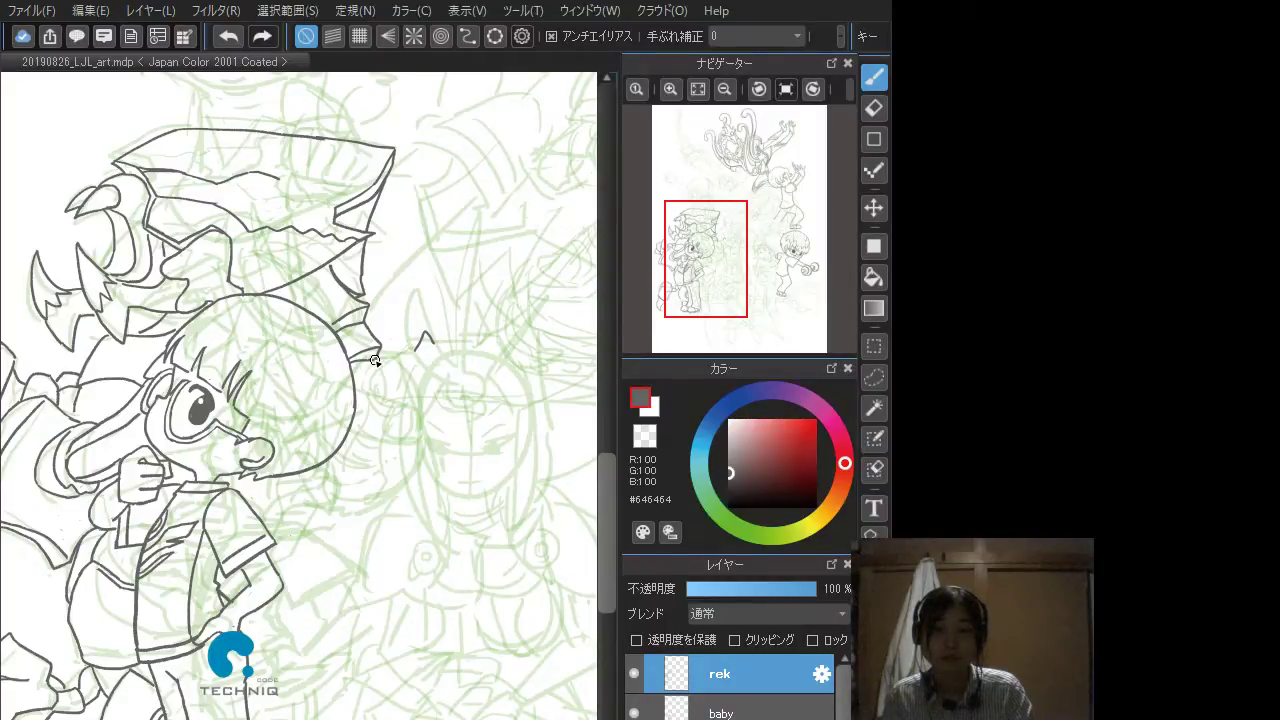
left_click_drag(355, 377, 381, 380)
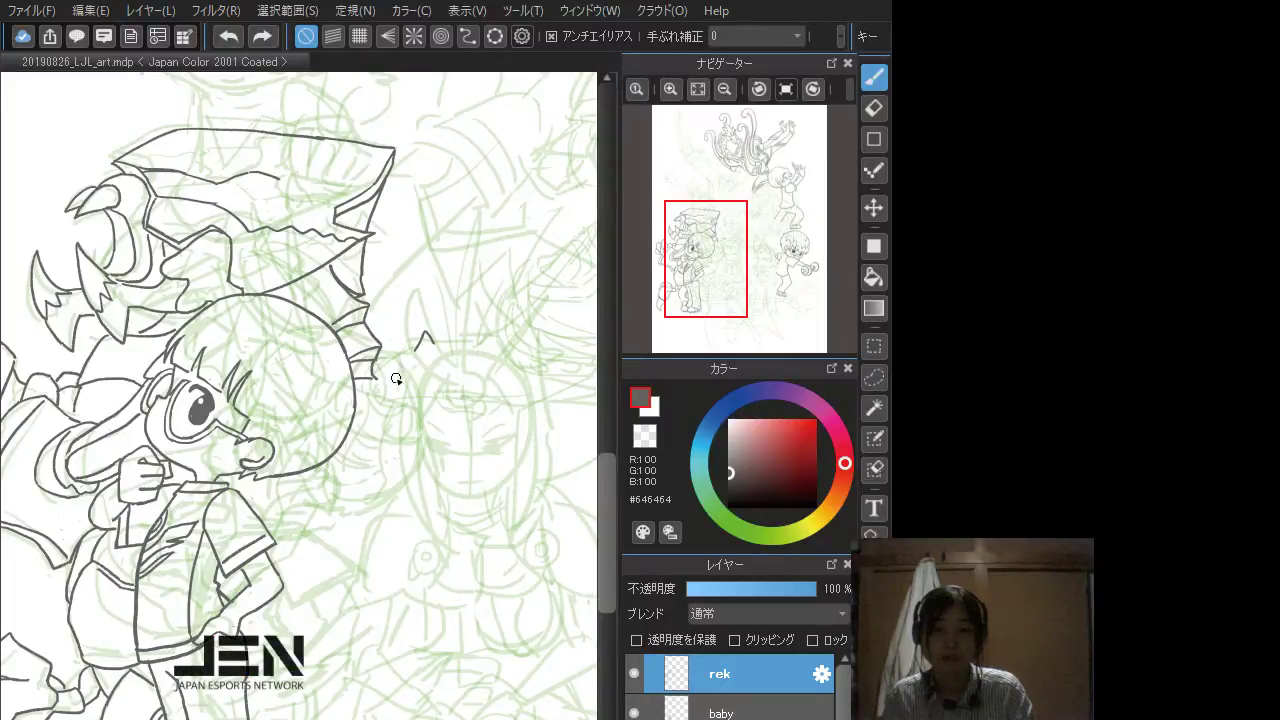
left_click_drag(377, 383, 415, 353)
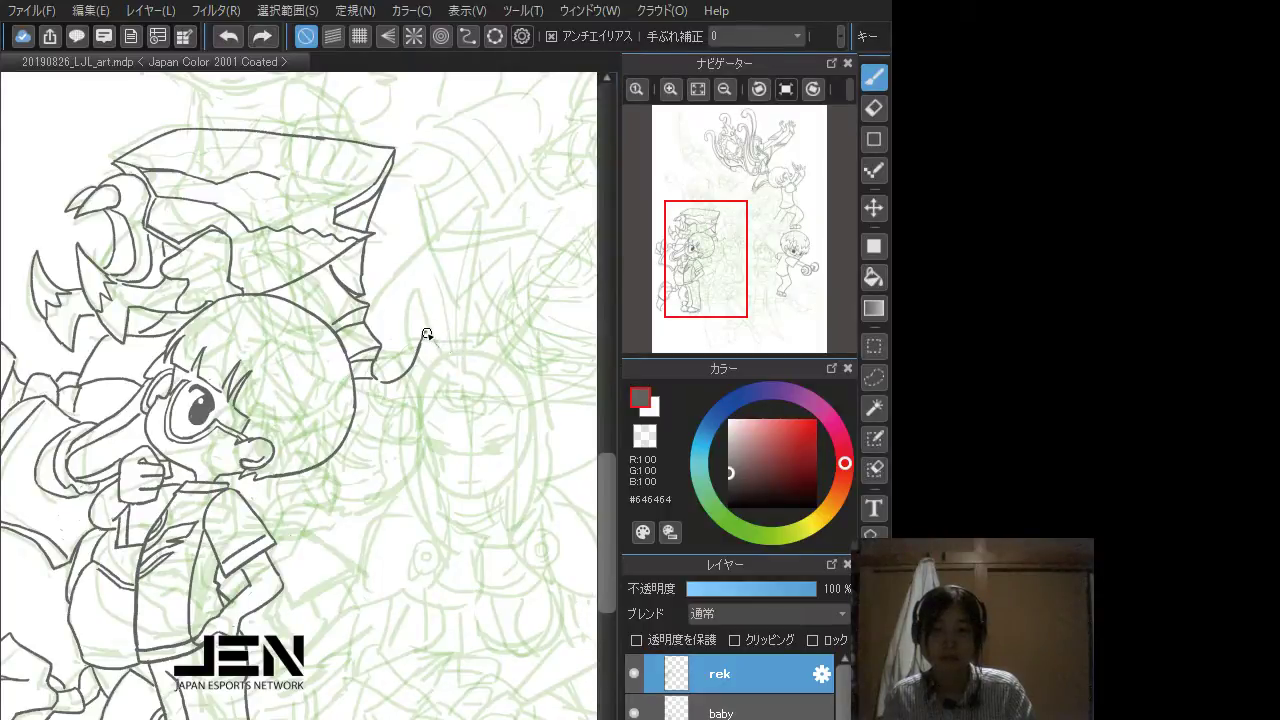
Step: Finish the far edge of the small separate peak and ink a pointed spike behind the boy's head below it
left_click_drag(427, 334, 455, 356)
scroll(391, 371, "down", 2)
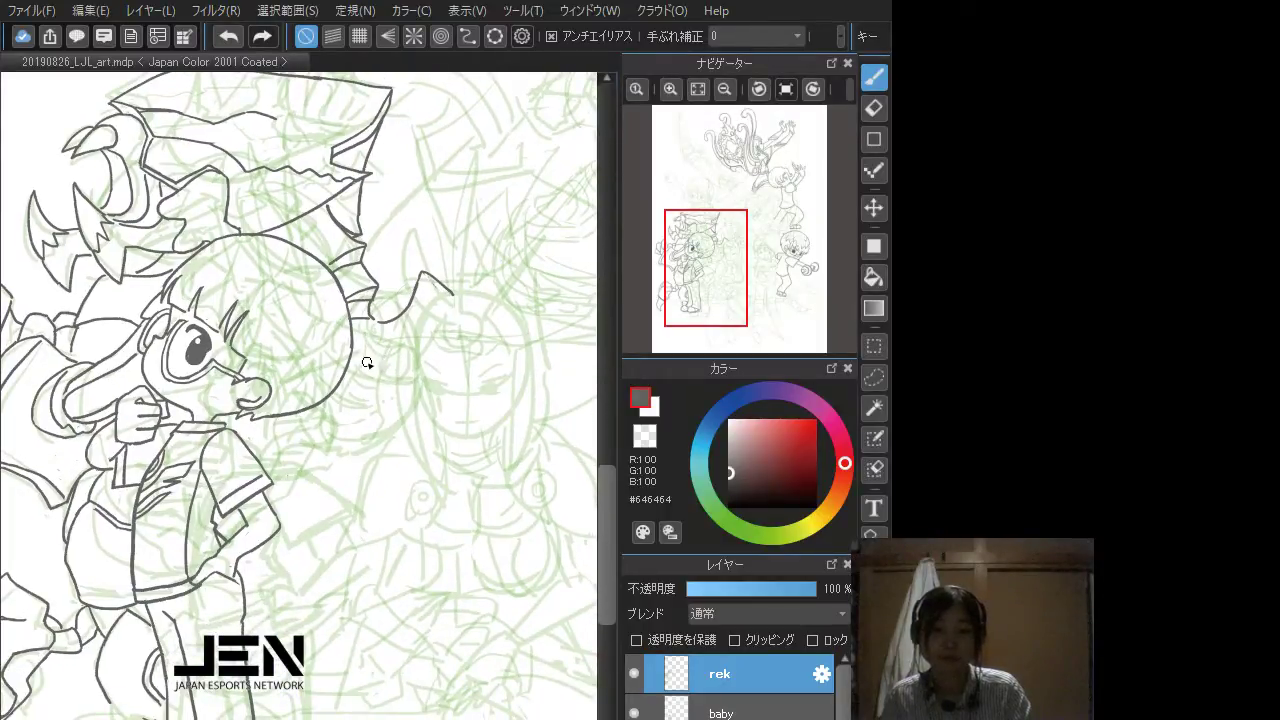
mouse_move(360, 347)
left_mouse_down()
mouse_move(388, 392)
mouse_move(335, 397)
mouse_move(390, 388)
left_mouse_up()
key("ctrl+z")
left_click_drag(315, 408, 238, 416)
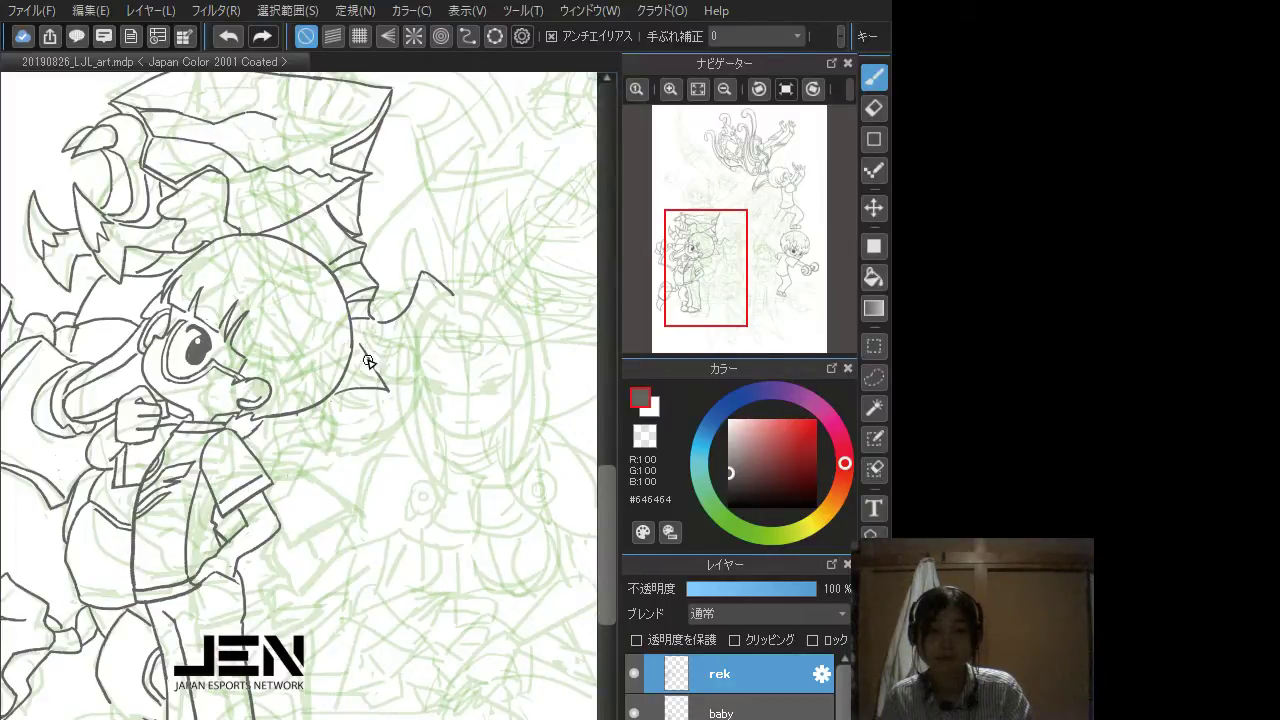
key("ctrl+z")
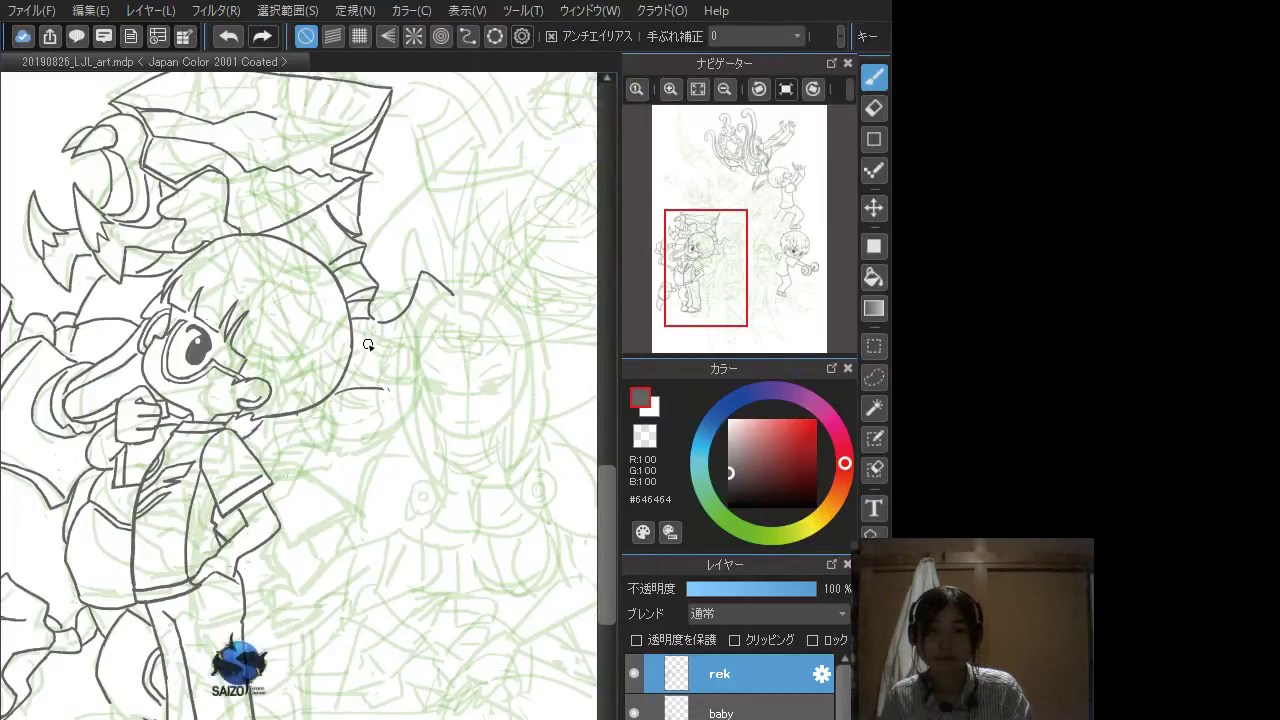
left_click_drag(367, 340, 388, 389)
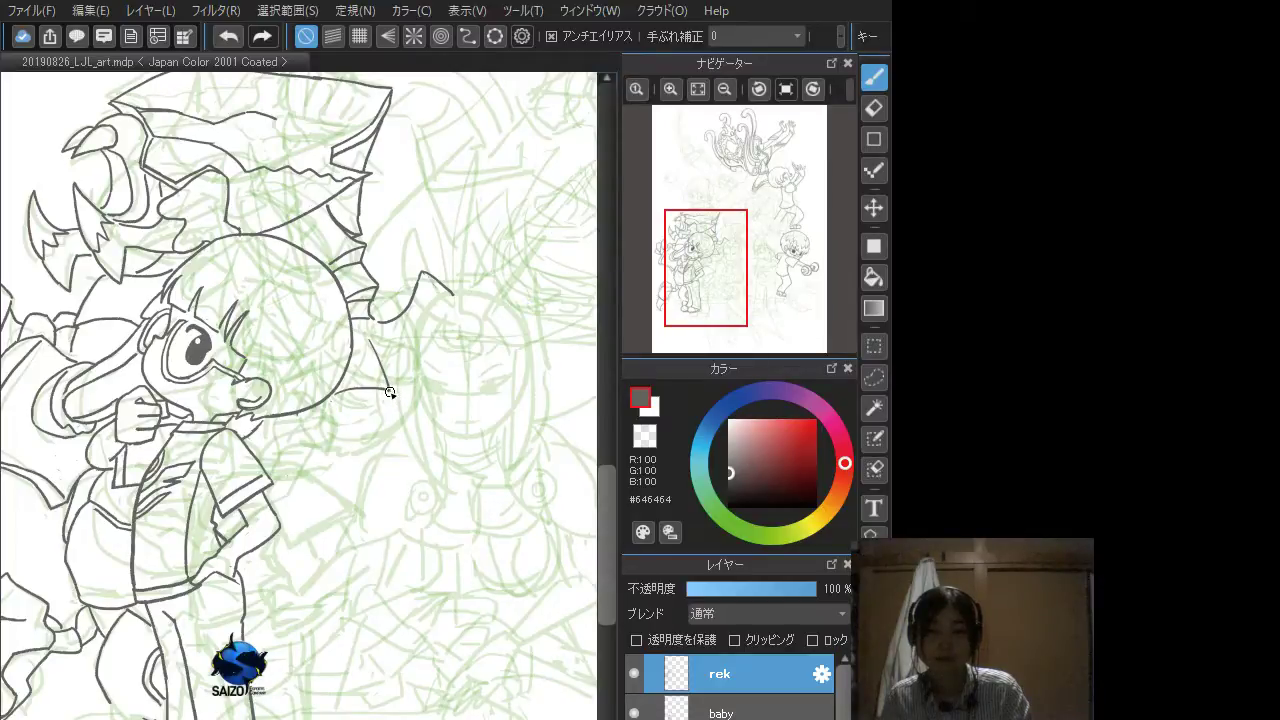
Step: Ink a second curve under the spike and a slanted edge running down from beneath the back of the boy's head
left_click_drag(328, 412, 398, 405)
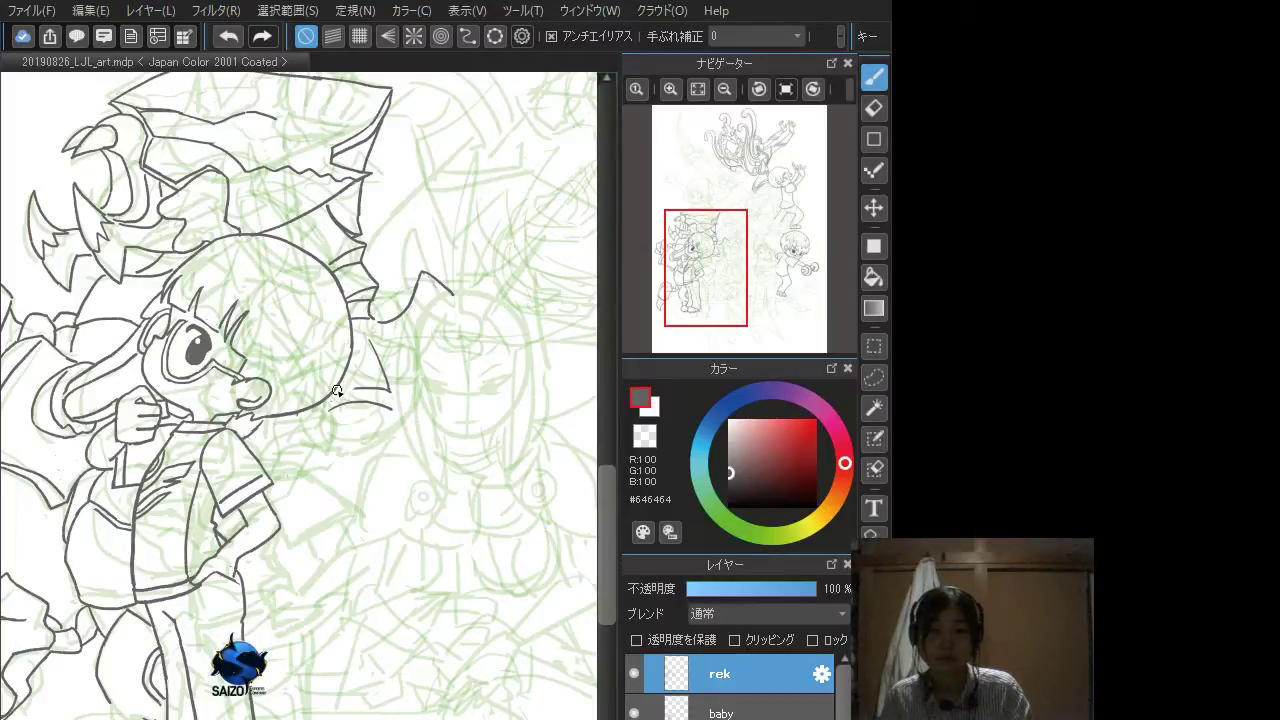
mouse_move(337, 391)
left_mouse_down()
mouse_move(380, 390)
mouse_move(315, 410)
left_mouse_up()
key("ctrl+z")
key("ctrl+z")
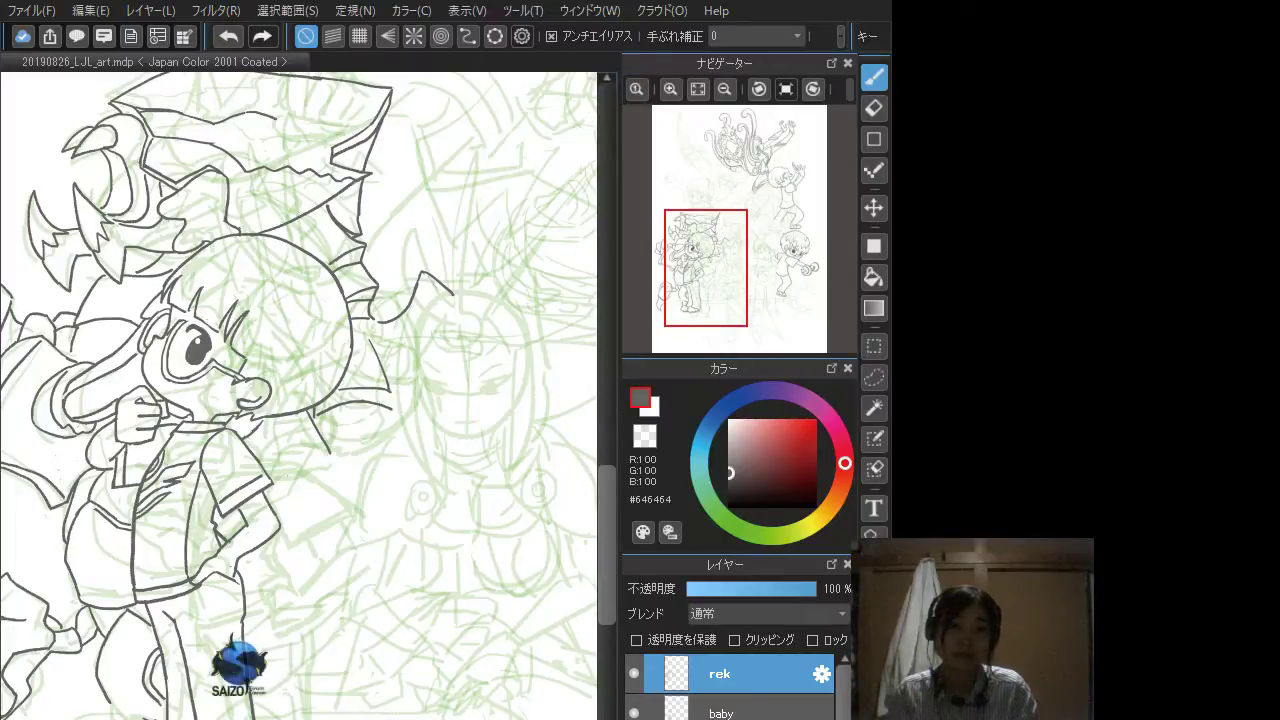
mouse_move(324, 549)
left_mouse_down()
mouse_move(362, 579)
mouse_move(277, 591)
mouse_move(338, 576)
left_mouse_up()
key("ctrl+z")
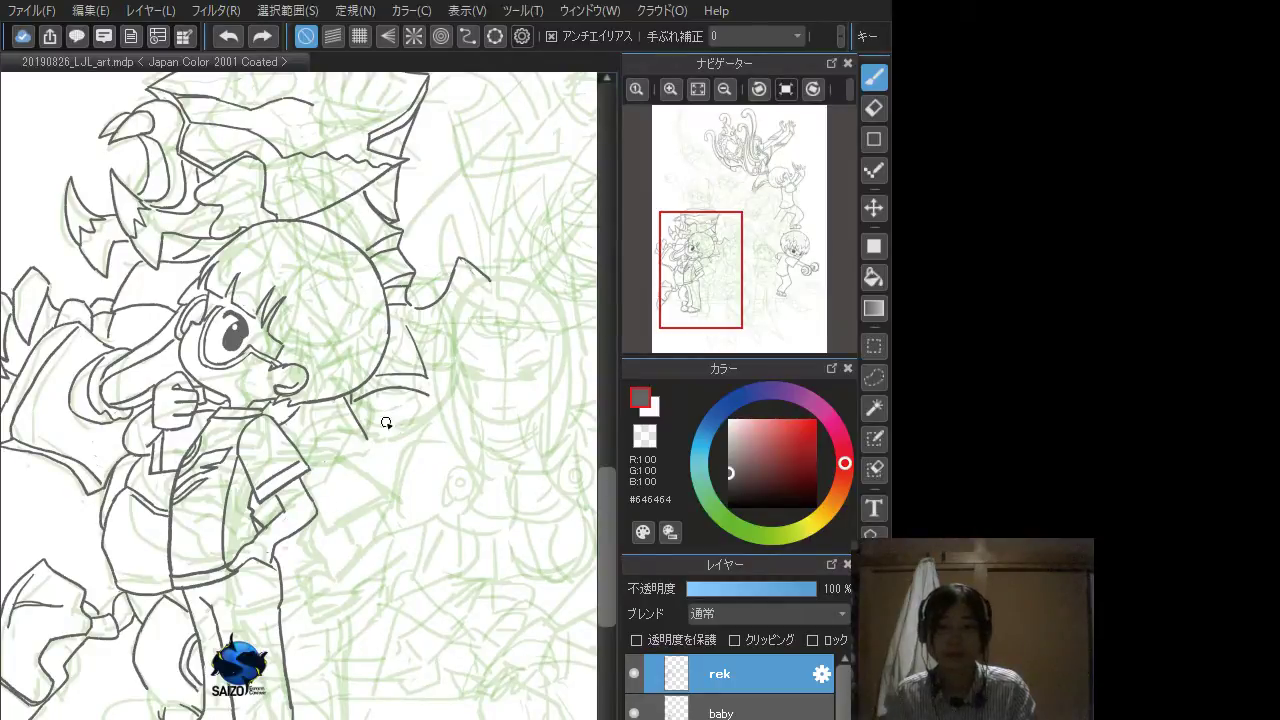
left_click_drag(363, 434, 390, 500)
Step: Extend the spike's base outward and ink the segment beneath it with a short vertical edge and a matching pair of curved lines
left_click_drag(372, 379, 469, 386)
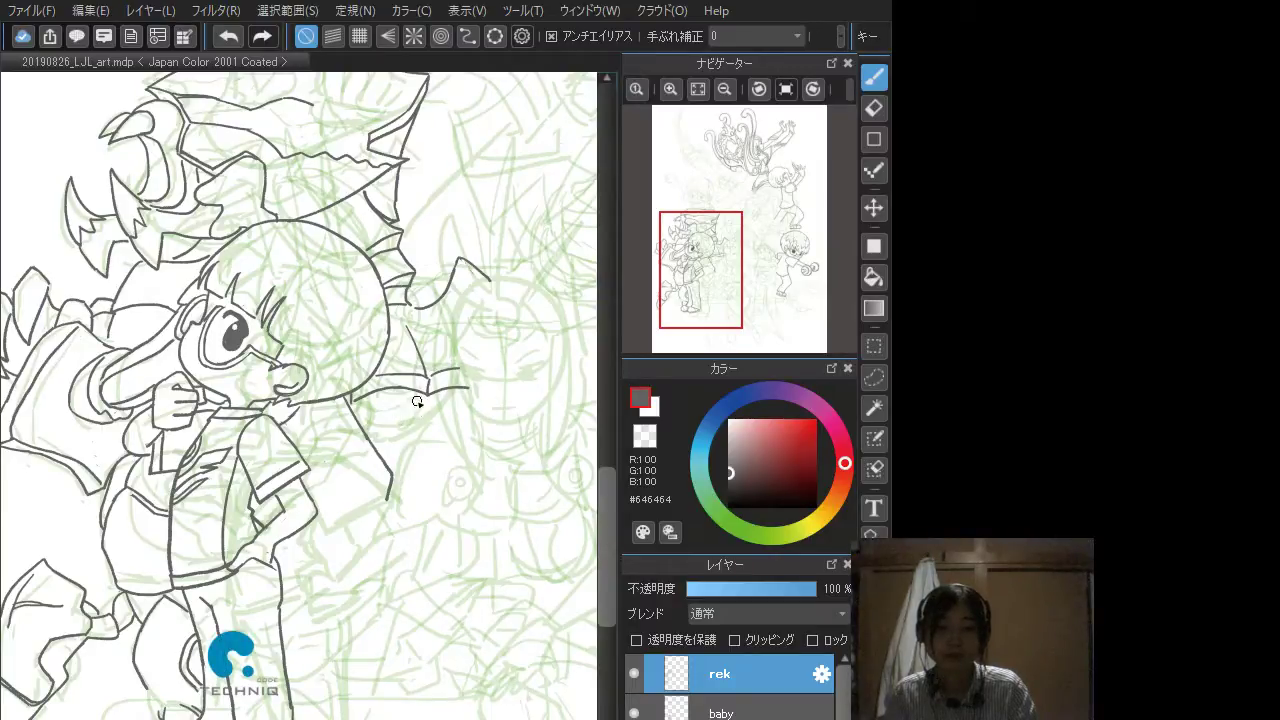
mouse_move(417, 395)
left_mouse_down()
mouse_move(429, 440)
mouse_move(419, 448)
left_mouse_up()
key("ctrl+z")
left_click_drag(412, 392, 426, 447)
key("ctrl+z")
key("ctrl+z")
key("ctrl+z")
mouse_move(408, 394)
left_mouse_down()
mouse_move(415, 426)
mouse_move(374, 449)
mouse_move(418, 447)
mouse_move(381, 459)
mouse_move(418, 468)
mouse_move(422, 448)
mouse_move(443, 440)
mouse_move(426, 470)
mouse_move(439, 455)
mouse_move(420, 454)
mouse_move(427, 465)
mouse_move(410, 439)
mouse_move(422, 472)
left_mouse_up()
key("ctrl+z")
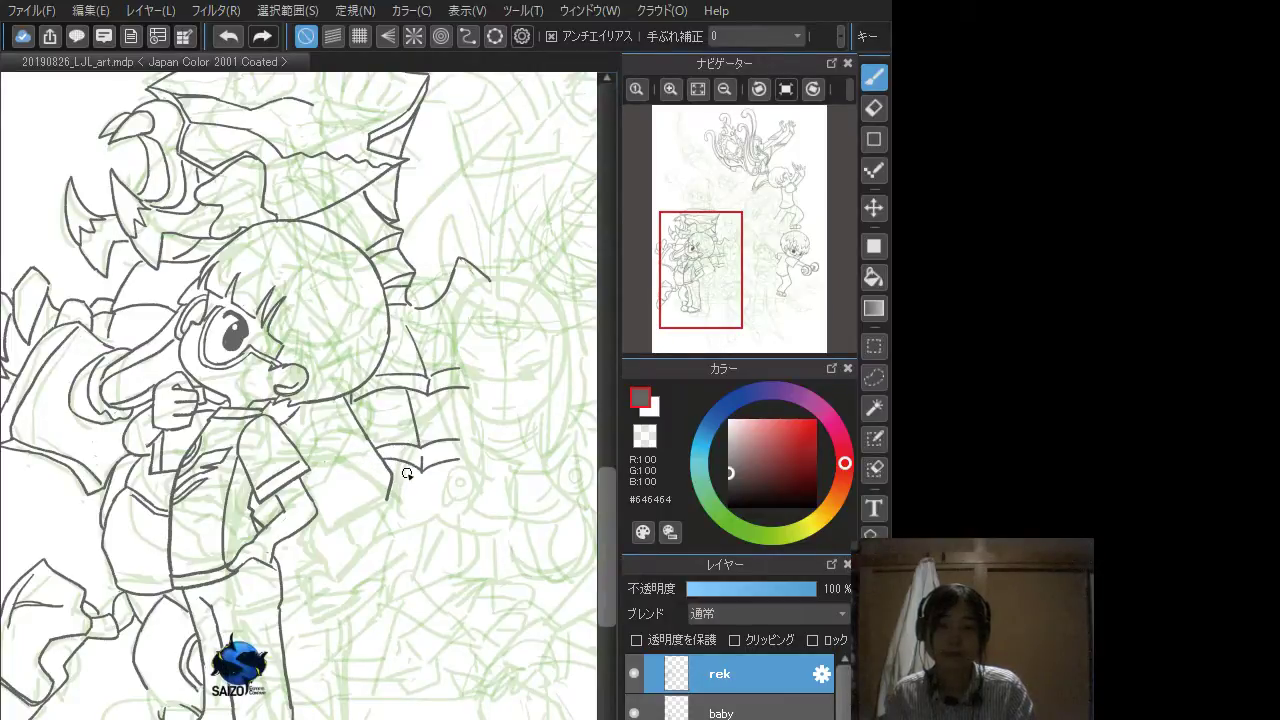
left_click_drag(381, 456, 395, 461)
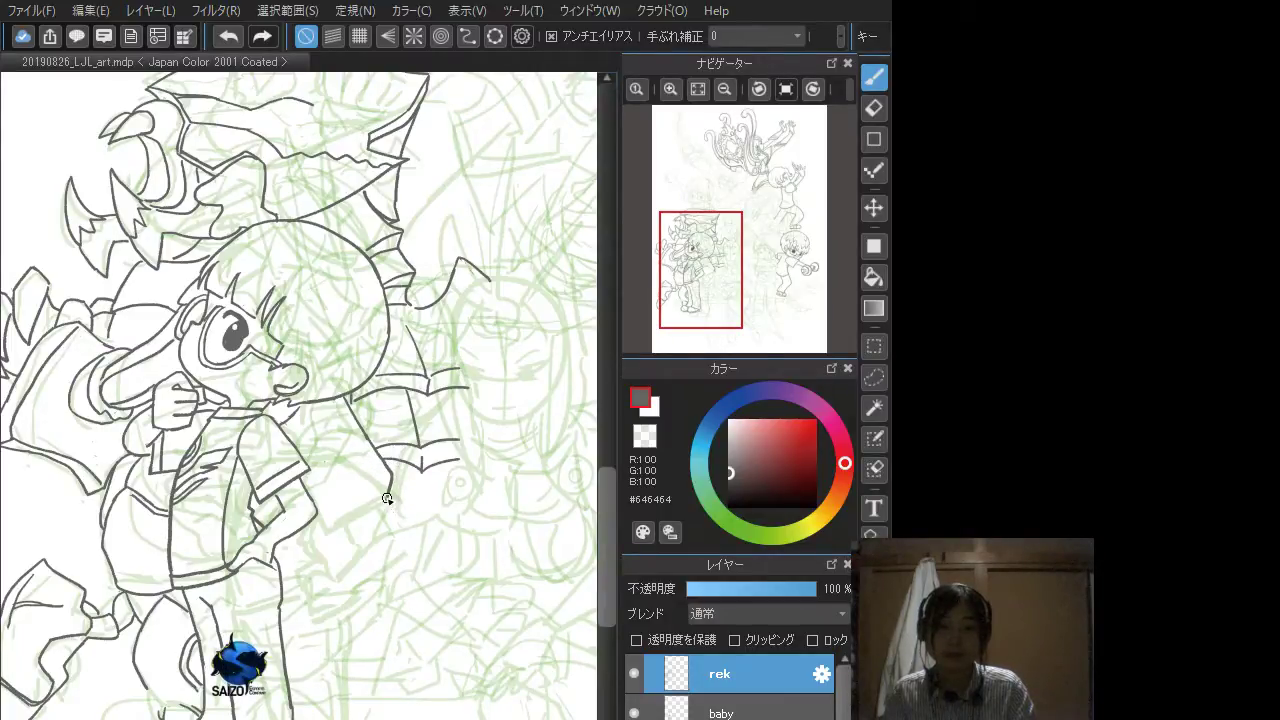
Step: Continue the slanted edge into a jagged corner and ink the pointed inner fold with parallel lines beside the boy's arm
left_click_drag(400, 508, 385, 549)
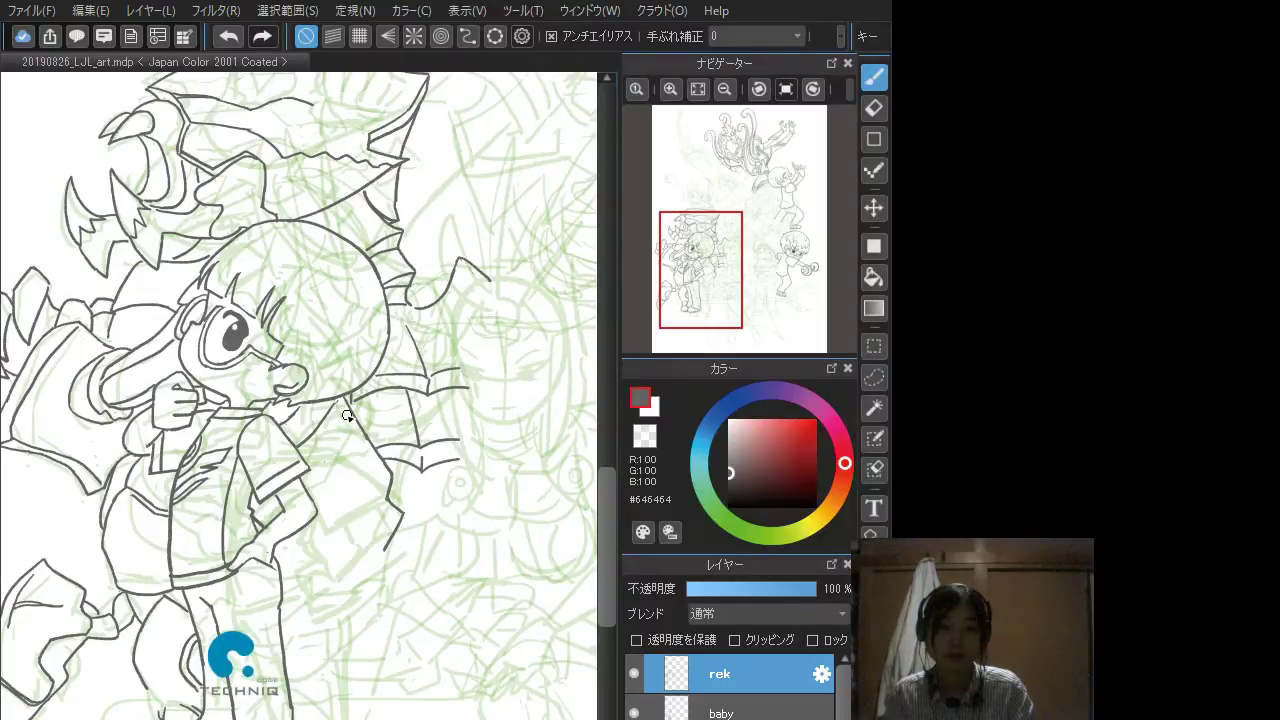
left_click_drag(347, 415, 346, 494)
key("ctrl+z")
left_click_drag(340, 400, 342, 484)
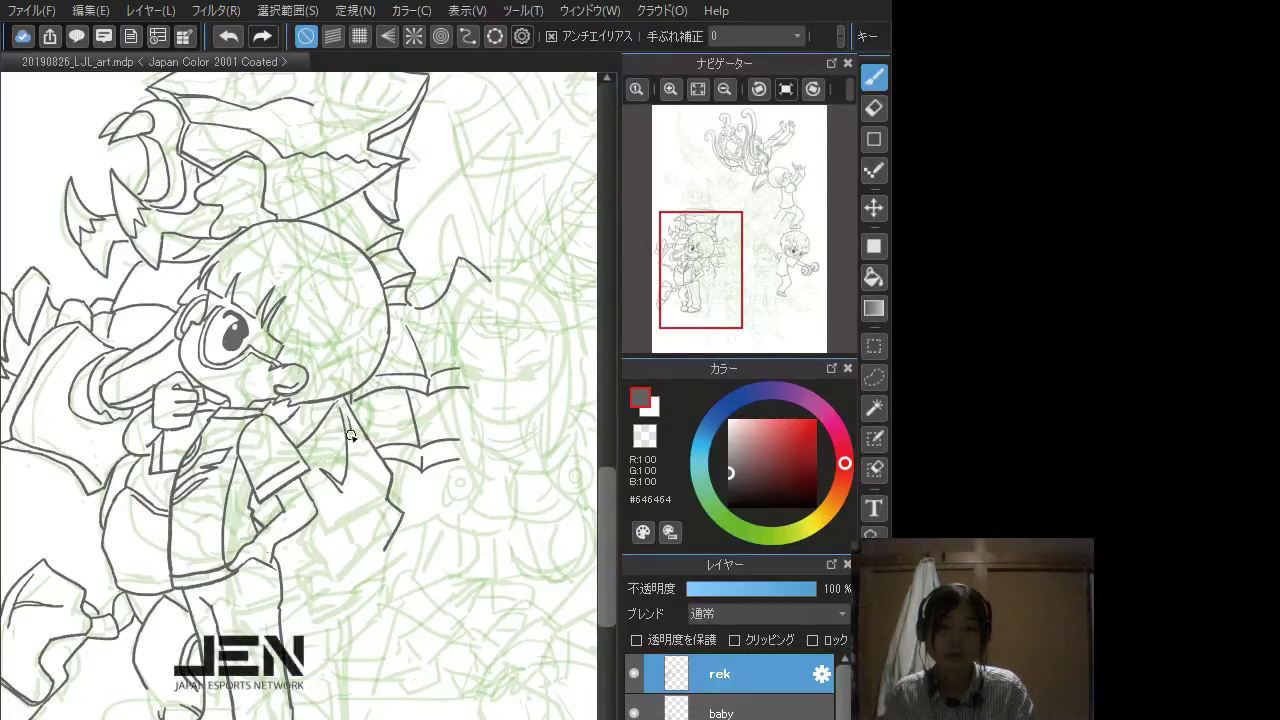
left_click_drag(350, 493, 351, 542)
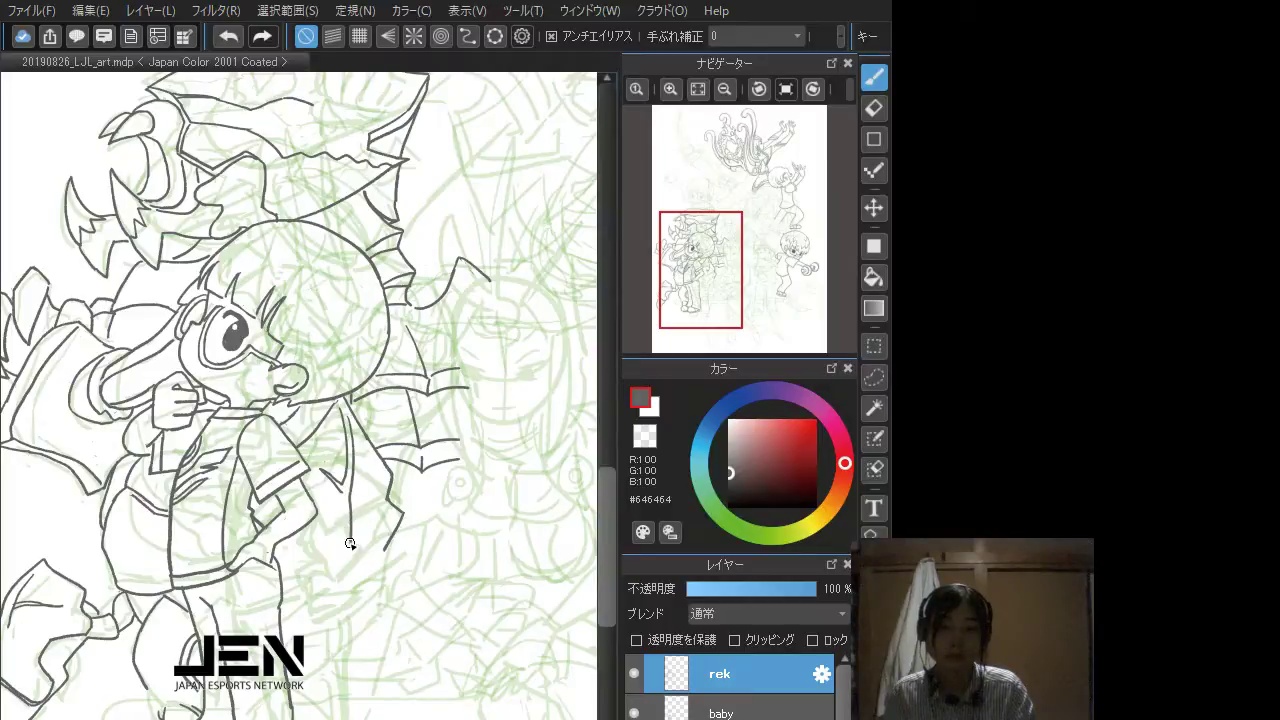
left_click_drag(343, 490, 343, 539)
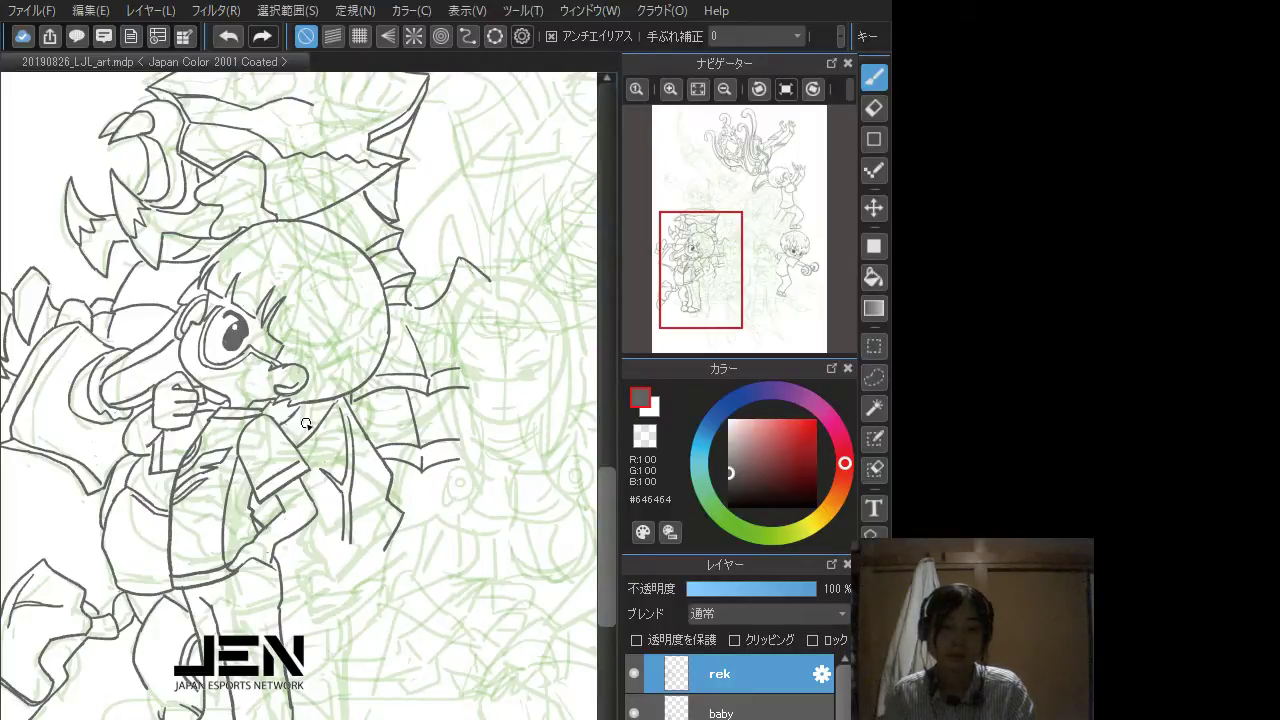
Step: Ink the curved edge behind the boy's elbow down to his leg and touch up the line near his rear leg
scroll(326, 494, "down", 1)
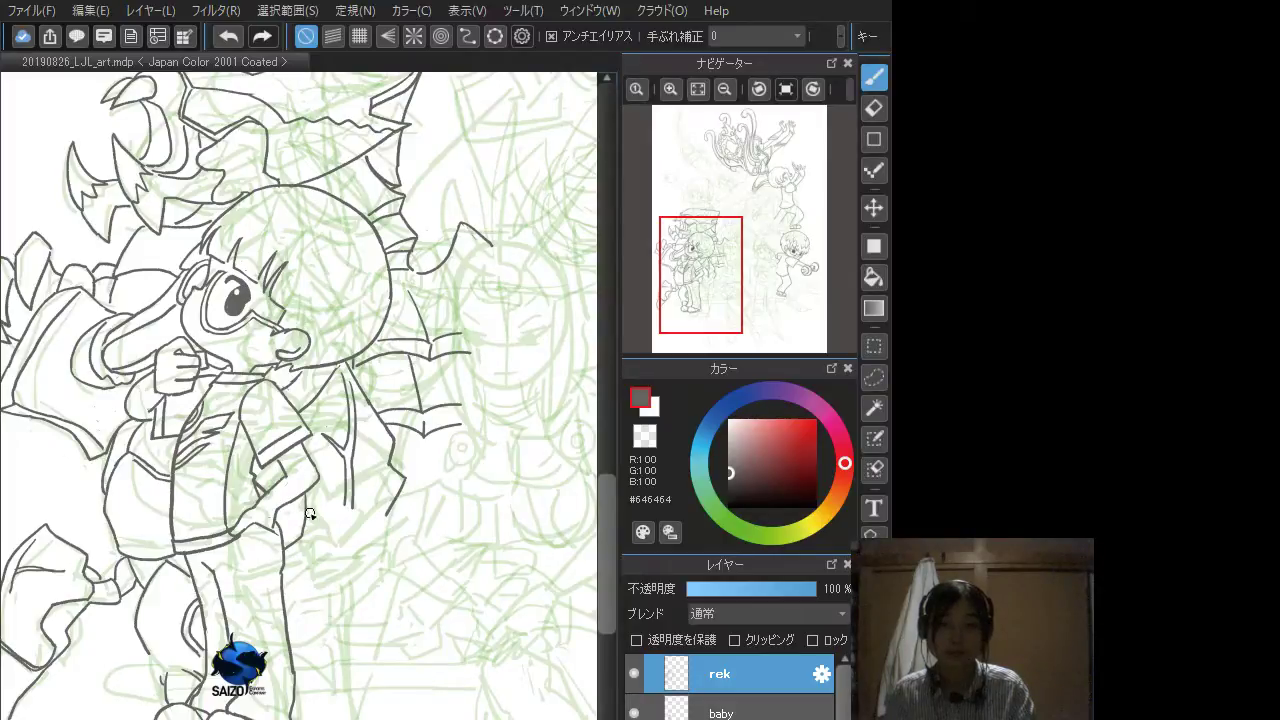
left_click_drag(308, 496, 282, 562)
left_click_drag(168, 599, 218, 567)
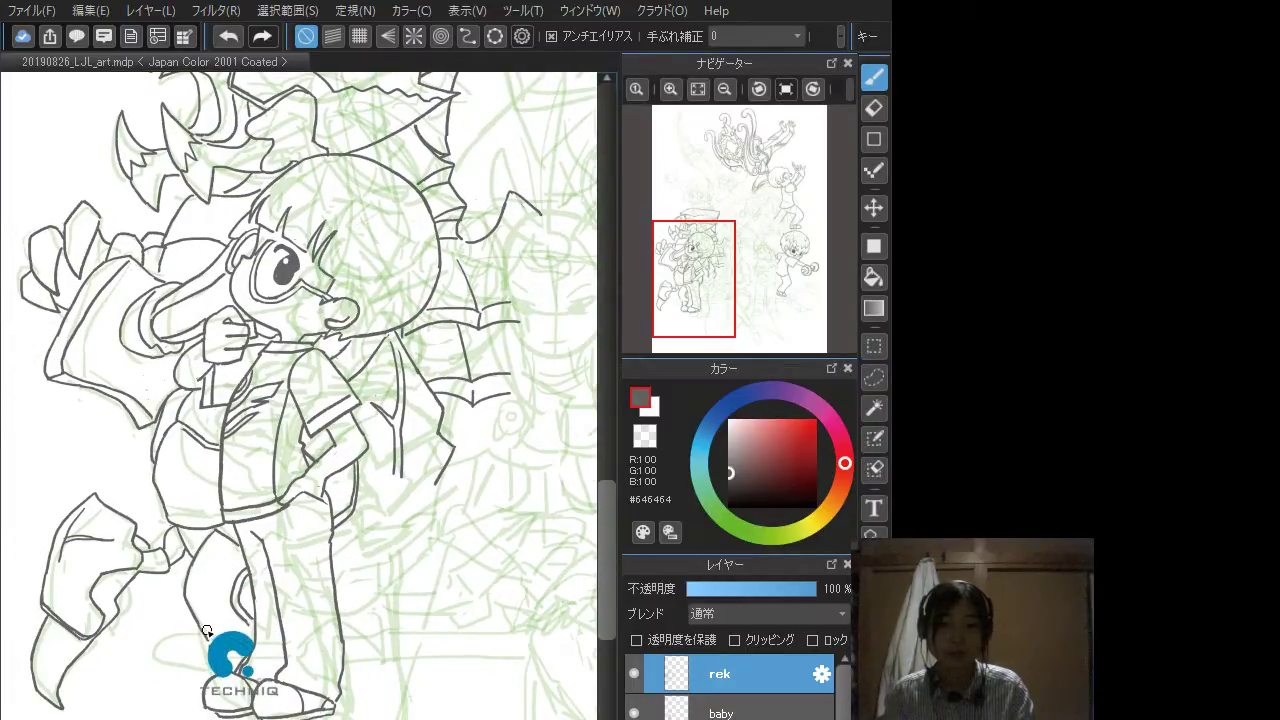
key("ctrl+z")
left_click_drag(207, 638, 208, 645)
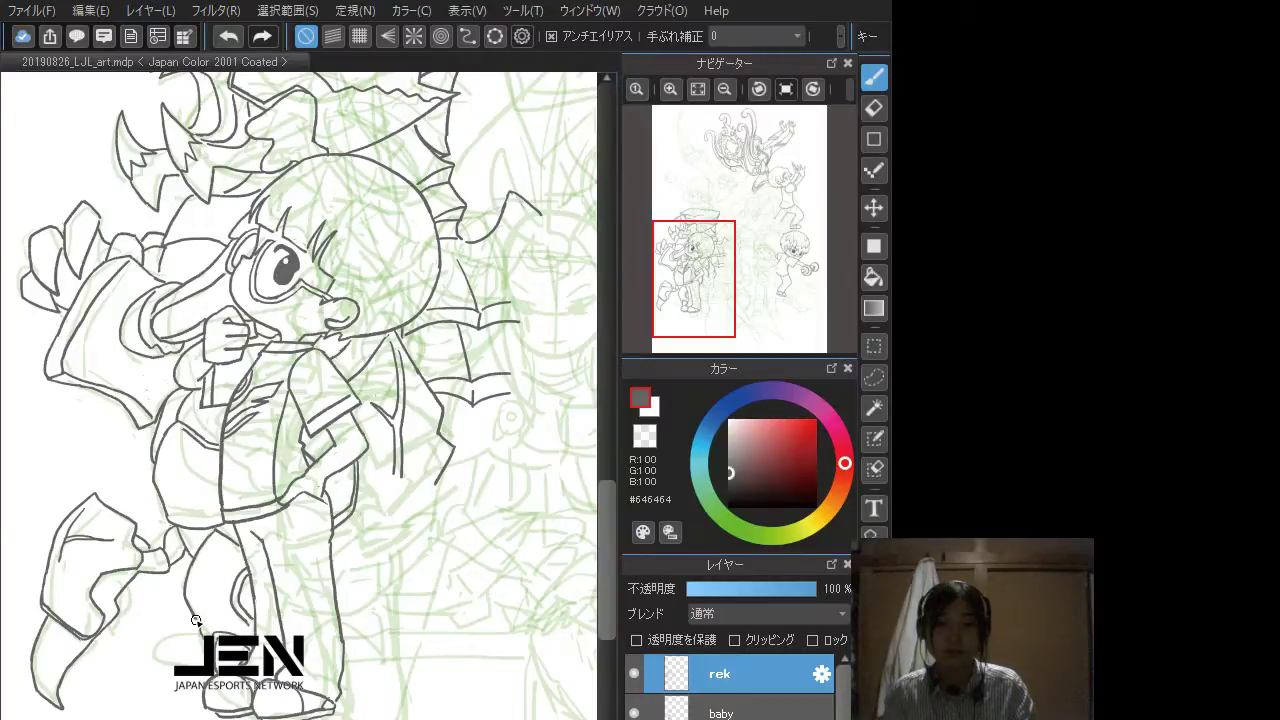
left_click_drag(346, 583, 332, 582)
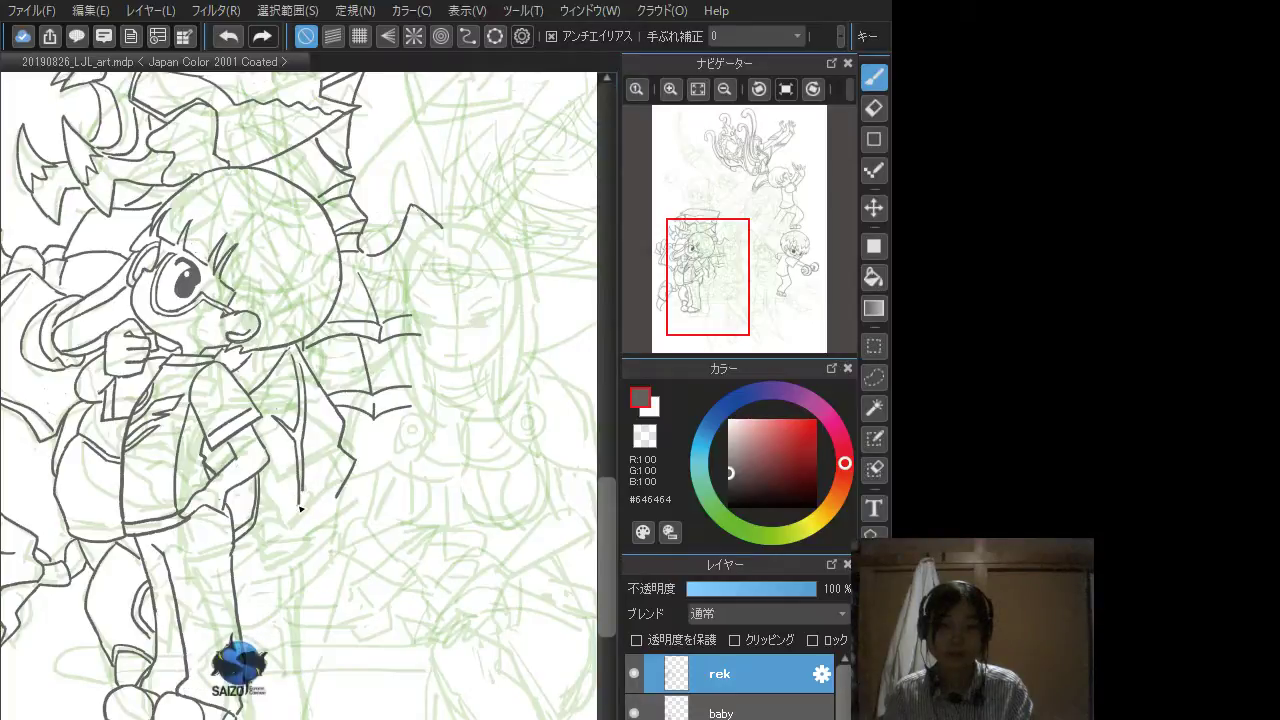
Step: Ink the forked tips at the lower end of the inner fold and redraw the outer edge below the jagged corner
left_click_drag(300, 510, 287, 536)
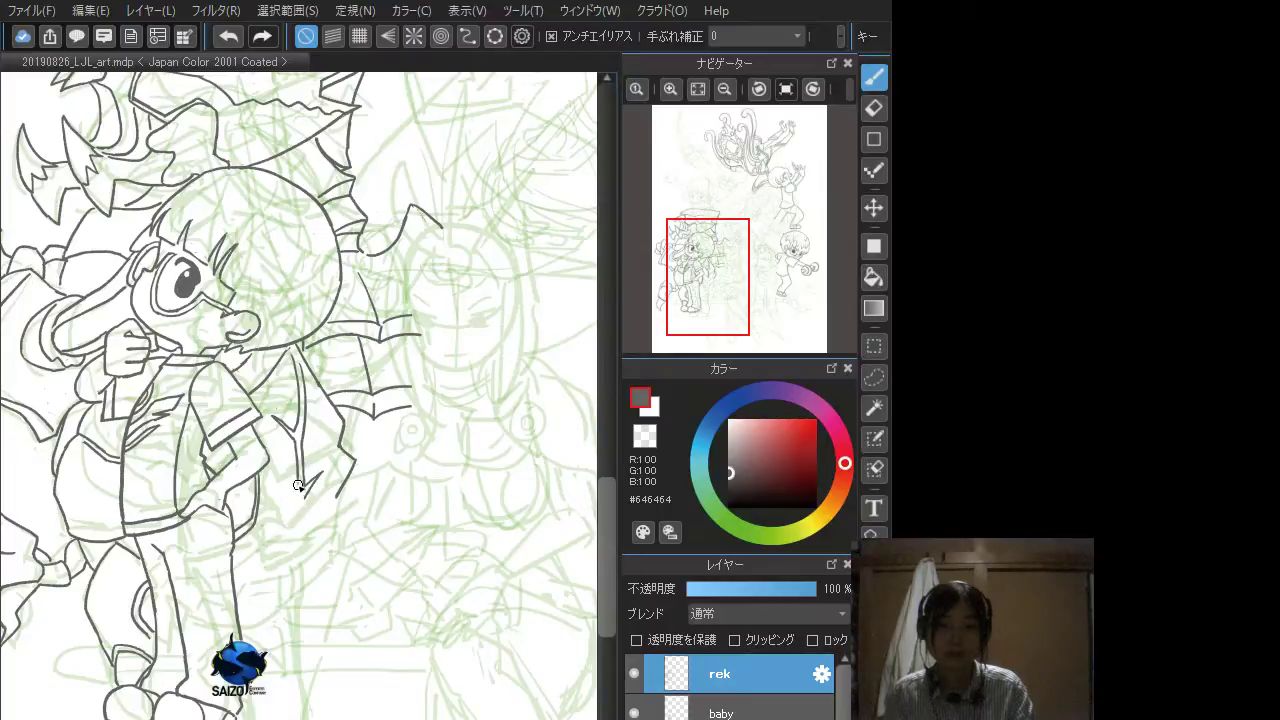
left_click_drag(297, 481, 282, 536)
key("ctrl+z")
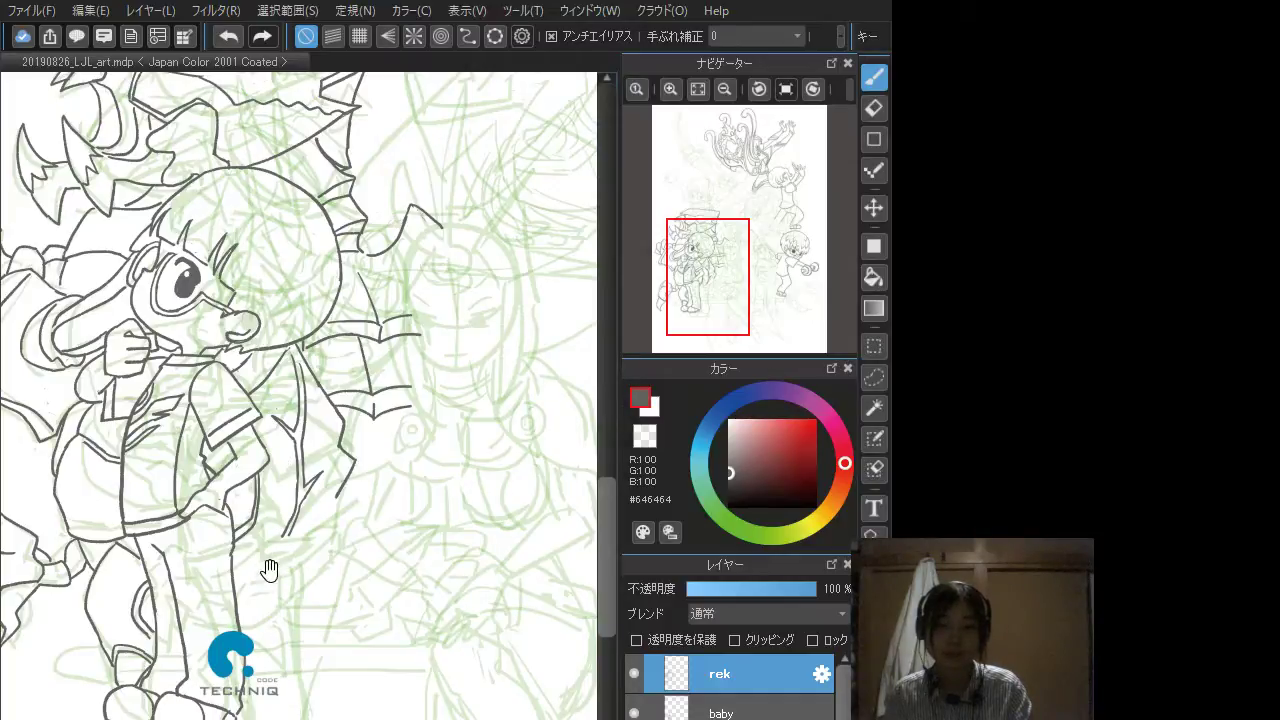
mouse_move(302, 615)
left_mouse_down()
mouse_move(282, 609)
mouse_move(277, 586)
left_mouse_up()
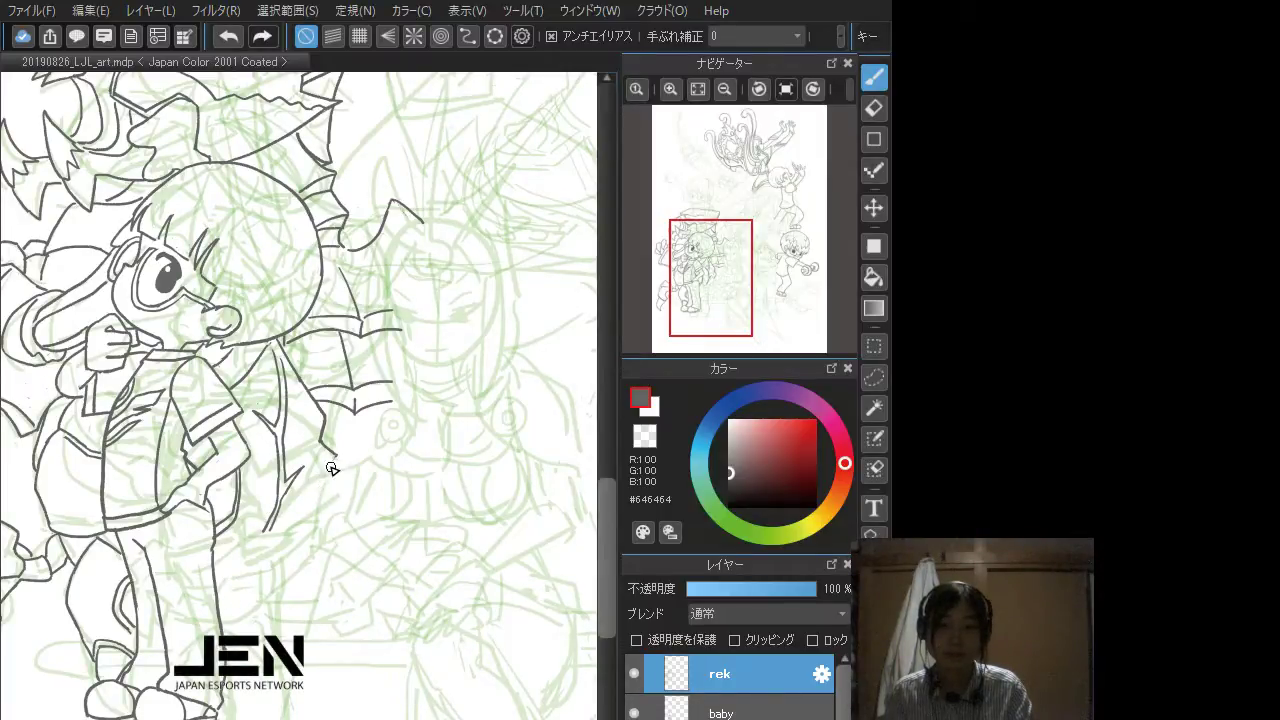
left_click_drag(308, 566, 340, 540)
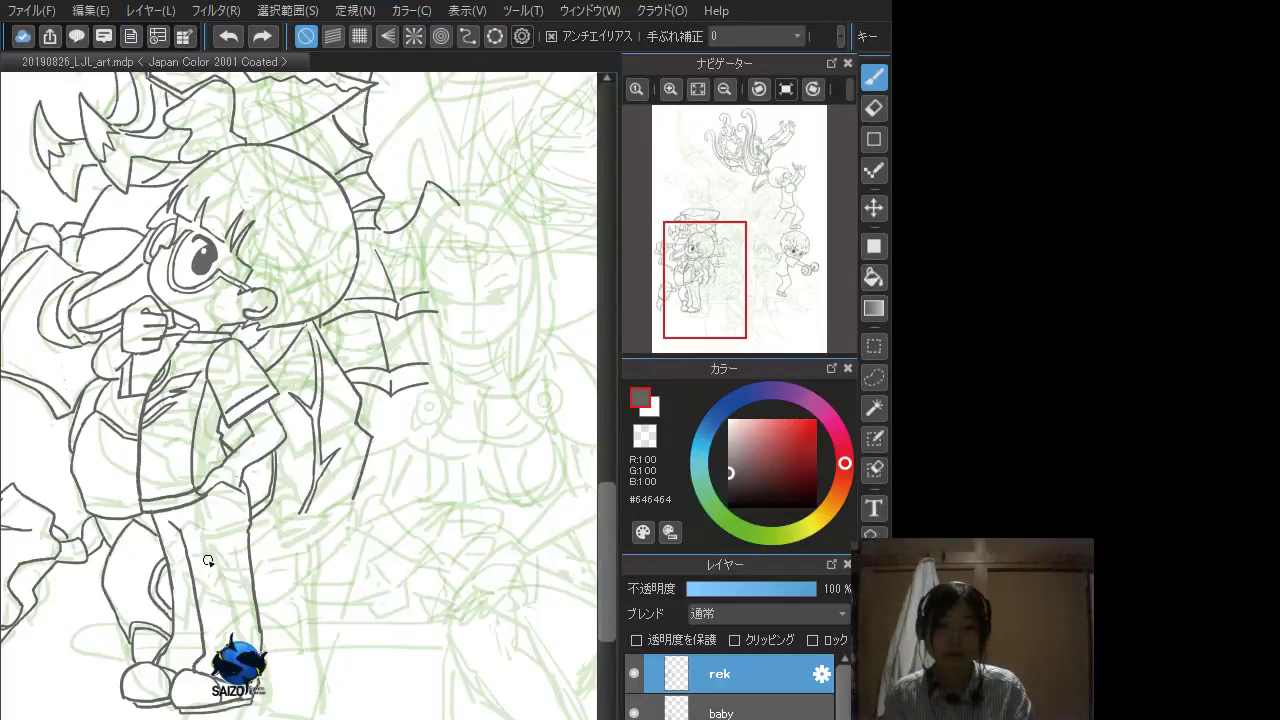
Step: Close the lower edge beside the boy's hip and ink a long curve and a small claw extending from behind his leg
left_click(255, 568)
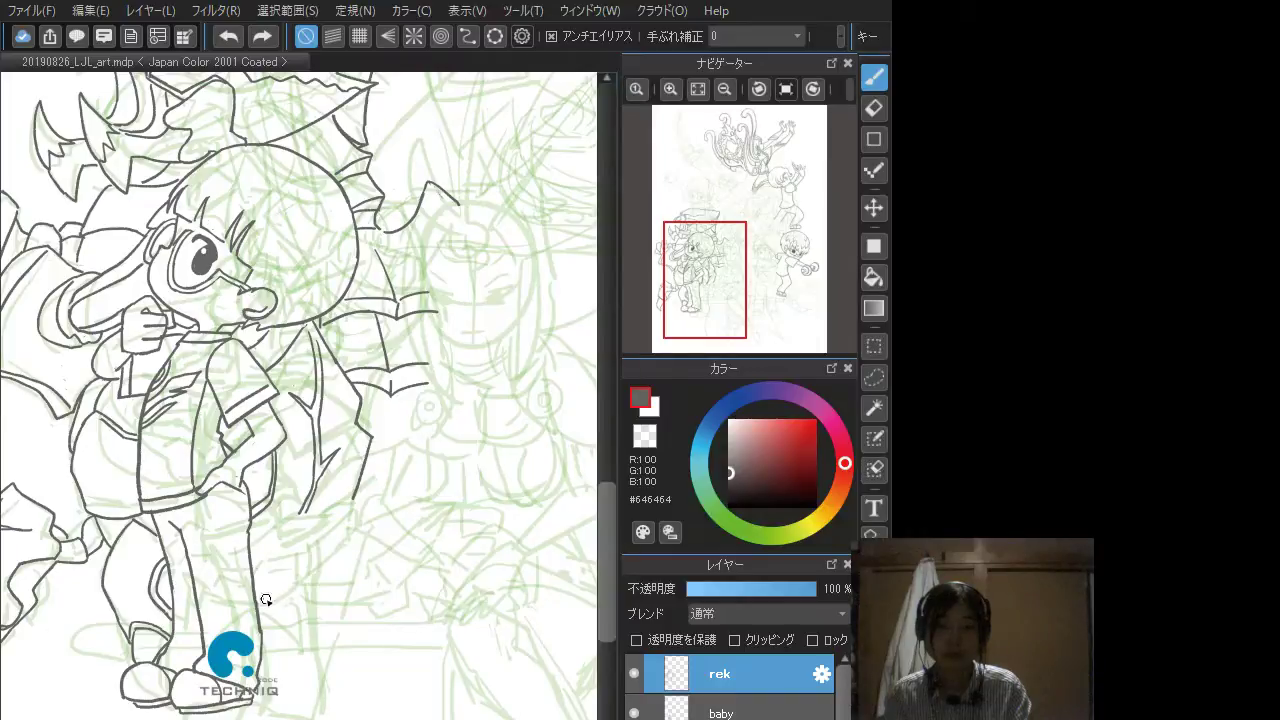
mouse_move(260, 598)
left_mouse_down()
mouse_move(348, 557)
mouse_move(373, 517)
left_mouse_up()
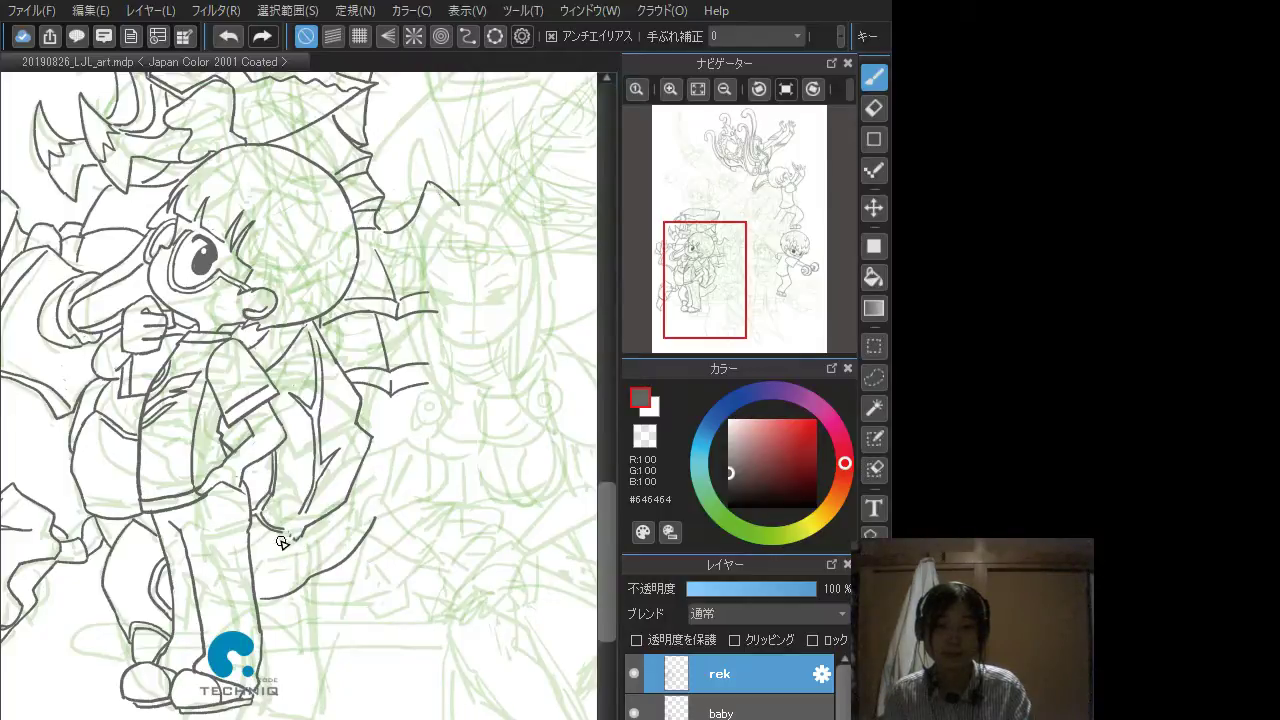
left_click_drag(304, 528, 283, 543)
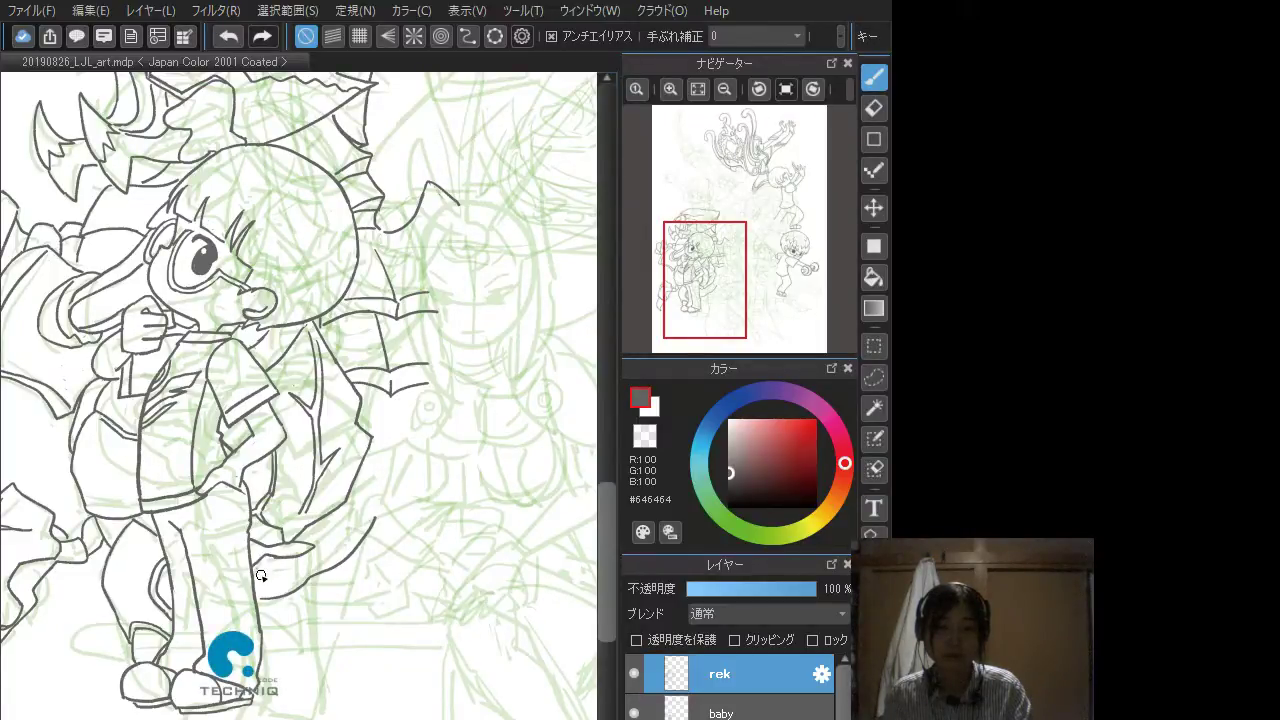
Step: Rework the long curve beneath the small claw into a second, larger claw with a sharp tip
mouse_move(256, 579)
left_mouse_down()
mouse_move(317, 550)
mouse_move(323, 561)
mouse_move(314, 549)
mouse_move(256, 581)
left_mouse_up()
key("ctrl+z")
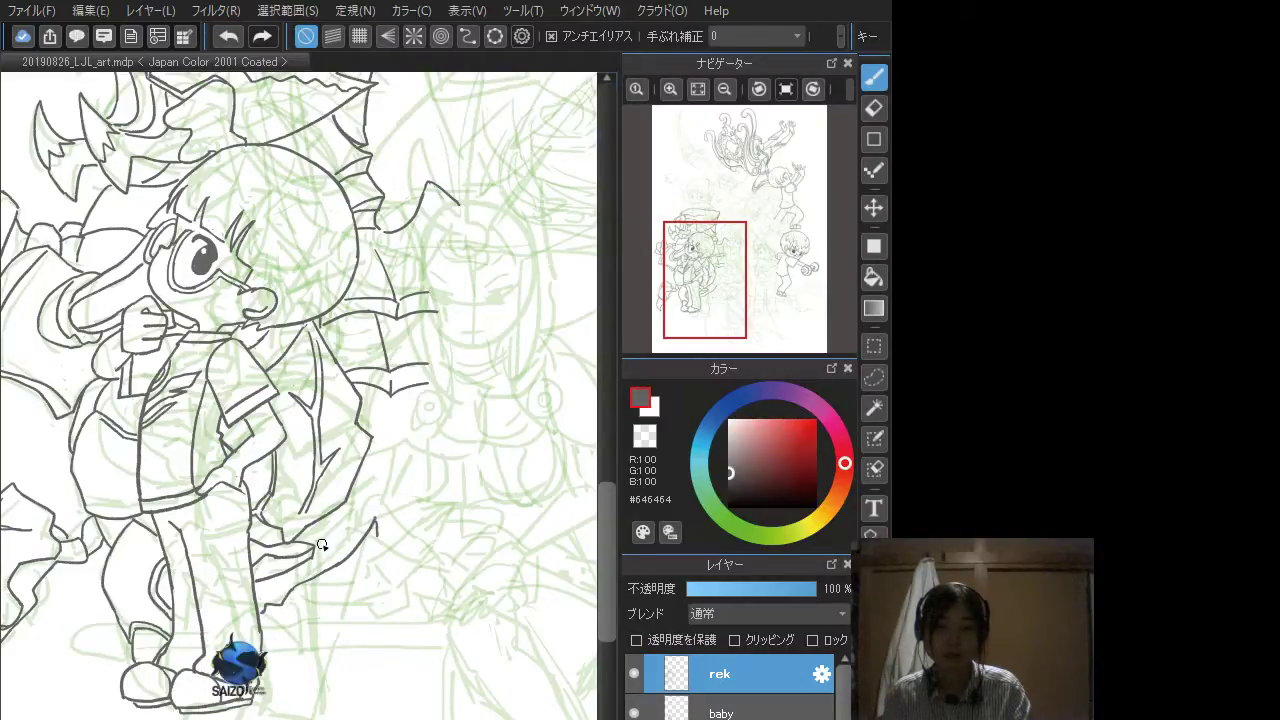
key("ctrl+z")
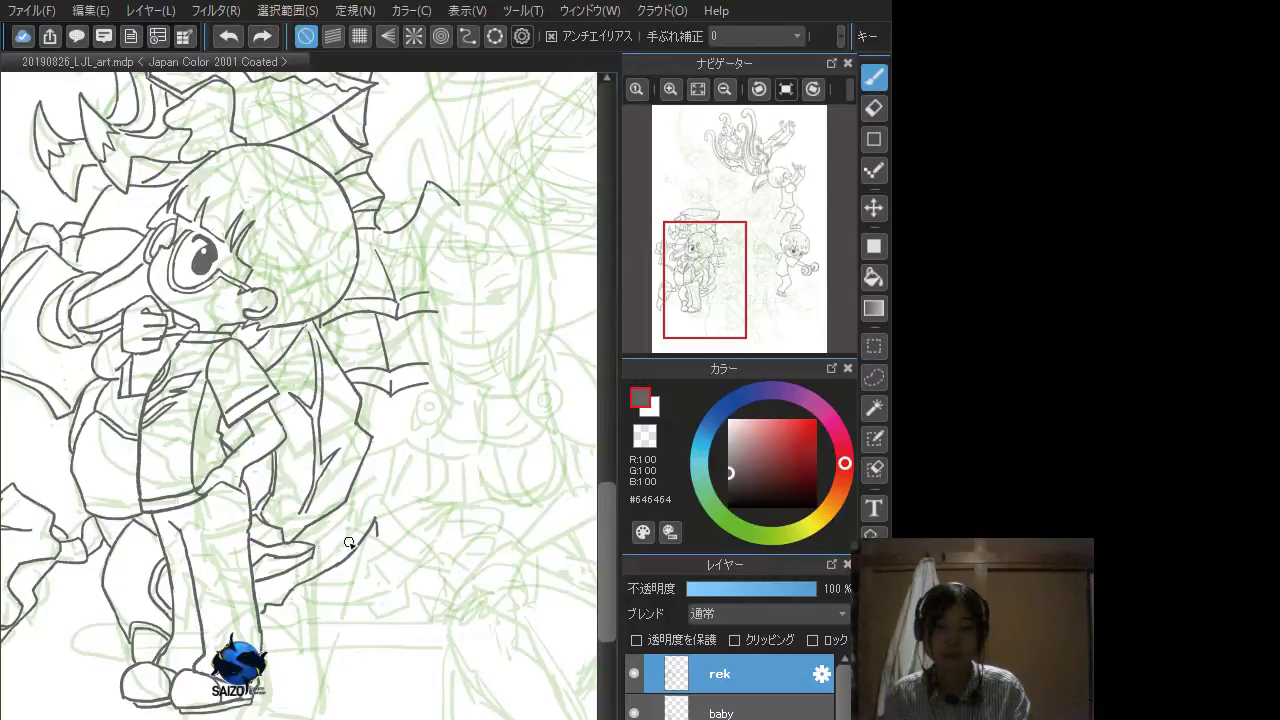
left_click_drag(314, 558, 361, 538)
key("ctrl+z")
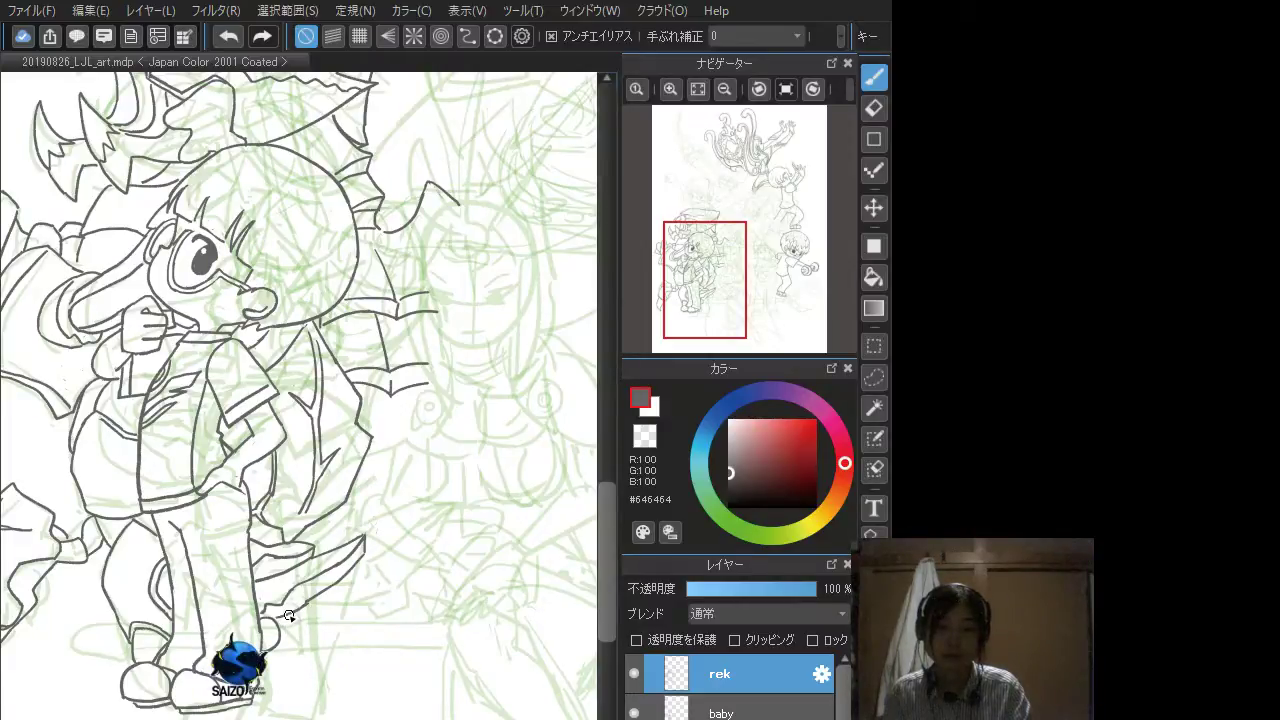
Step: Ink a third claw below the large one and a short lower line beside the boy's shin
mouse_move(319, 612)
left_mouse_down()
mouse_move(353, 586)
mouse_move(306, 614)
mouse_move(314, 638)
mouse_move(288, 645)
mouse_move(295, 629)
mouse_move(278, 621)
mouse_move(352, 586)
left_mouse_up()
key("ctrl+z")
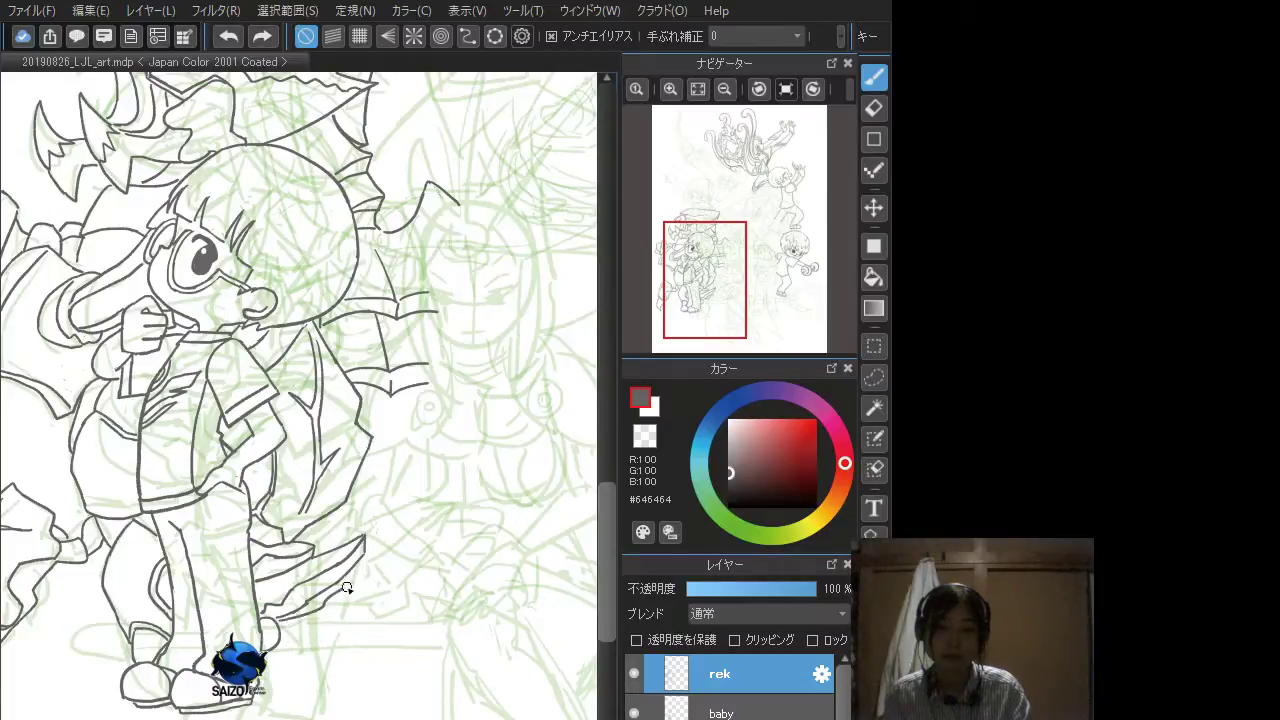
left_click_drag(278, 650, 338, 634)
key("ctrl+z")
key("ctrl+z")
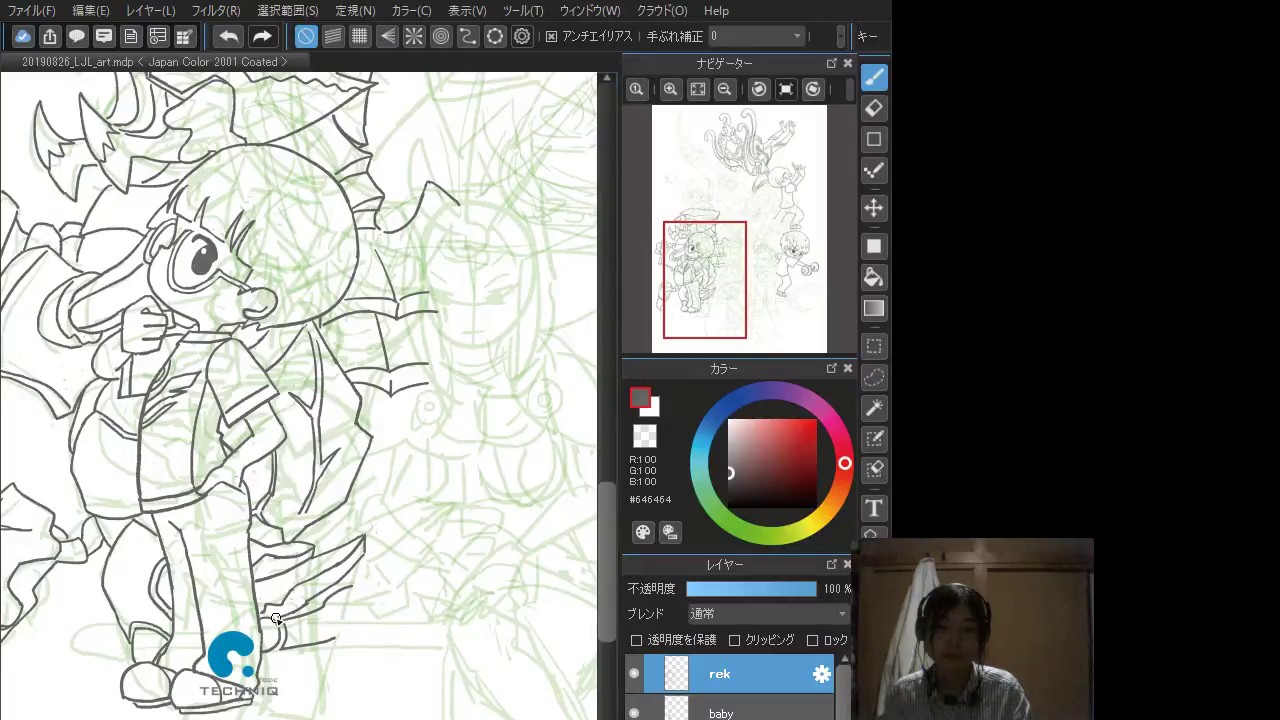
Step: Show the hidden characters' line art again and review the whole illustration with and without the green sketch
scroll(307, 462, "down", 4)
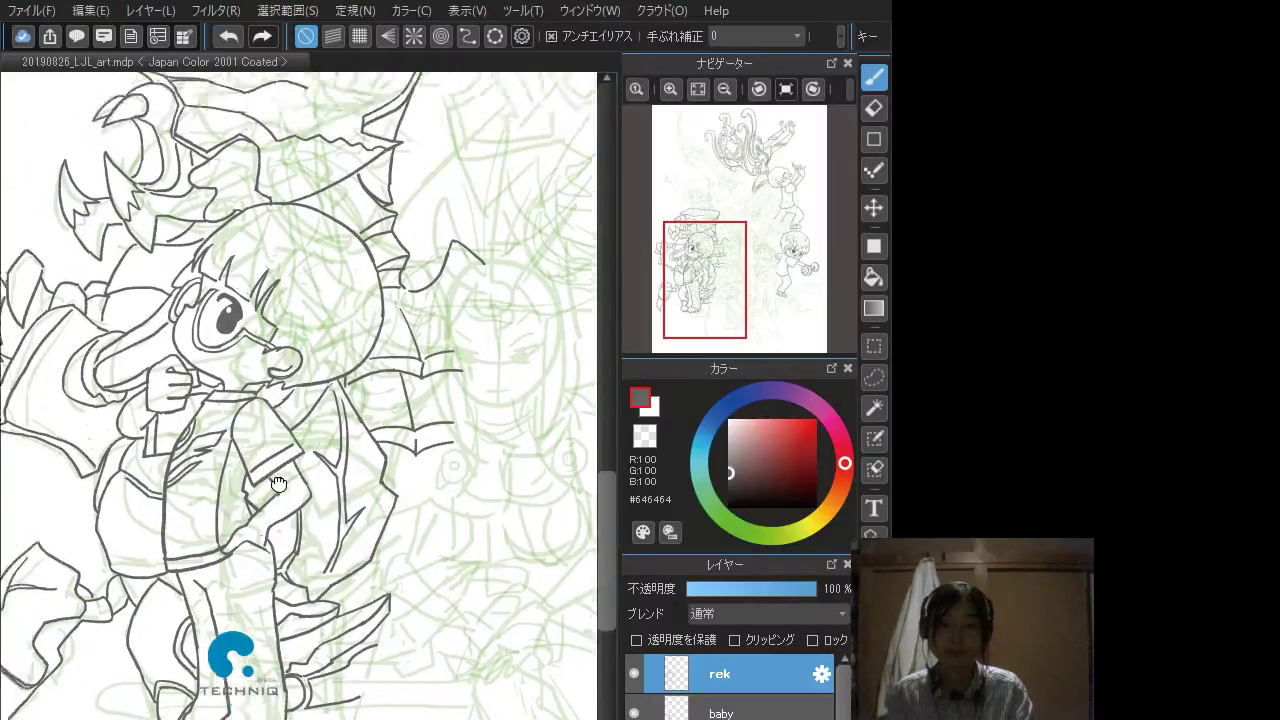
scroll(306, 480, "down", 3)
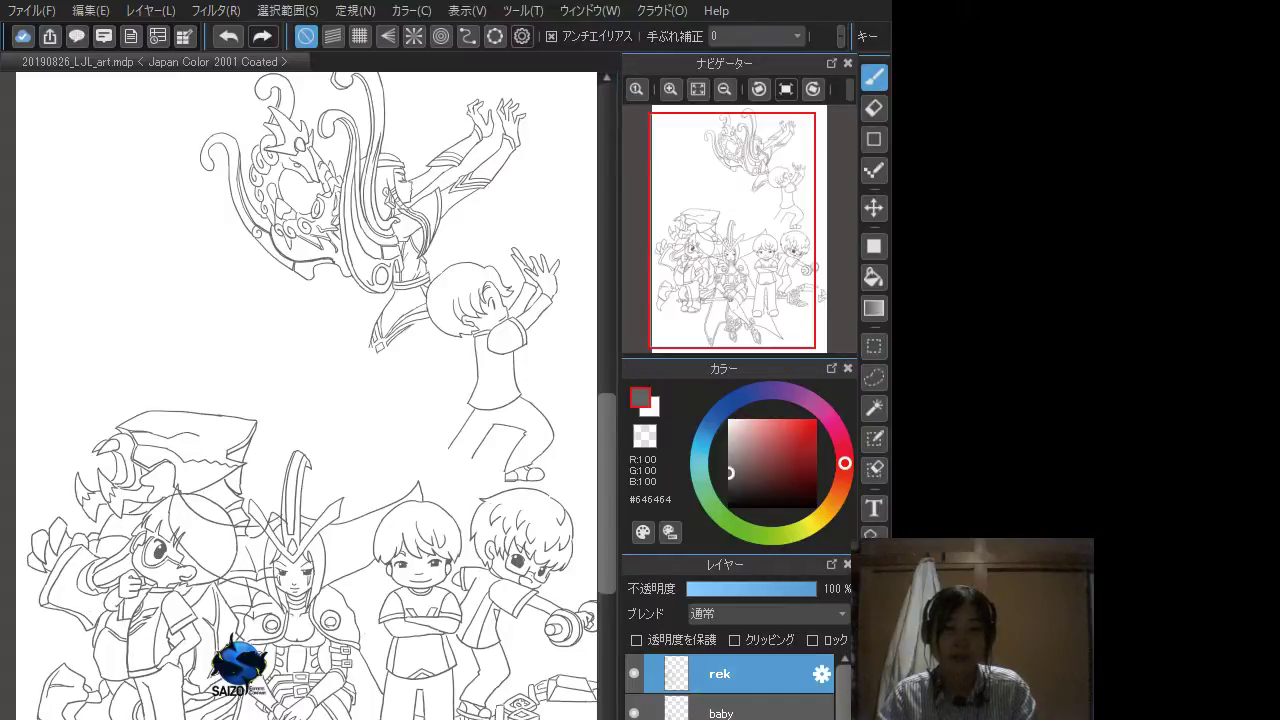
scroll(260, 432, "down", 4)
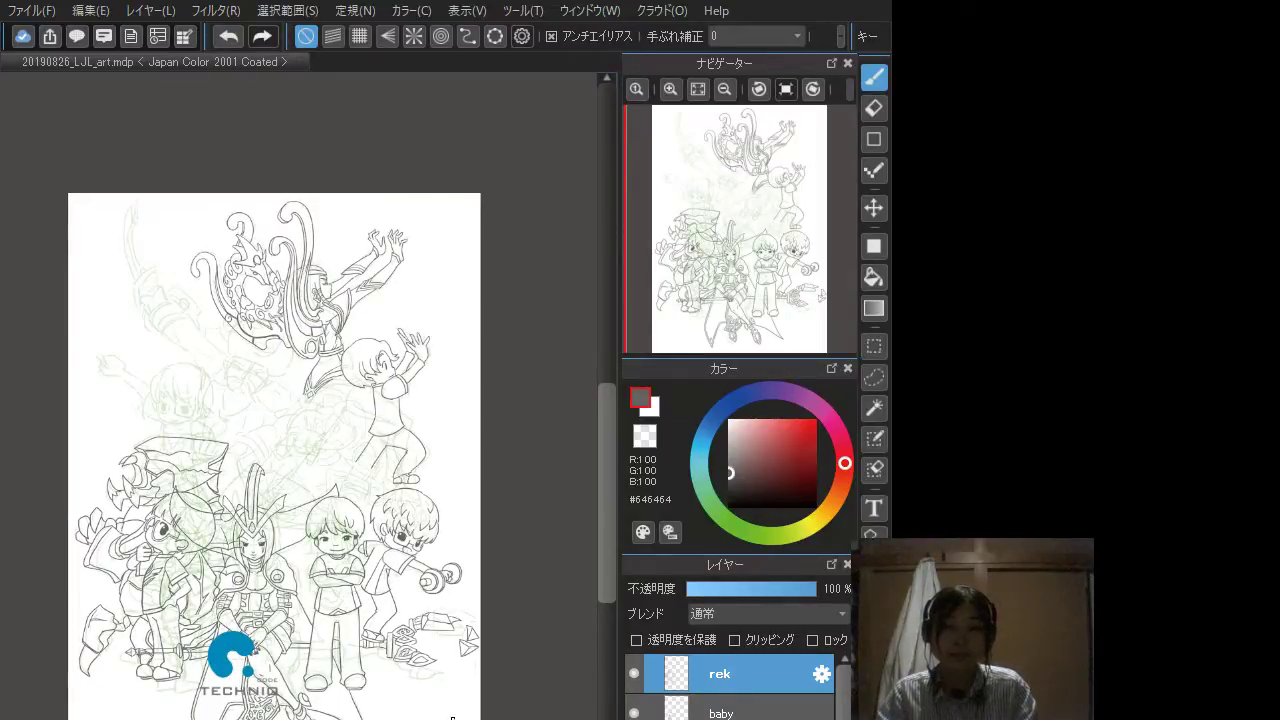
left_click(440, 608, "shift")
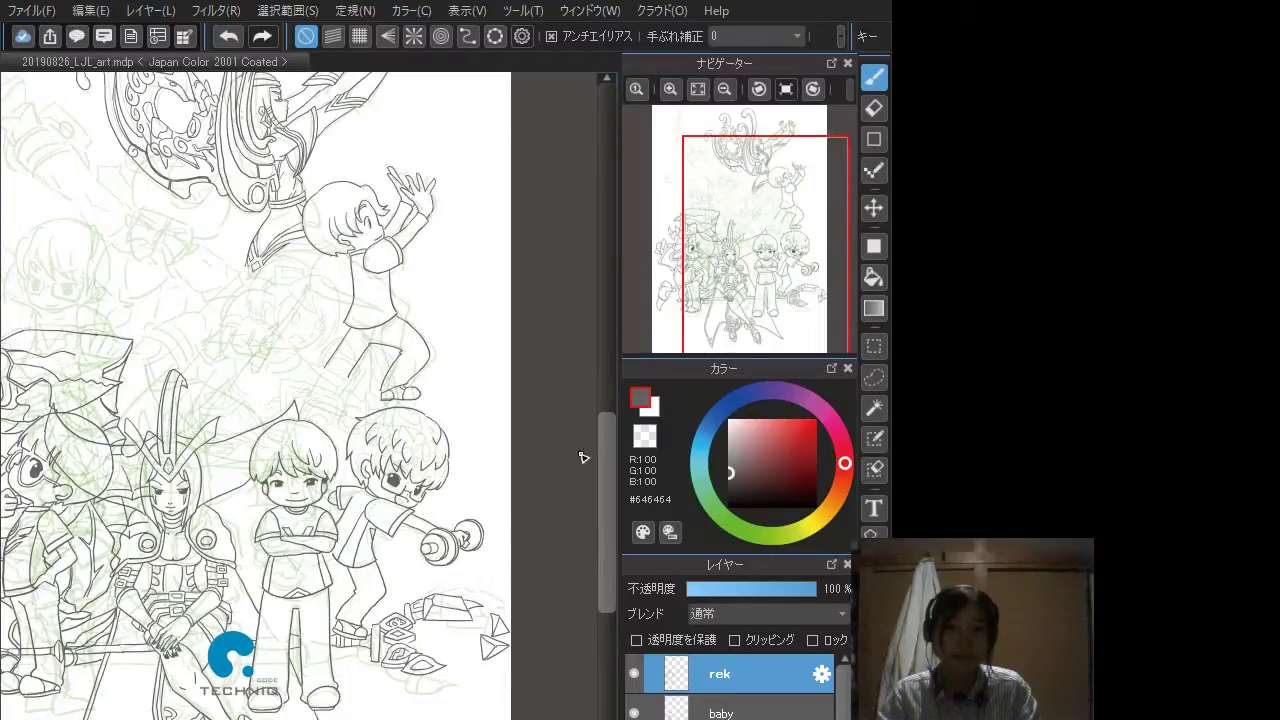
left_click(840, 2)
left_click_drag(535, 614, 749, 706)
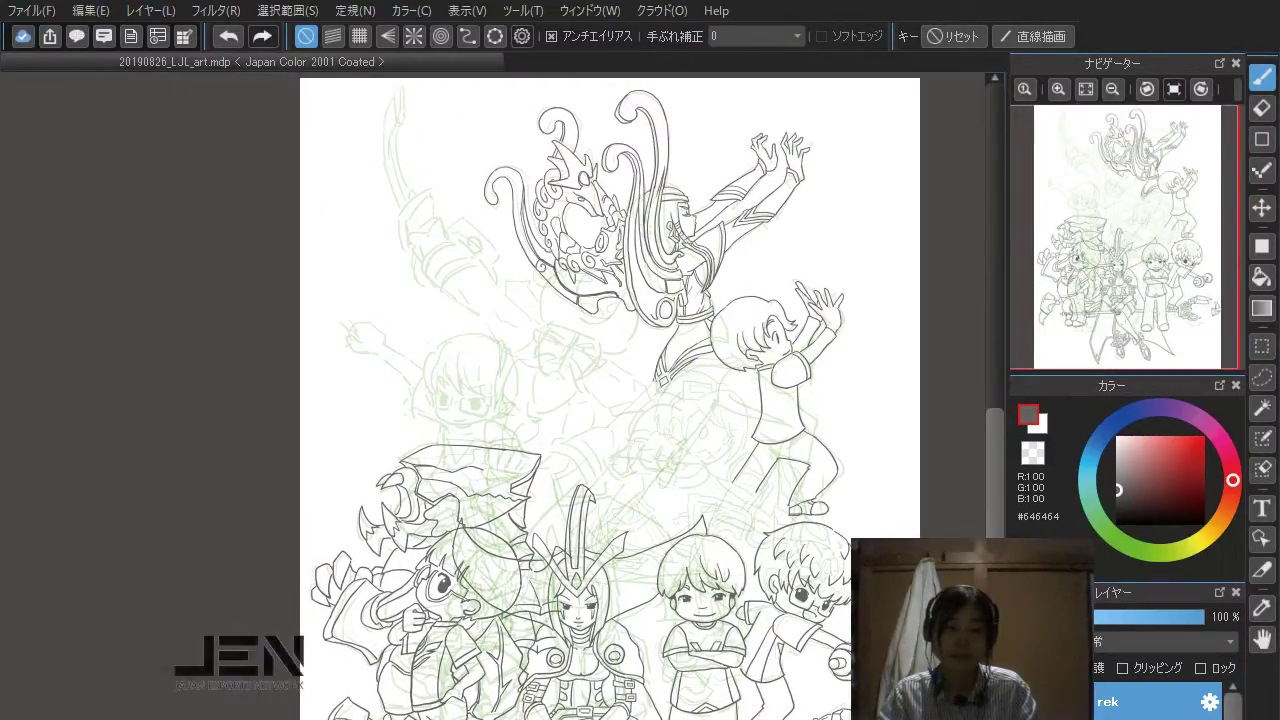